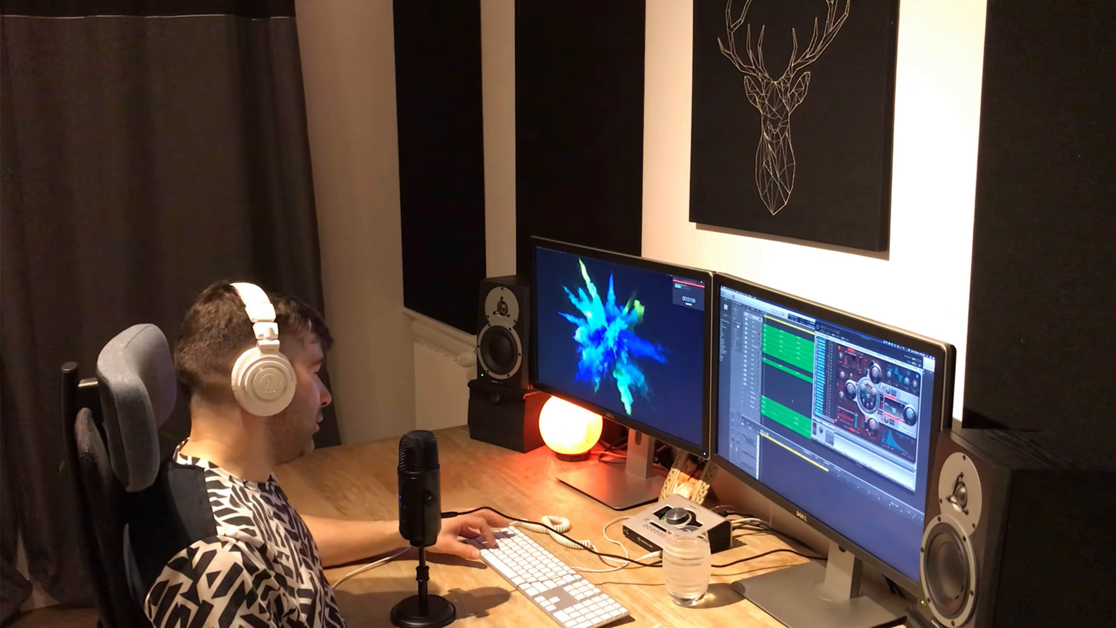
{"action": "key", "text": "x"}
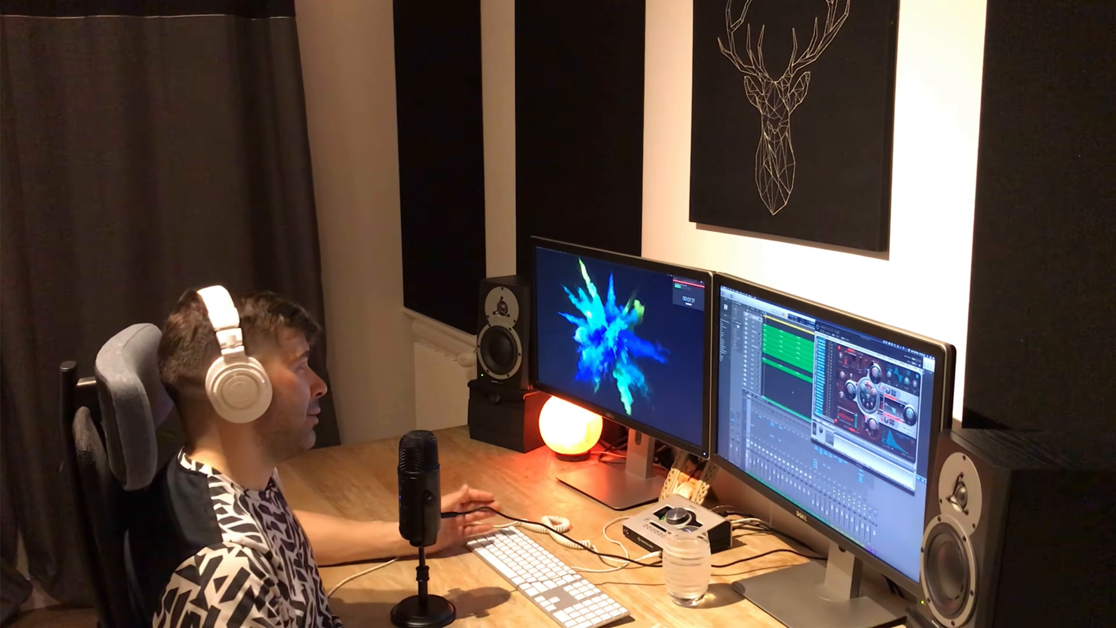
{"action": "left_click_drag", "start_coordinate": [873, 341], "coordinate": [886, 346]}
{"action": "scroll", "coordinate": [801, 388], "scroll_direction": "down", "scroll_amount": 5}
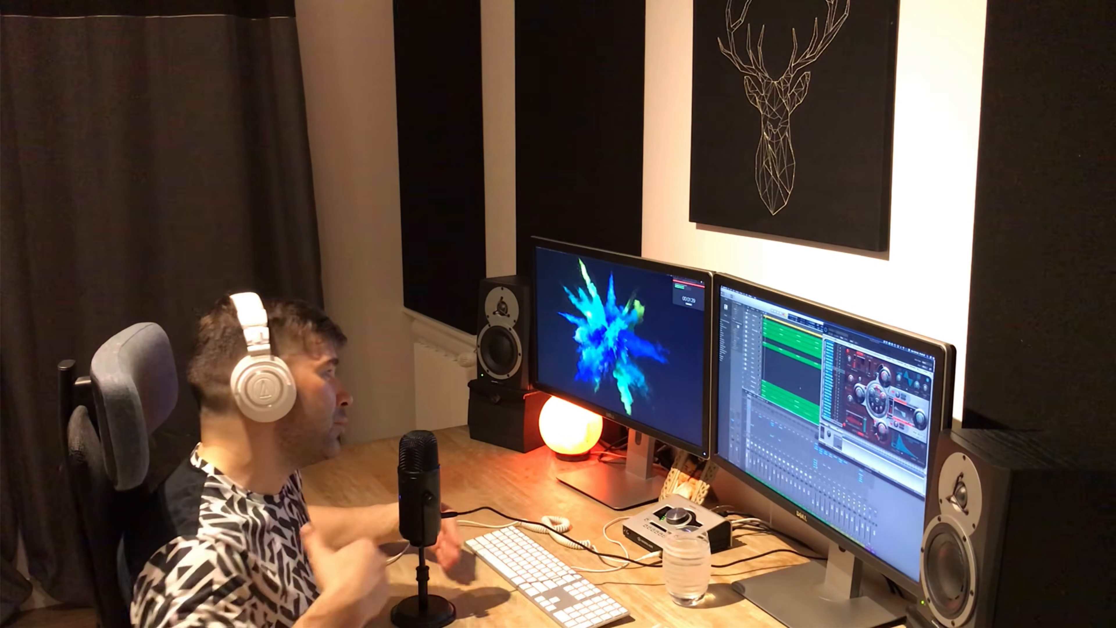
{"action": "scroll", "coordinate": [792, 370], "scroll_direction": "up", "scroll_amount": 4}
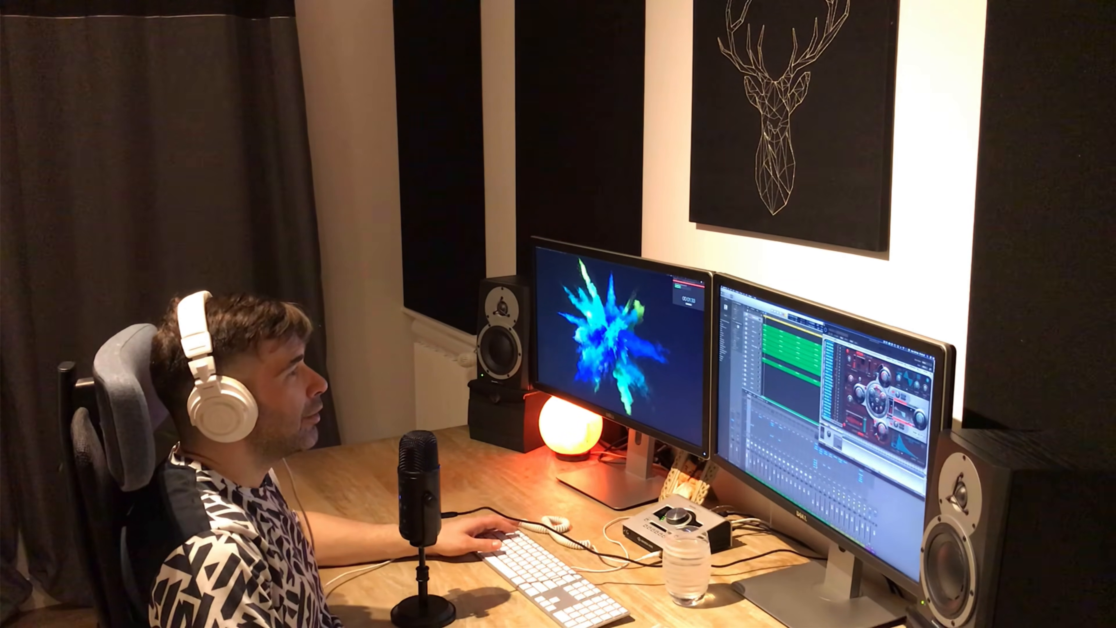
{"action": "key", "text": "super+w"}
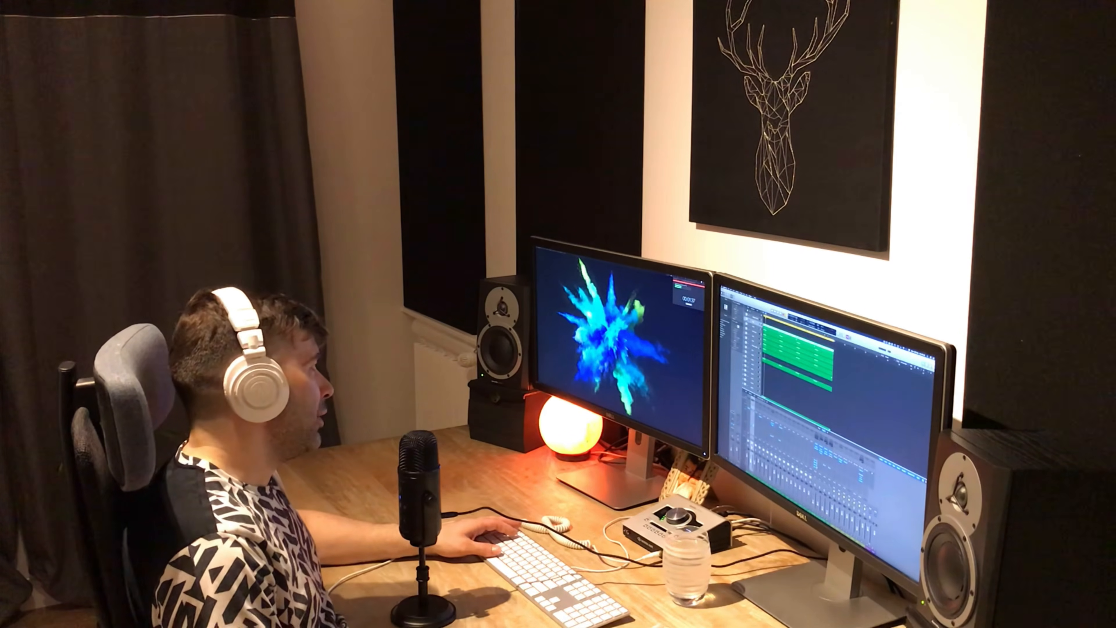
- Solo the Aux 1 track, play the loop to hear it, and rename the track "kick"
{"action": "key", "text": "s"}
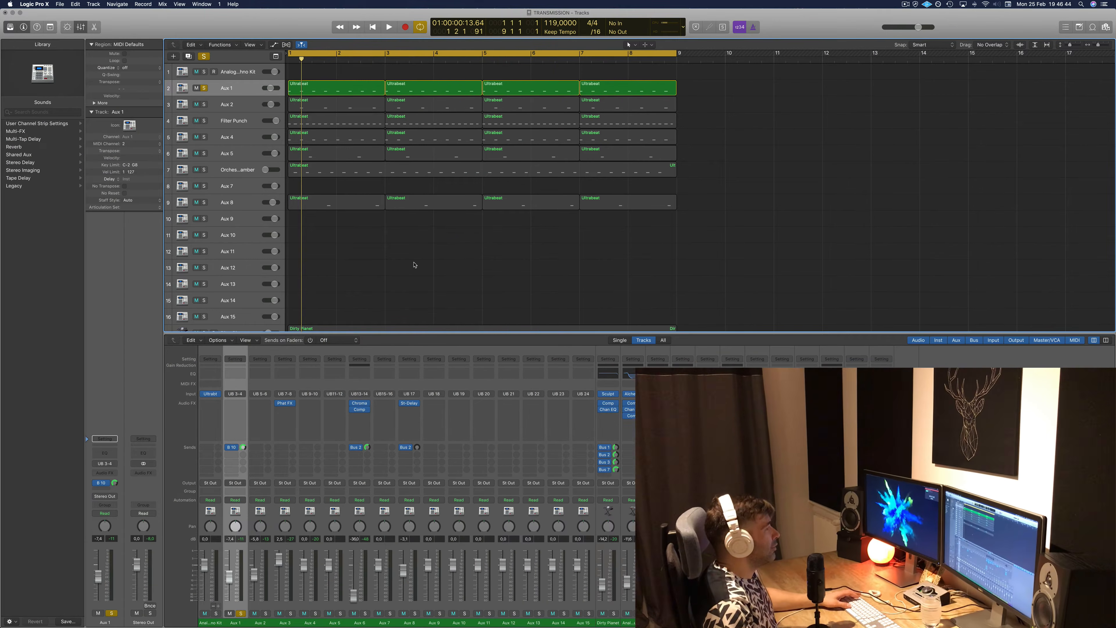
{"action": "key", "text": "space"}
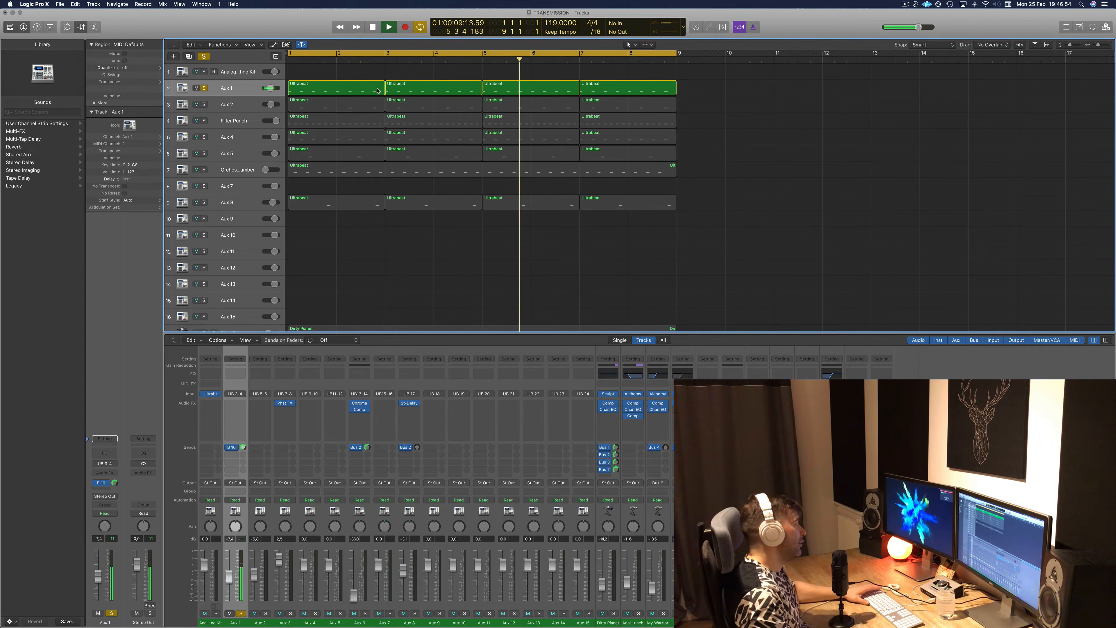
{"action": "double_click", "coordinate": [225, 88]}
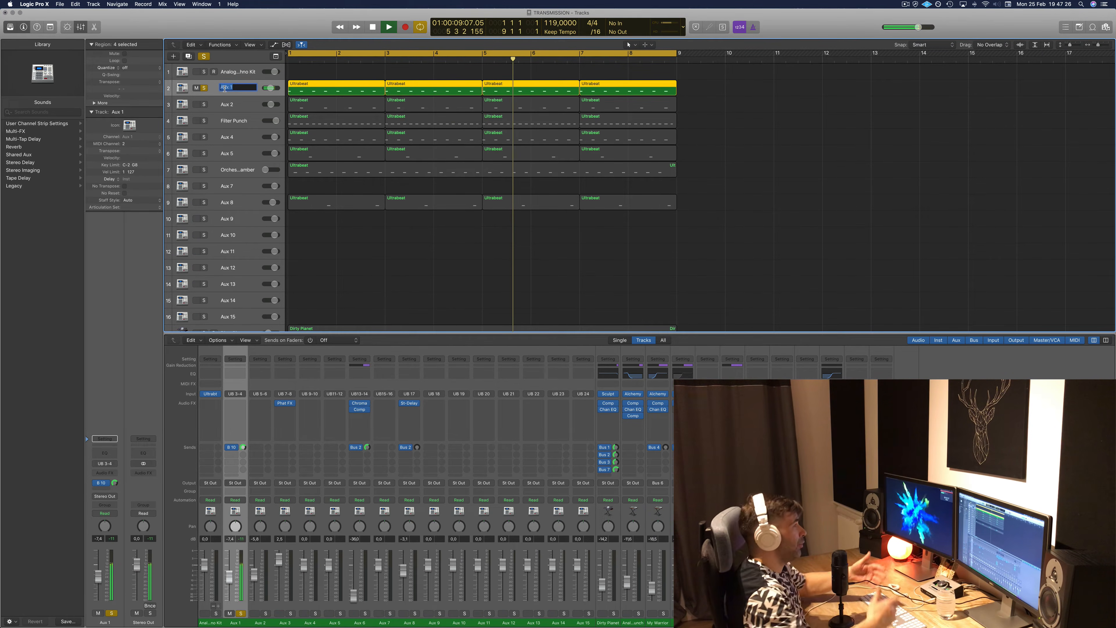
{"action": "type", "text": "kick"}
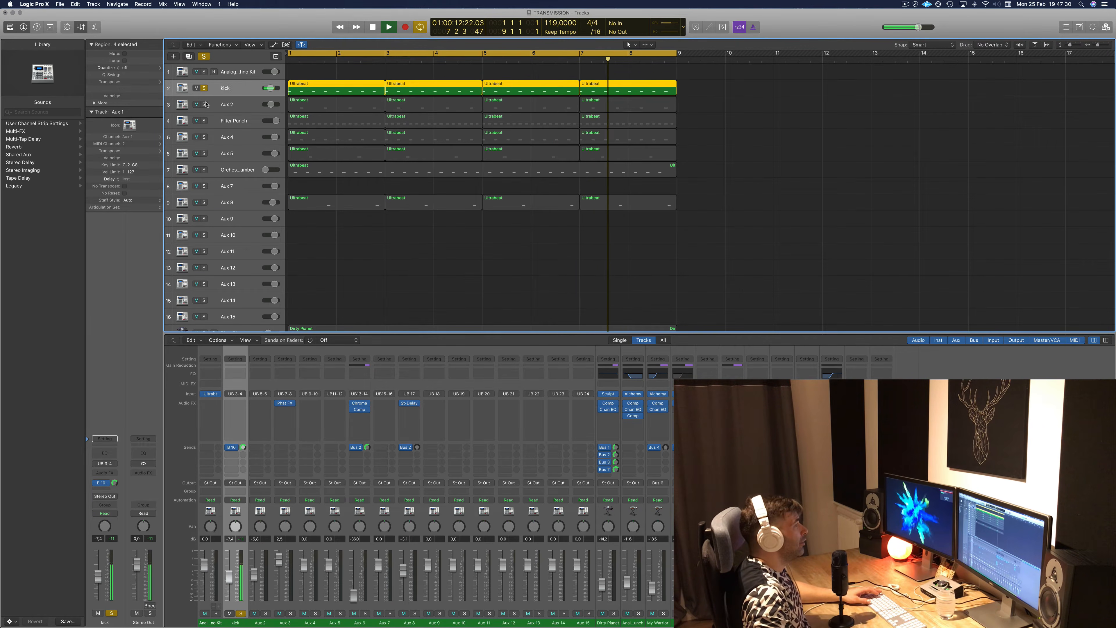
- Solo the Aux 2 track alongside the kick and rename it "Snare"
{"action": "left_click", "coordinate": [261, 104]}
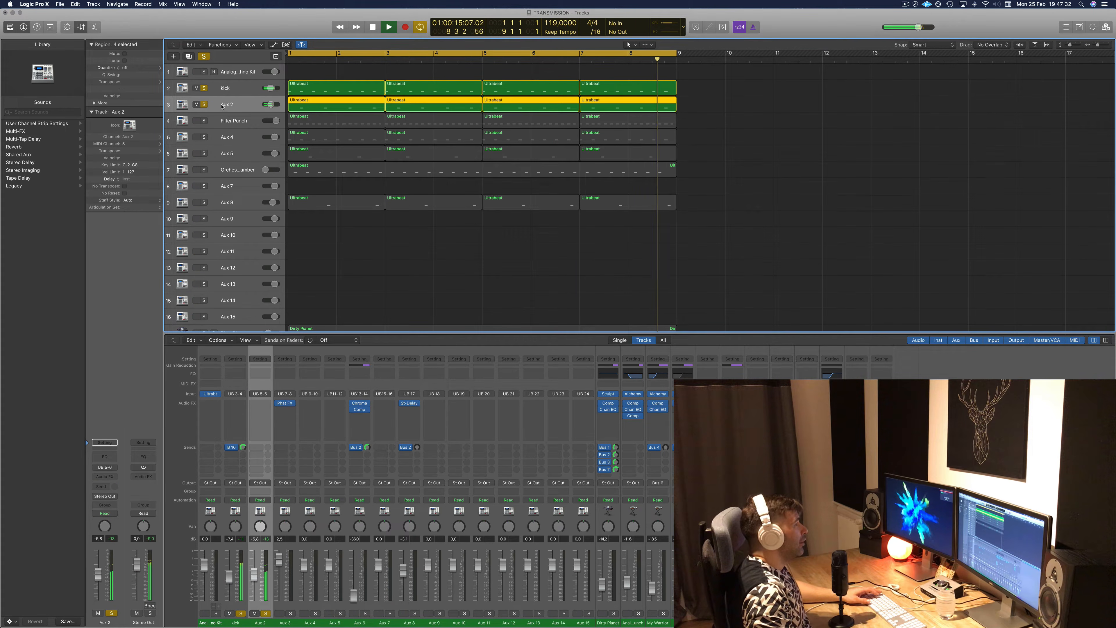
{"action": "double_click", "coordinate": [231, 104]}
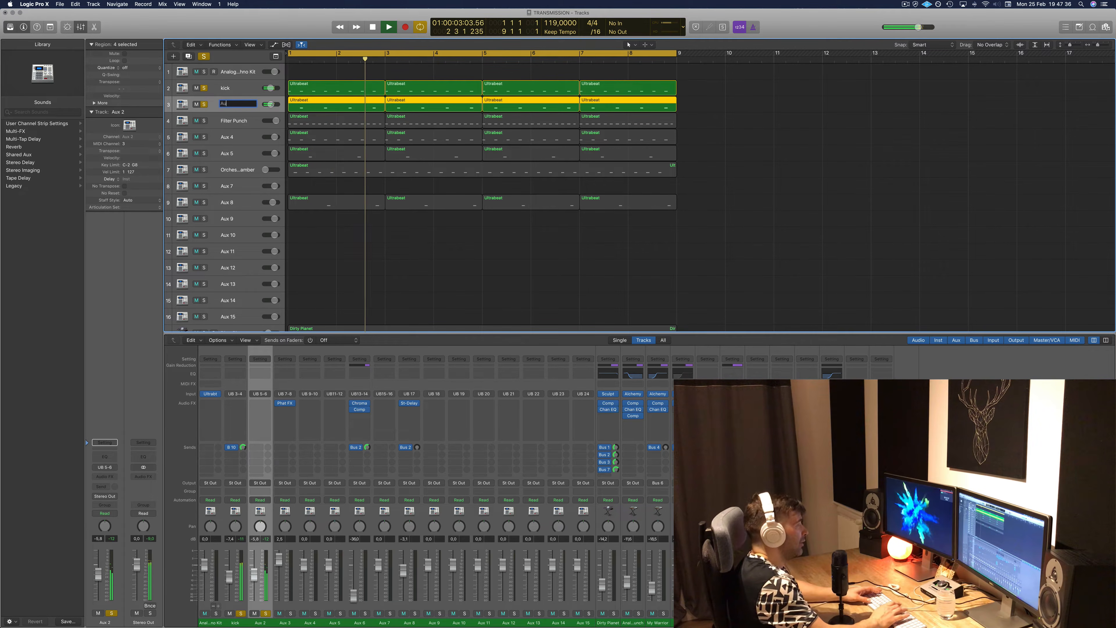
{"action": "key", "text": "BackSpace"}
{"action": "type", "text": "Snar"}
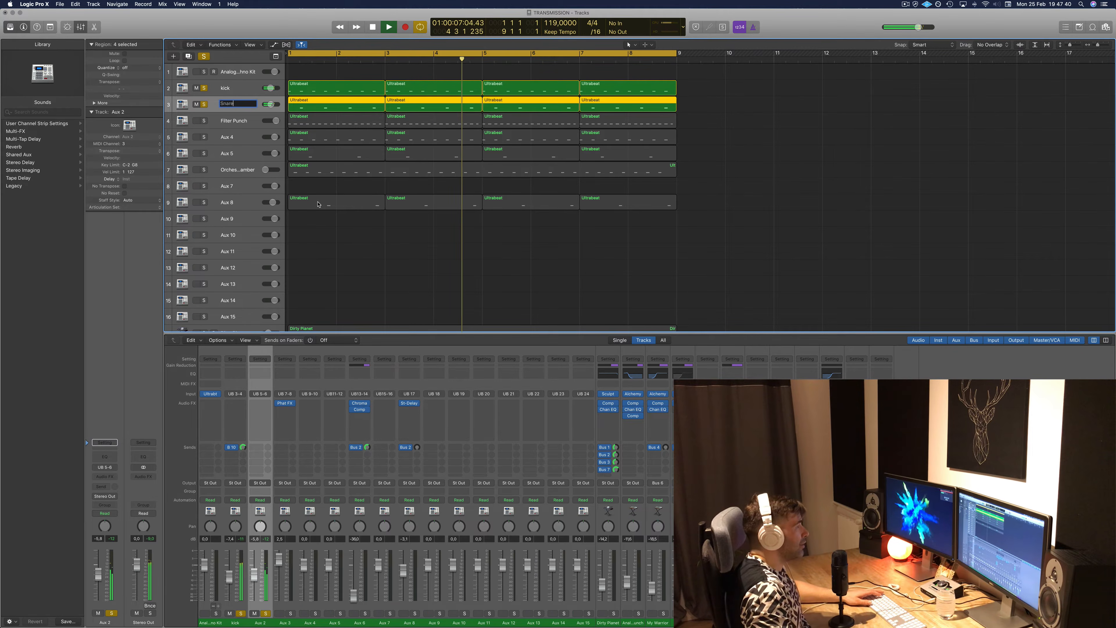
{"action": "type", "text": "e"}
{"action": "key", "text": "Return"}
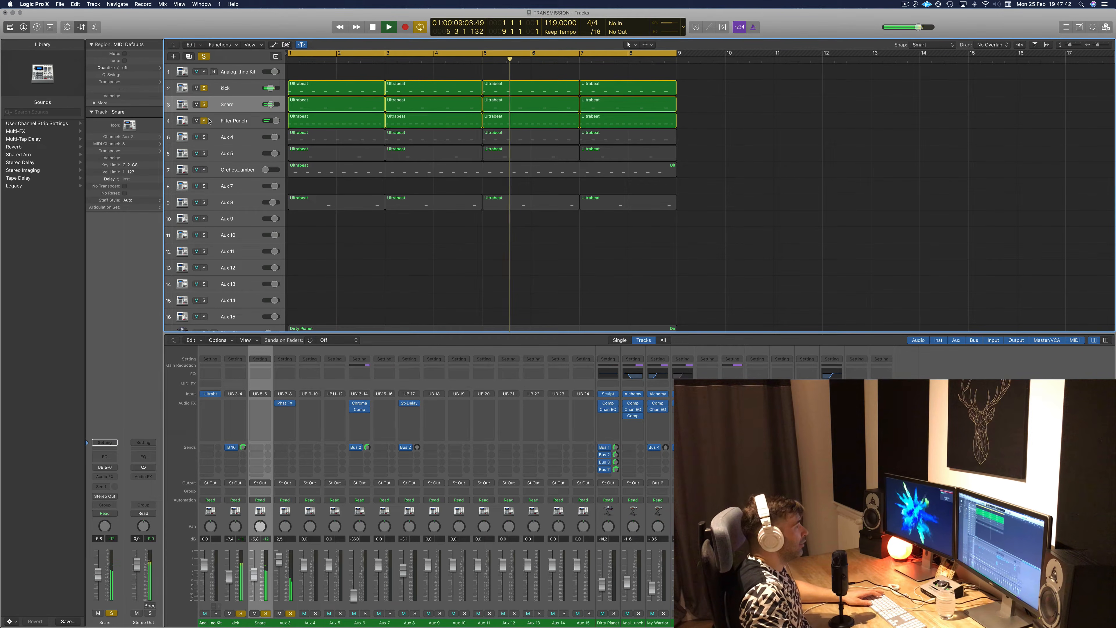
- Rename the Filter Punch track below the snare as "Closed Hi hats"
{"action": "left_click", "coordinate": [232, 120]}
{"action": "double_click", "coordinate": [232, 120]}
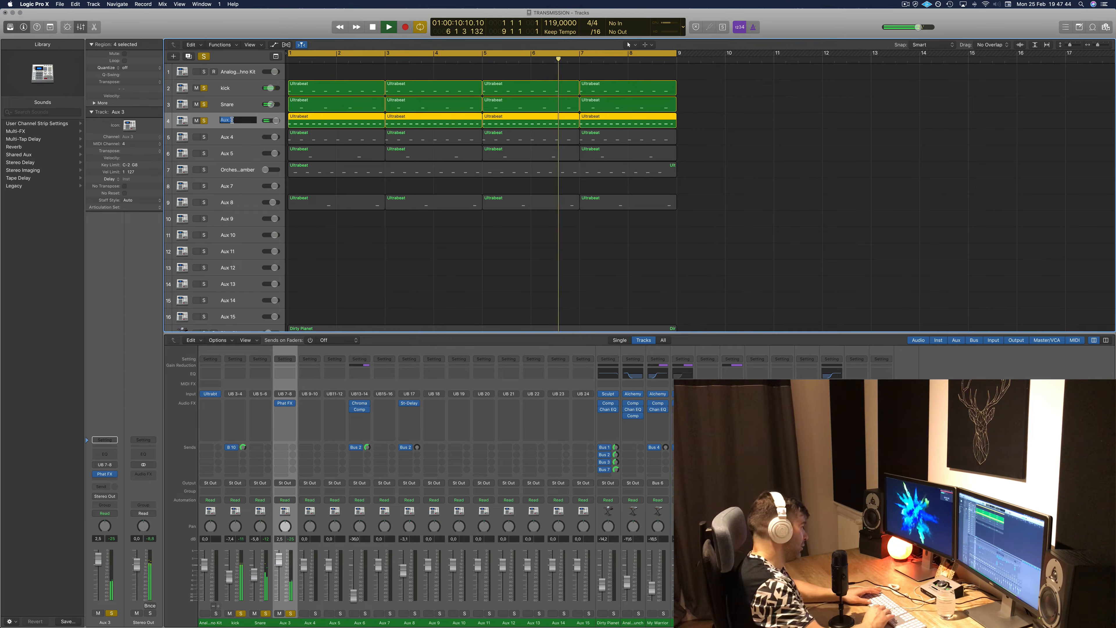
{"action": "type", "text": "Closed"}
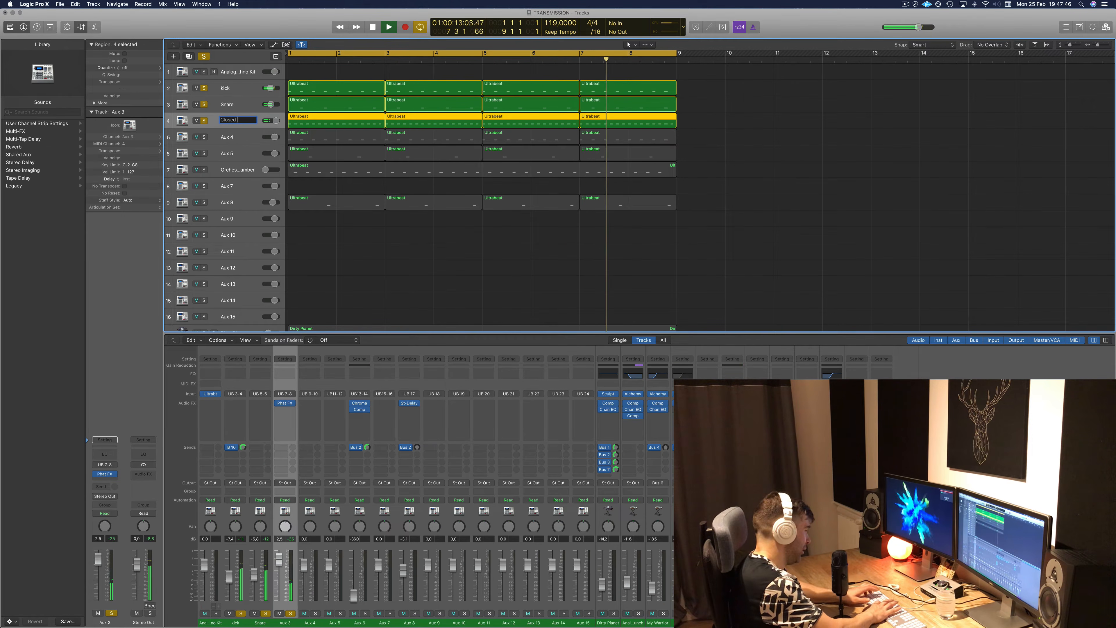
{"action": "type", "text": " Hi hats"}
{"action": "key", "text": "Return"}
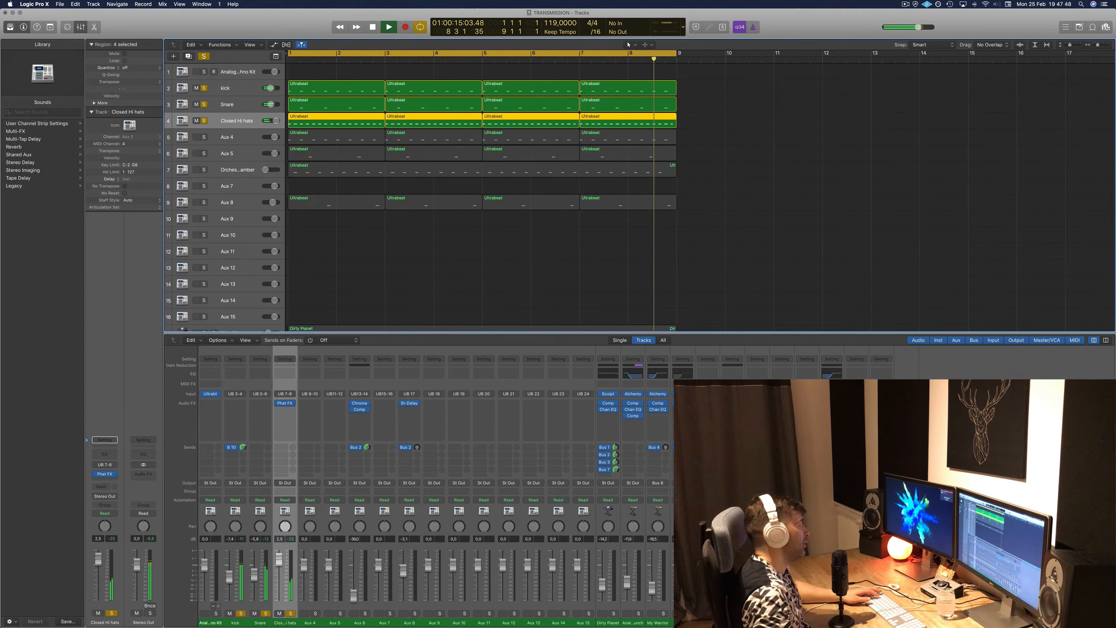
- Solo the Aux 4 track as well and rename it "Ope Hat"
{"action": "left_click", "coordinate": [204, 137]}
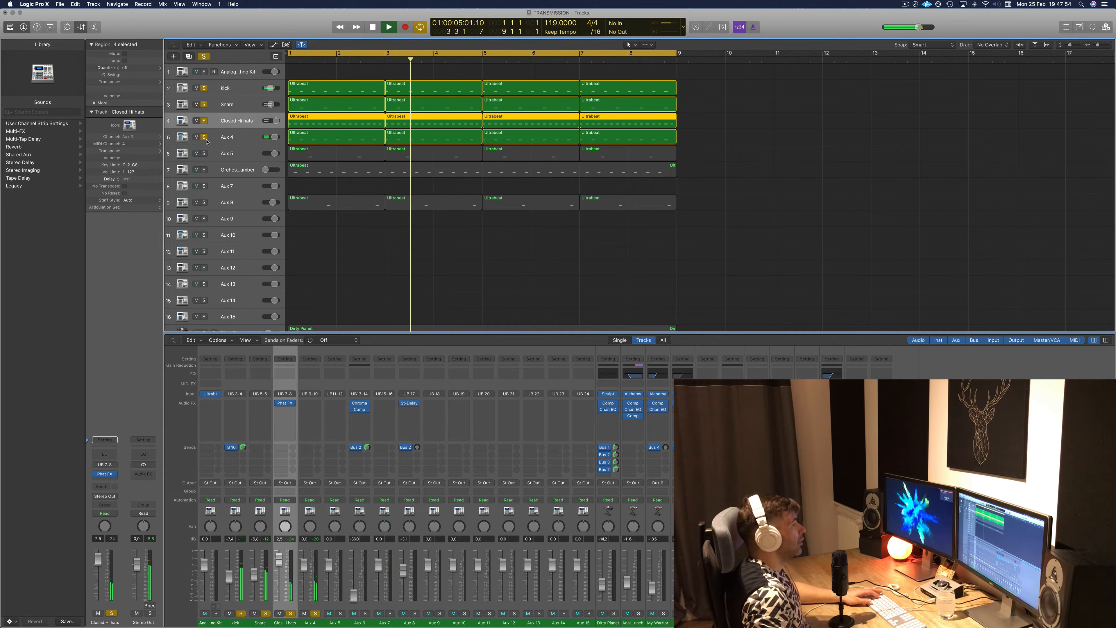
{"action": "left_click", "coordinate": [226, 137]}
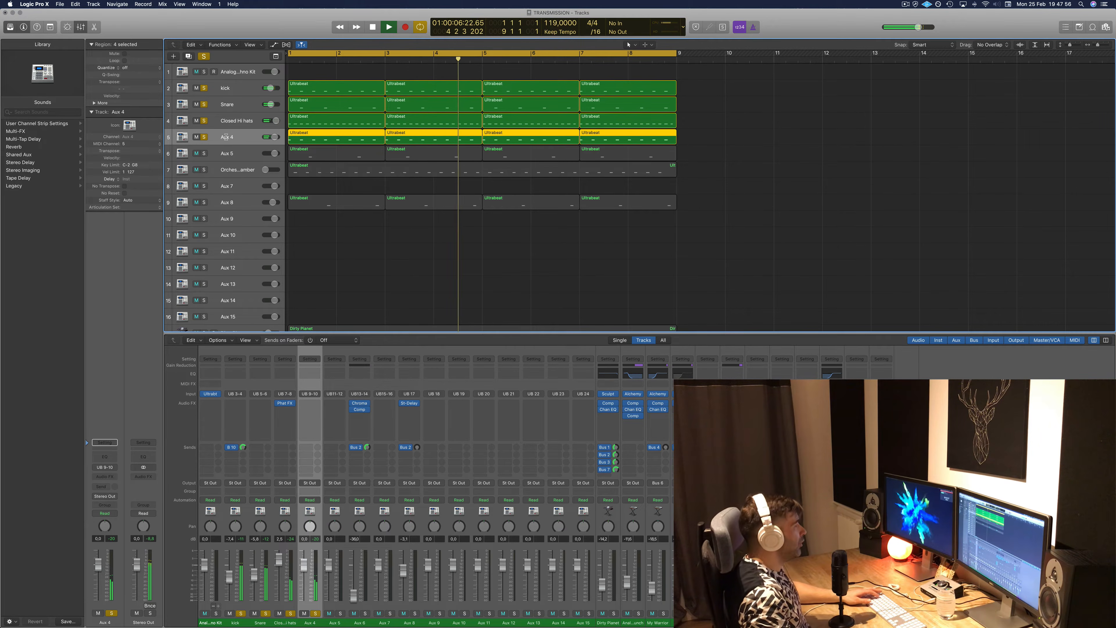
{"action": "double_click", "coordinate": [226, 137]}
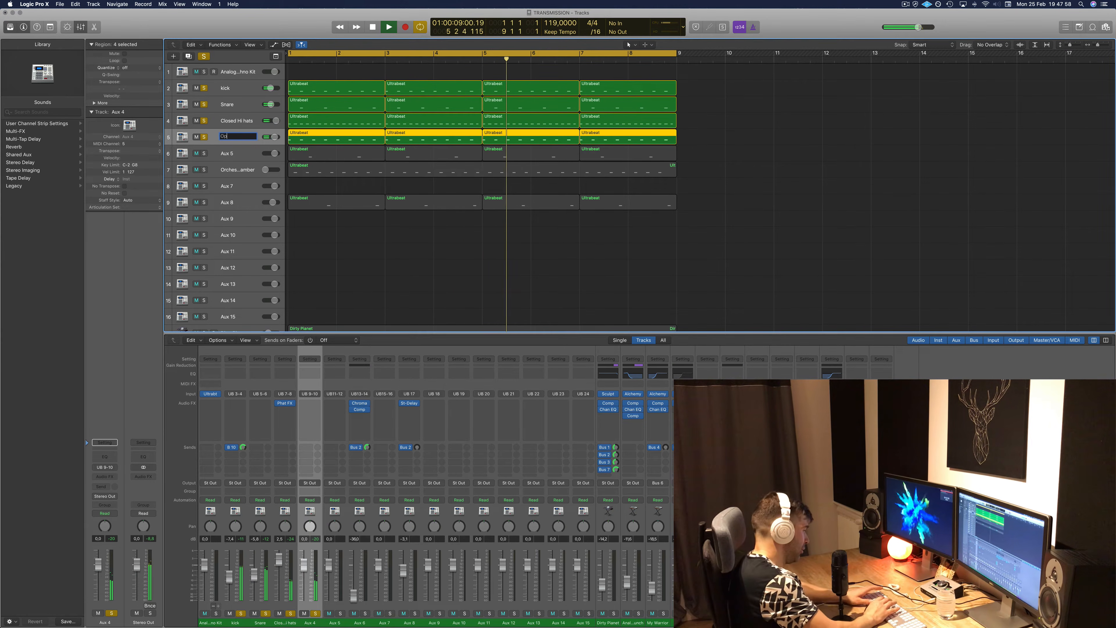
{"action": "type", "text": "Ope Hat"}
{"action": "key", "text": "Return"}
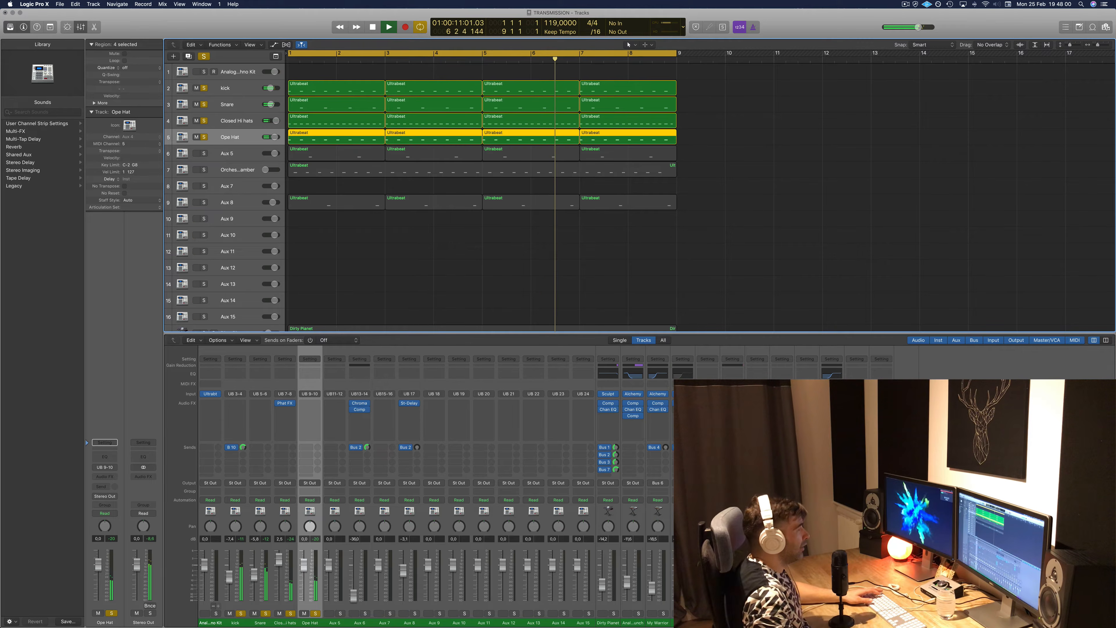
- Add the Aux 5 track to the soloed drums and rename it "Clap"
{"action": "left_click", "coordinate": [203, 154]}
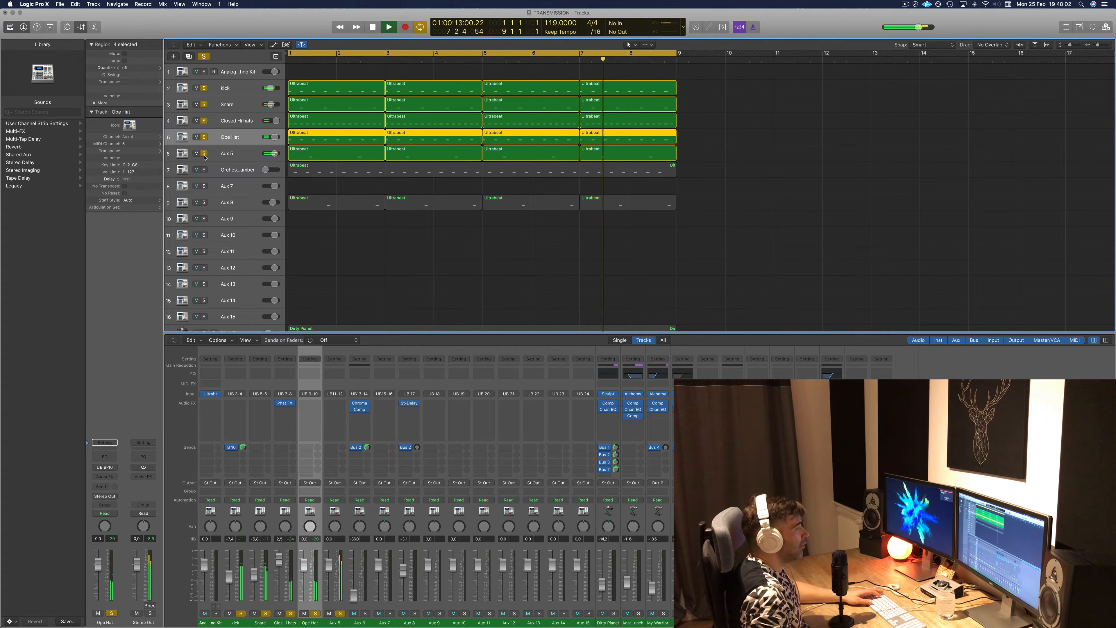
{"action": "double_click", "coordinate": [225, 152]}
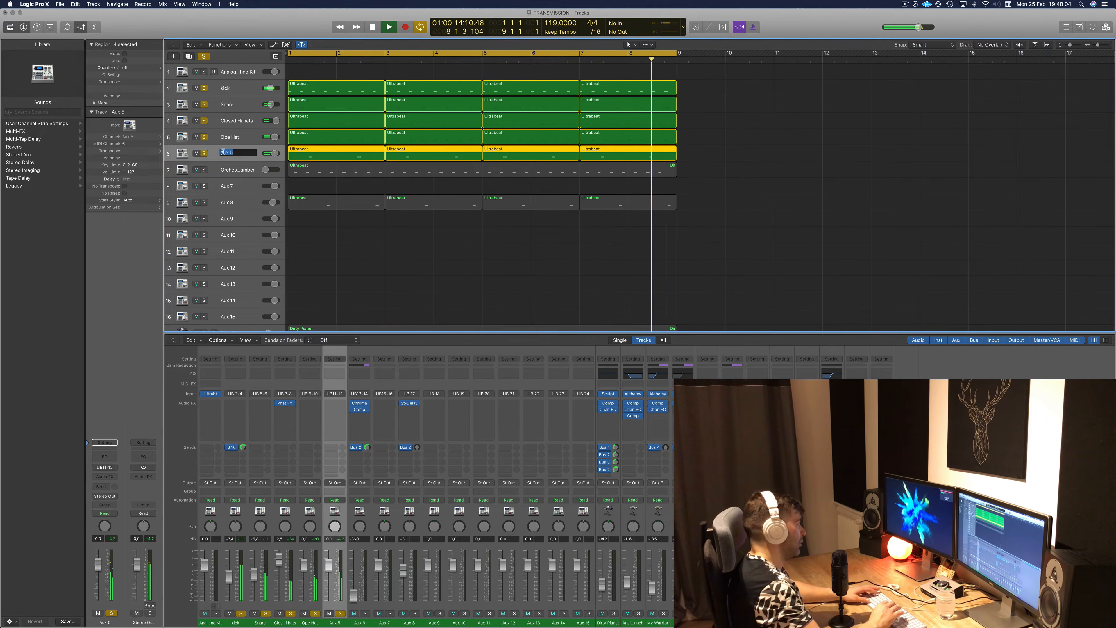
{"action": "type", "text": "Clap"}
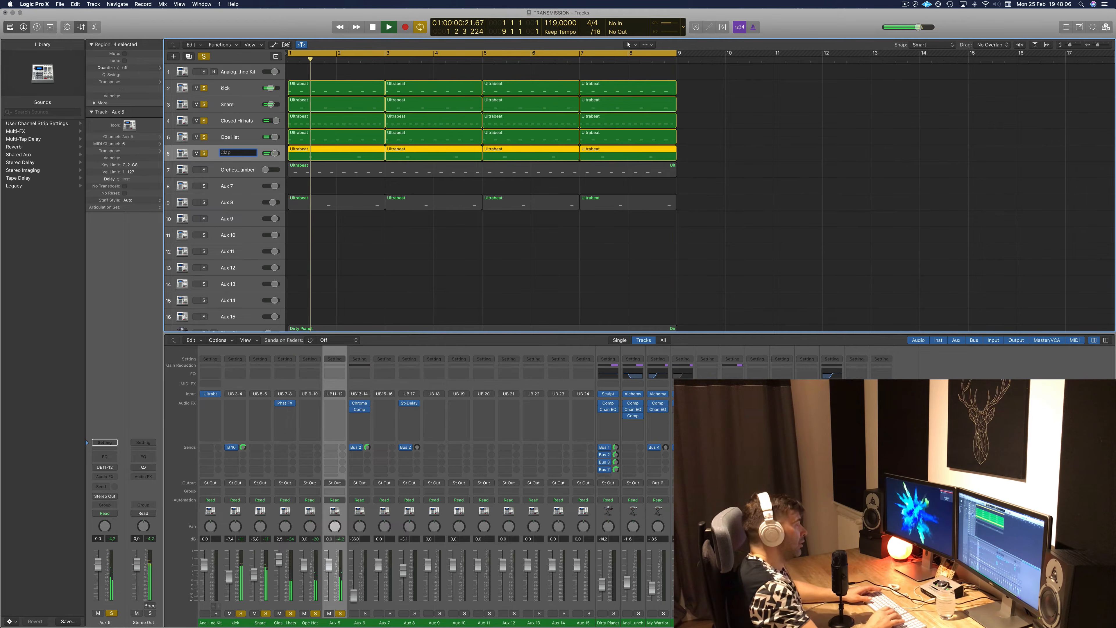
{"action": "key", "text": "Return"}
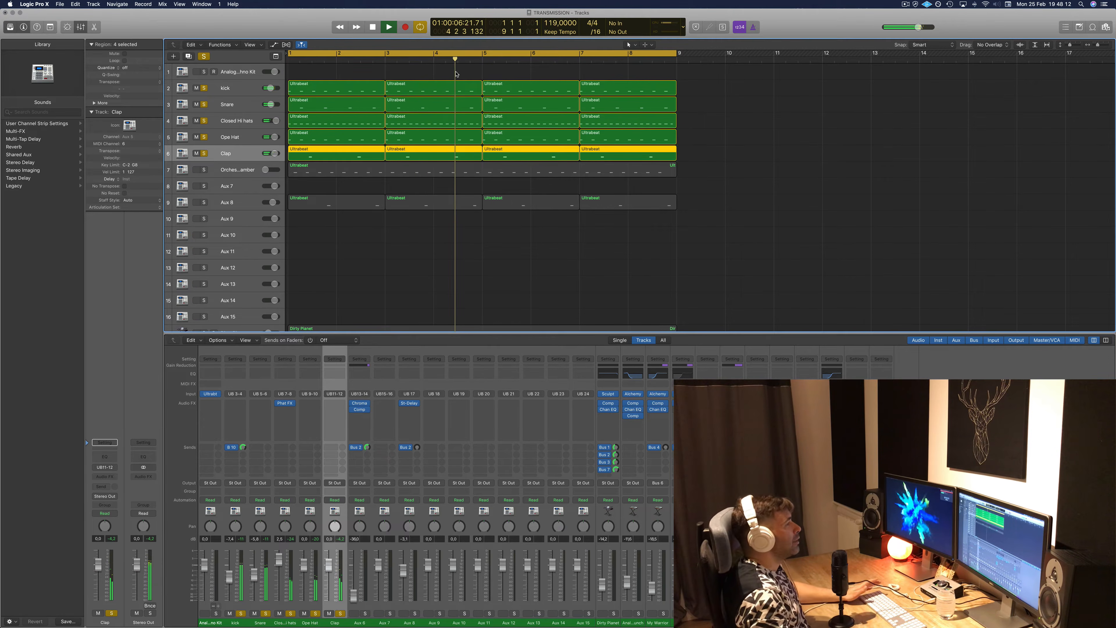
- Select the Orchestra Chamber track below the clap and solo it with the other drum tracks
{"action": "left_click", "coordinate": [219, 170]}
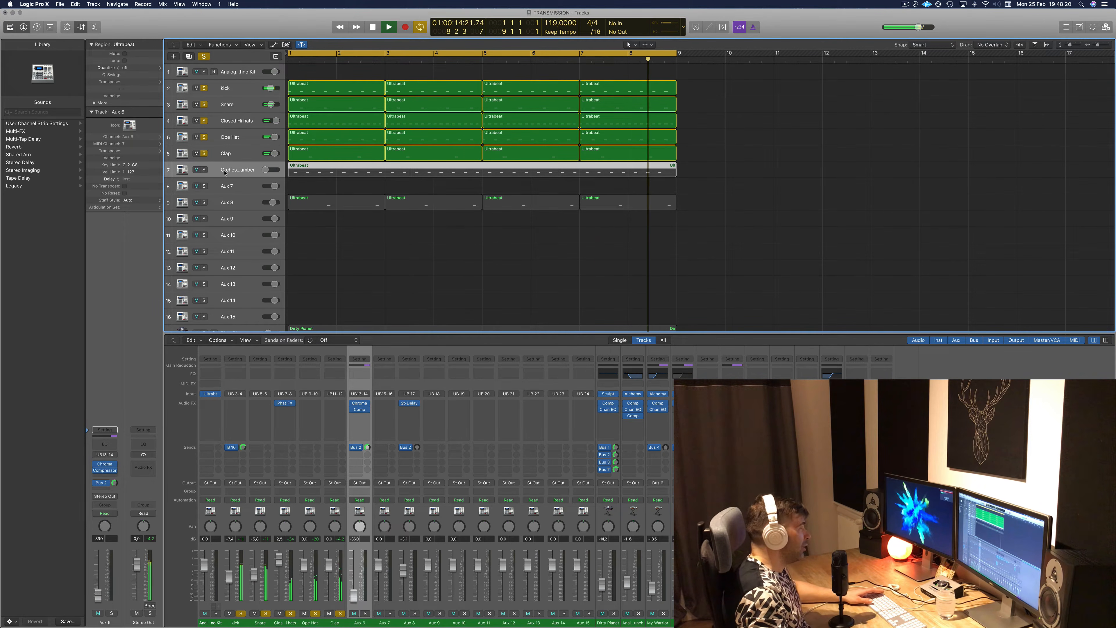
{"action": "left_click", "coordinate": [203, 170]}
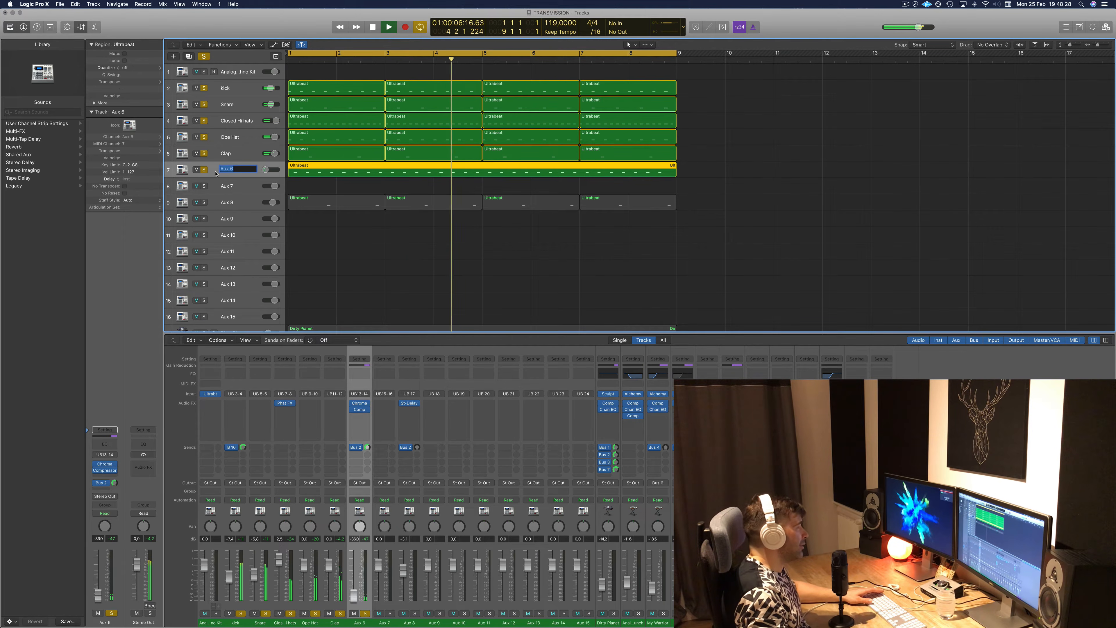
{"action": "key", "text": "Return"}
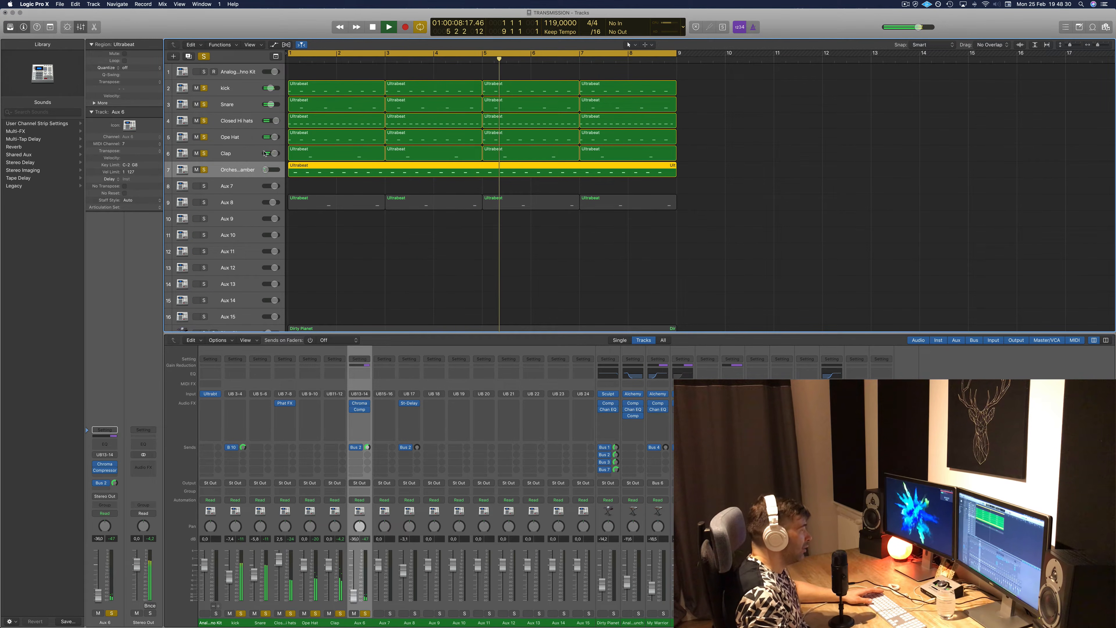
- Open the Ultrabeat instrument on the Analog Techno Kit track and check its Woodblock voice
{"action": "left_click", "coordinate": [240, 73]}
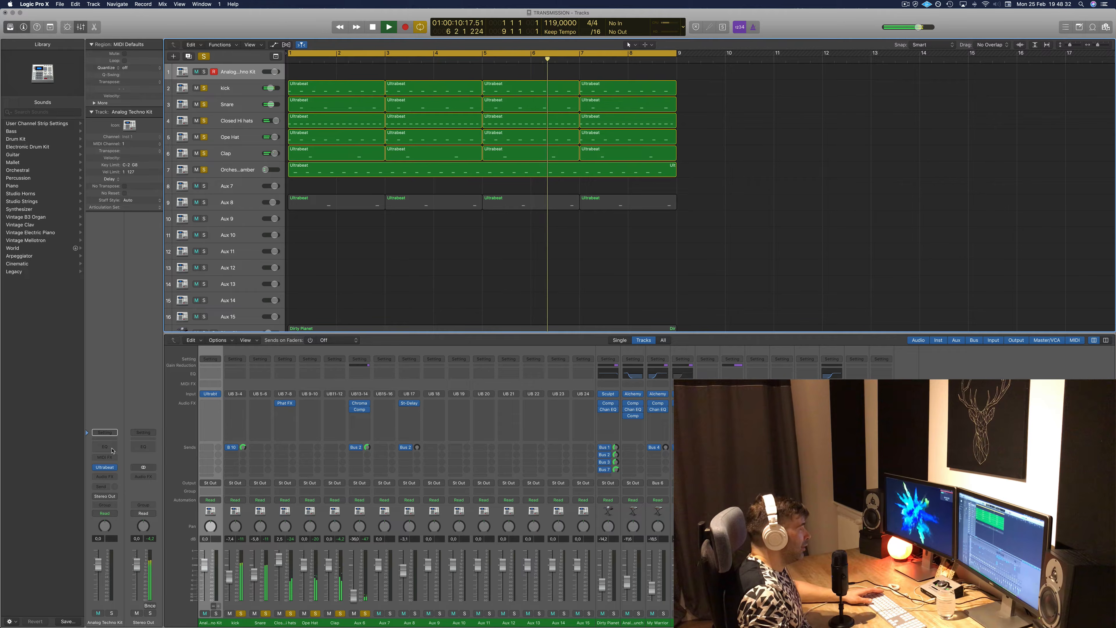
{"action": "left_click", "coordinate": [105, 467]}
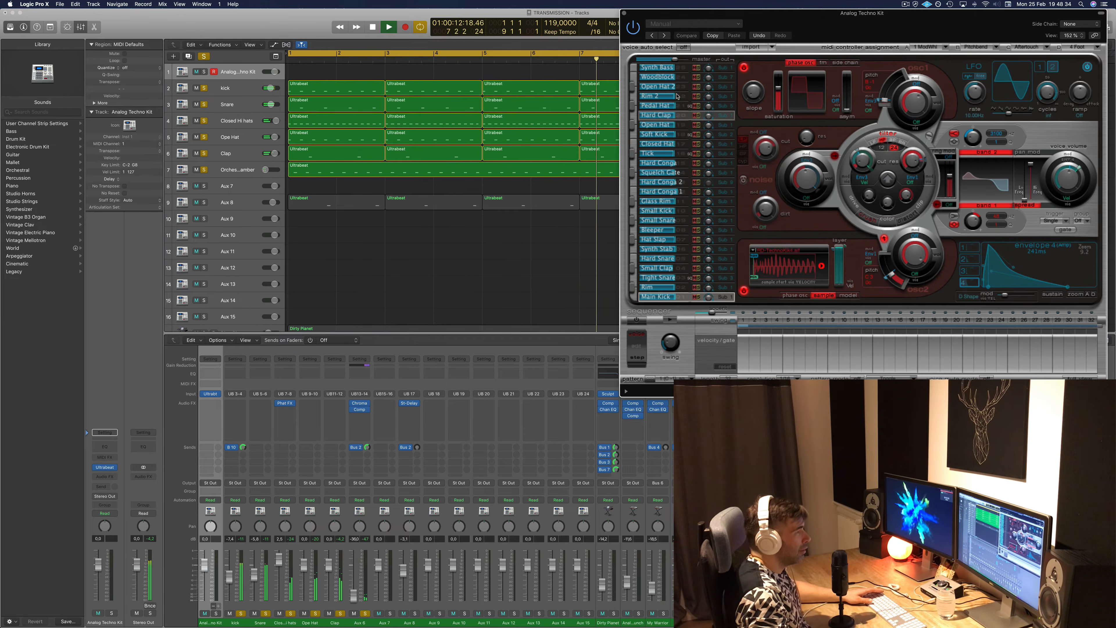
{"action": "left_click", "coordinate": [643, 78]}
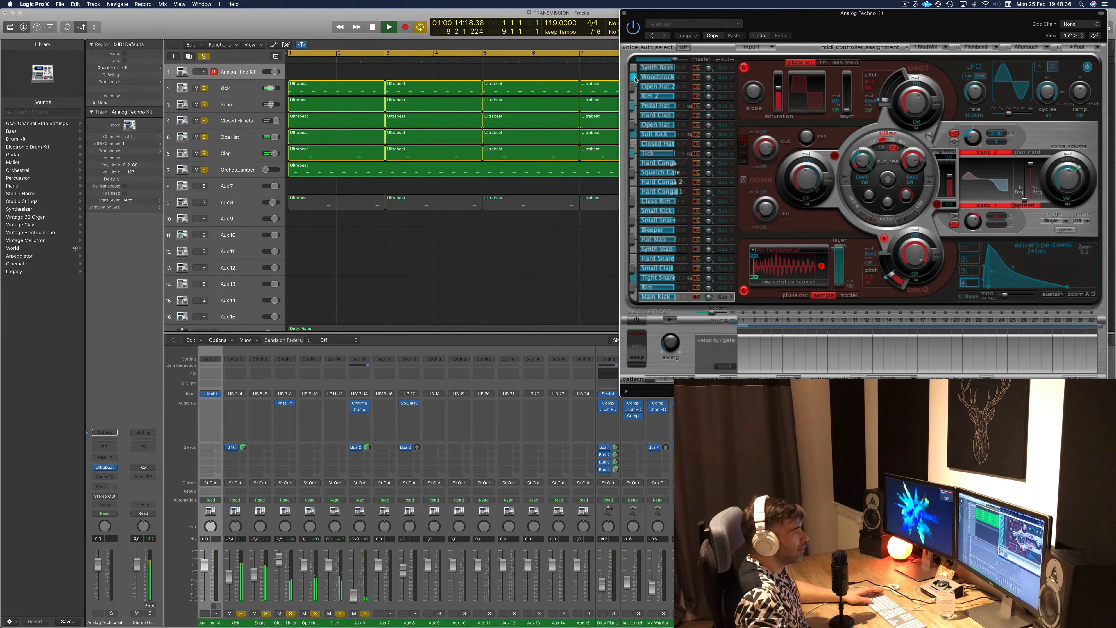
- Rename the track below the clap, Aux 6 in the mixer, as "Wooblock"
{"action": "double_click", "coordinate": [231, 169]}
{"action": "type", "text": "Woobloc"}
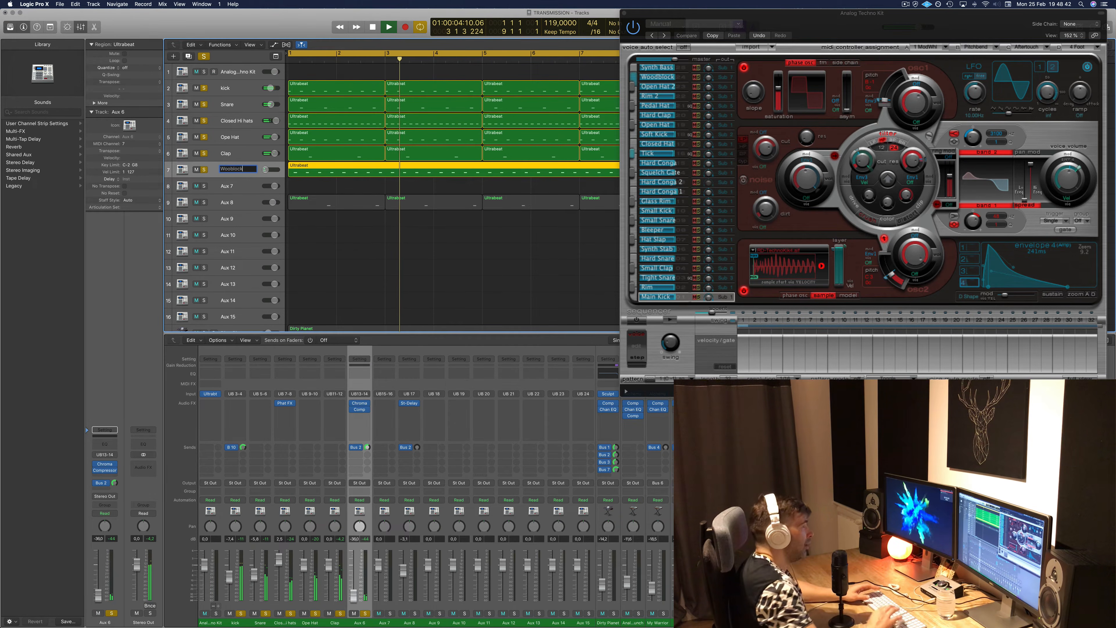
{"action": "type", "text": "k"}
{"action": "key", "text": "Return"}
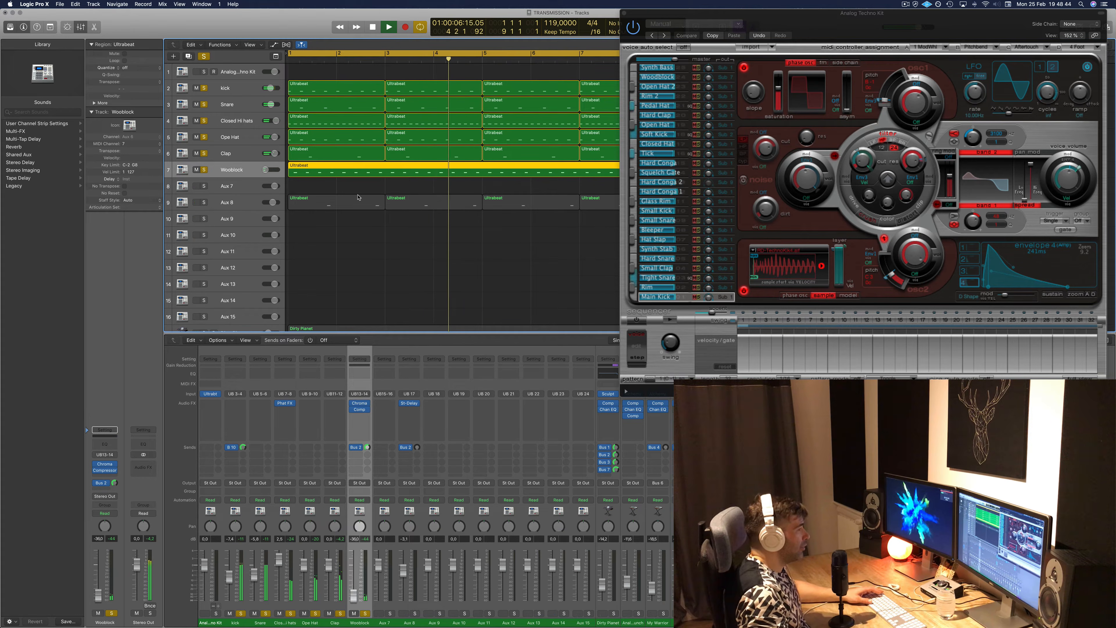
- Open the Wooblock channel's ChromaVerb and Compressor effects and move both windows clear of the track list to examine their settings
{"action": "left_click", "coordinate": [359, 404]}
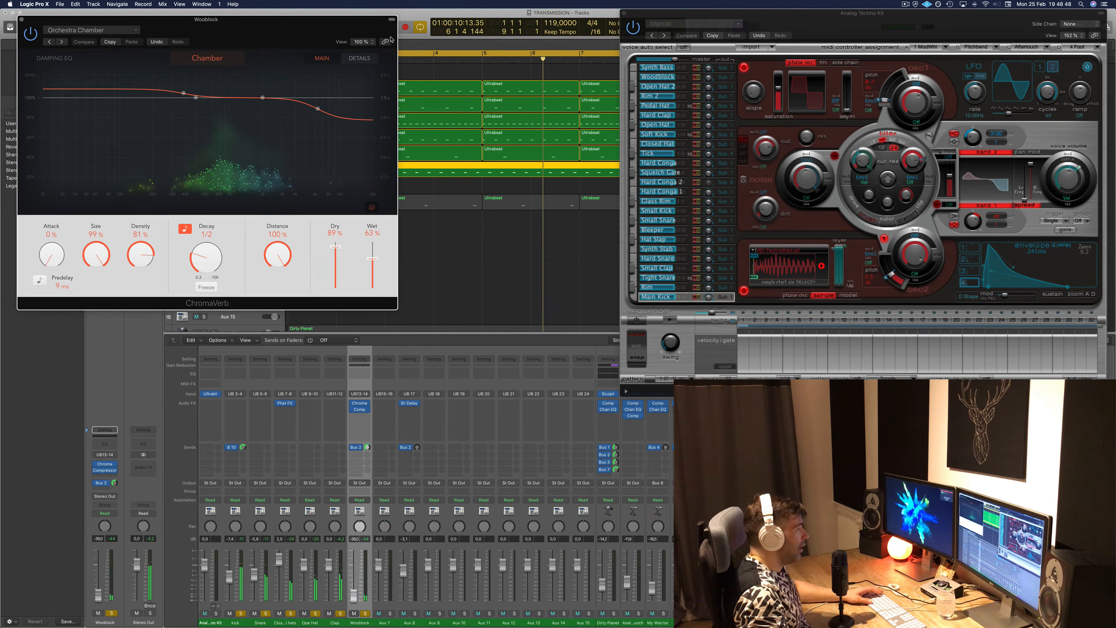
{"action": "left_click_drag", "start_coordinate": [272, 35], "coordinate": [968, 89]}
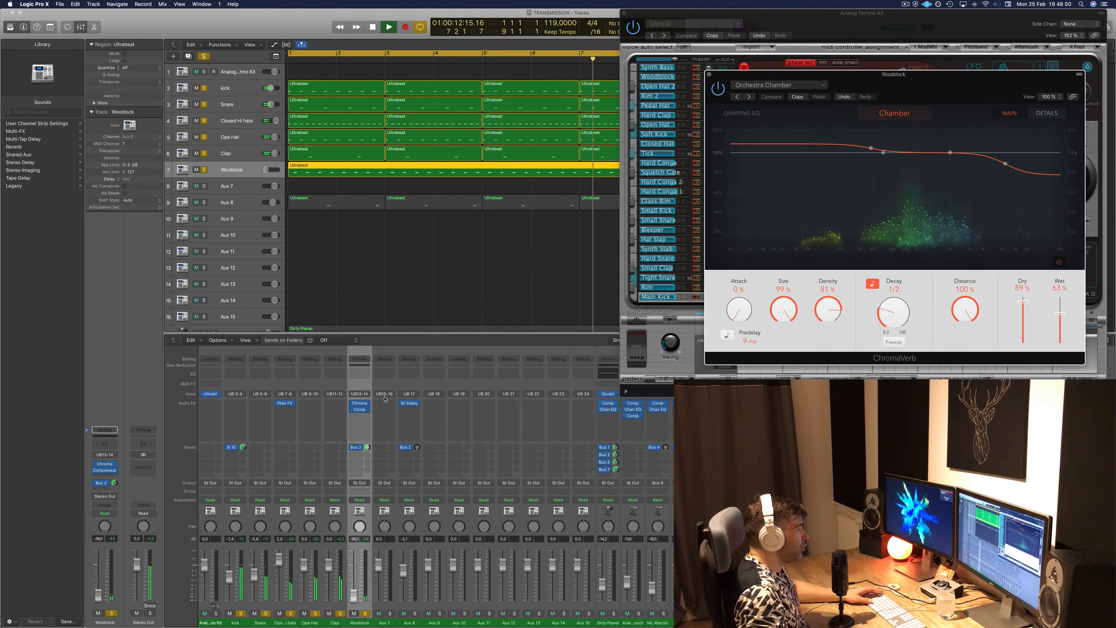
{"action": "left_click", "coordinate": [359, 410]}
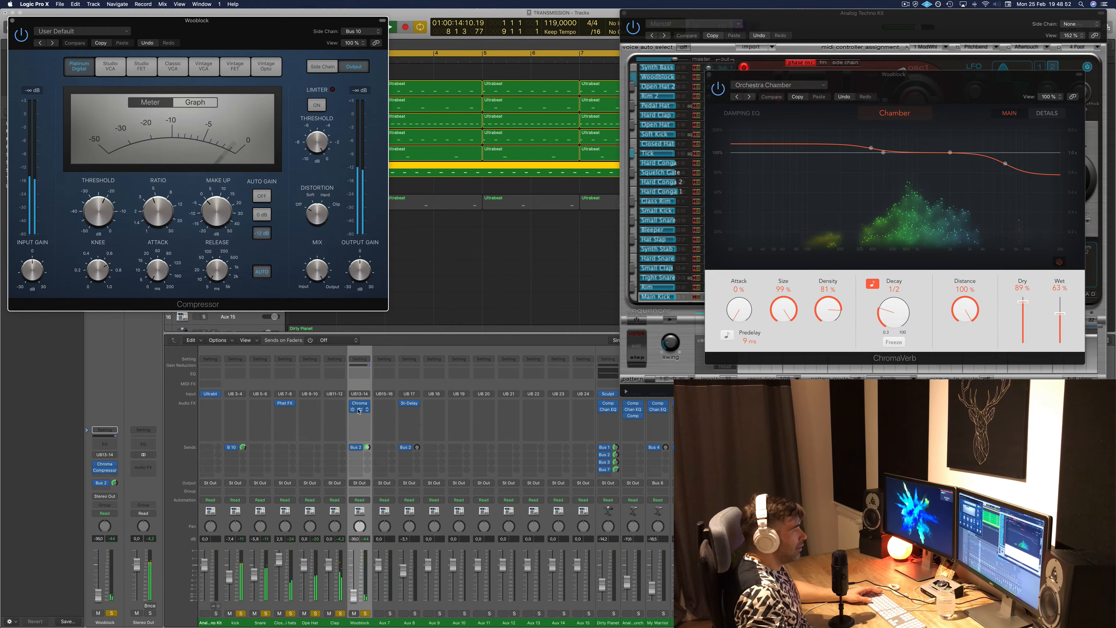
{"action": "left_click_drag", "start_coordinate": [296, 21], "coordinate": [859, 264]}
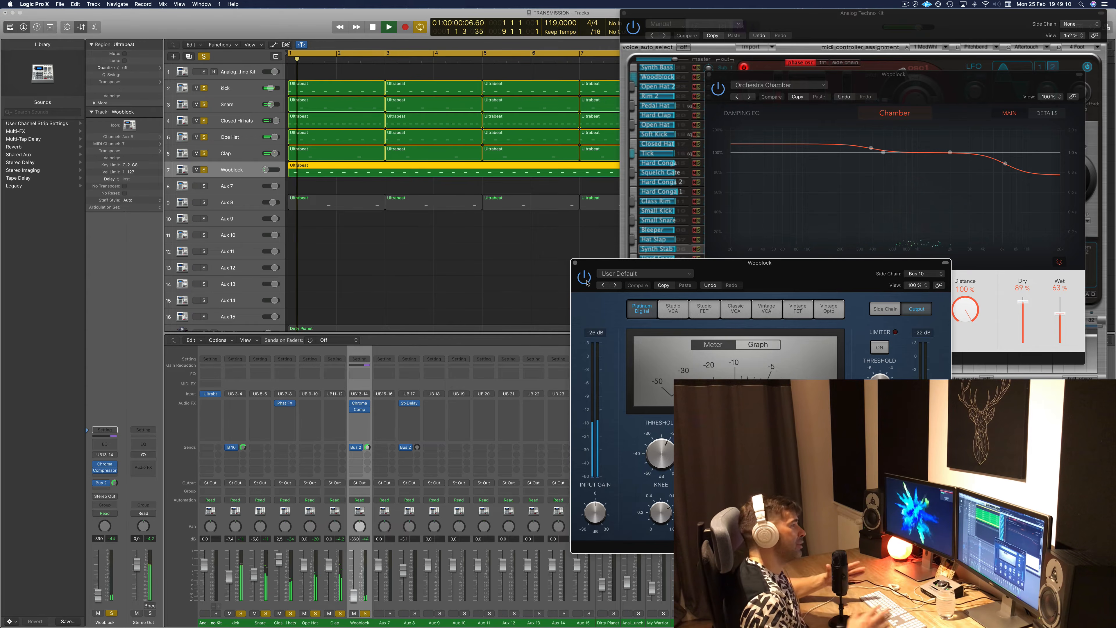
- Close the Wooblock channel's Compressor and ChromaVerb windows and deselect the track's region
{"action": "left_click", "coordinate": [574, 263]}
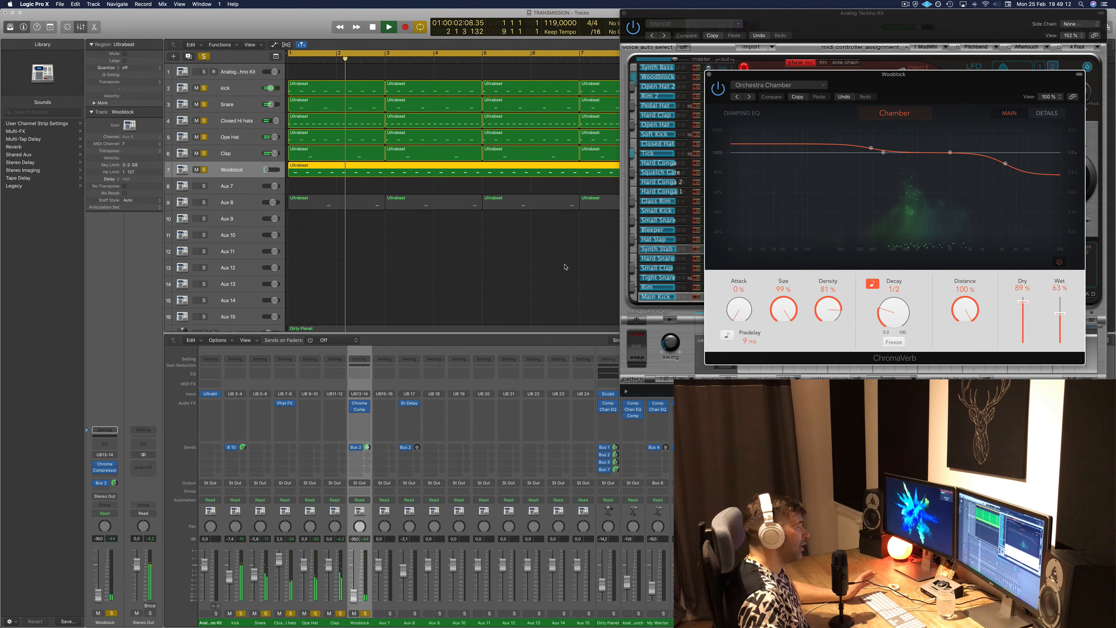
{"action": "left_click", "coordinate": [565, 267]}
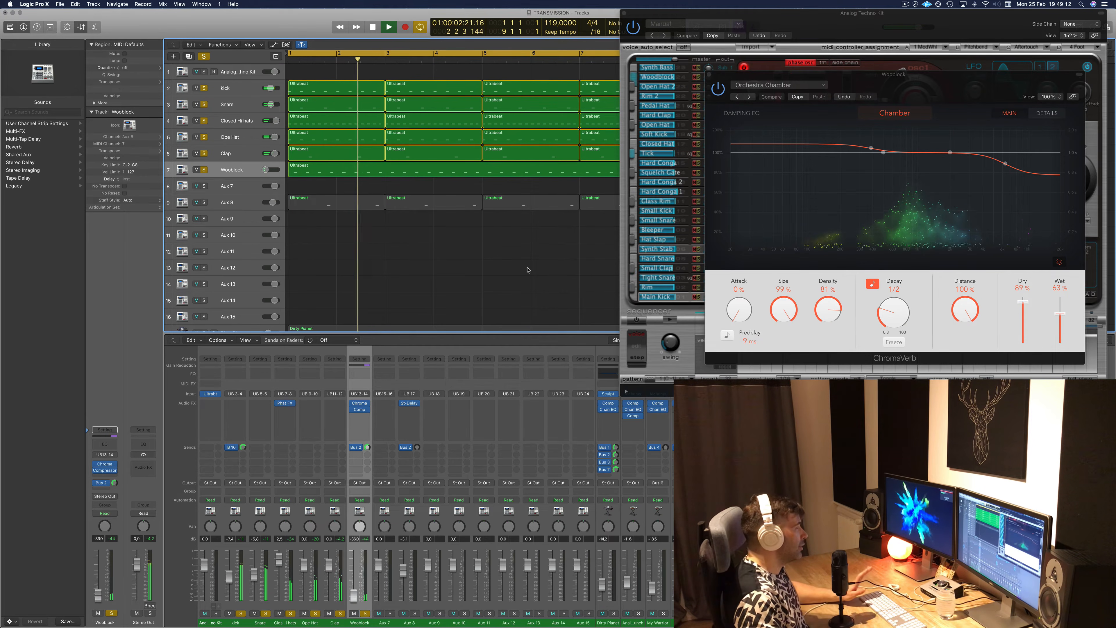
{"action": "left_click", "coordinate": [709, 76]}
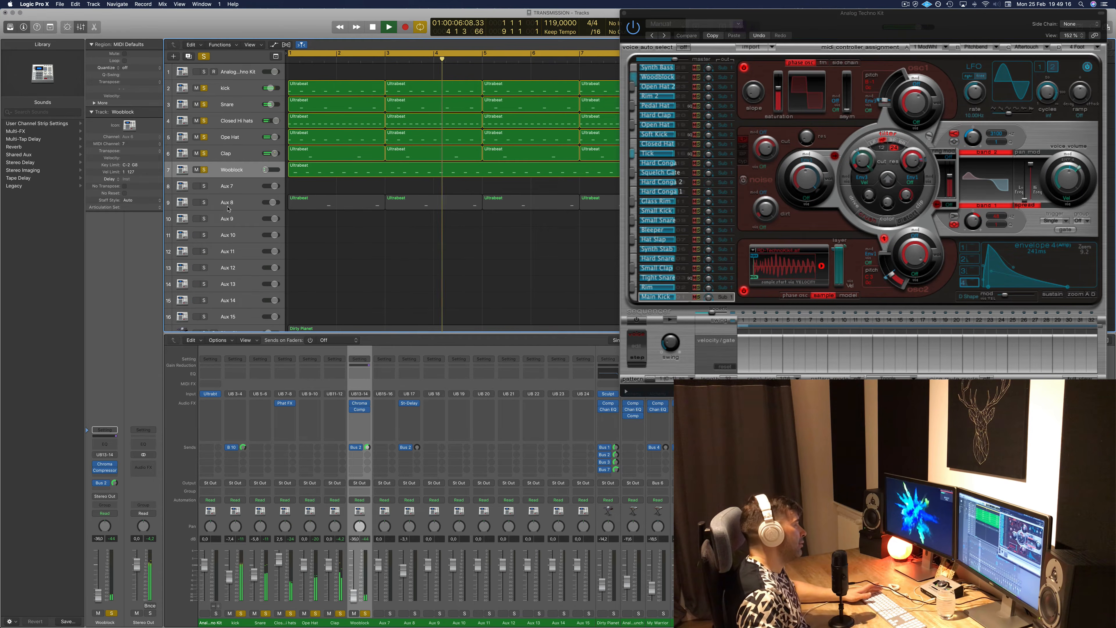
- Solo the Aux 8 track together with the other drum tracks, select it and clear its name
{"action": "left_click", "coordinate": [204, 202]}
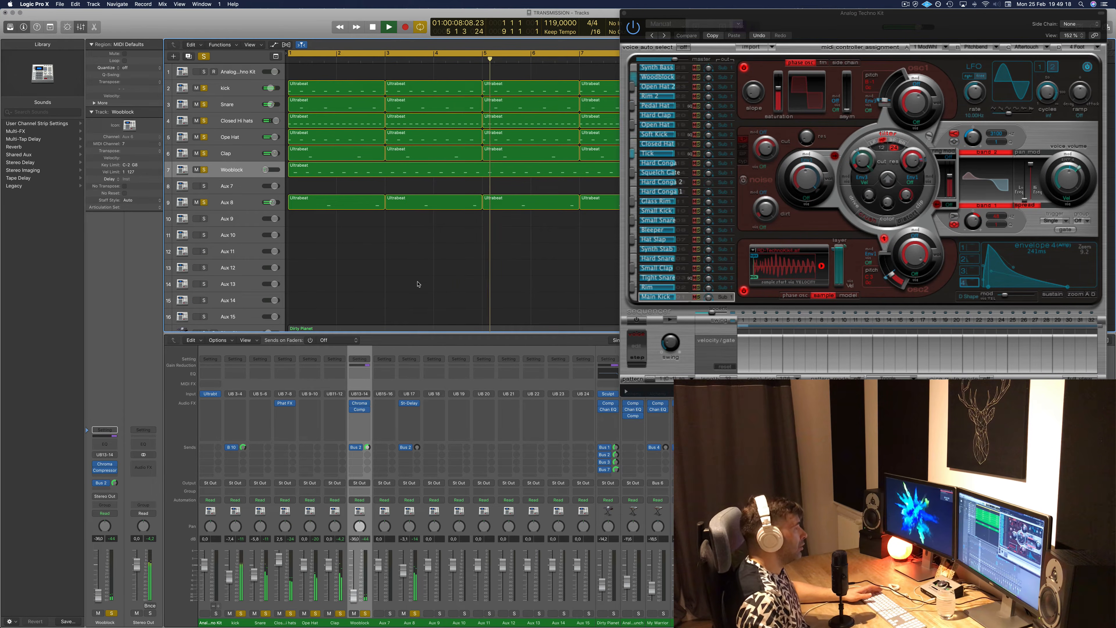
{"action": "left_click", "coordinate": [233, 205]}
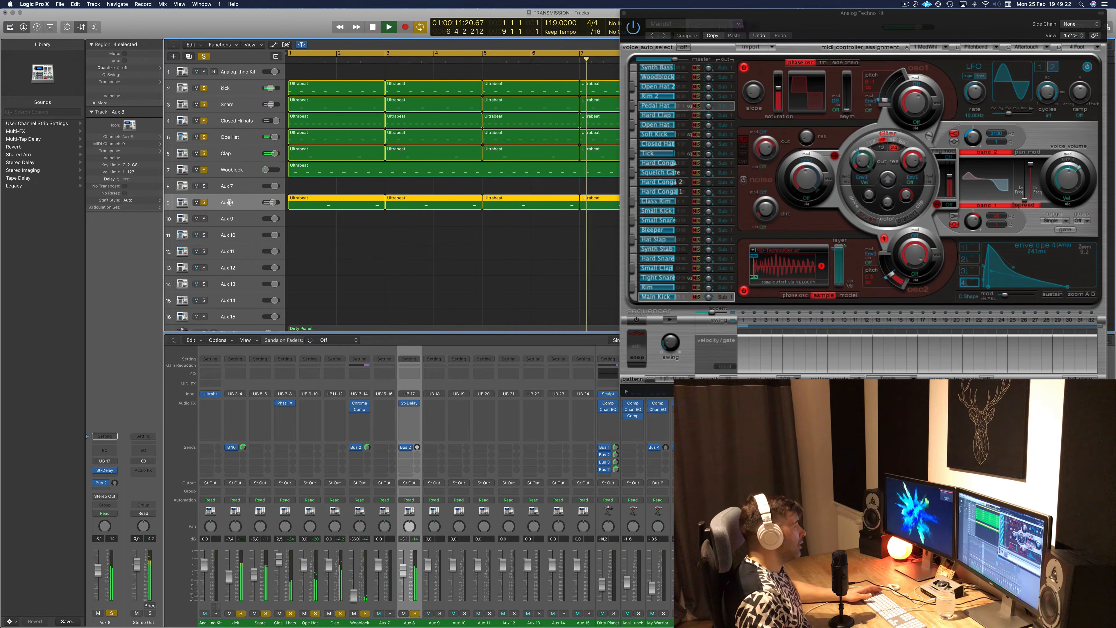
{"action": "double_click", "coordinate": [229, 203]}
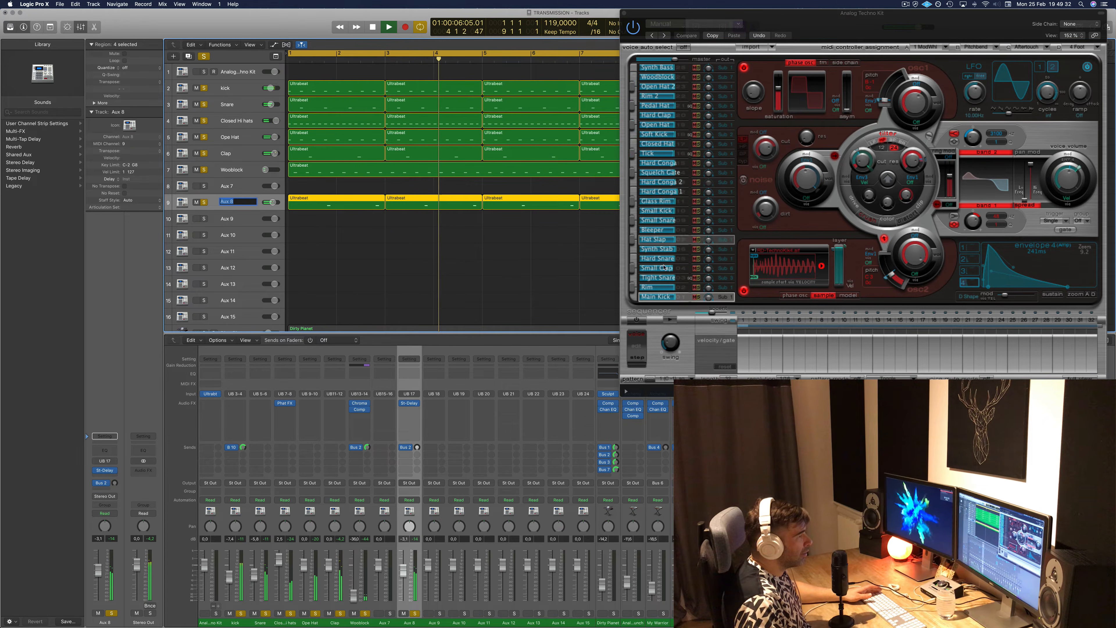
{"action": "key", "text": "BackSpace"}
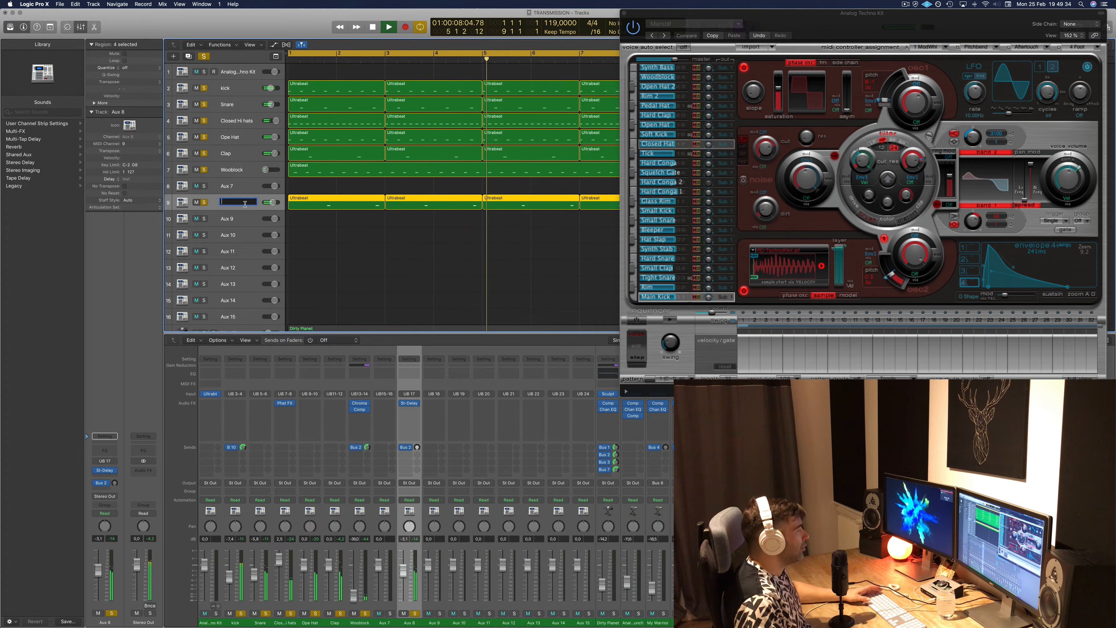
{"action": "key", "text": "Return"}
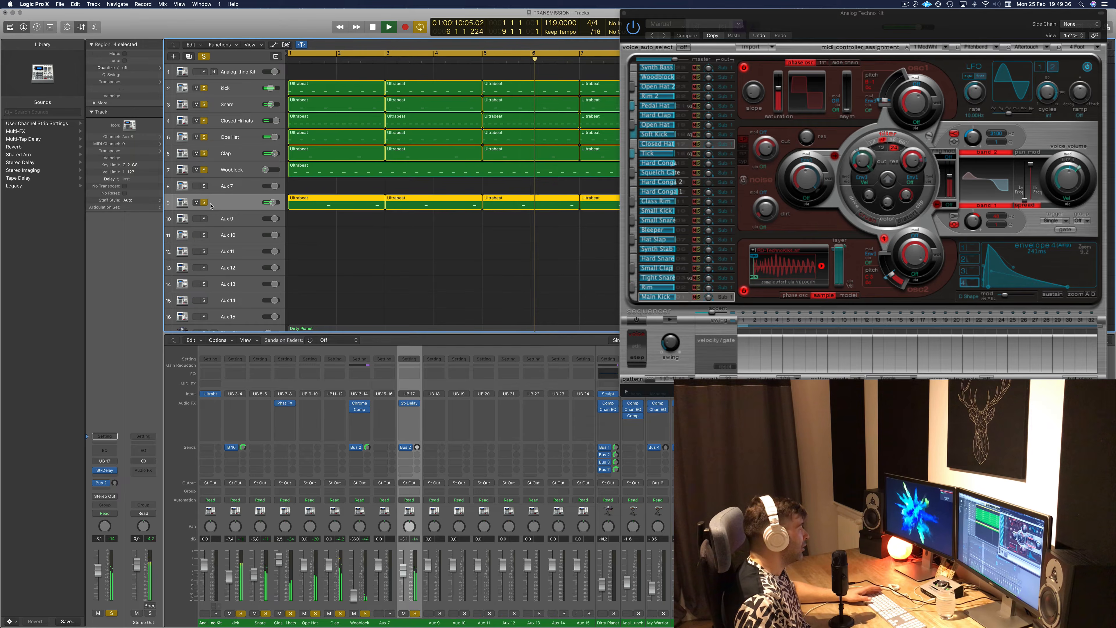
- Solo only the unnamed track below Aux 7, play it, and audition the Ultrabeat voices to match its sound
{"action": "key", "text": "space"}
{"action": "left_click", "coordinate": [207, 57]}
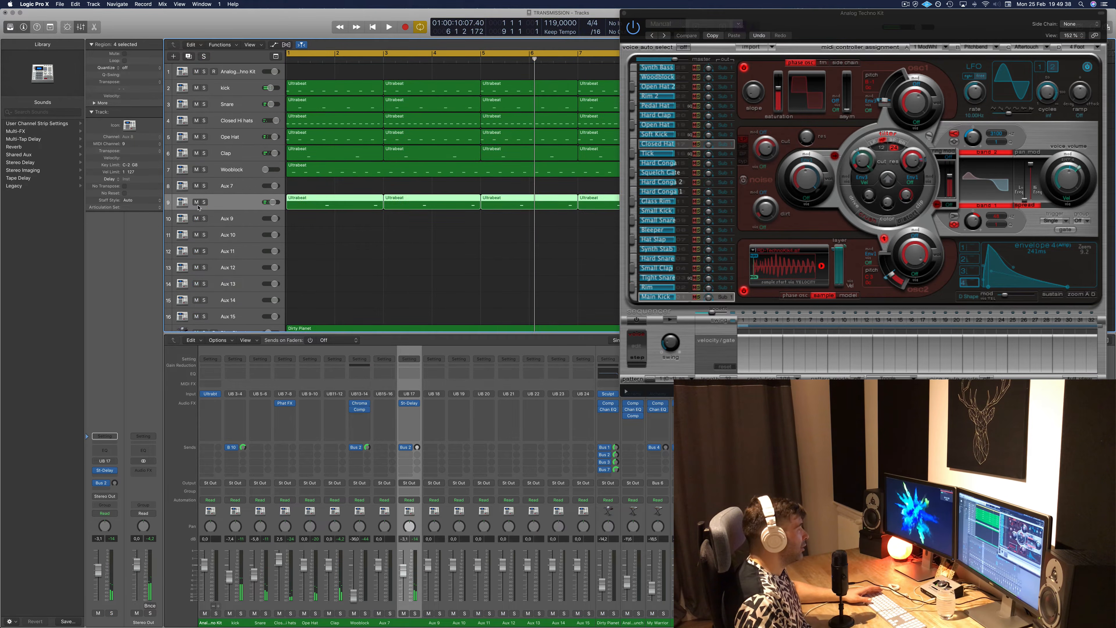
{"action": "left_click", "coordinate": [204, 203]}
{"action": "key", "text": "space"}
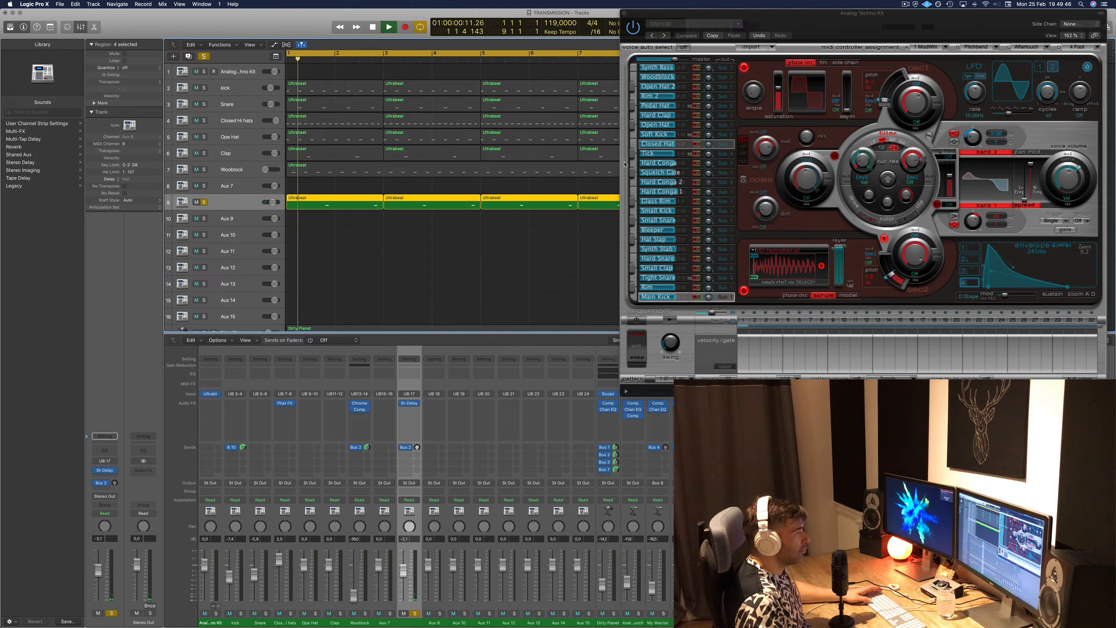
{"action": "left_click", "coordinate": [672, 90]}
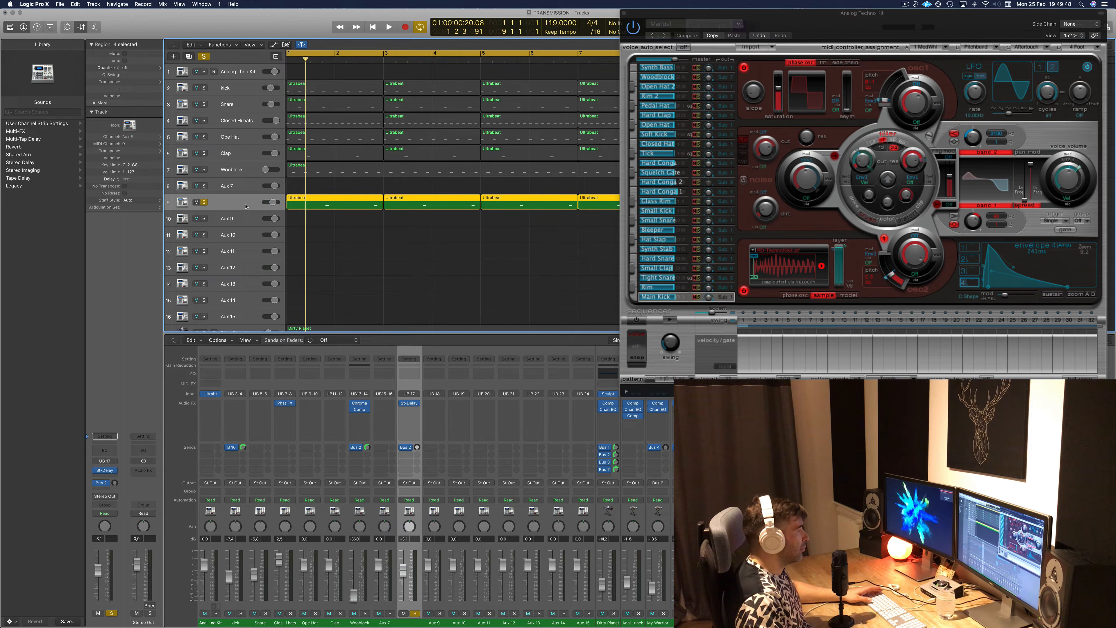
{"action": "left_click", "coordinate": [633, 70]}
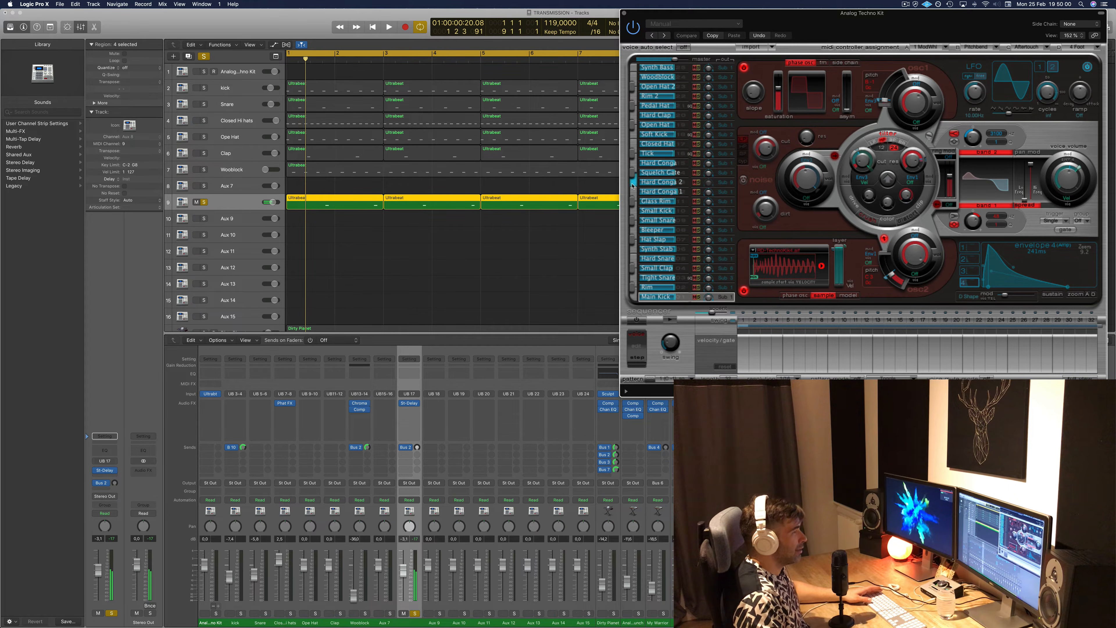
- Rename the unnamed track below Aux 7 as "Hard Conga"
{"action": "double_click", "coordinate": [229, 200]}
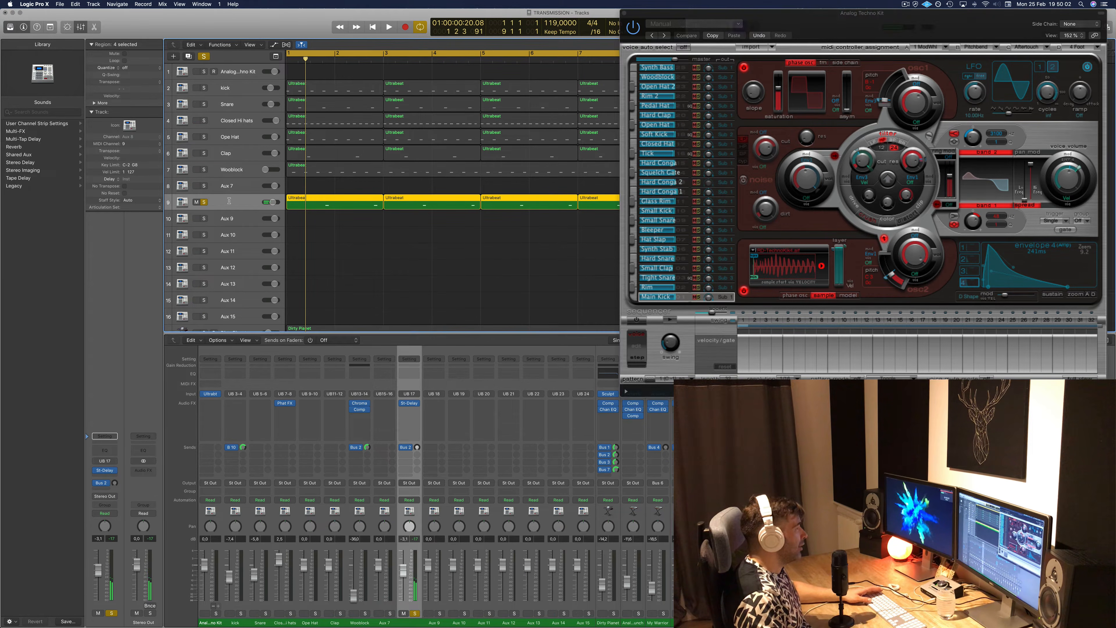
{"action": "scroll", "coordinate": [229, 201], "scroll_direction": "left", "scroll_amount": 1}
{"action": "type", "text": "Ha"}
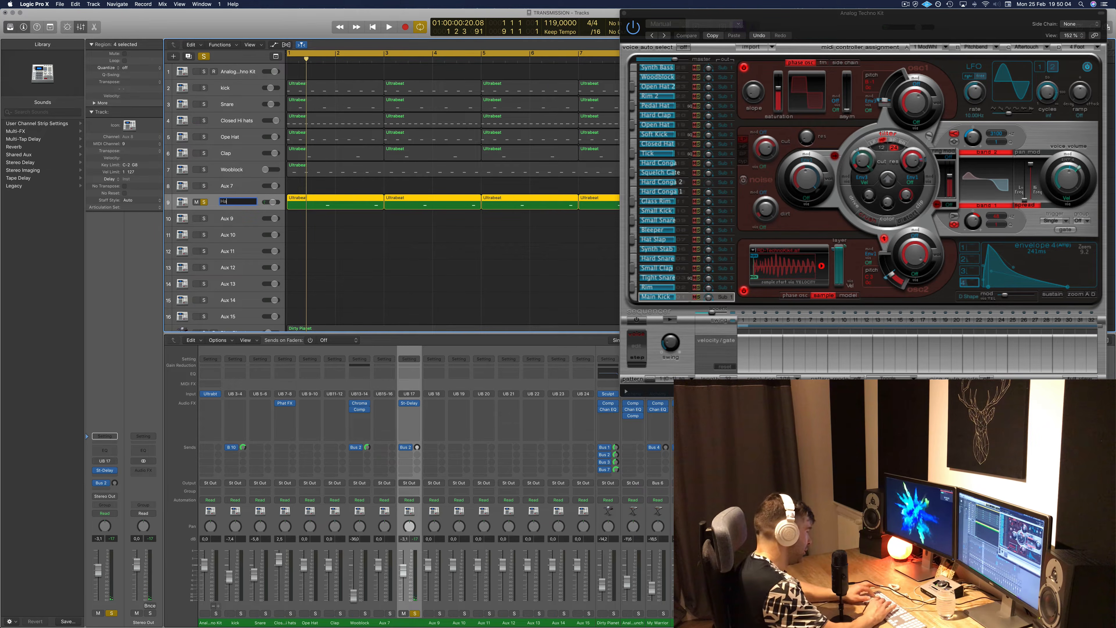
{"action": "type", "text": "rd Conga"}
{"action": "key", "text": "Return"}
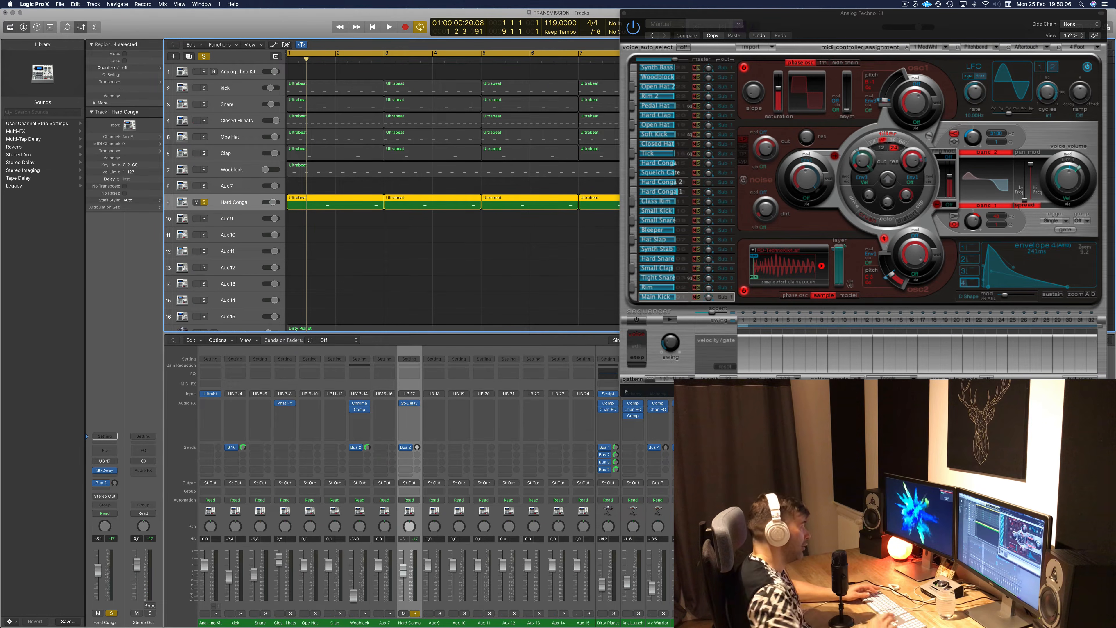
- Clear the current solo, solo all tracks from kick down to Hard Conga, and start playback
{"action": "left_click", "coordinate": [203, 56]}
{"action": "scroll", "coordinate": [320, 194], "scroll_direction": "up", "scroll_amount": 1}
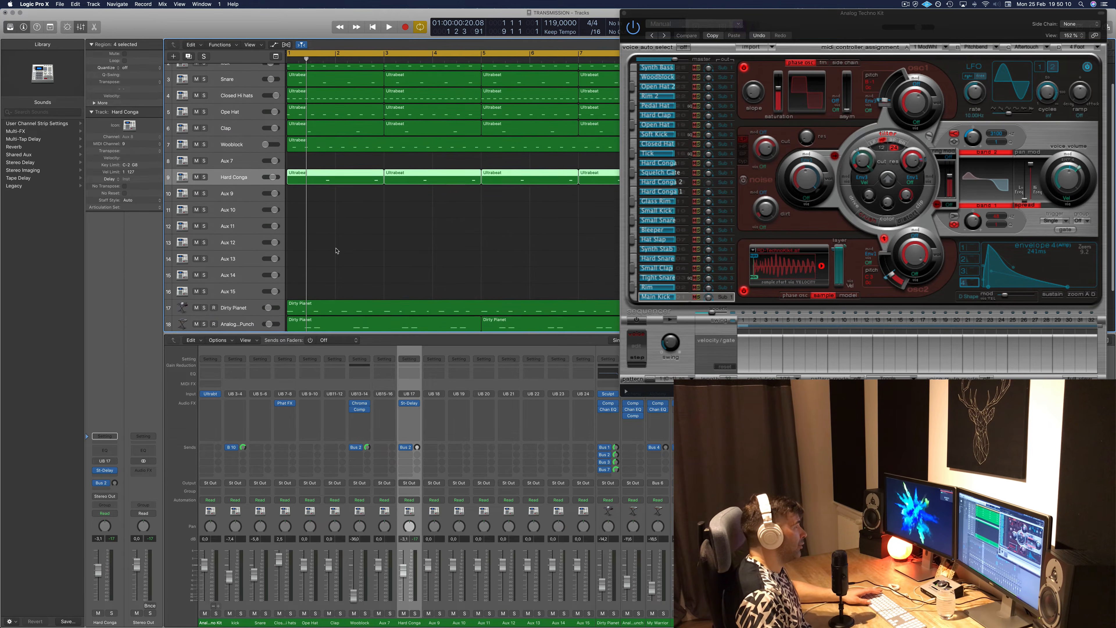
{"action": "scroll", "coordinate": [308, 271], "scroll_direction": "down", "scroll_amount": 1}
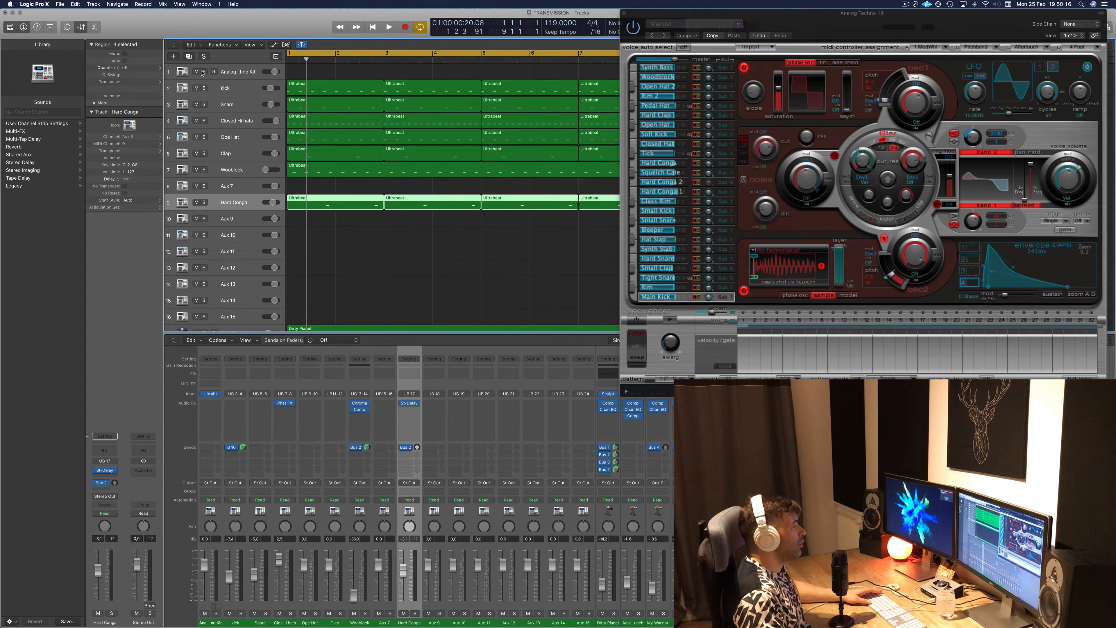
{"action": "left_click_drag", "start_coordinate": [205, 89], "coordinate": [208, 205]}
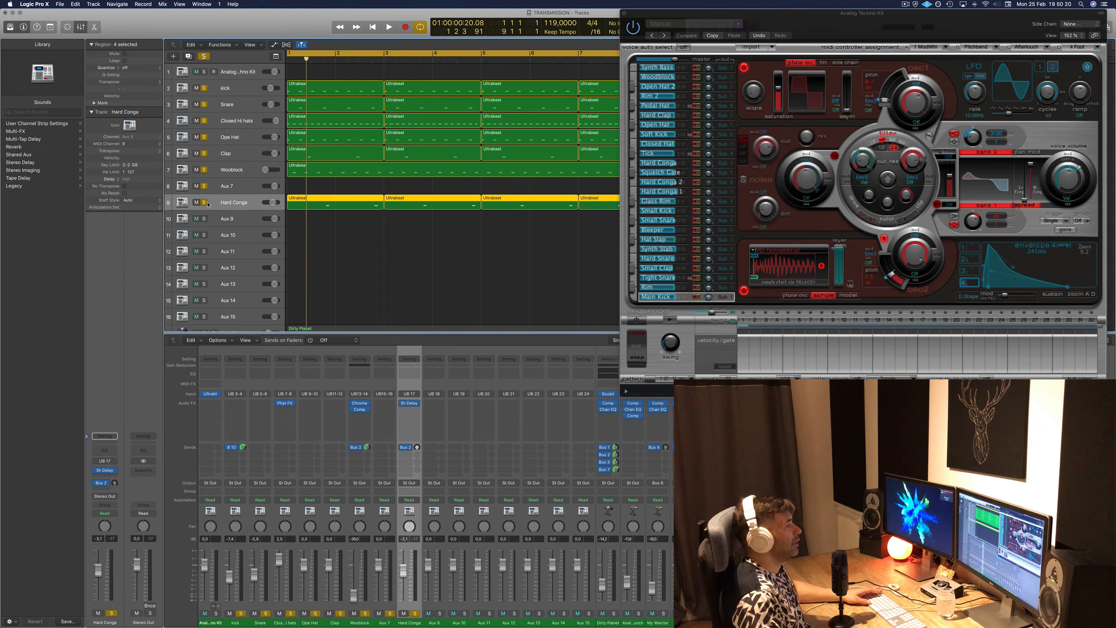
{"action": "key", "text": "space"}
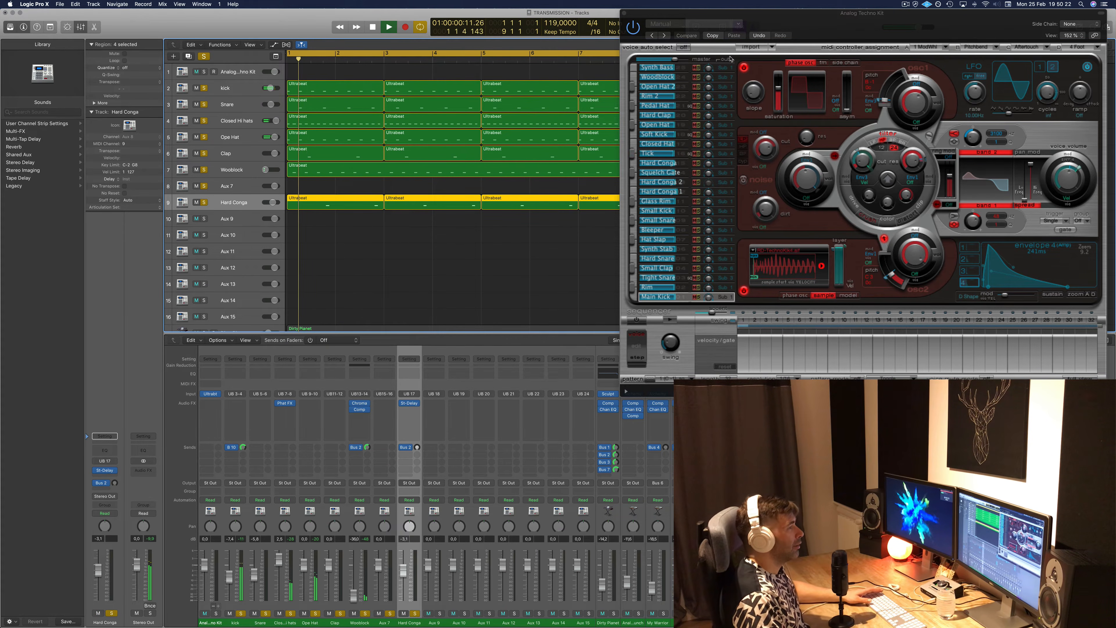
- Insert a Channel EQ on the Aux 7 channel, and close both its window and the Ultrabeat window
{"action": "left_click_drag", "start_coordinate": [756, 14], "coordinate": [709, 14]}
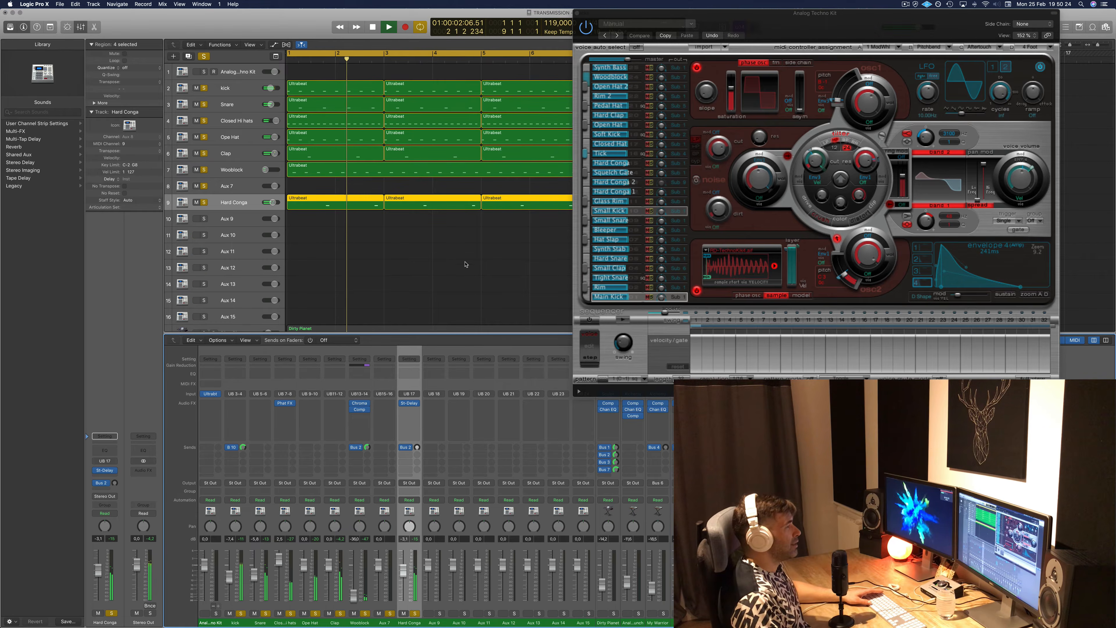
{"action": "double_click", "coordinate": [384, 373]}
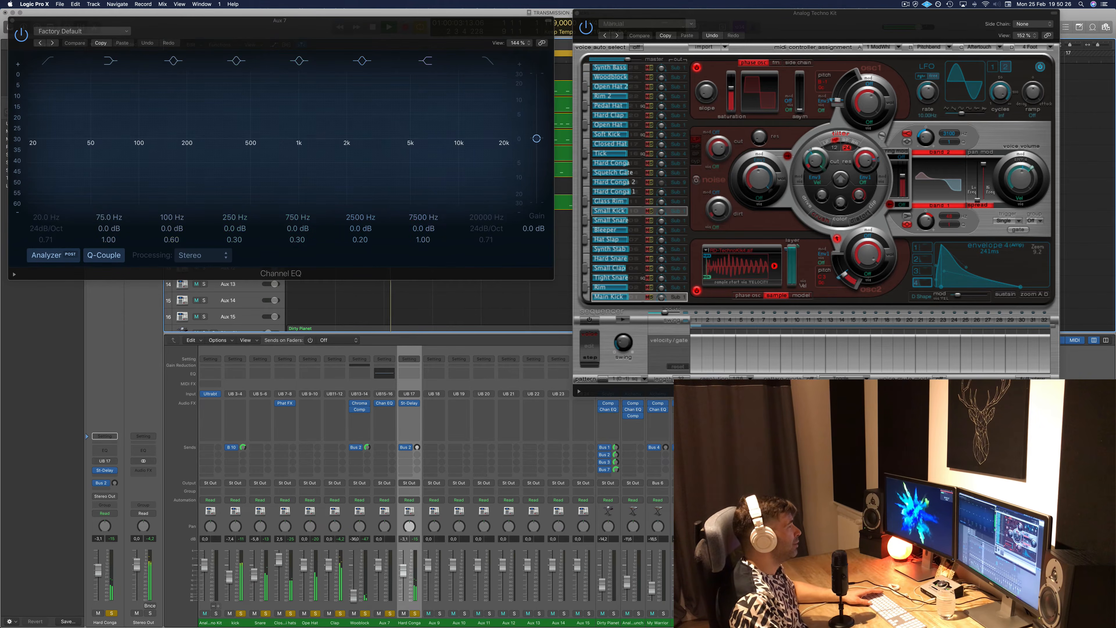
{"action": "left_click", "coordinate": [12, 21]}
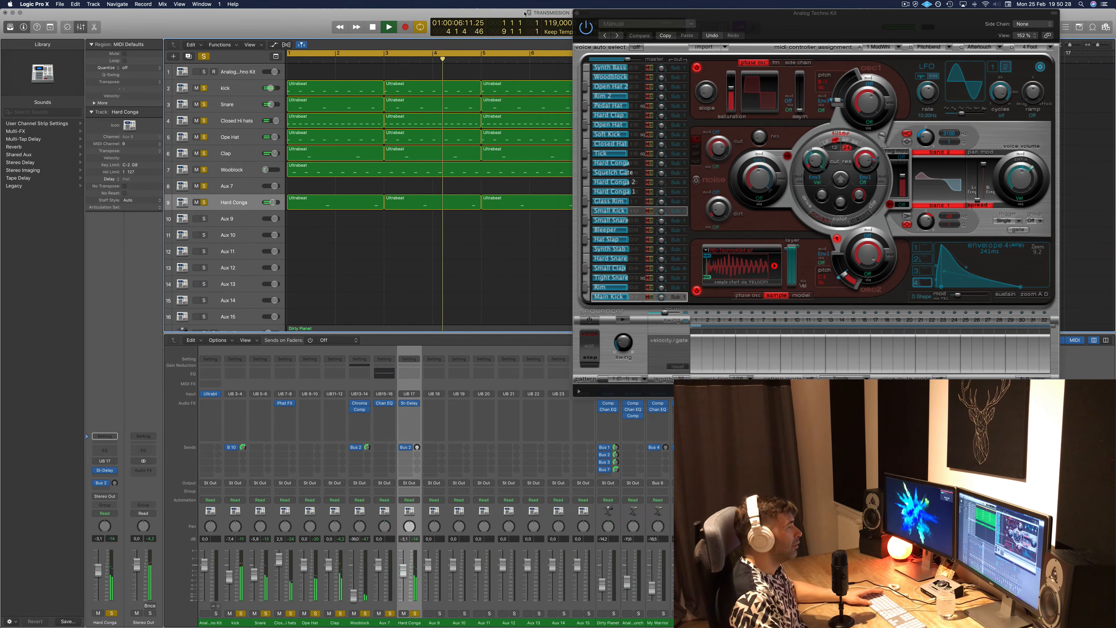
{"action": "left_click", "coordinate": [573, 13]}
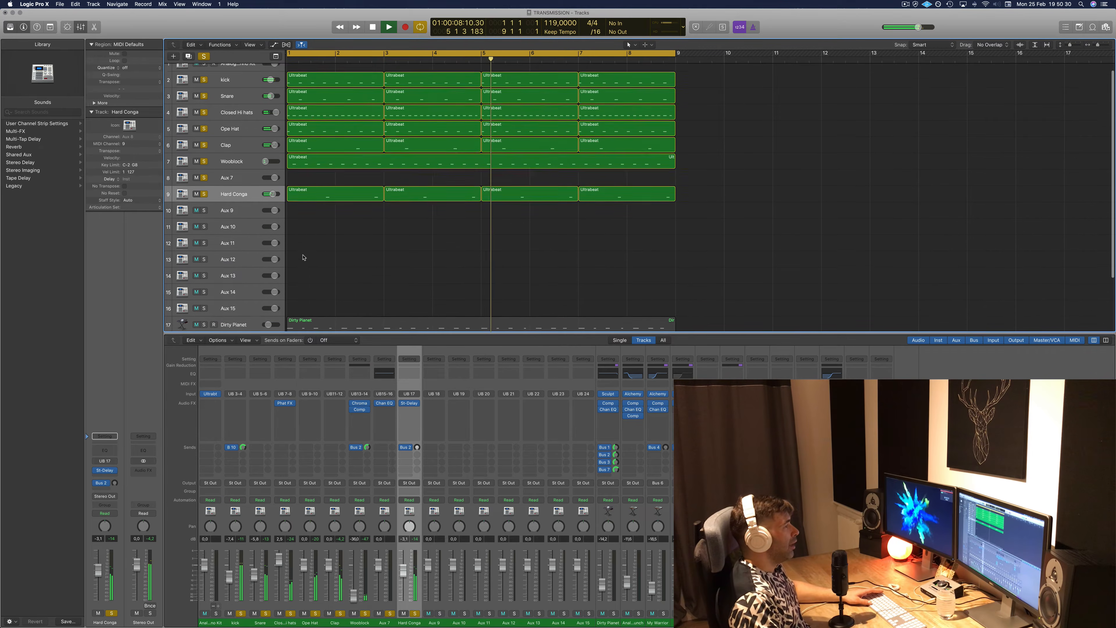
- Select the Analog Punch synth track, audition it soloed with the drum tracks, and unsolo it
{"action": "scroll", "coordinate": [364, 231], "scroll_direction": "down", "scroll_amount": 5}
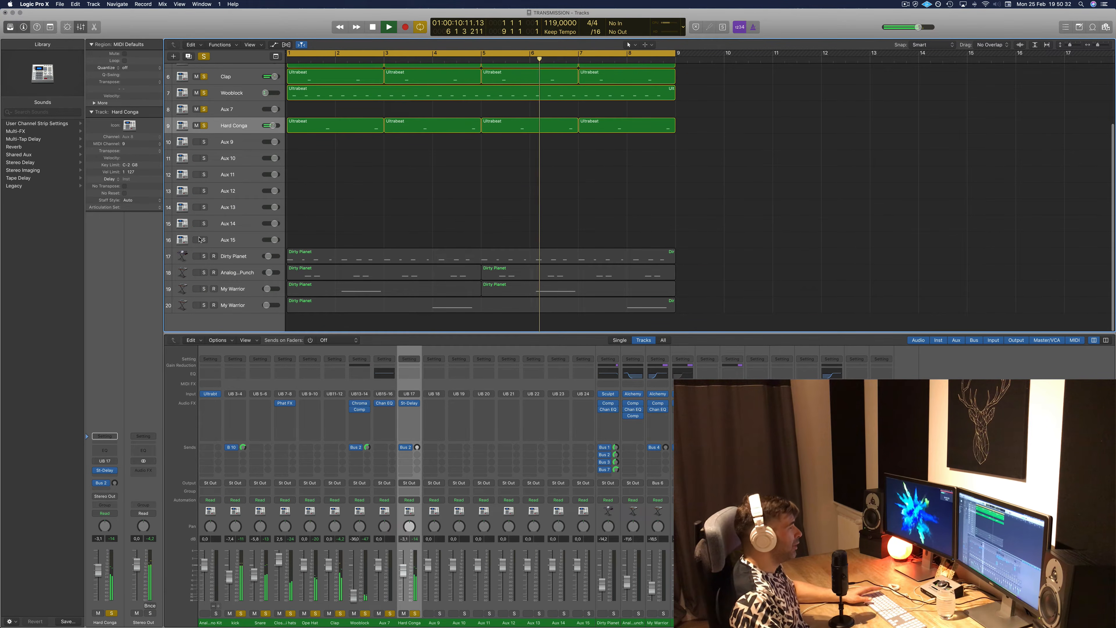
{"action": "left_click", "coordinate": [204, 272]}
{"action": "left_click", "coordinate": [245, 272]}
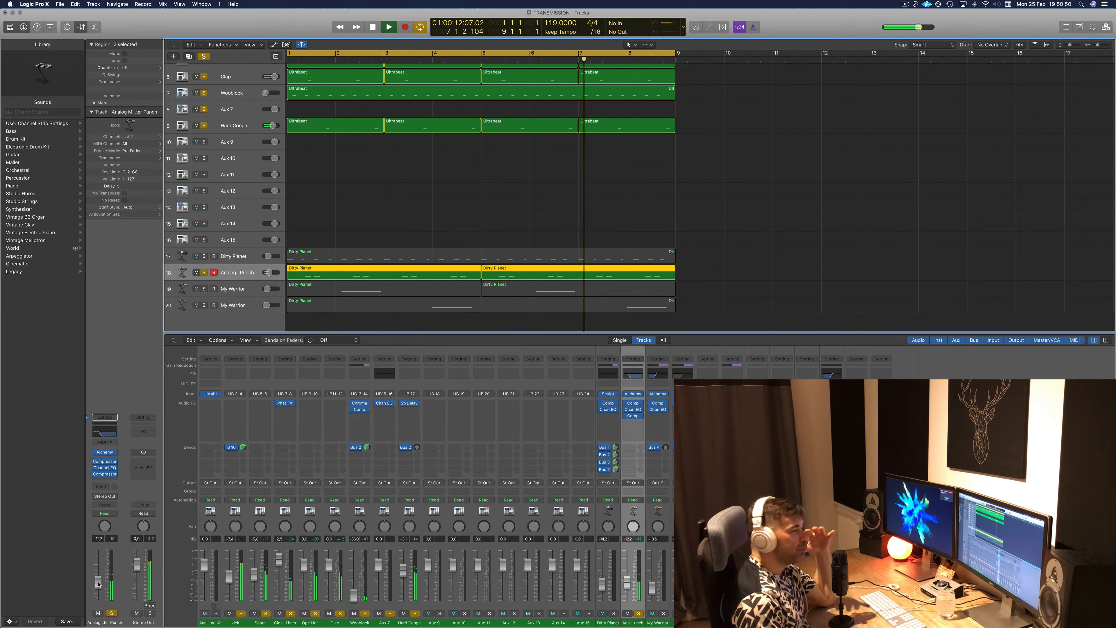
{"action": "left_click", "coordinate": [491, 203]}
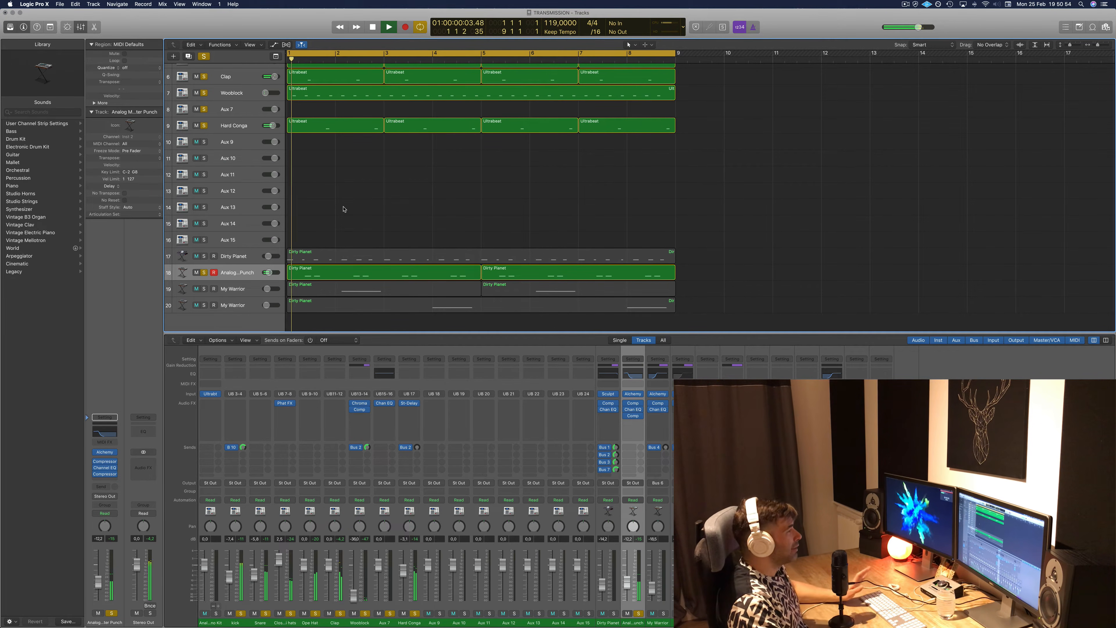
{"action": "left_click", "coordinate": [204, 273]}
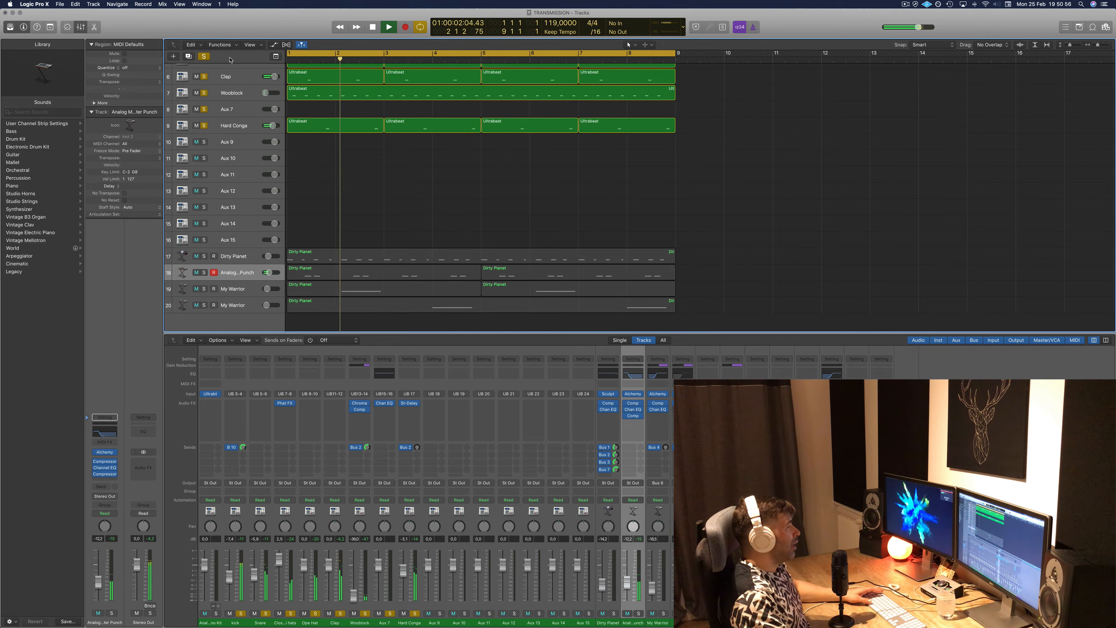
- Clear all solos, solo only the Dirty Planet track, play it from the start and select it
{"action": "left_click", "coordinate": [203, 56]}
{"action": "key", "text": "space"}
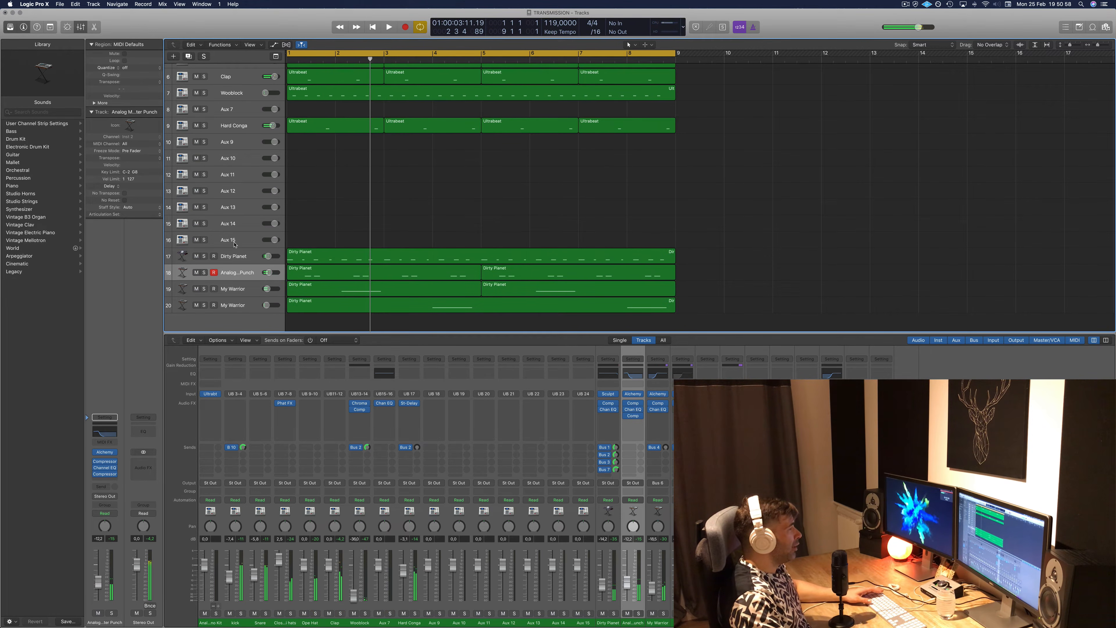
{"action": "left_click", "coordinate": [204, 256]}
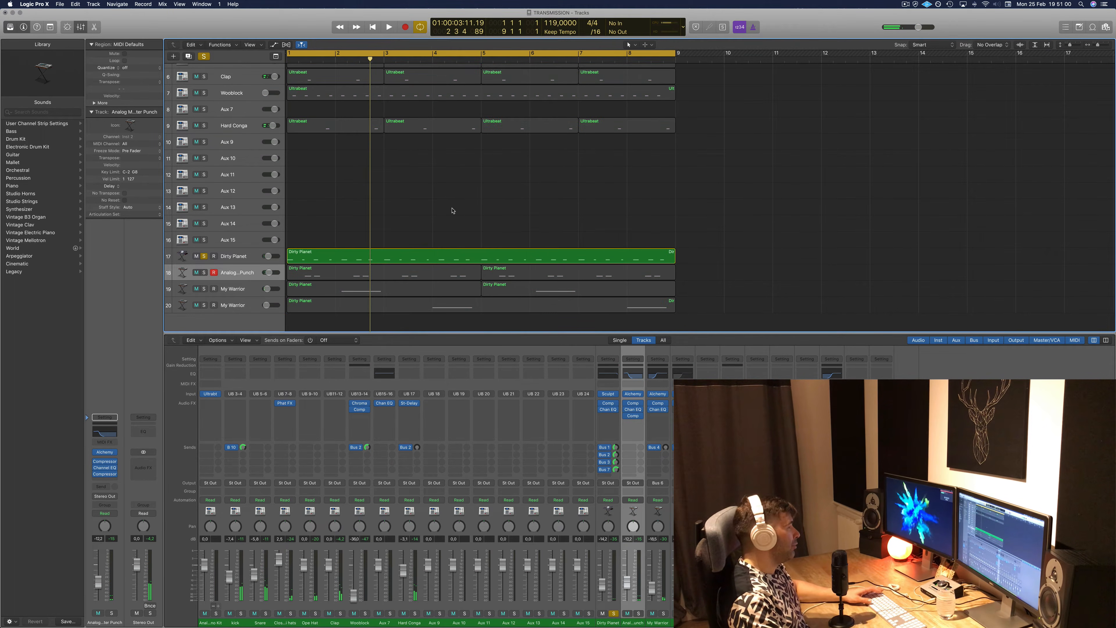
{"action": "key", "text": "space"}
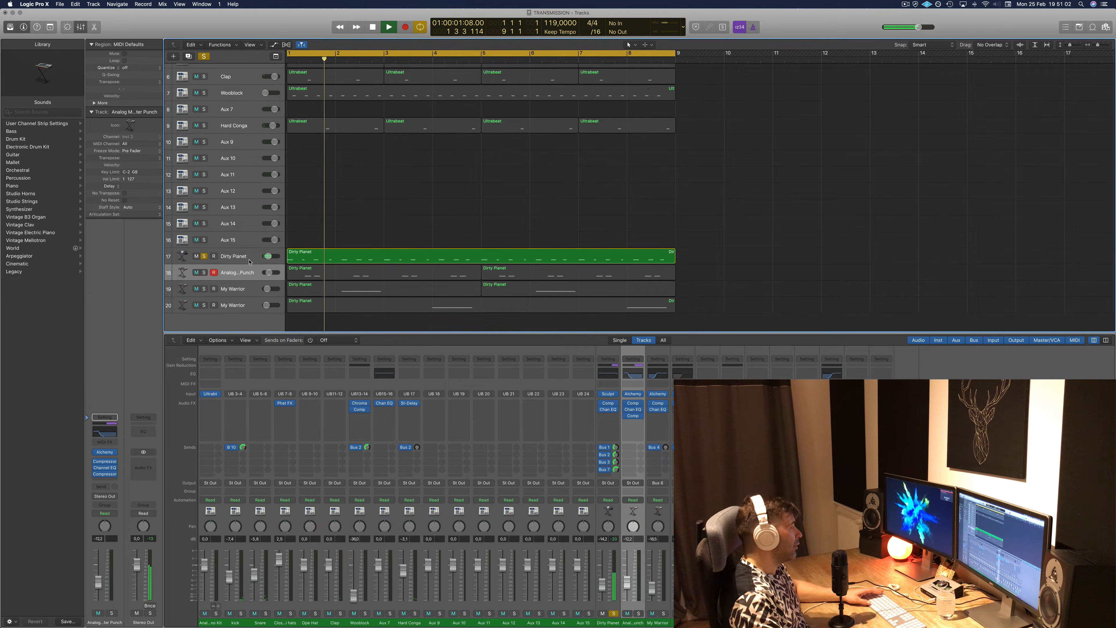
{"action": "left_click", "coordinate": [236, 255]}
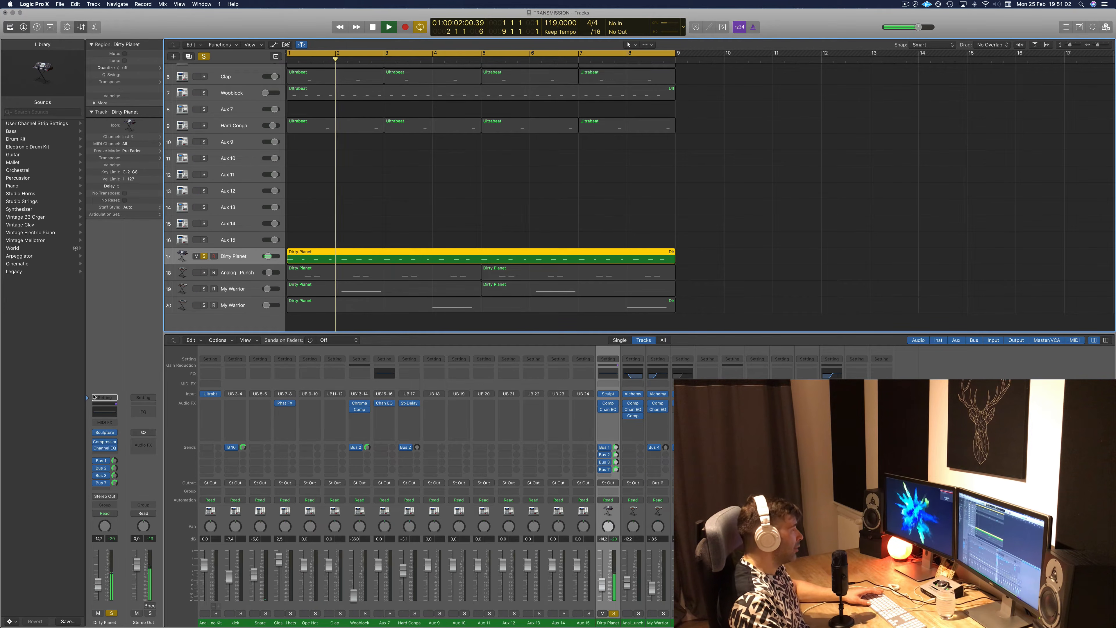
- Open the Dirty Planet region in the Piano Roll and examine its note pattern up close
{"action": "double_click", "coordinate": [416, 257]}
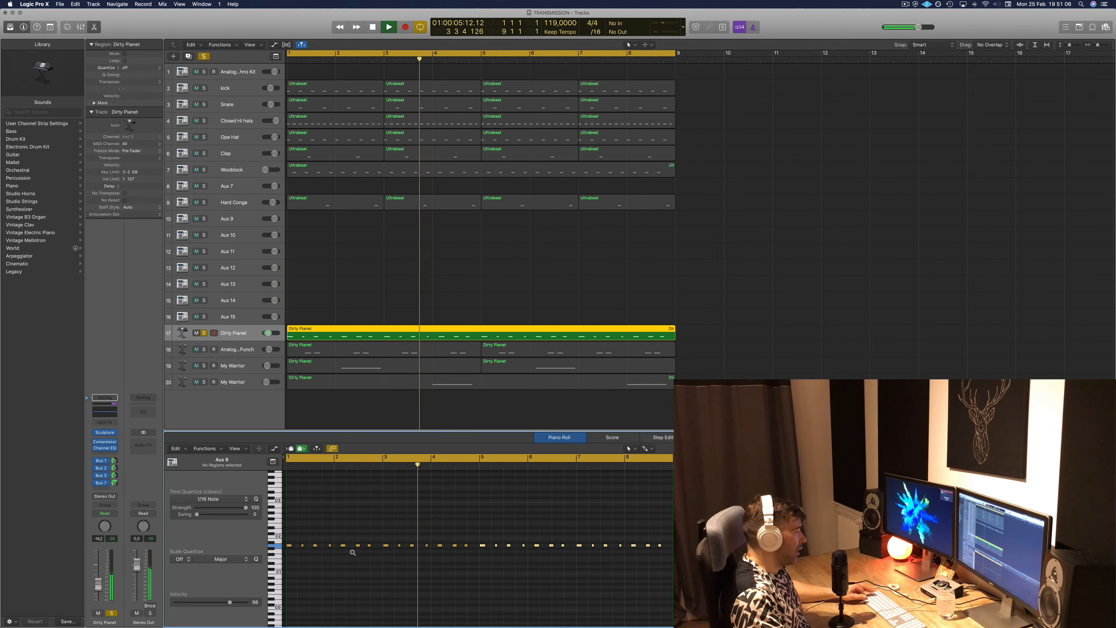
{"action": "scroll", "coordinate": [351, 558], "scroll_direction": "up", "scroll_amount": 5}
{"action": "scroll", "coordinate": [350, 561], "scroll_direction": "left", "scroll_amount": 5}
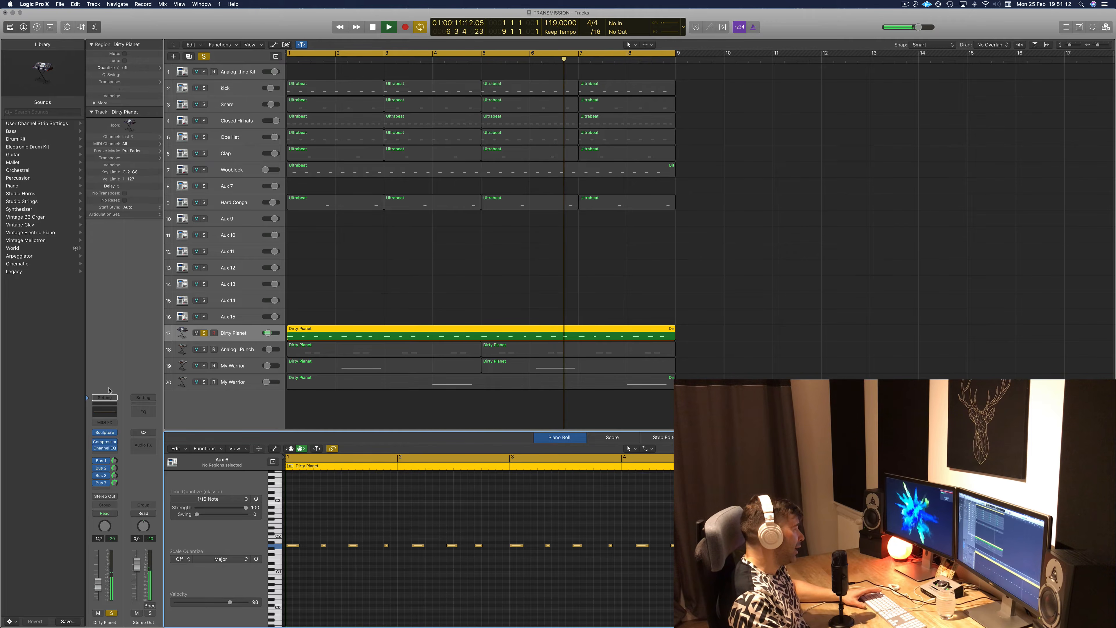
- Open the Dirty Planet track's Sculpture instrument and move its window clear of the track list and channel strip
{"action": "left_click", "coordinate": [104, 432]}
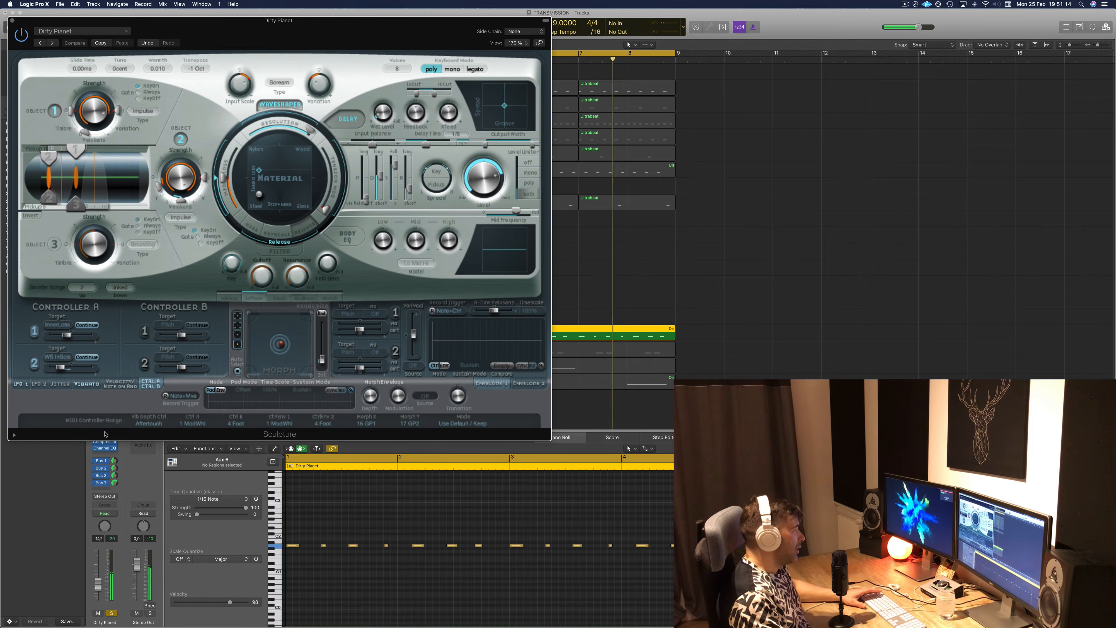
{"action": "left_click_drag", "start_coordinate": [321, 20], "coordinate": [755, 7]}
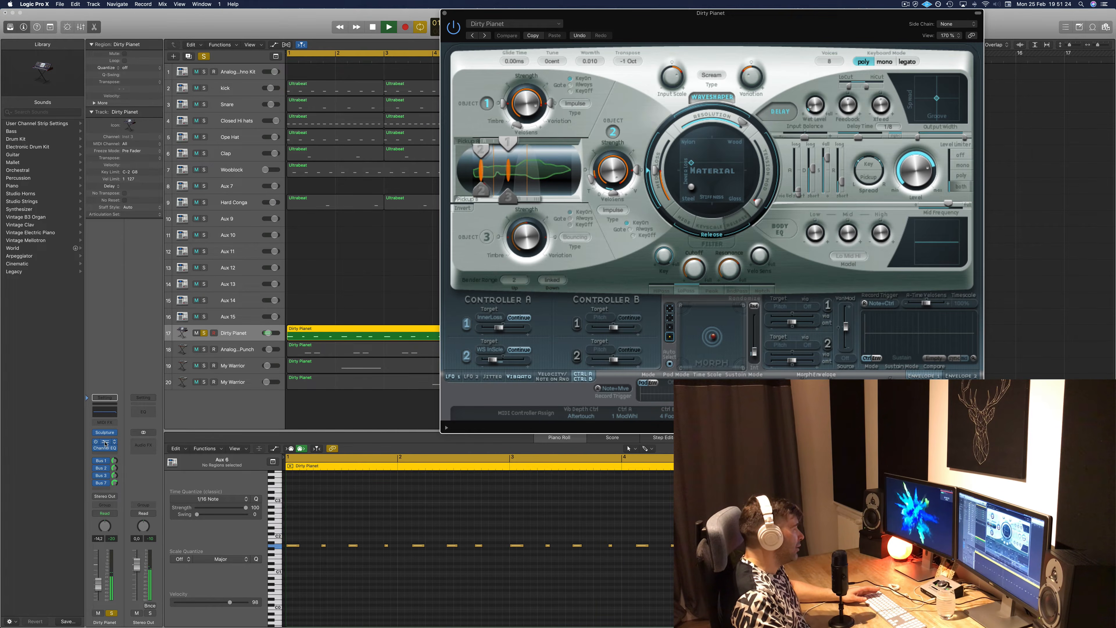
- Open the Dirty Planet track's Compressor to view its settings, close it and the Sculpture window, and deselect the region
{"action": "left_click", "coordinate": [106, 443]}
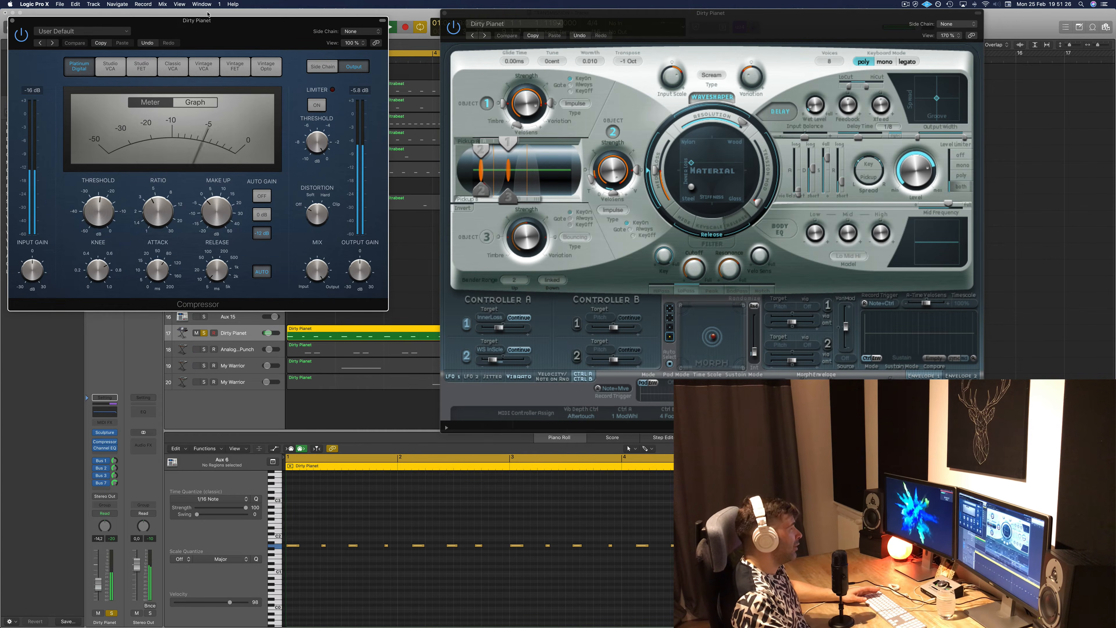
{"action": "left_click_drag", "start_coordinate": [208, 30], "coordinate": [882, 94]}
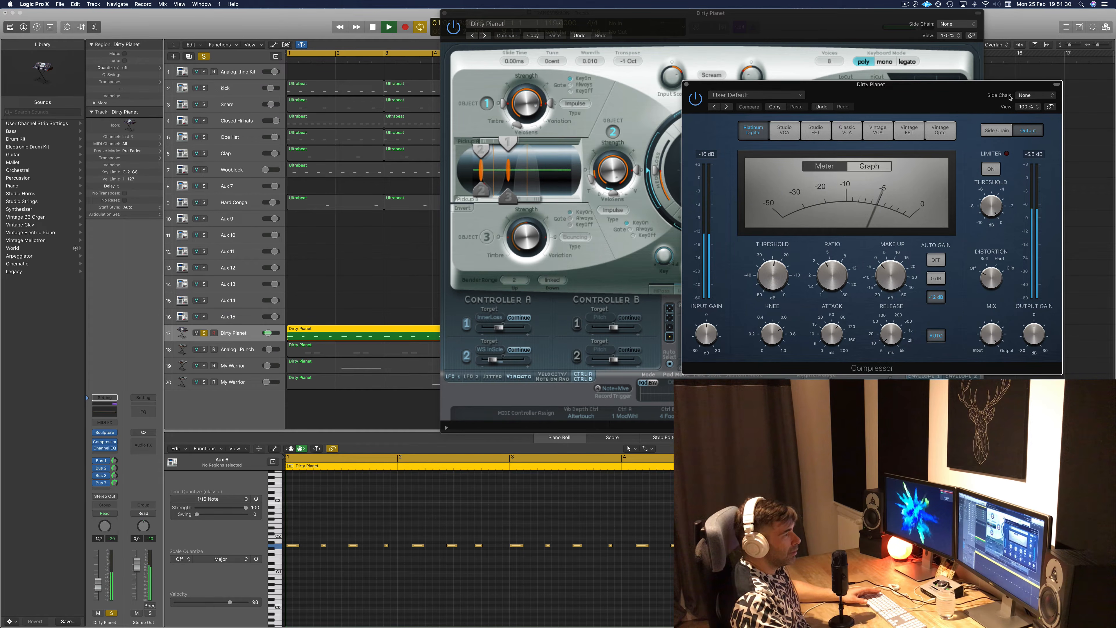
{"action": "left_click", "coordinate": [687, 85]}
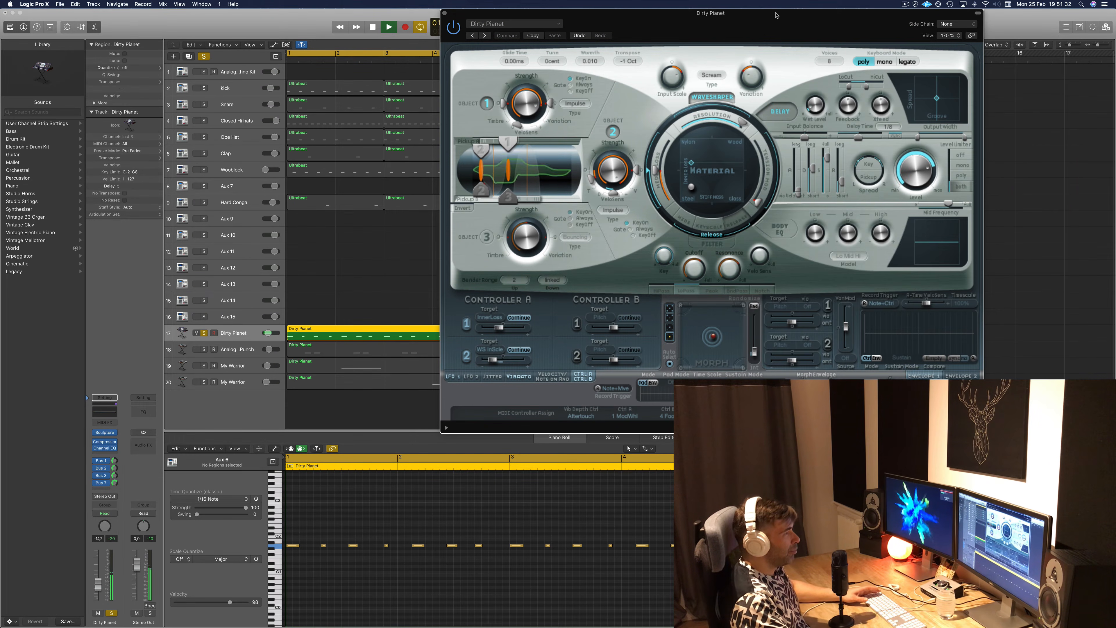
{"action": "left_click", "coordinate": [444, 13]}
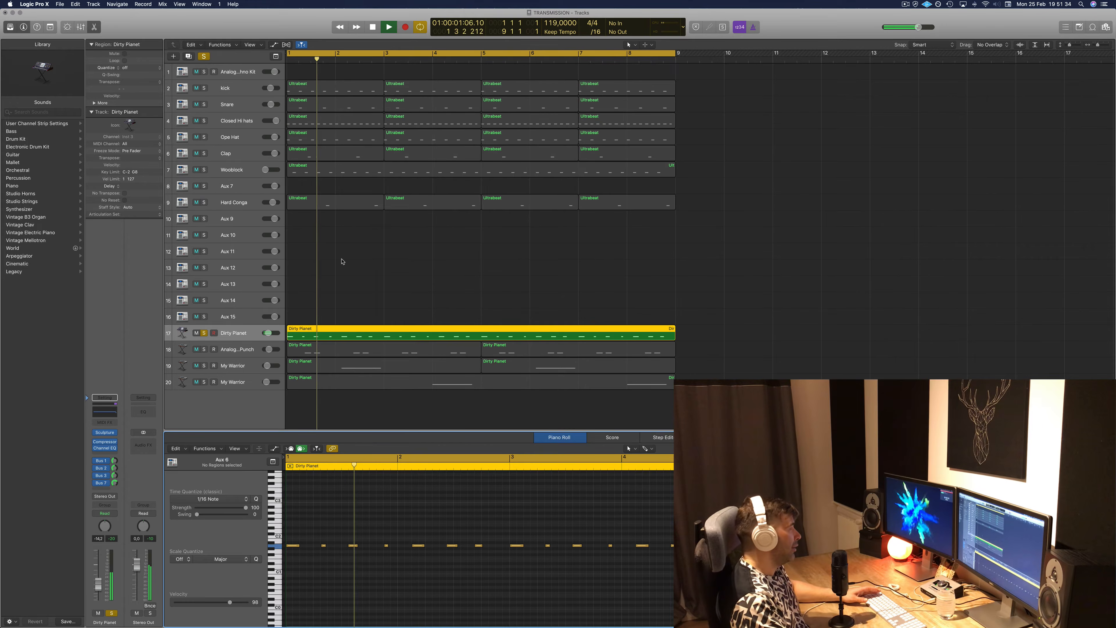
{"action": "left_click", "coordinate": [406, 261]}
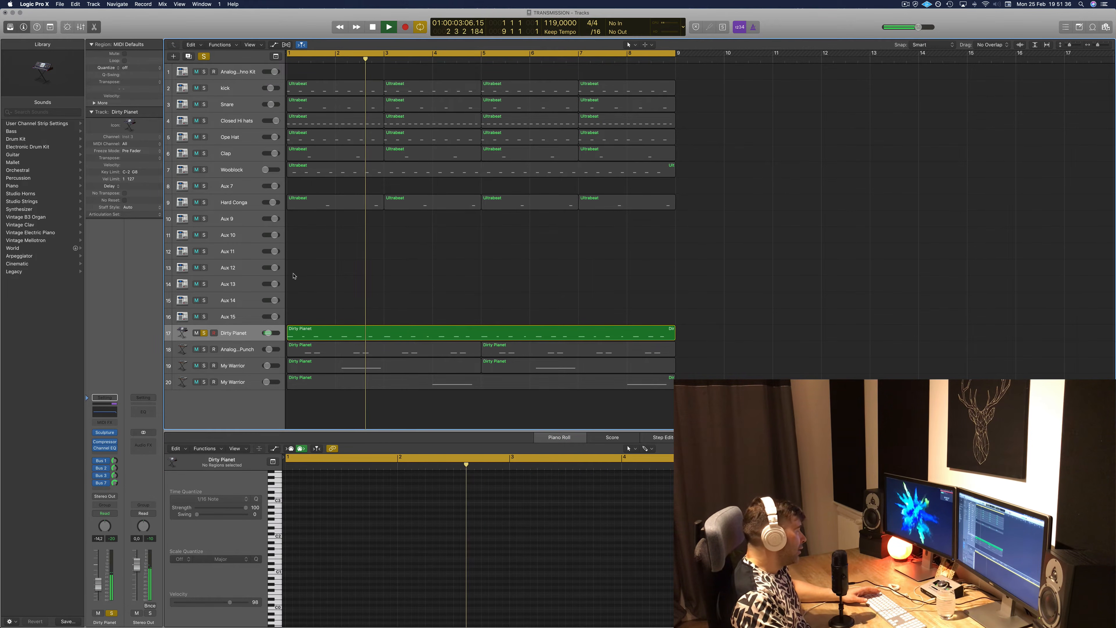
- Show the aux strips behind the Dirty Planet track's bus sends through Bus 7, and unsolo the track with the full mix playing
{"action": "left_click", "coordinate": [101, 461]}
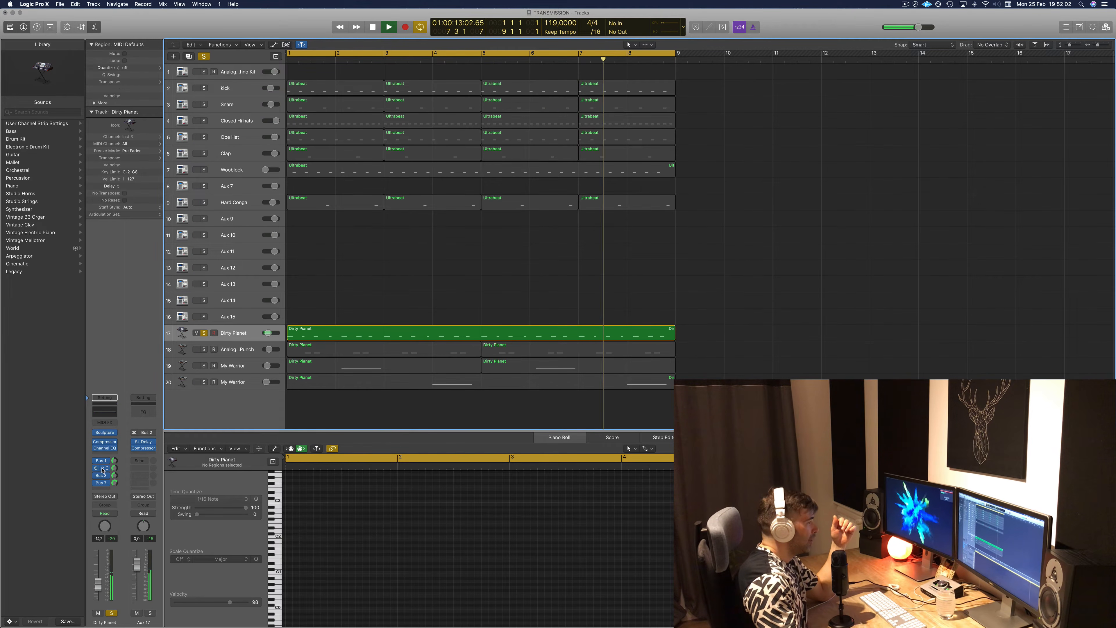
{"action": "left_click", "coordinate": [102, 483]}
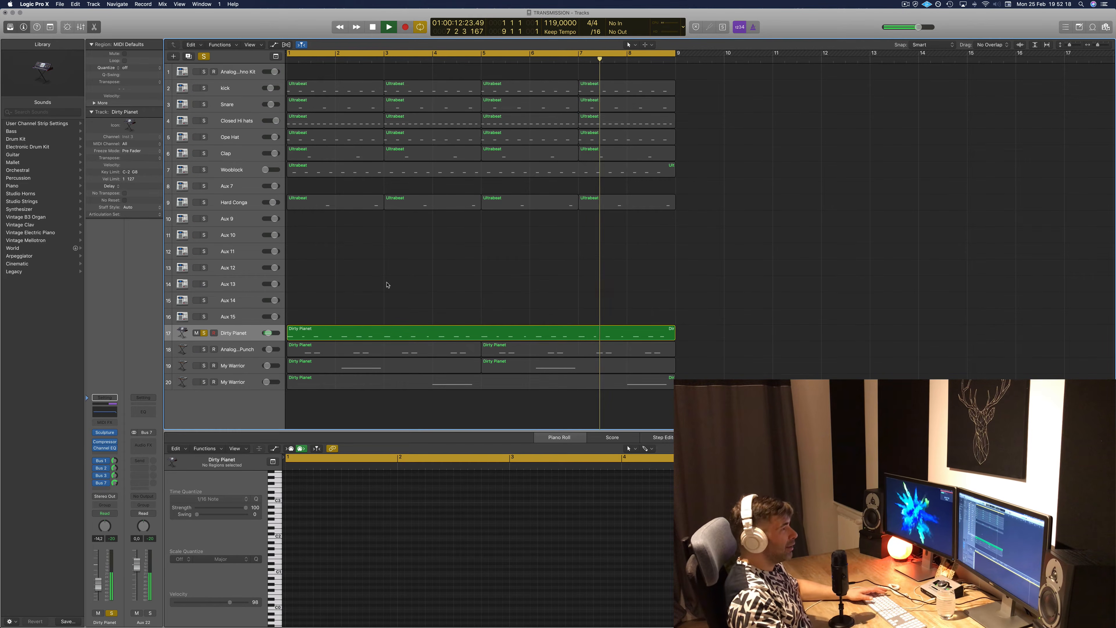
{"action": "left_click", "coordinate": [204, 333]}
{"action": "key", "text": "space"}
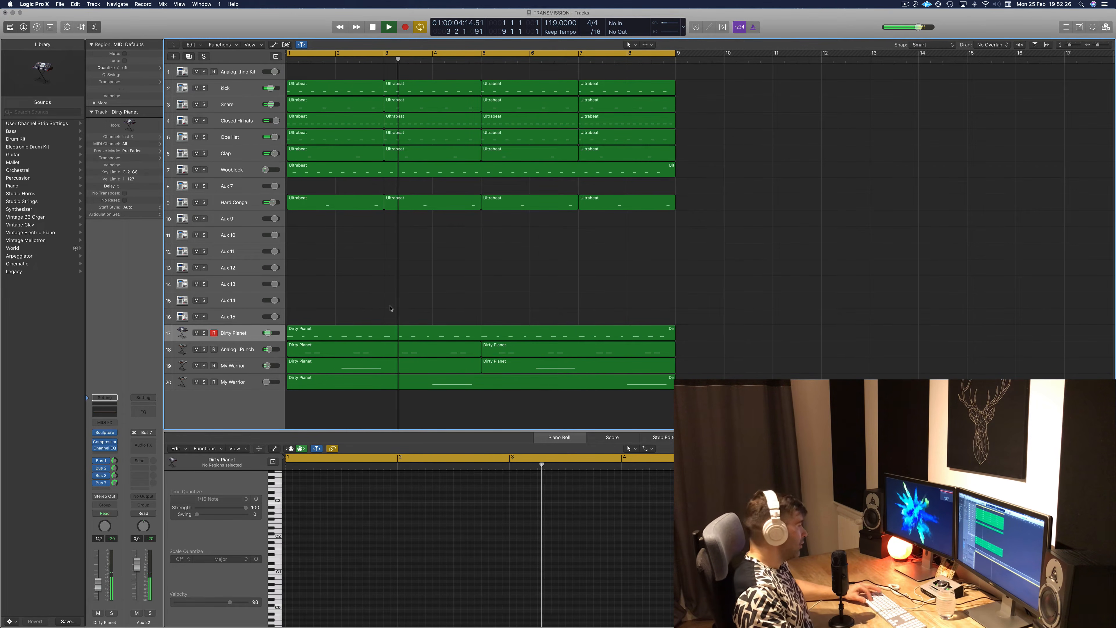
- Show the mixer and open the Stereo Out's Channel EQ, placing its window clear of the track list
{"action": "key", "text": "x"}
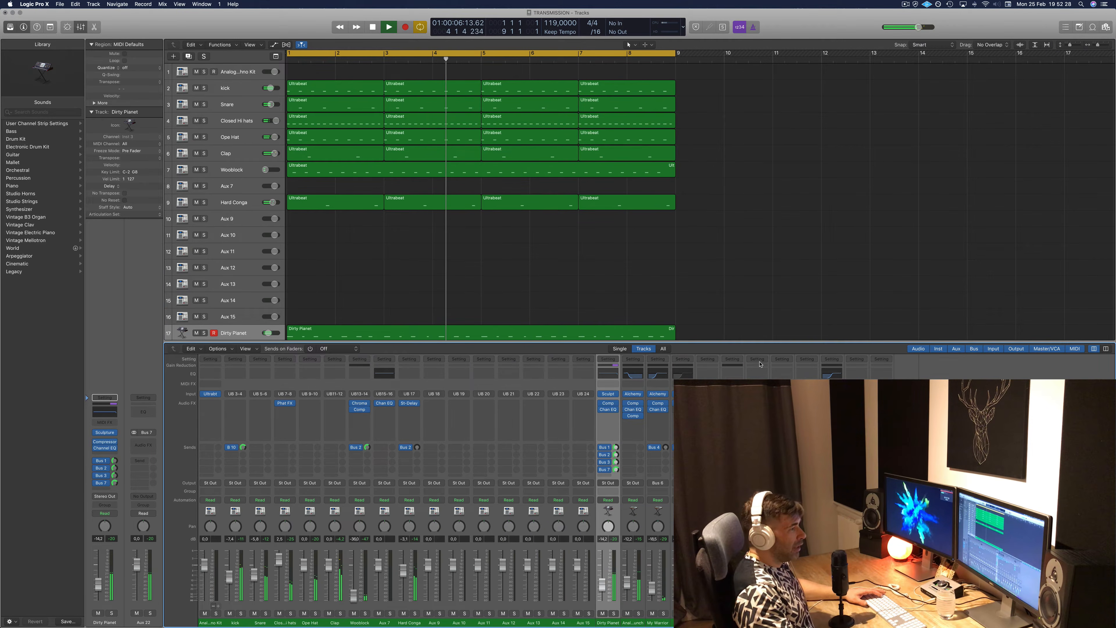
{"action": "left_click", "coordinate": [876, 375]}
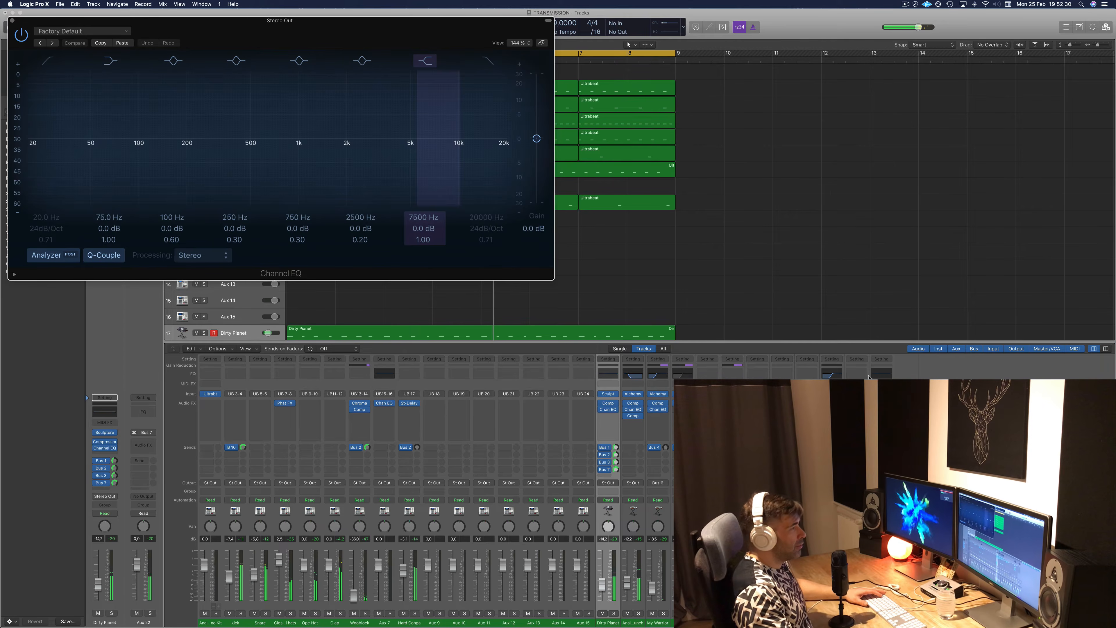
{"action": "left_click_drag", "start_coordinate": [474, 33], "coordinate": [762, 39]}
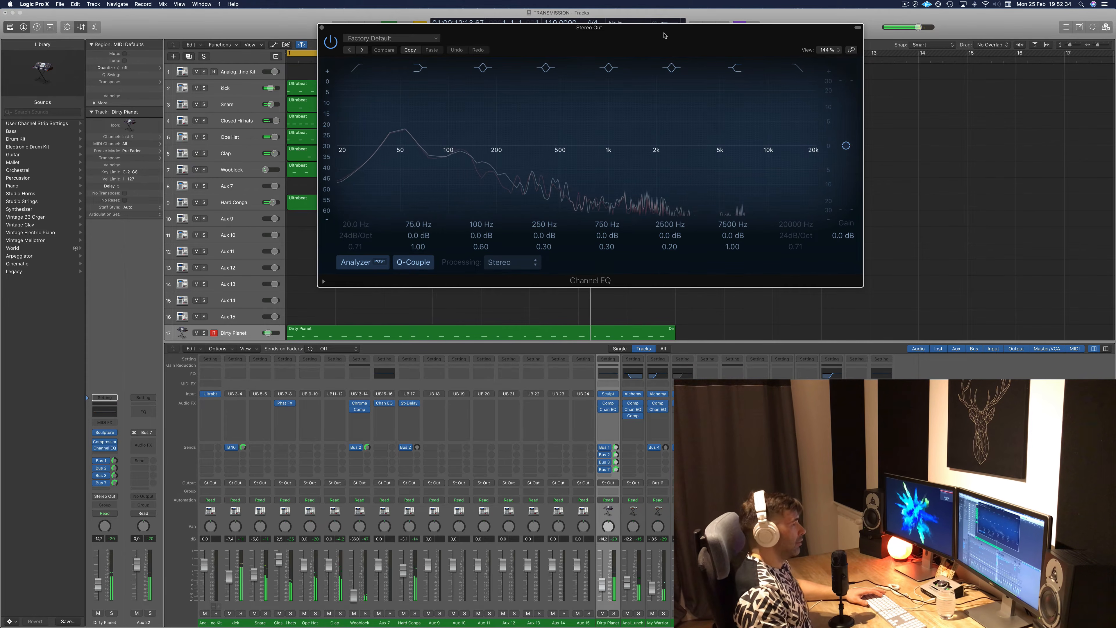
- Audition the two My Warrior tracks soloed one after the other, clear their solos and close the Channel EQ
{"action": "scroll", "coordinate": [292, 264], "scroll_direction": "down", "scroll_amount": 3}
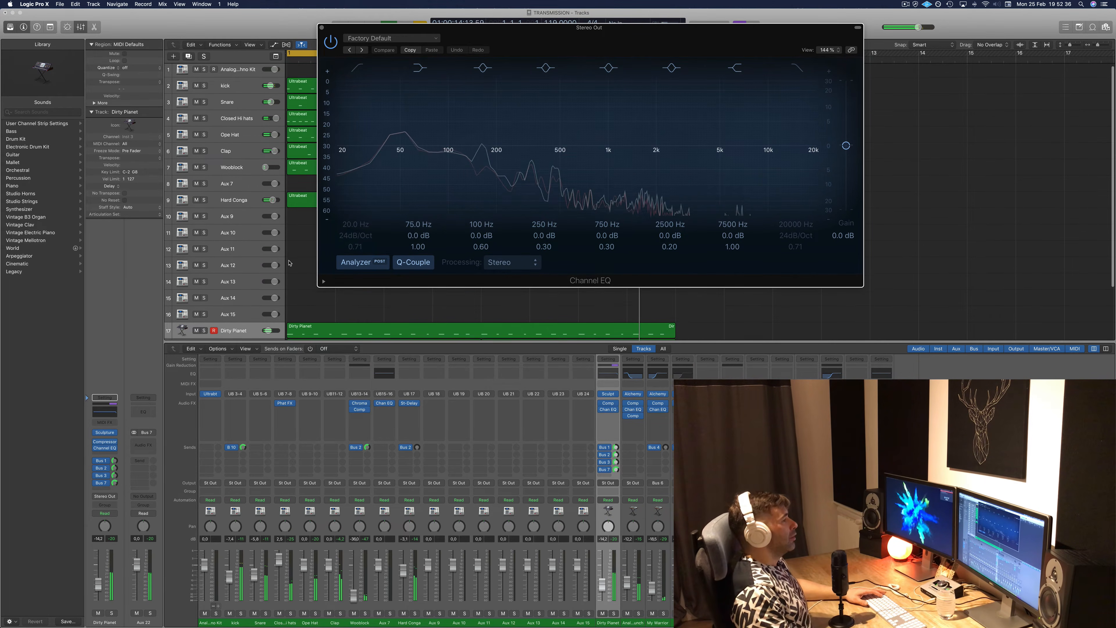
{"action": "scroll", "coordinate": [292, 264], "scroll_direction": "down", "scroll_amount": 2}
{"action": "left_click", "coordinate": [204, 298]}
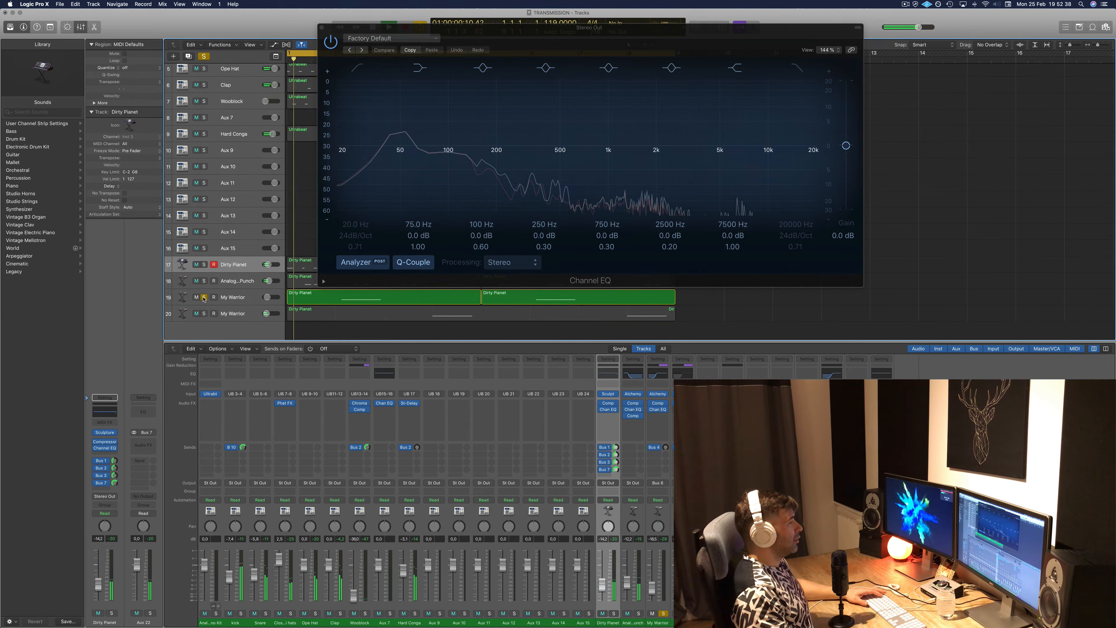
{"action": "left_click", "coordinate": [203, 297]}
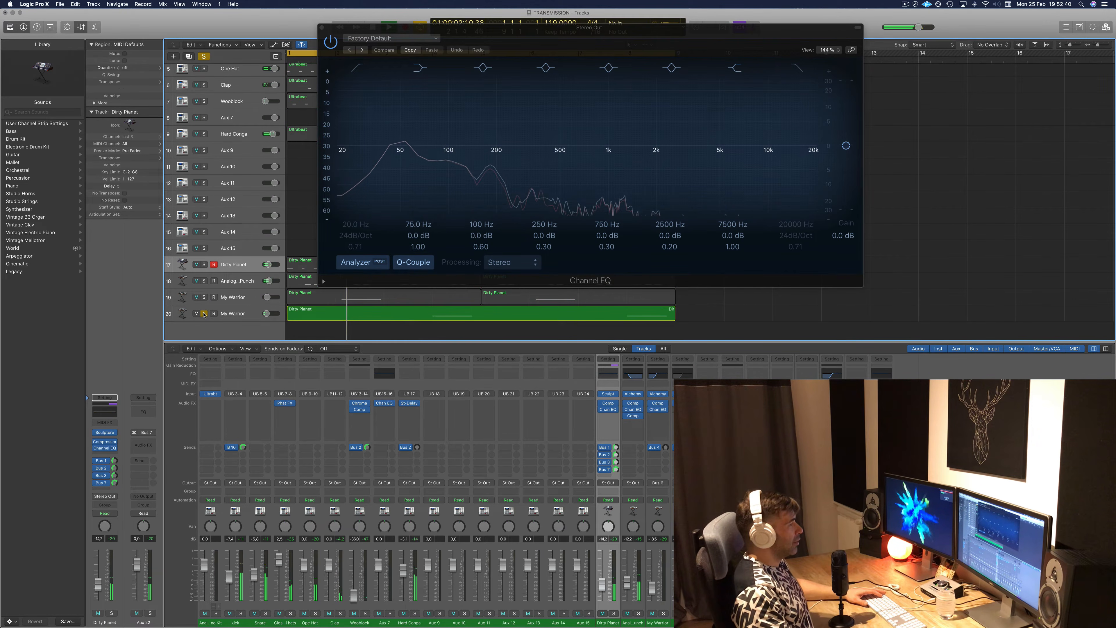
{"action": "left_click_drag", "start_coordinate": [332, 39], "coordinate": [380, 100]}
{"action": "left_click", "coordinate": [370, 88]}
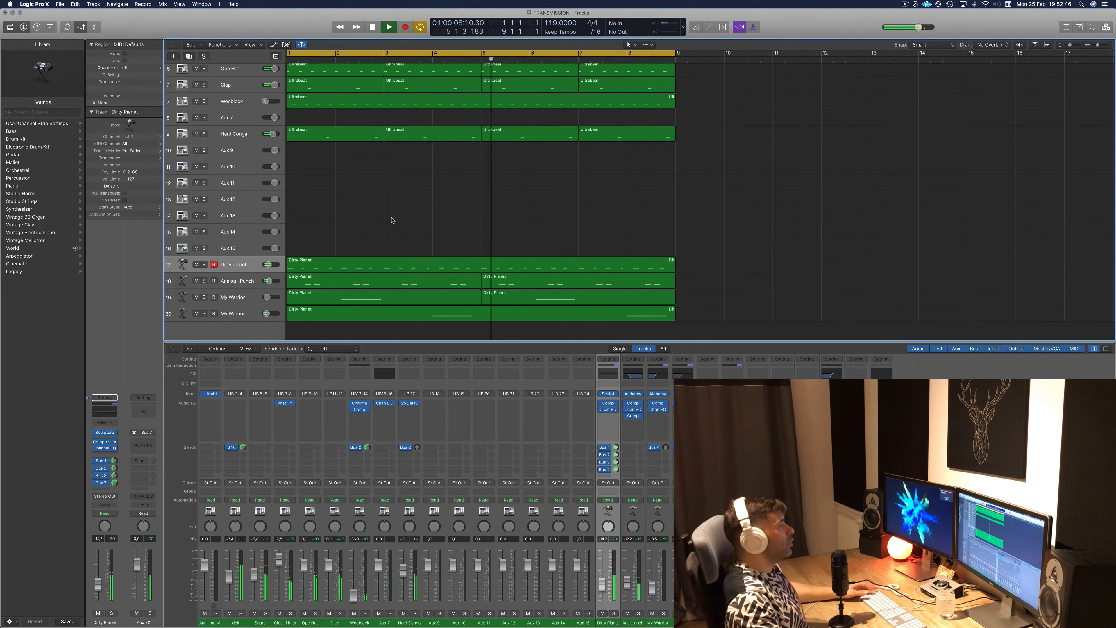
- Hide the mixer, fit more bars in the arrangement and set the project tempo to 128
{"action": "scroll", "coordinate": [391, 221], "scroll_direction": "up", "scroll_amount": 2}
{"action": "scroll", "coordinate": [387, 220], "scroll_direction": "left", "scroll_amount": 3}
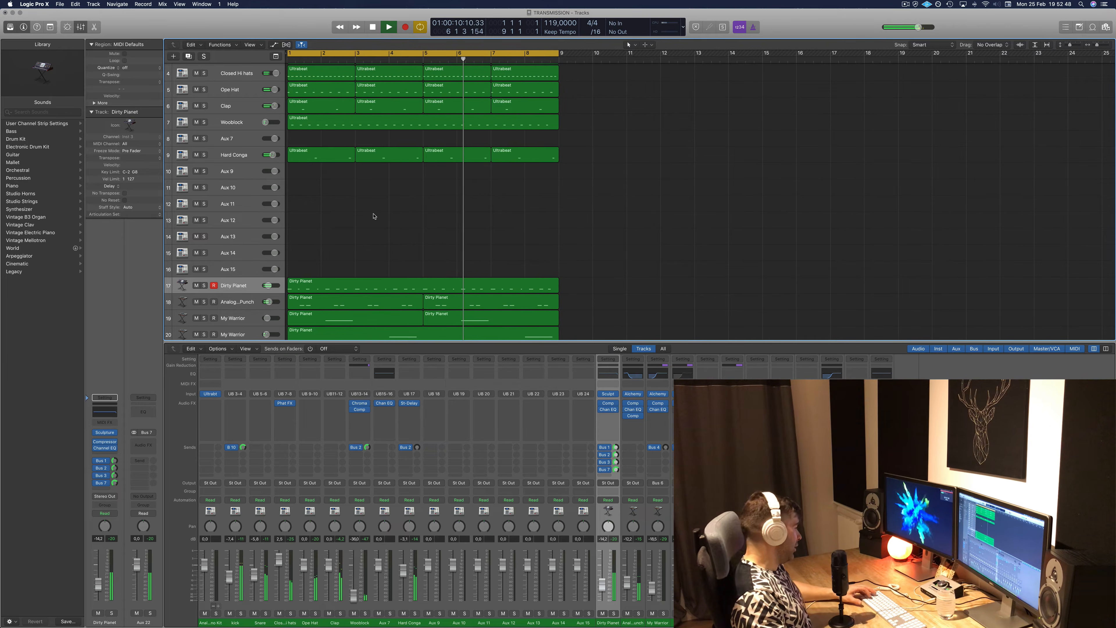
{"action": "key", "text": "x"}
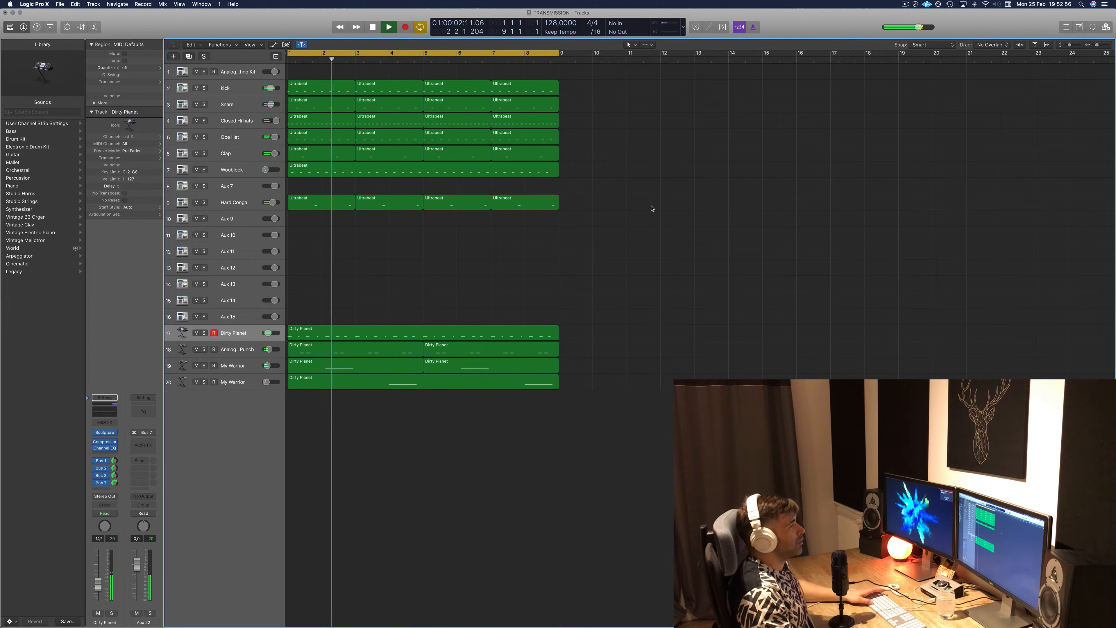
- Stop playback and play the whole arrangement again from the start
{"action": "key", "text": "space"}
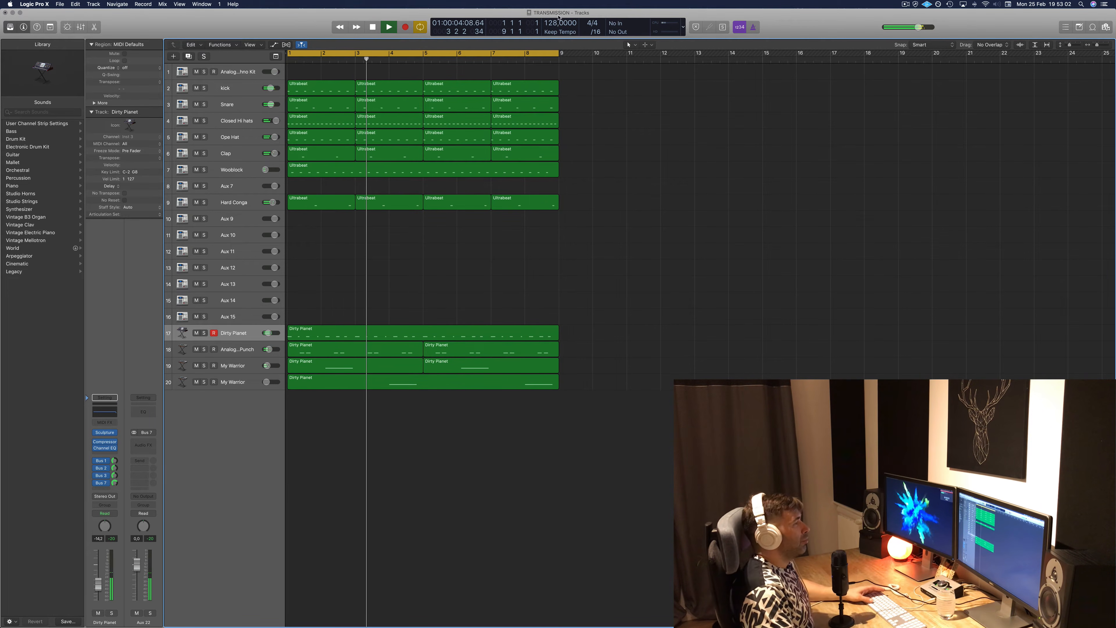
{"action": "key", "text": "space"}
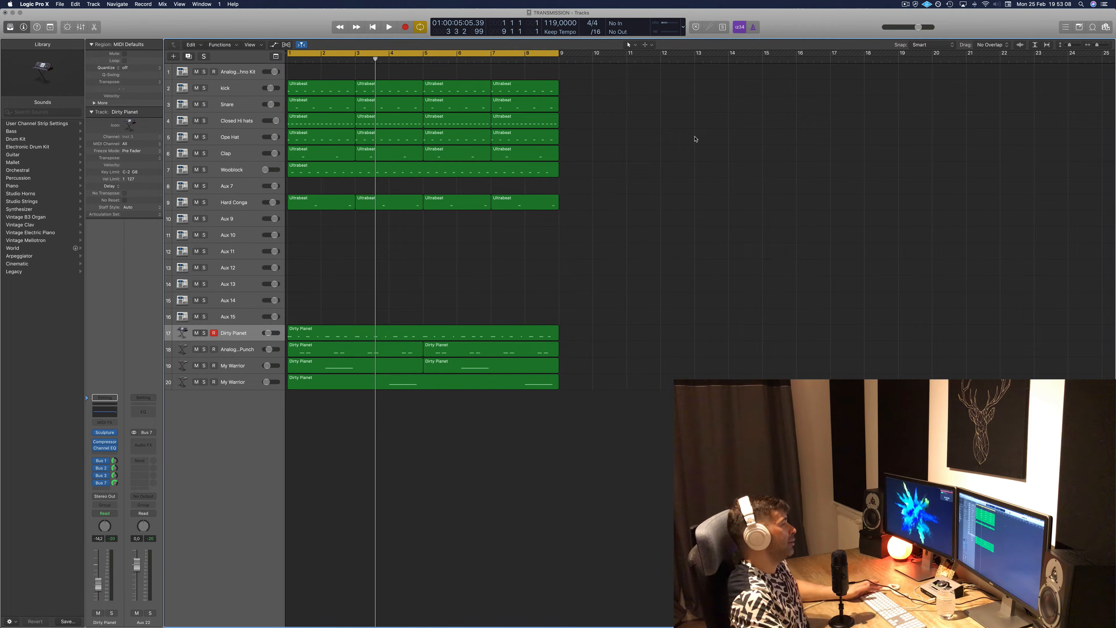
{"action": "key", "text": "Return"}
{"action": "key", "text": "space"}
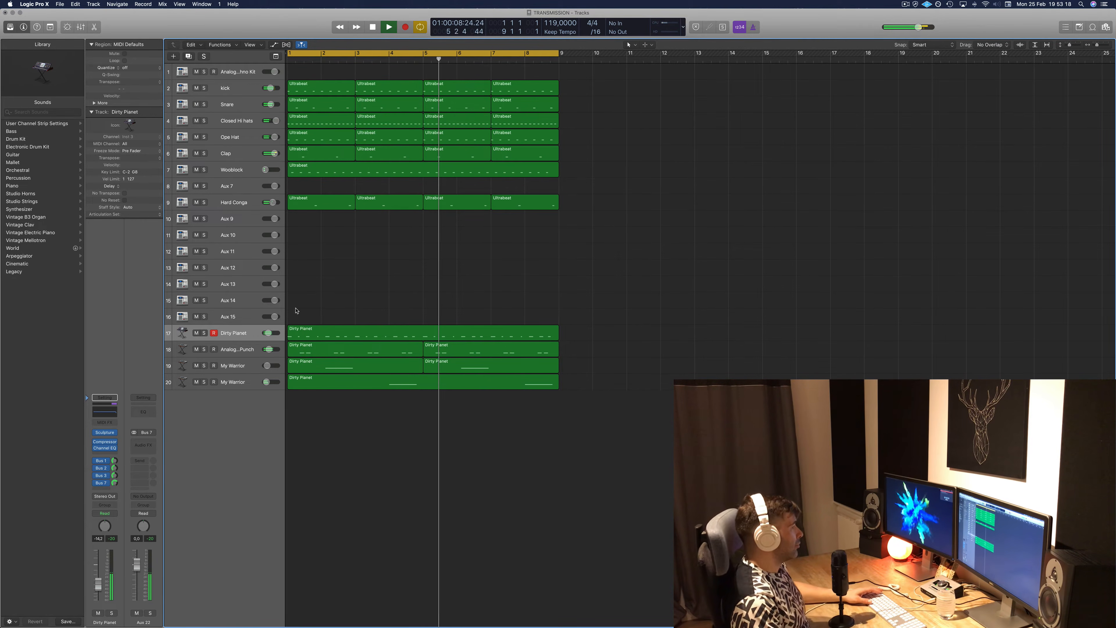
- Select the Dirty Planet region, check the track's Compressor and close its window
{"action": "left_click", "coordinate": [299, 334]}
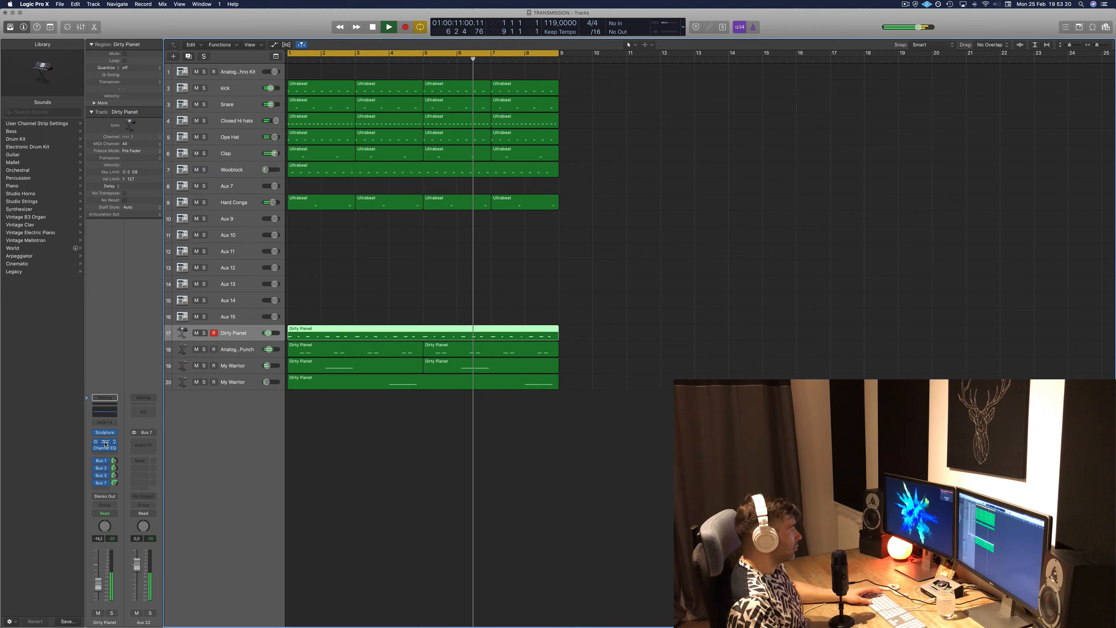
{"action": "left_click", "coordinate": [105, 443]}
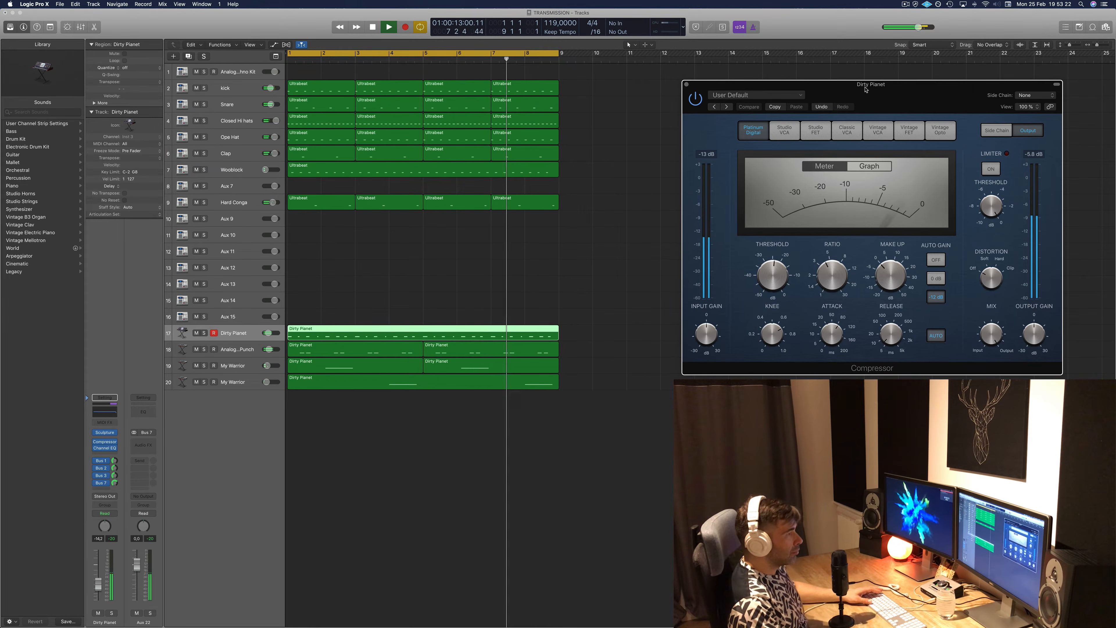
{"action": "left_click_drag", "start_coordinate": [864, 87], "coordinate": [837, 89]}
{"action": "left_click", "coordinate": [659, 86]}
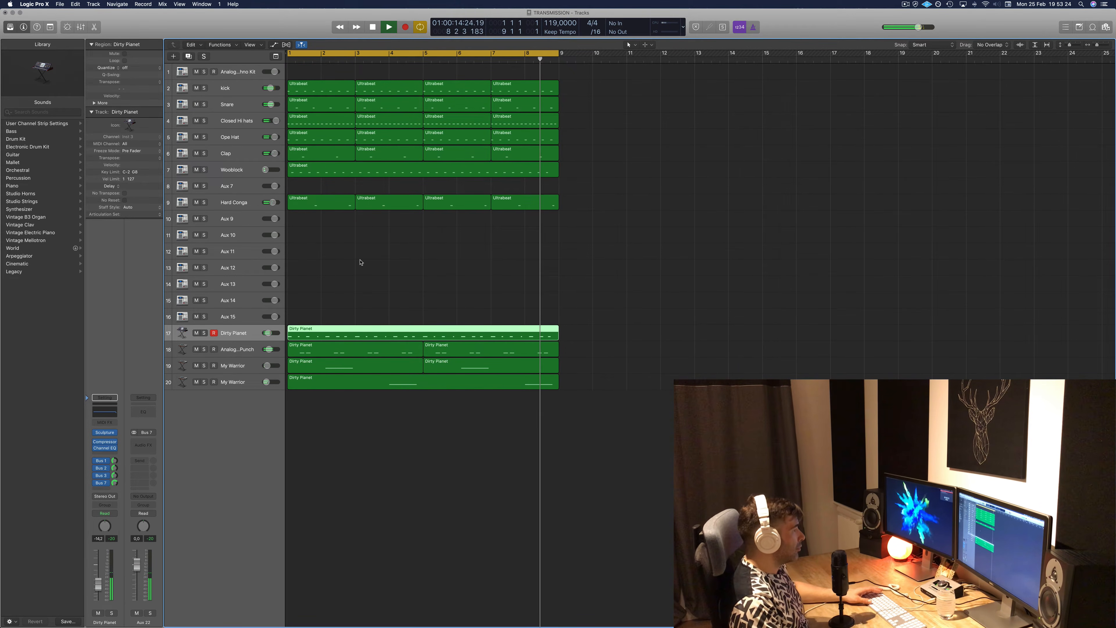
- Select the Analog Monster Punch track and open both of its Compressors, moving their windows clear of the track list
{"action": "left_click", "coordinate": [247, 350]}
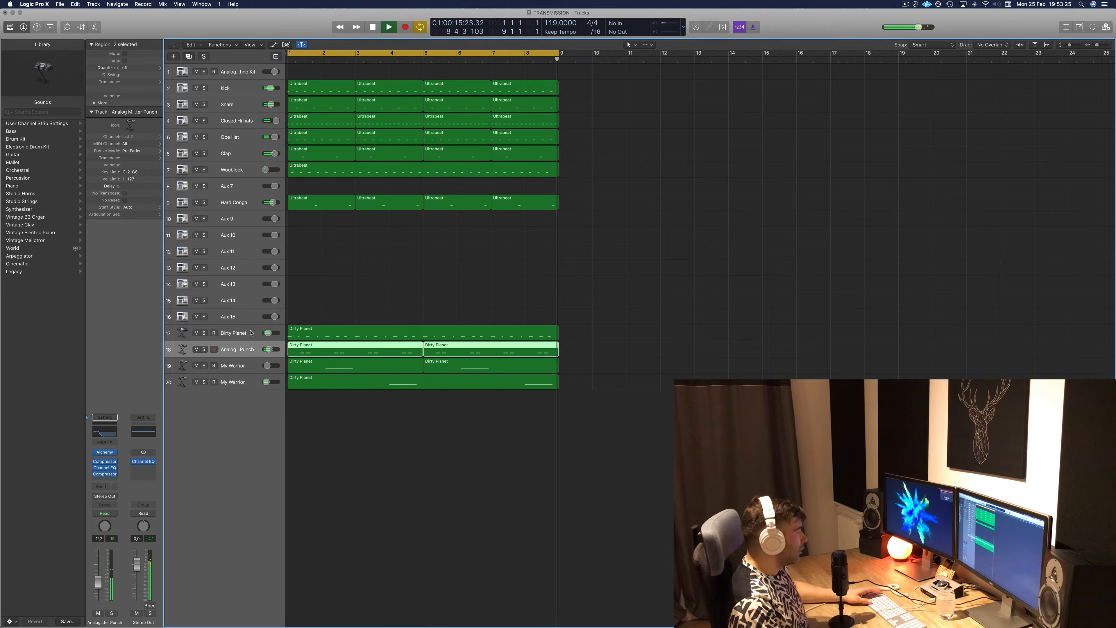
{"action": "left_click", "coordinate": [106, 462]}
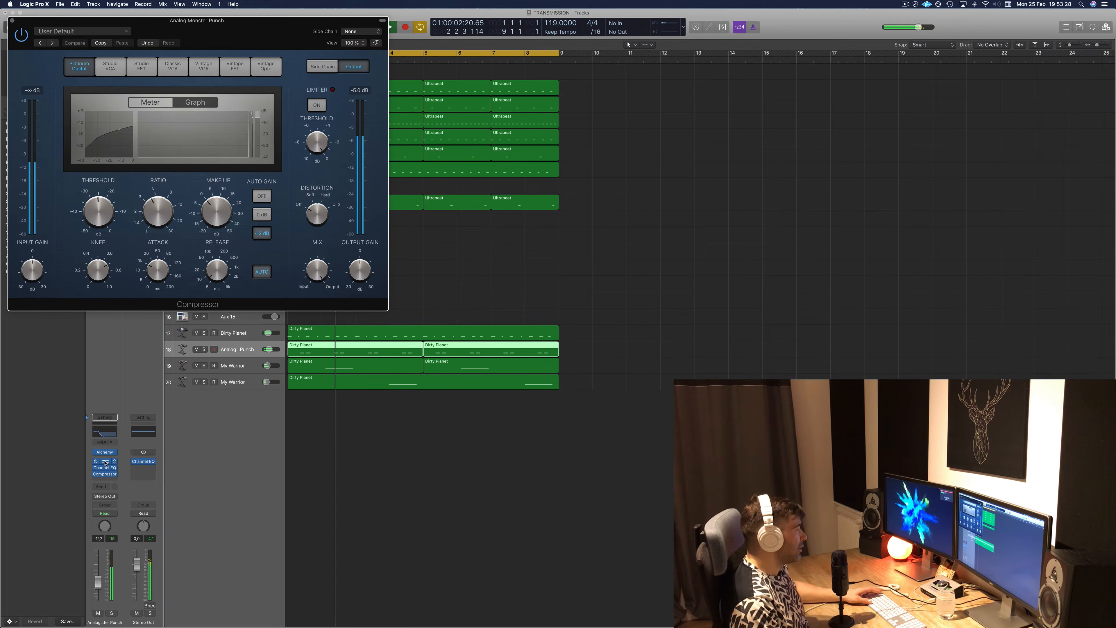
{"action": "left_click", "coordinate": [105, 474]}
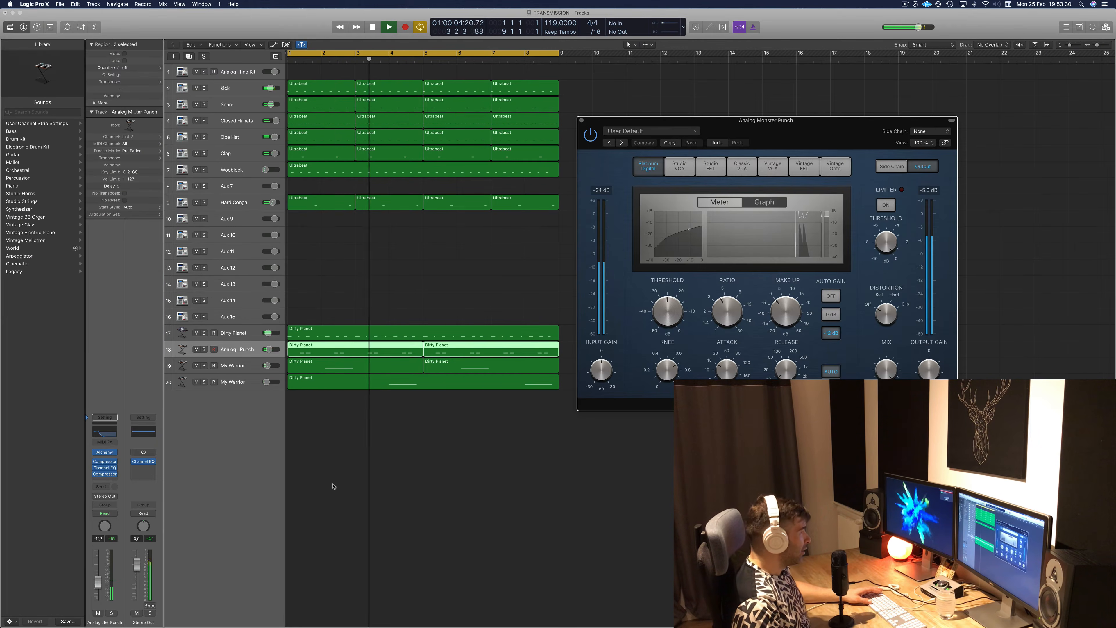
{"action": "left_click", "coordinate": [105, 475]}
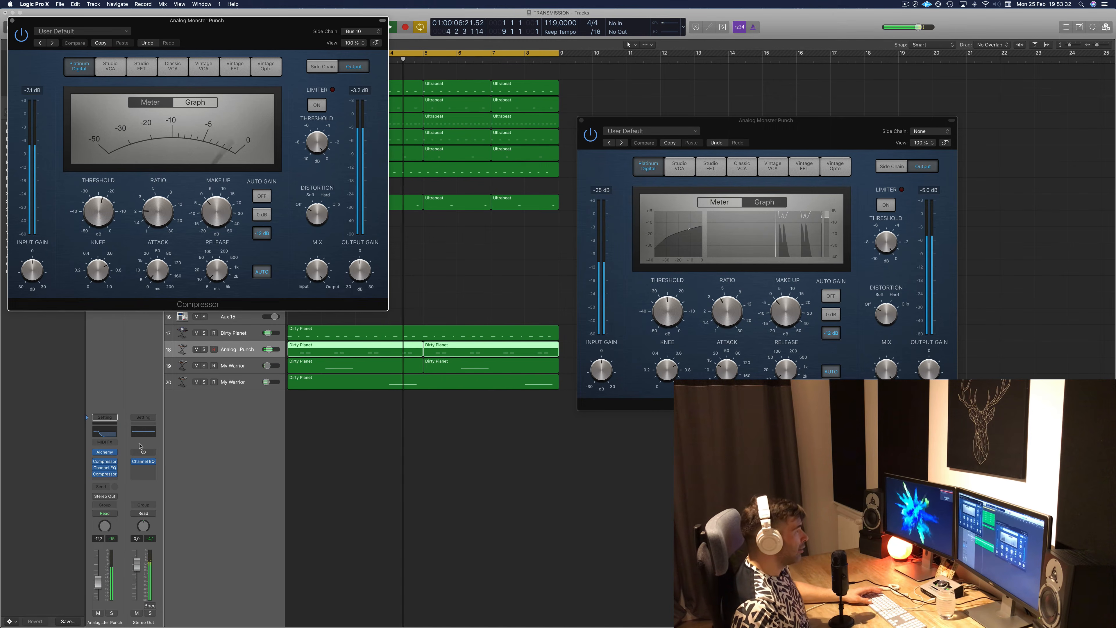
{"action": "mouse_move", "coordinate": [269, 12]}
{"action": "left_mouse_down"}
{"action": "mouse_move", "coordinate": [875, 86]}
{"action": "mouse_move", "coordinate": [559, 15]}
{"action": "mouse_move", "coordinate": [265, 13]}
{"action": "left_mouse_up"}
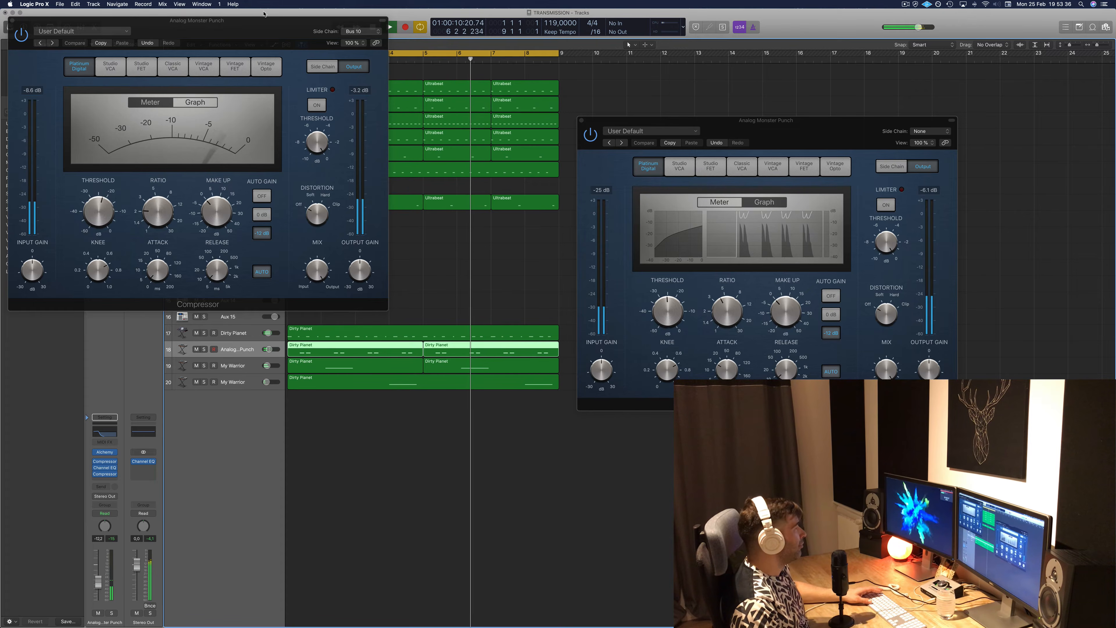
{"action": "left_click_drag", "start_coordinate": [196, 27], "coordinate": [695, 233]}
- Examine the kick track's Bus 10 send and the side chain source list of the Analog Monster Punch Compressor, and close both Compressors
{"action": "left_click", "coordinate": [228, 87]}
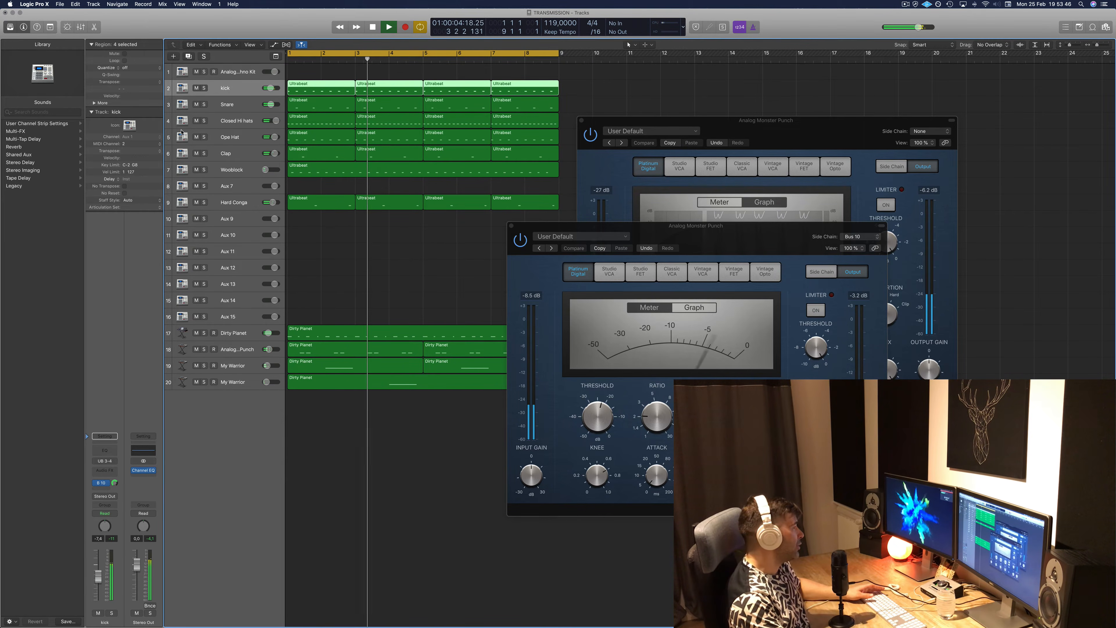
{"action": "left_click", "coordinate": [104, 483]}
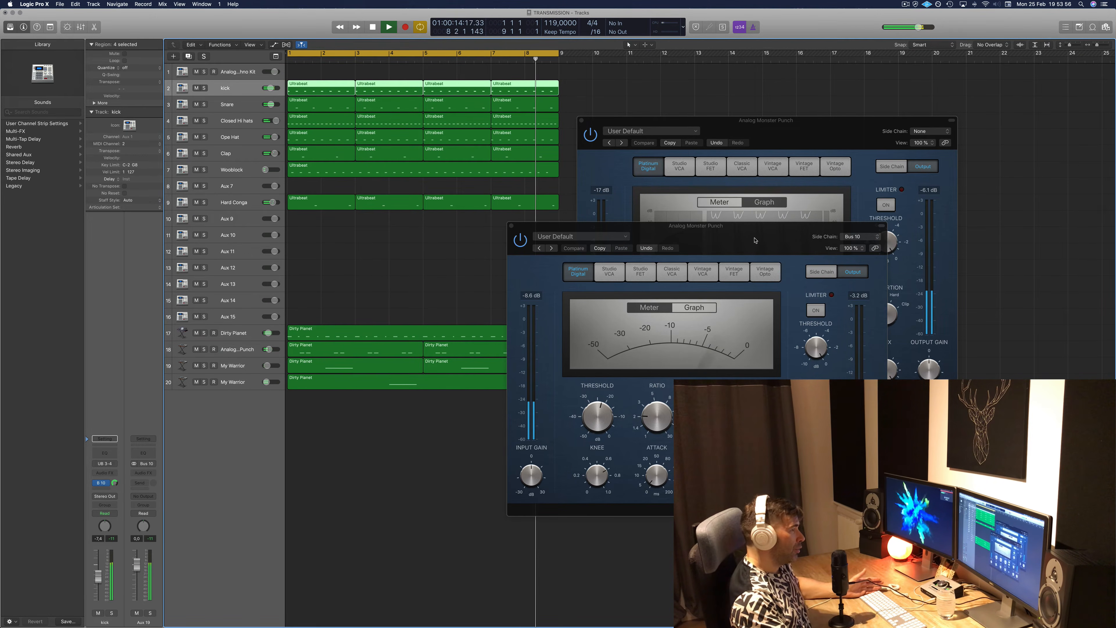
{"action": "left_click_drag", "start_coordinate": [755, 240], "coordinate": [710, 236]}
{"action": "left_click", "coordinate": [818, 232]}
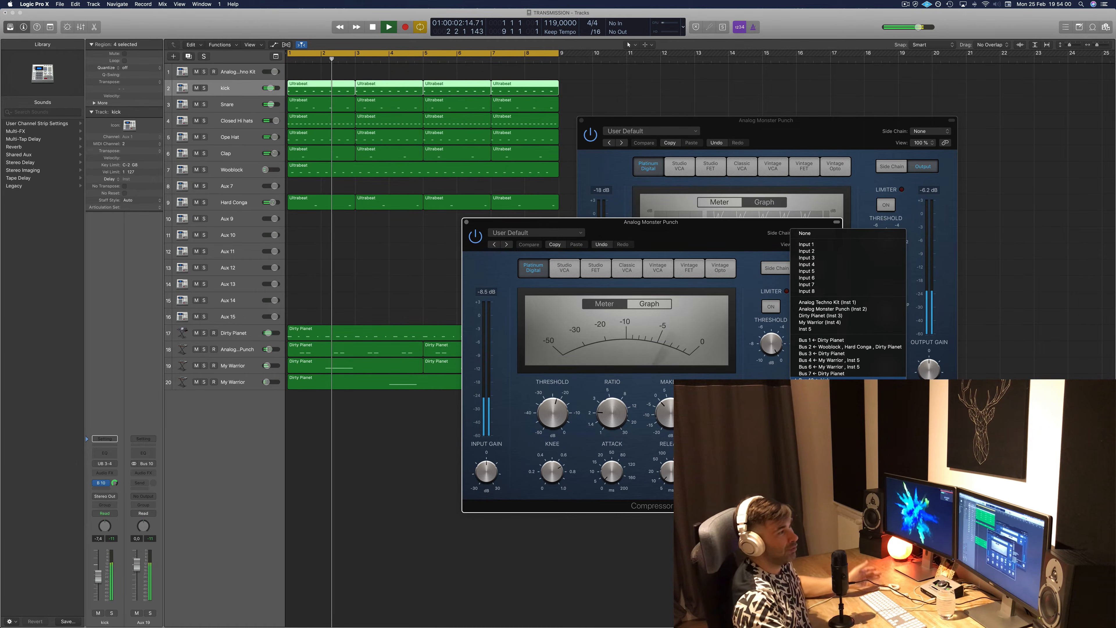
{"action": "left_click", "coordinate": [693, 235]}
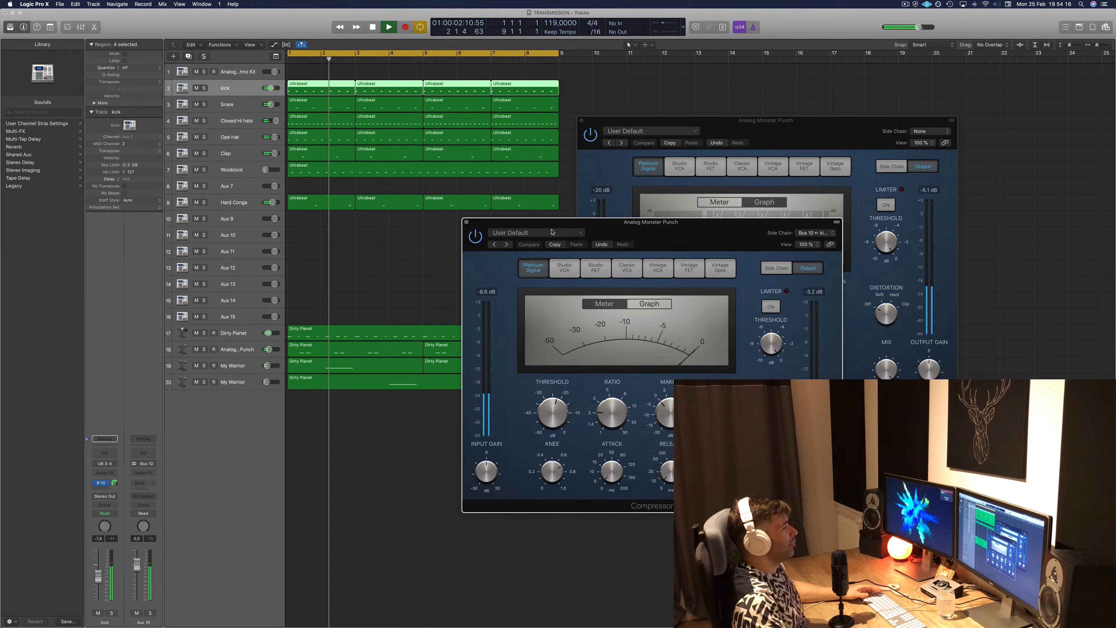
{"action": "left_click", "coordinate": [467, 222]}
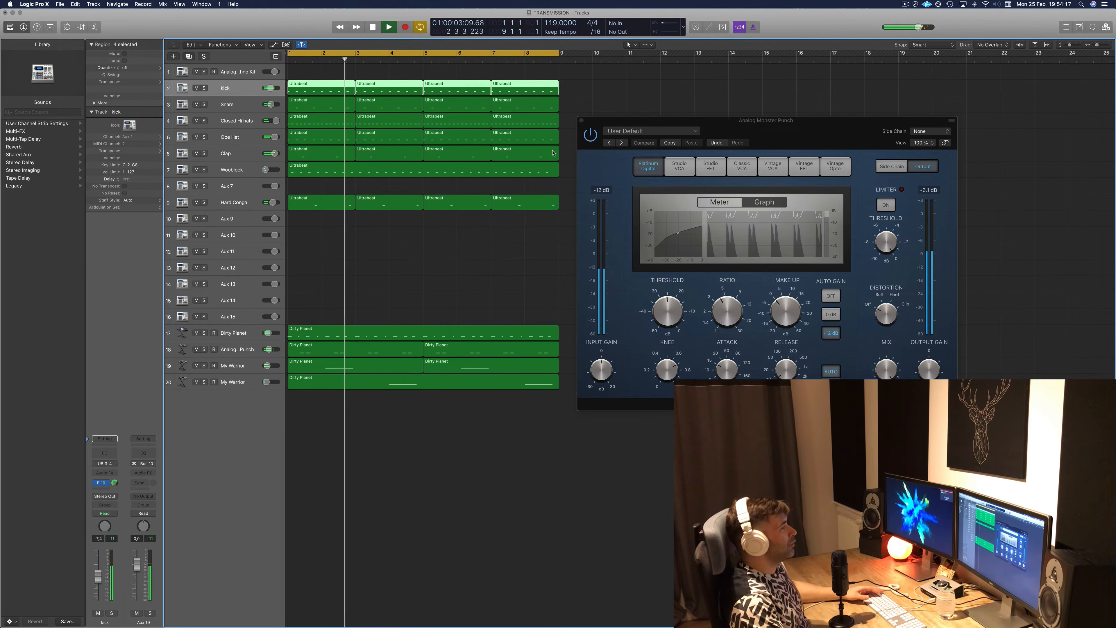
{"action": "left_click", "coordinate": [581, 121]}
- Select all regions in the arrangement and repeat them once, directly after the originals
{"action": "left_click", "coordinate": [581, 245]}
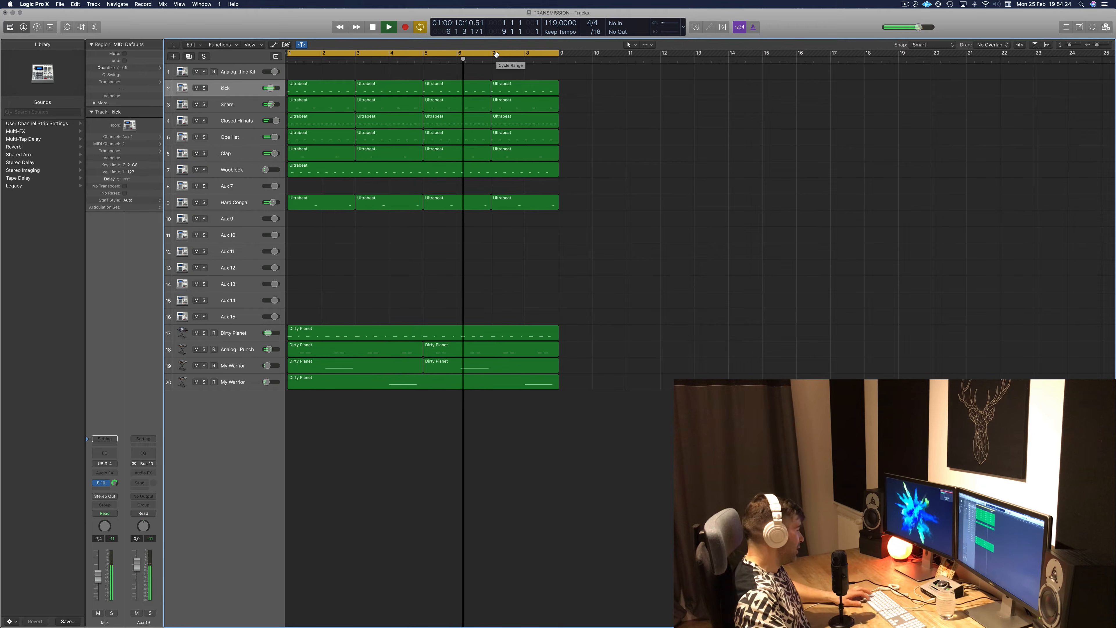
{"action": "key", "text": "super+a"}
{"action": "key", "text": "super+r"}
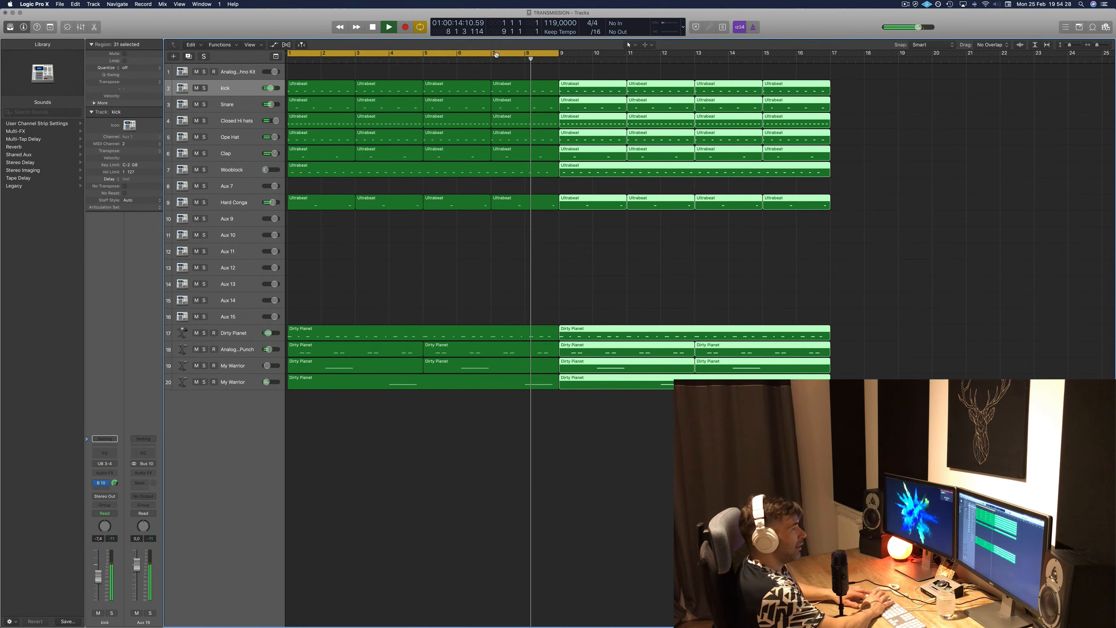
- Repeat the selected regions so the arrangement reaches bar 33, extend the cycle range to bar 33, and play it from the start
{"action": "key", "text": "super+r"}
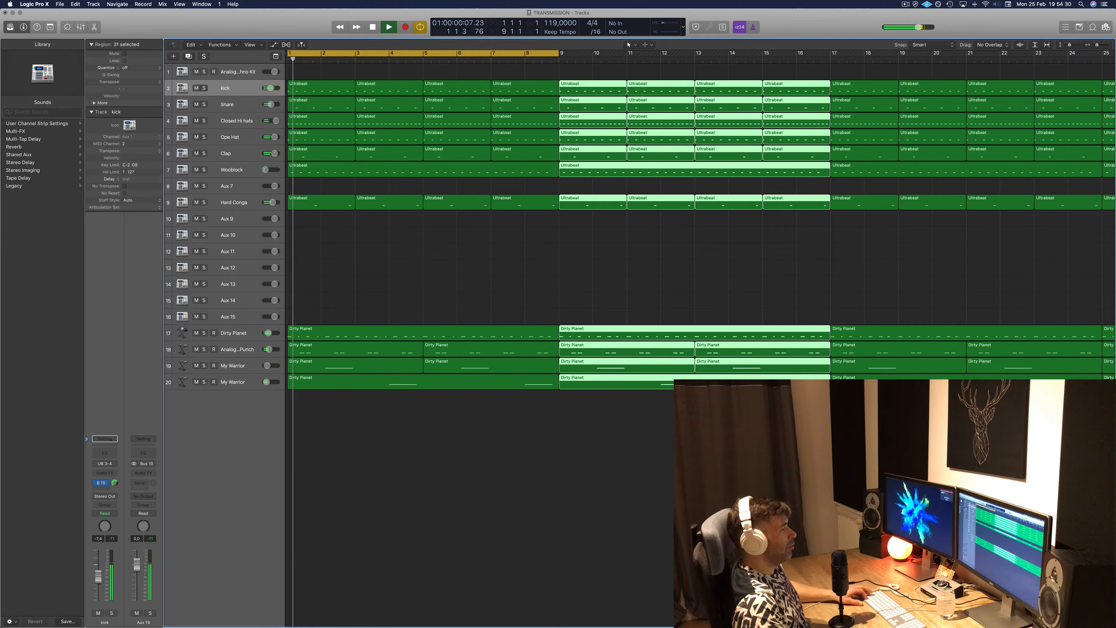
{"action": "scroll", "coordinate": [498, 246], "scroll_direction": "down", "scroll_amount": 6}
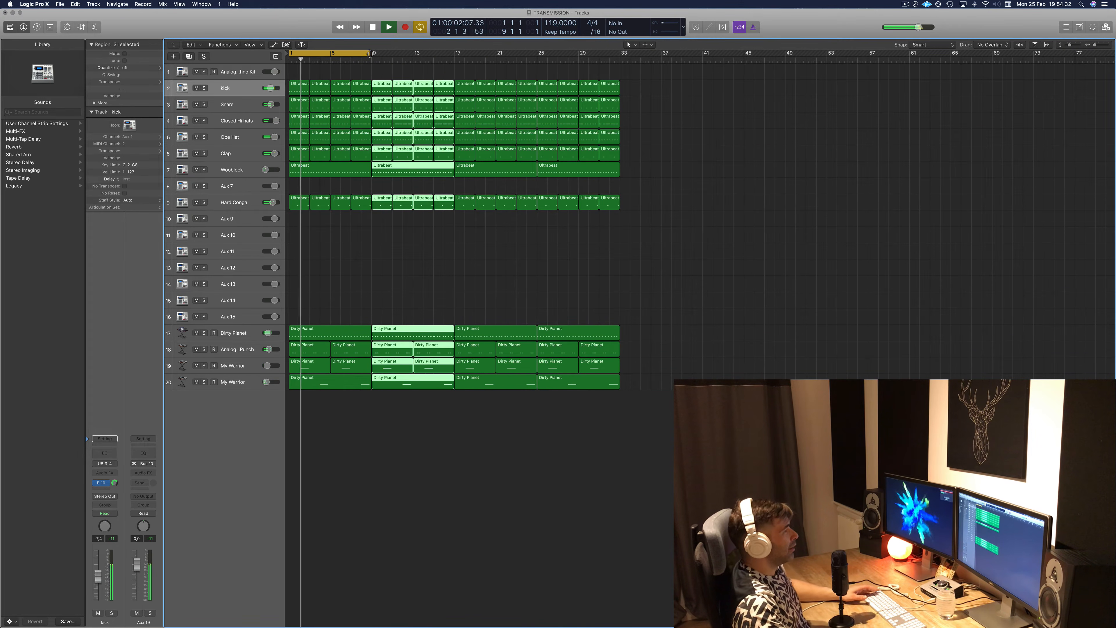
{"action": "left_click_drag", "start_coordinate": [369, 53], "coordinate": [619, 53]}
{"action": "key", "text": "space"}
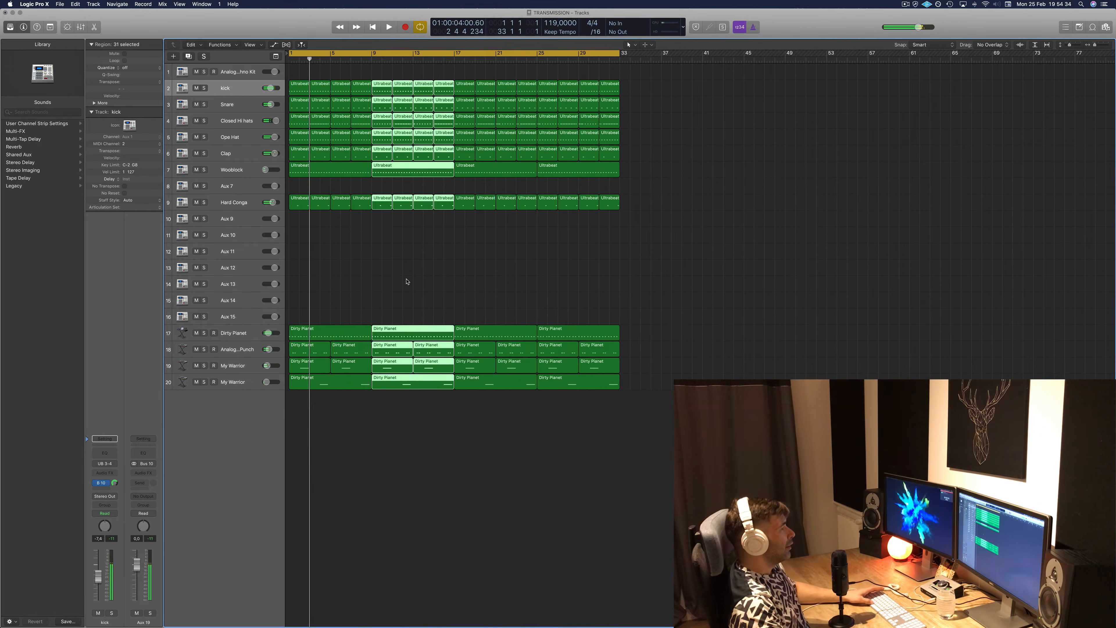
{"action": "key", "text": "space"}
{"action": "left_click", "coordinate": [407, 281]}
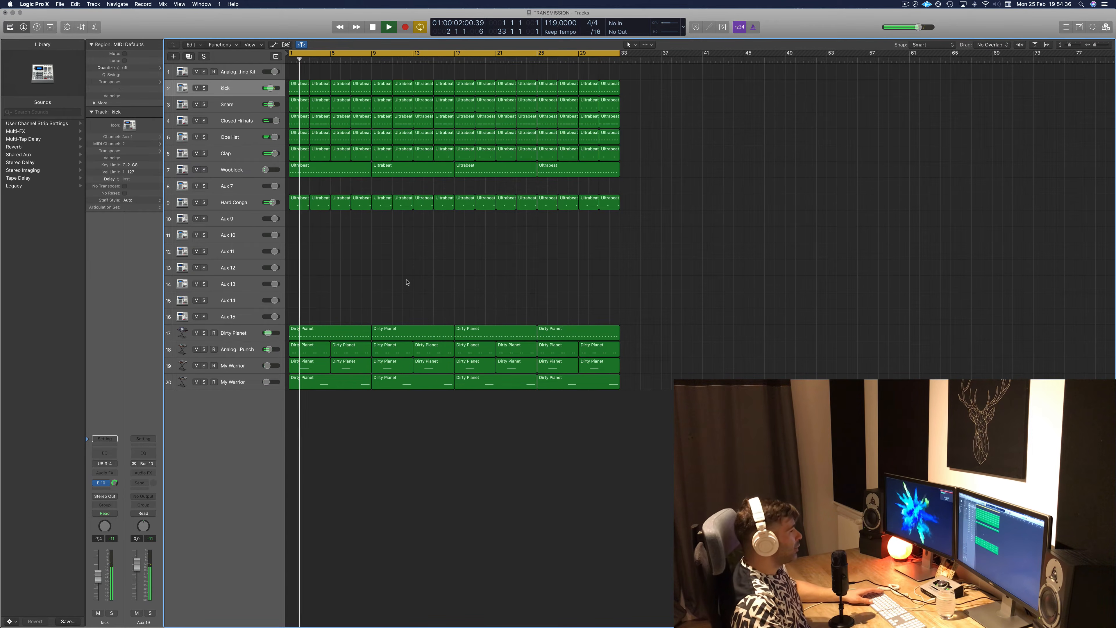
- Delete the kick, snare, closed hi-hat, open hat and clap regions from the first eight bars and play the intro from bar 1
{"action": "scroll", "coordinate": [407, 282], "scroll_direction": "up", "scroll_amount": 3}
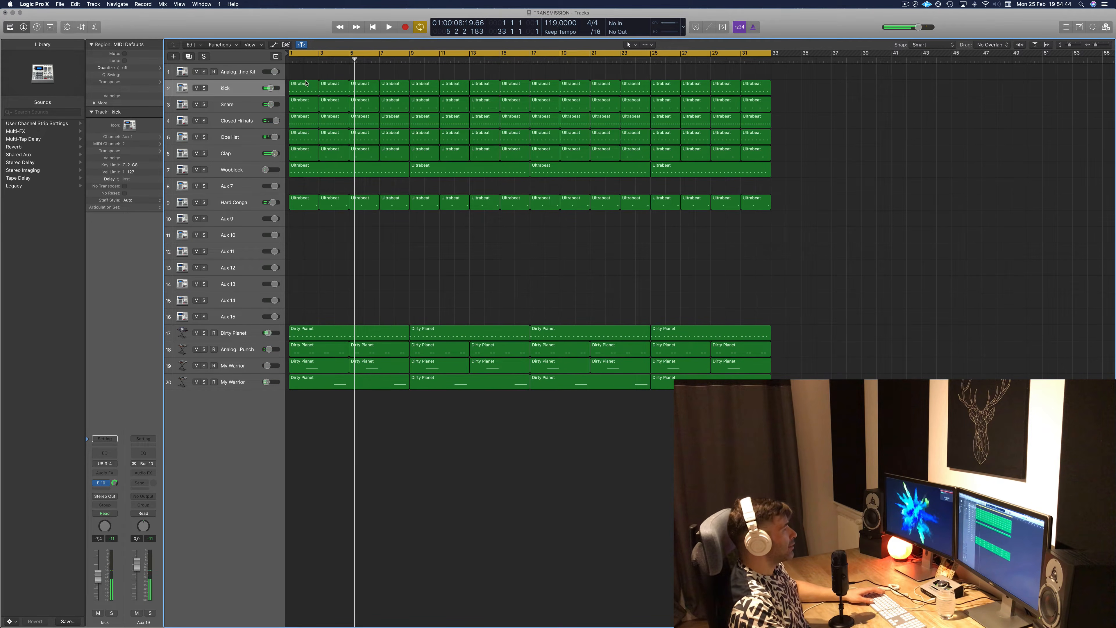
{"action": "left_click_drag", "start_coordinate": [296, 73], "coordinate": [393, 142]}
{"action": "key", "text": "Delete"}
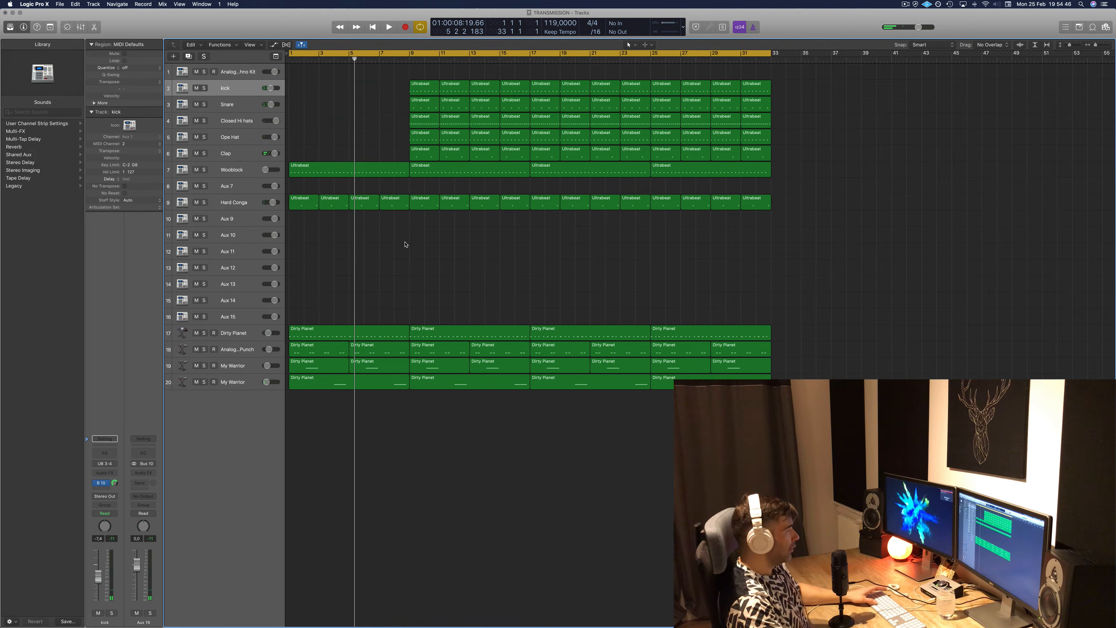
{"action": "key", "text": "Return"}
{"action": "key", "text": "space"}
- Delete the first eight-bar region on the Dirty Planet track and play the intro from bar 1 again
{"action": "key", "text": "space"}
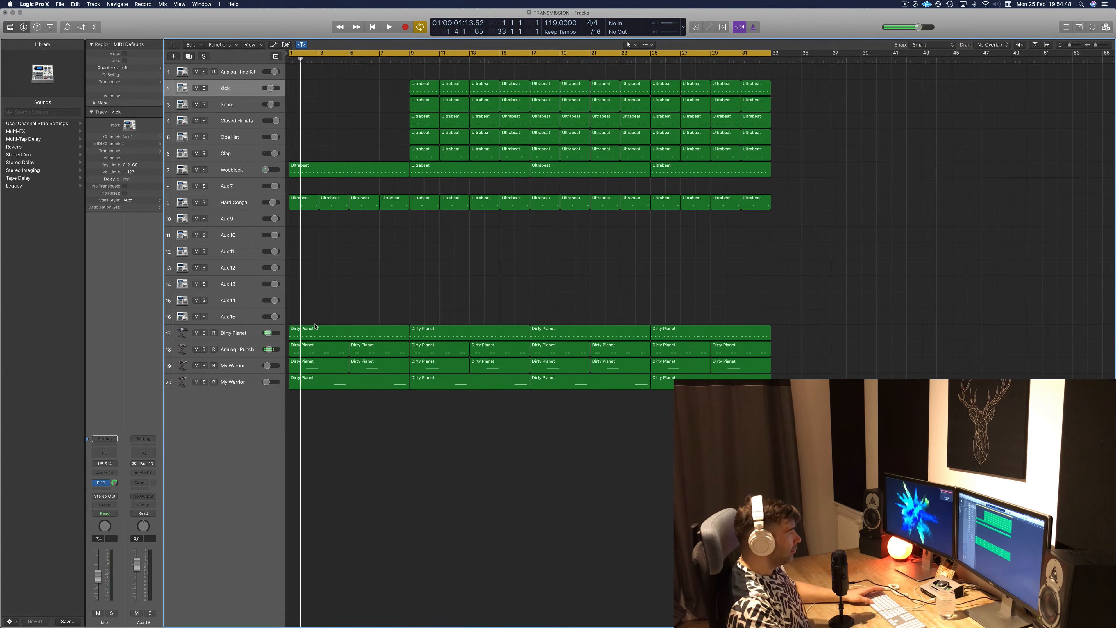
{"action": "key", "text": "Delete"}
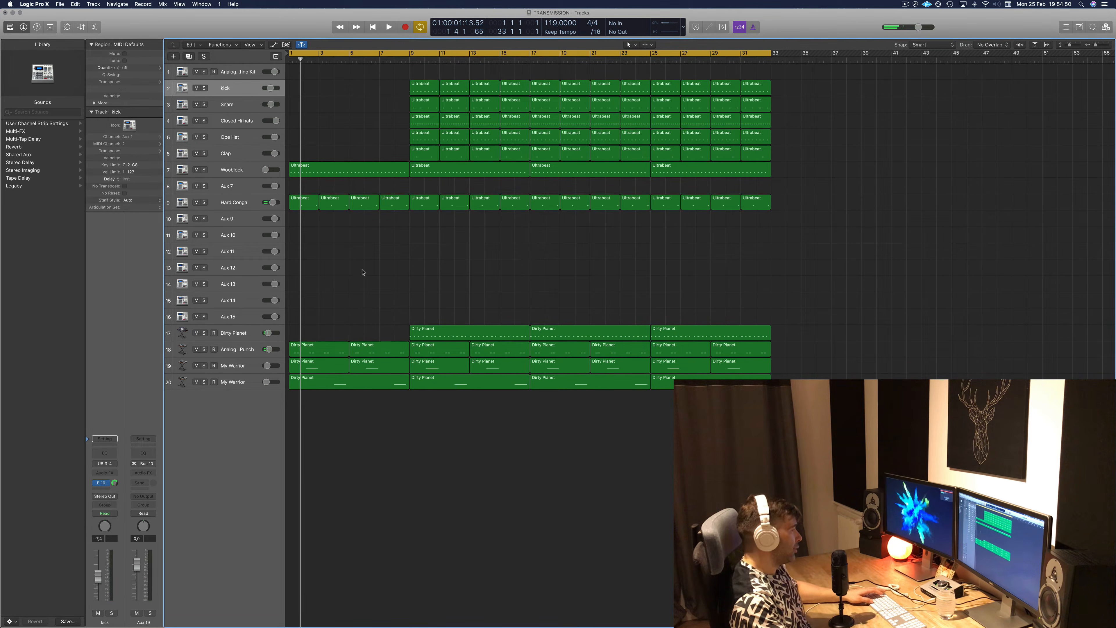
{"action": "key", "text": "Return"}
{"action": "key", "text": "space"}
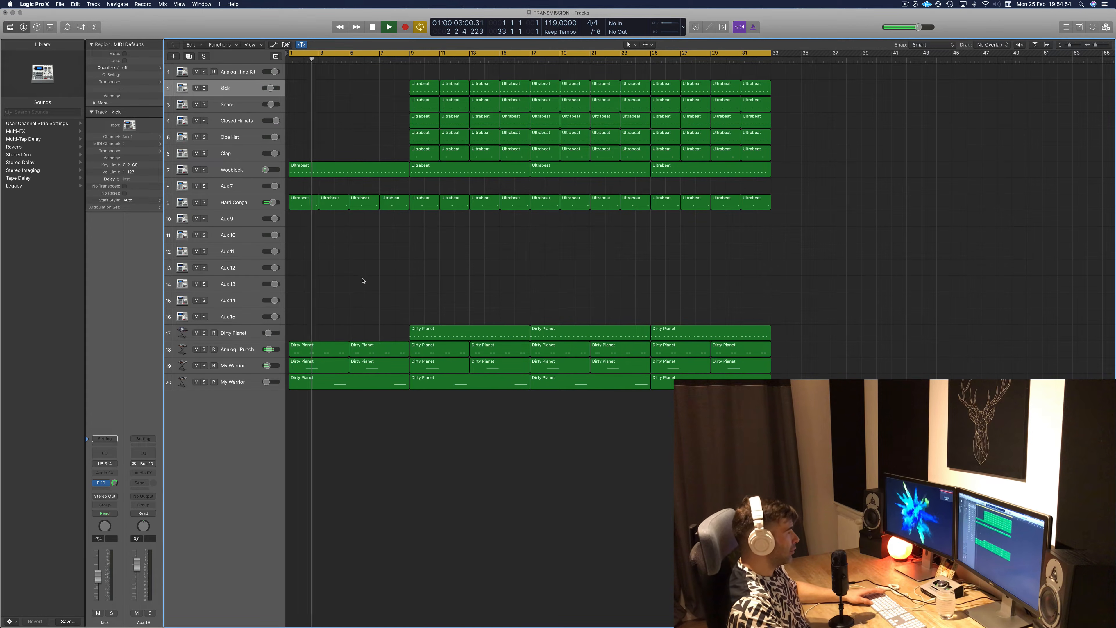
- Delete the first eight-bar region on the lower My Warrior track while the intro plays from bar 1
{"action": "key", "text": "Return"}
{"action": "left_click", "coordinate": [345, 384]}
{"action": "key", "text": "Delete"}
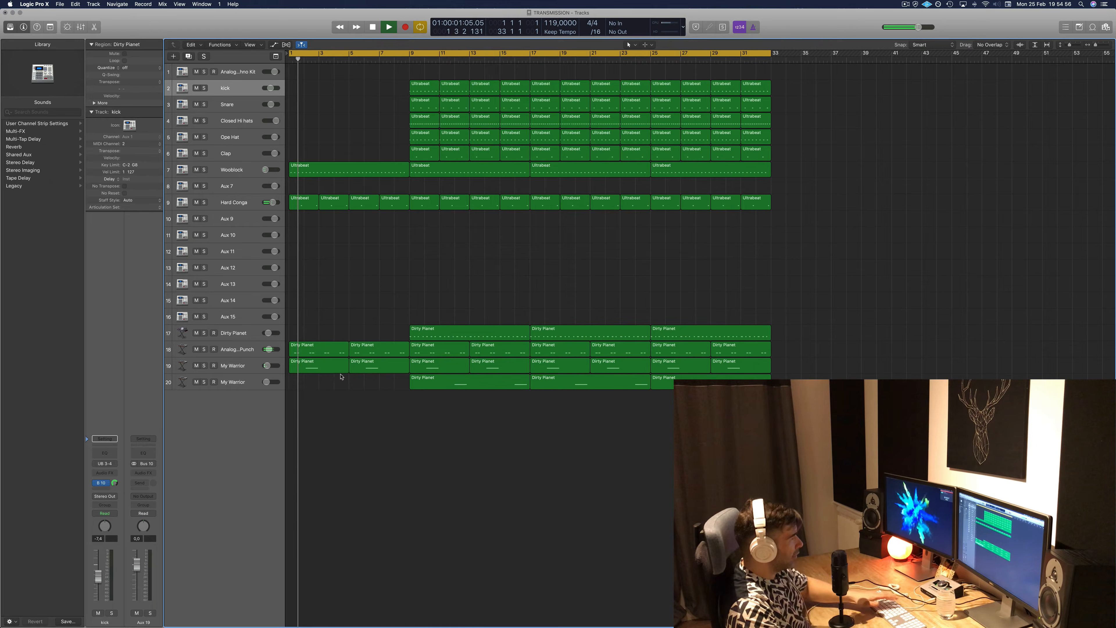
{"action": "scroll", "coordinate": [335, 254], "scroll_direction": "right", "scroll_amount": 3}
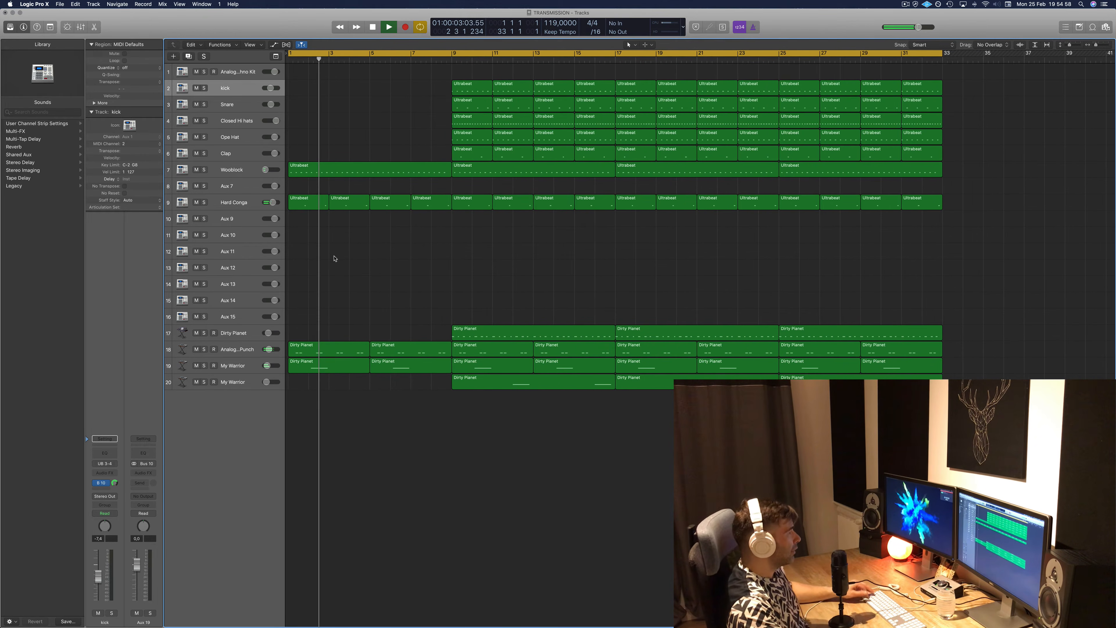
{"action": "scroll", "coordinate": [334, 257], "scroll_direction": "left", "scroll_amount": 1}
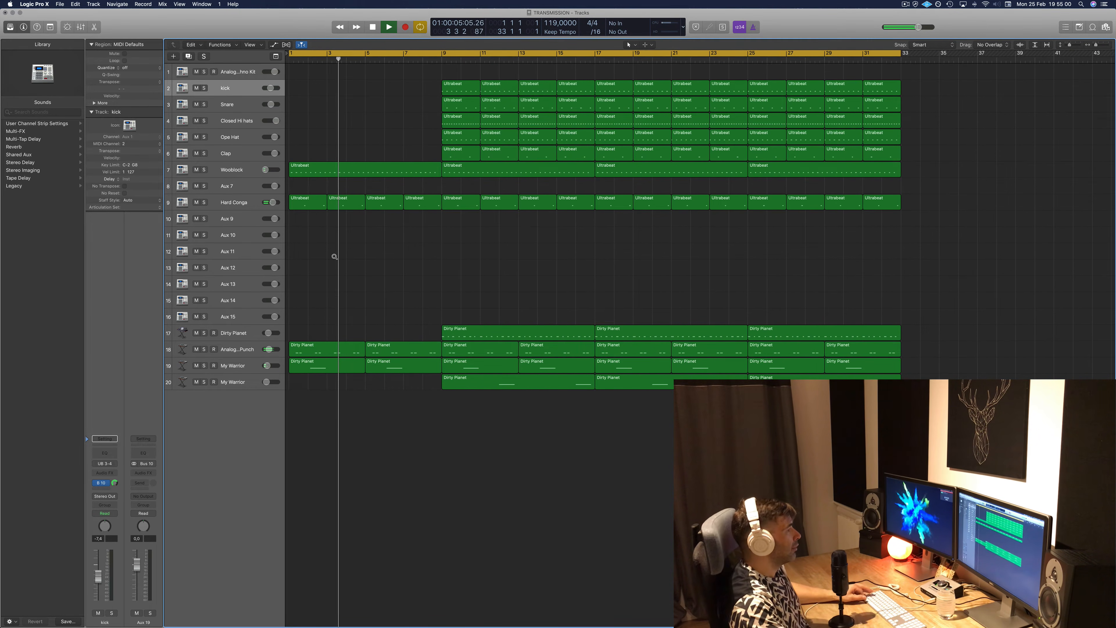
{"action": "scroll", "coordinate": [334, 256], "scroll_direction": "left", "scroll_amount": 3}
{"action": "scroll", "coordinate": [335, 259], "scroll_direction": "right", "scroll_amount": 2}
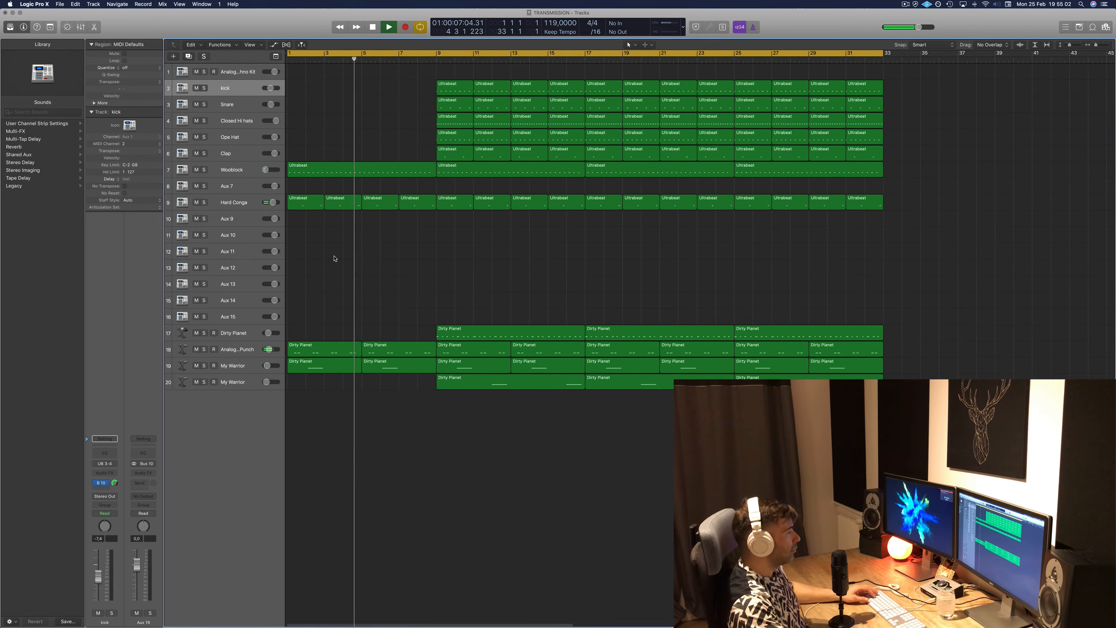
{"action": "scroll", "coordinate": [334, 258], "scroll_direction": "left", "scroll_amount": 2}
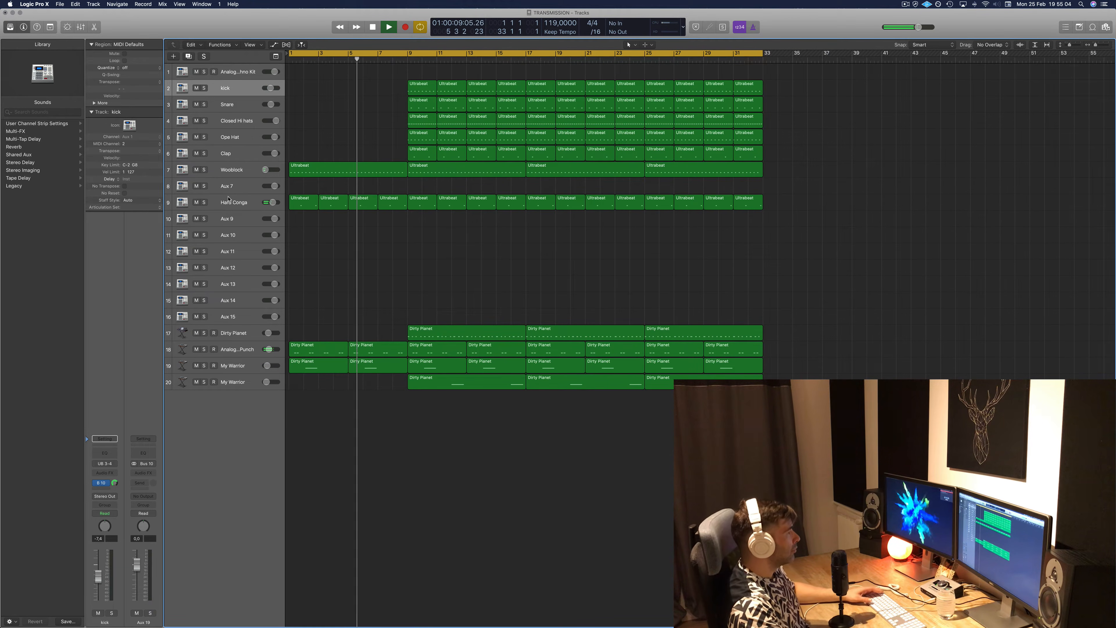
- Select the Wooblock track, stop playback, and show the toolbar to turn on Track Zoom
{"action": "left_click", "coordinate": [239, 202]}
{"action": "left_click", "coordinate": [231, 170]}
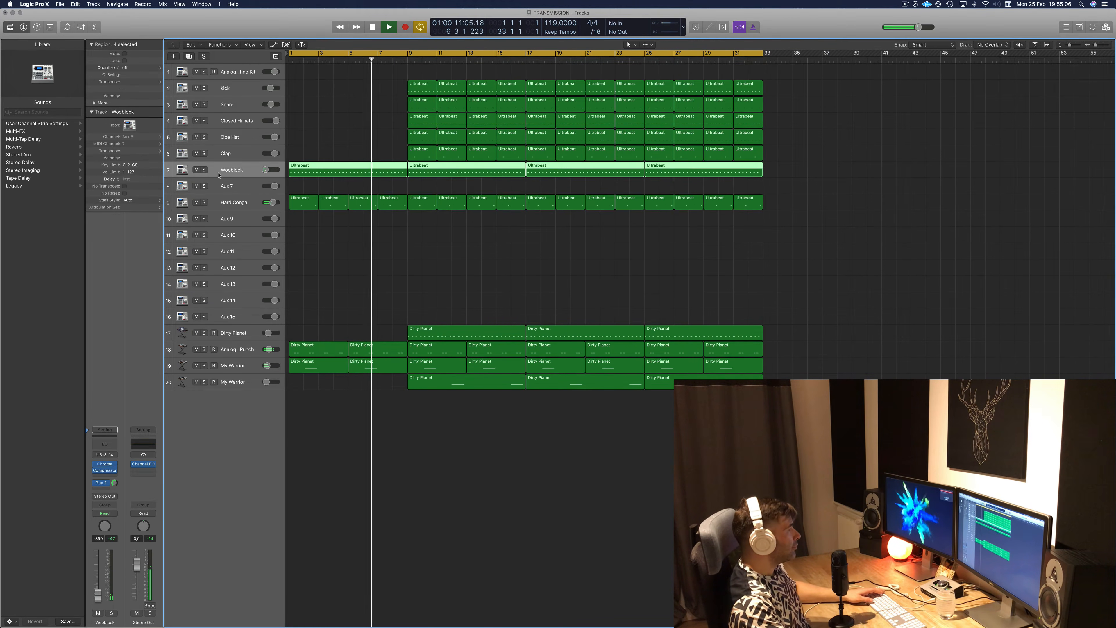
{"action": "key", "text": "Return"}
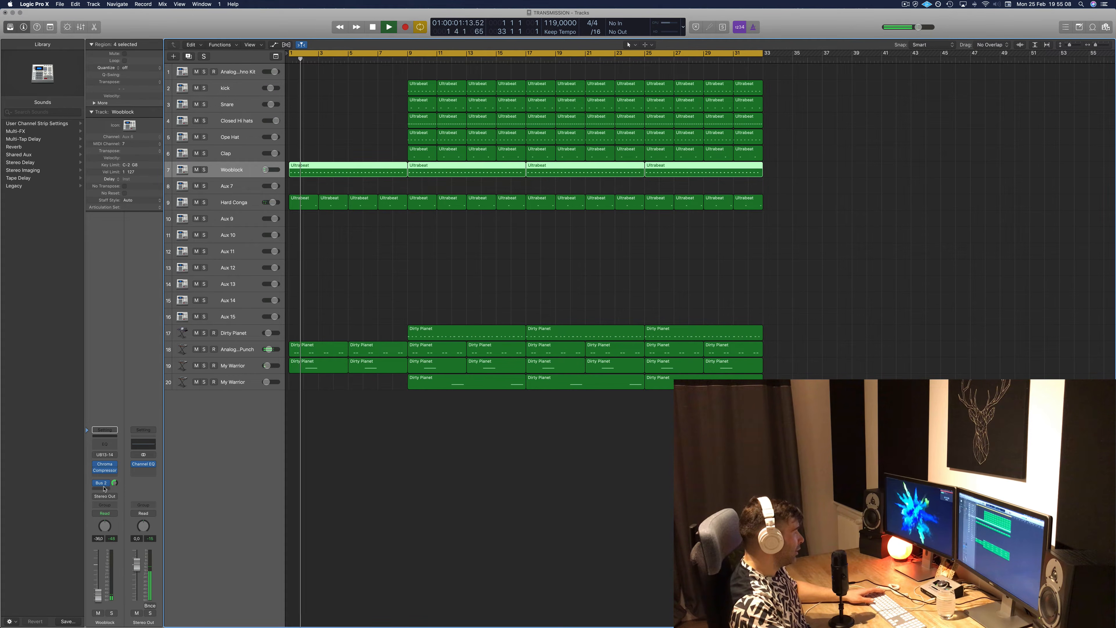
{"action": "key", "text": "space"}
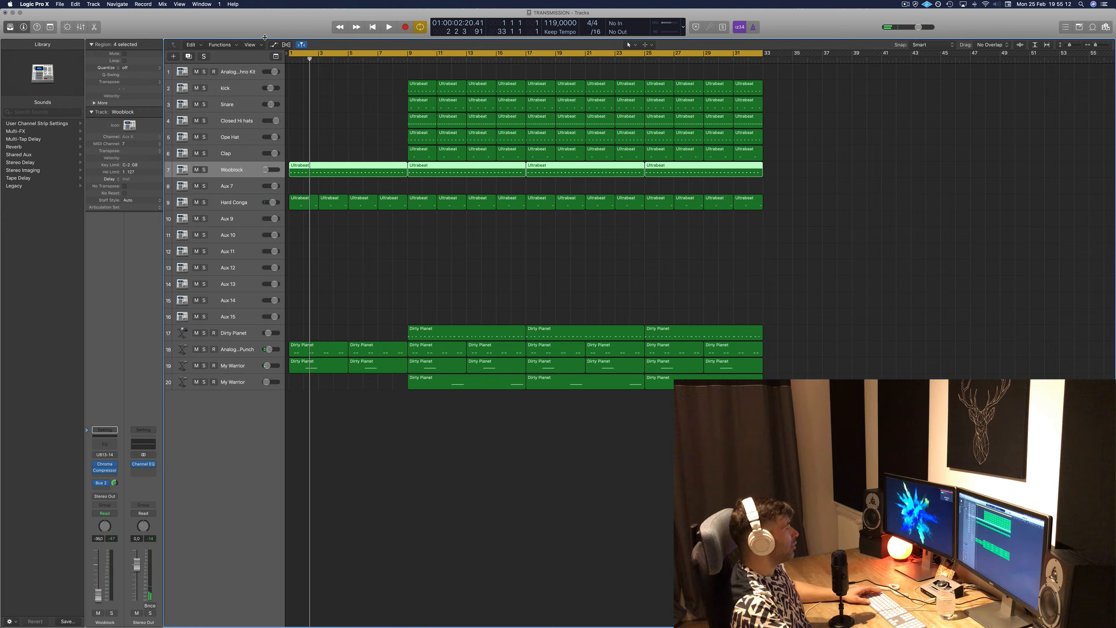
{"action": "key", "text": "ctrl+alt+super+t"}
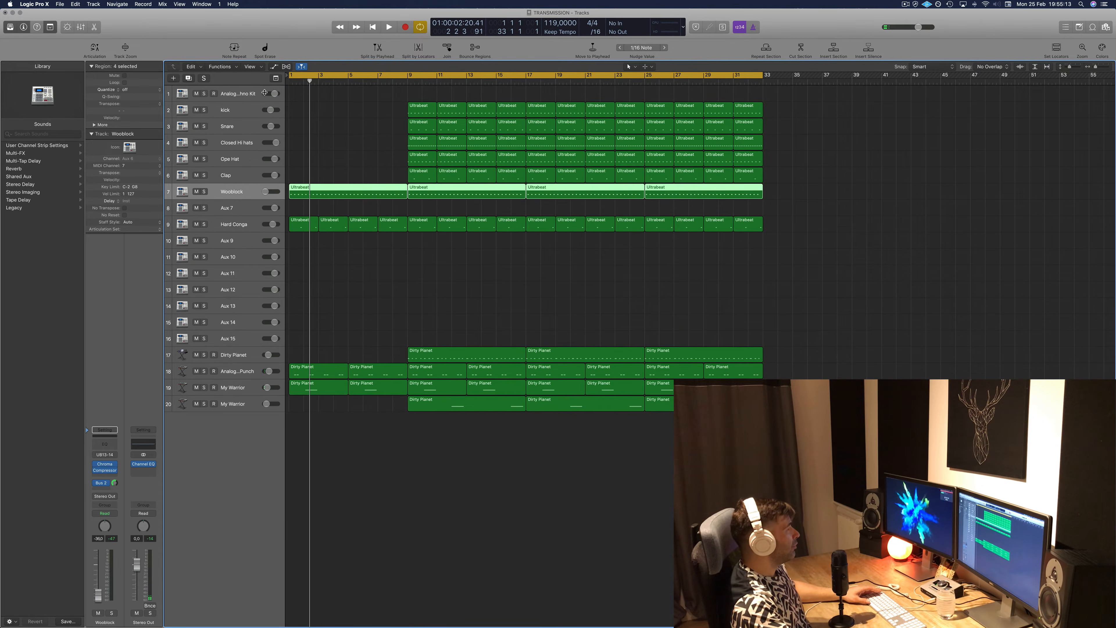
{"action": "left_click", "coordinate": [124, 49]}
{"action": "scroll", "coordinate": [305, 171], "scroll_direction": "up", "scroll_amount": 2}
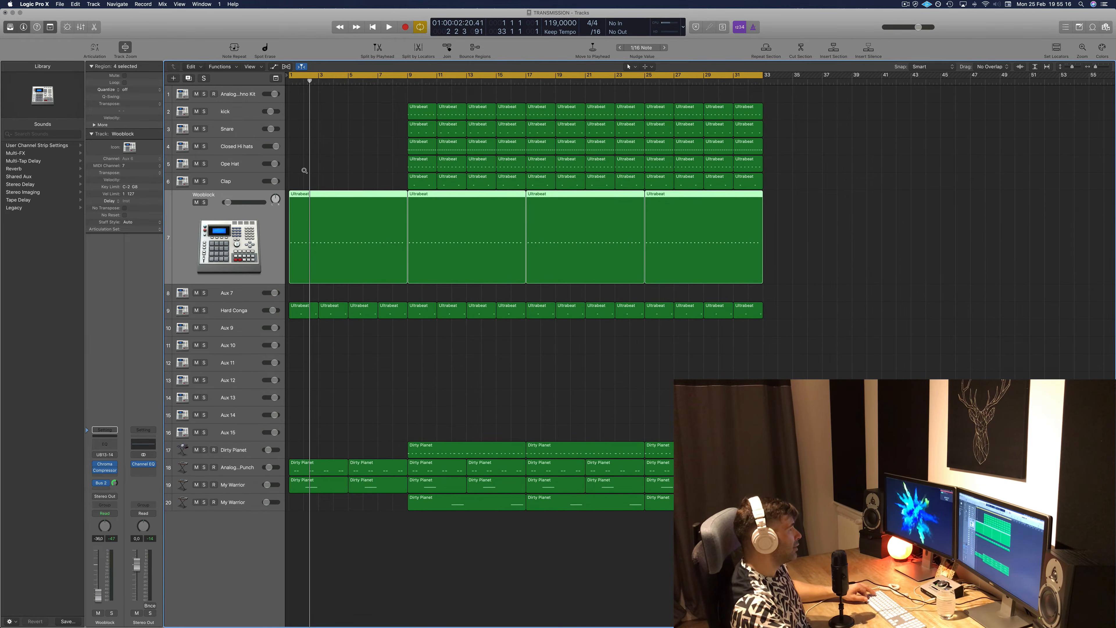
- Show track automation and set the Wooblock track's automation mode to Touch
{"action": "key", "text": "a"}
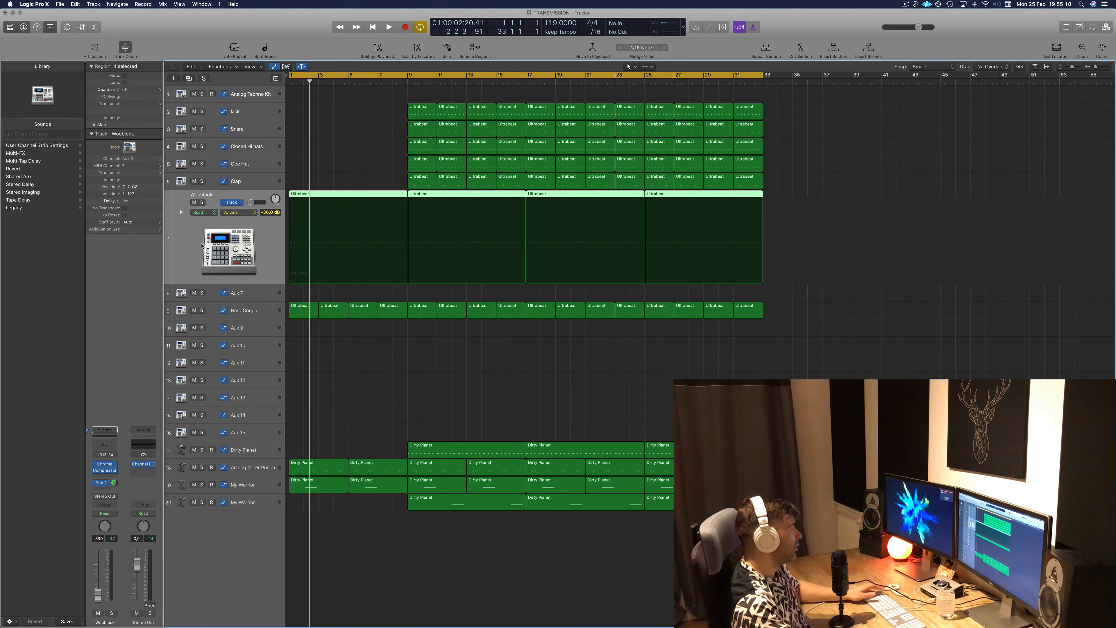
{"action": "left_click", "coordinate": [205, 213]}
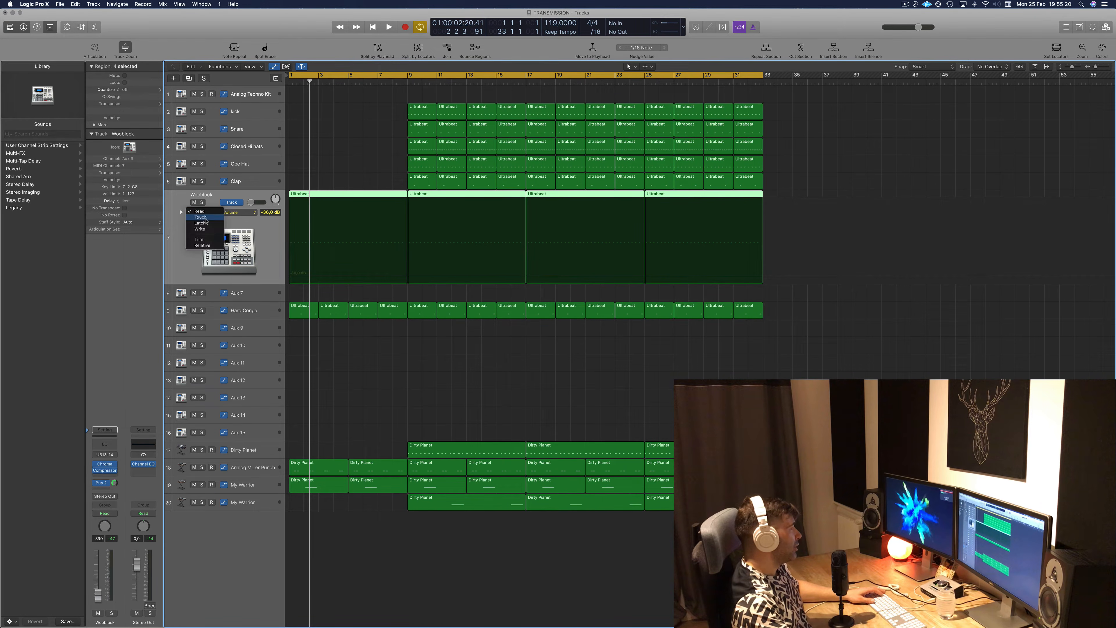
{"action": "left_click", "coordinate": [201, 217]}
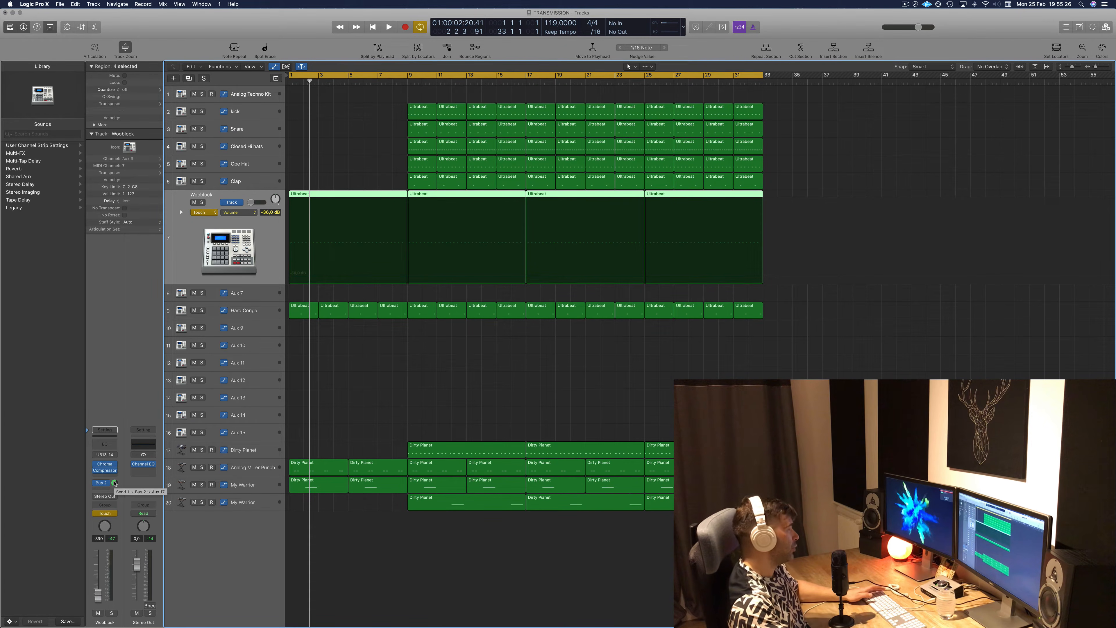
- Record Bus 2 send automation on the Wooblock track and shape it into a ramp rising from a low level at bar 1
{"action": "key", "text": "space"}
{"action": "left_click_drag", "start_coordinate": [114, 483], "coordinate": [114, 498]}
{"action": "key", "text": "Return"}
{"action": "left_click_drag", "start_coordinate": [304, 257], "coordinate": [289, 279]}
{"action": "key", "text": "space"}
{"action": "key", "text": "space"}
{"action": "left_click_drag", "start_coordinate": [306, 233], "coordinate": [359, 238]}
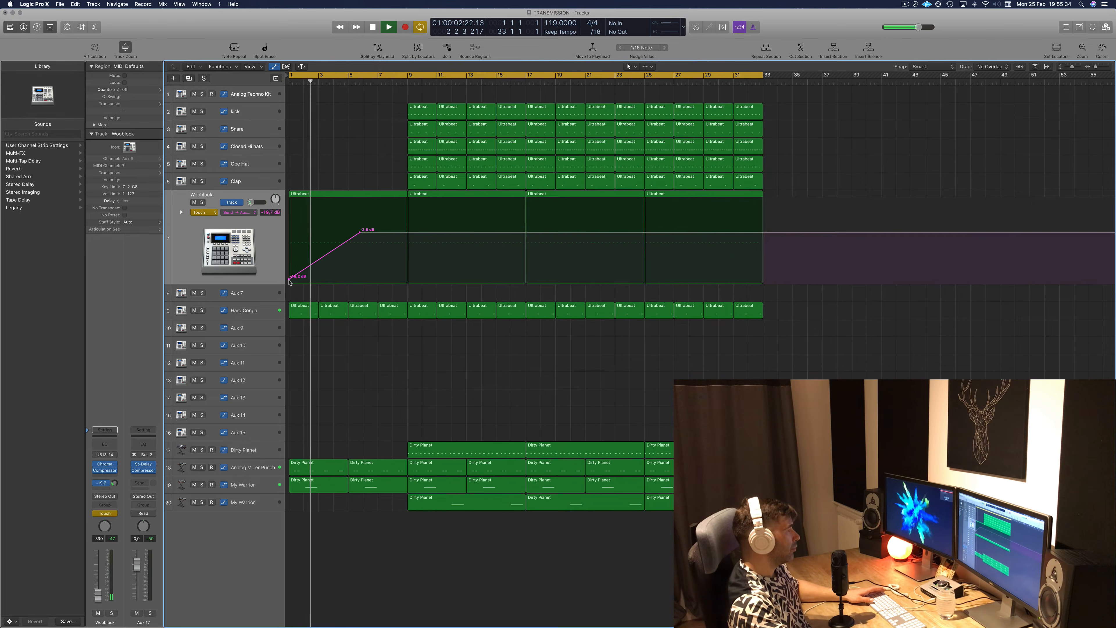
- Adjust the send automation to start at about -14.7 dB, peak at bar 5 and fall to about -11.8 dB at bar 9
{"action": "left_click_drag", "start_coordinate": [289, 278], "coordinate": [289, 260]}
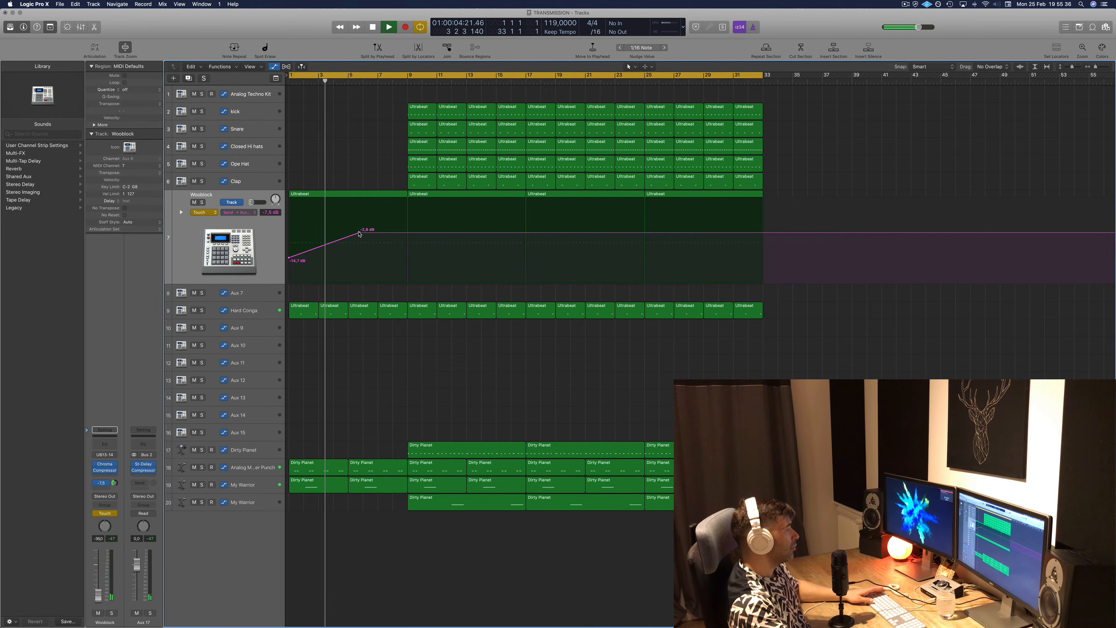
{"action": "left_click_drag", "start_coordinate": [359, 232], "coordinate": [349, 233]}
{"action": "left_click_drag", "start_coordinate": [410, 233], "coordinate": [407, 256]}
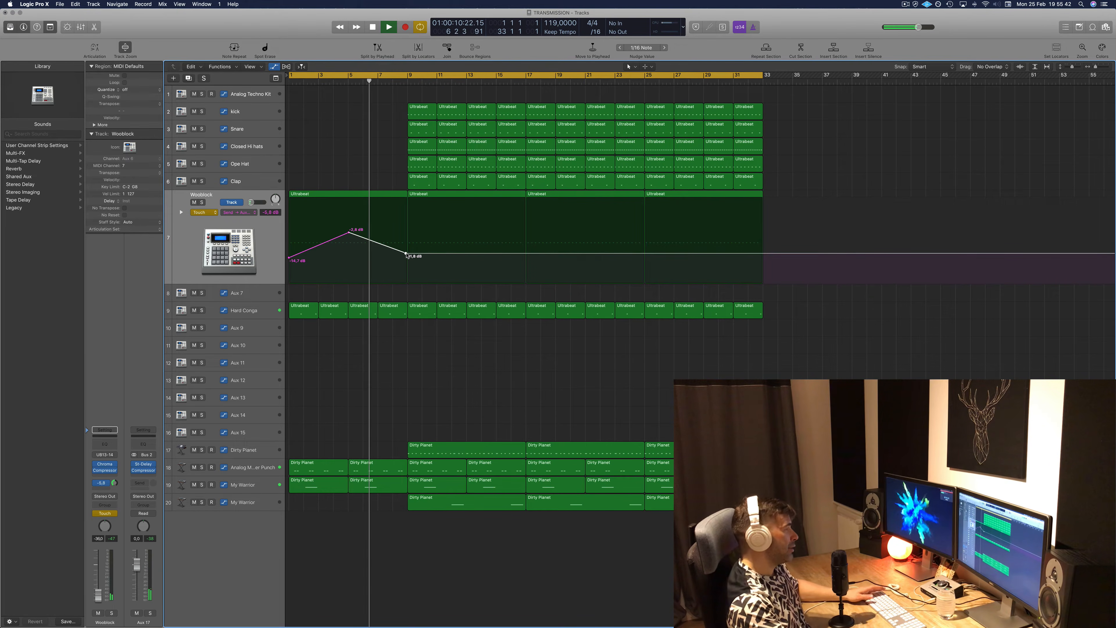
- Set the Wooblock track's automation mode to Read, stop playback and deselect its regions
{"action": "left_click", "coordinate": [199, 209]}
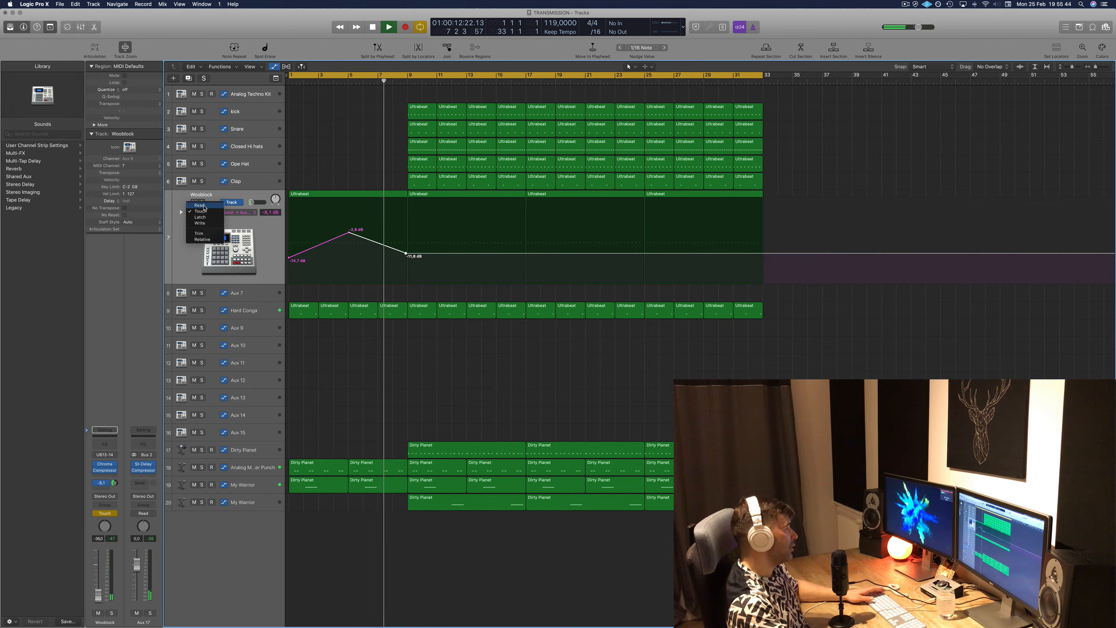
{"action": "left_click", "coordinate": [198, 205]}
{"action": "left_click", "coordinate": [183, 265]}
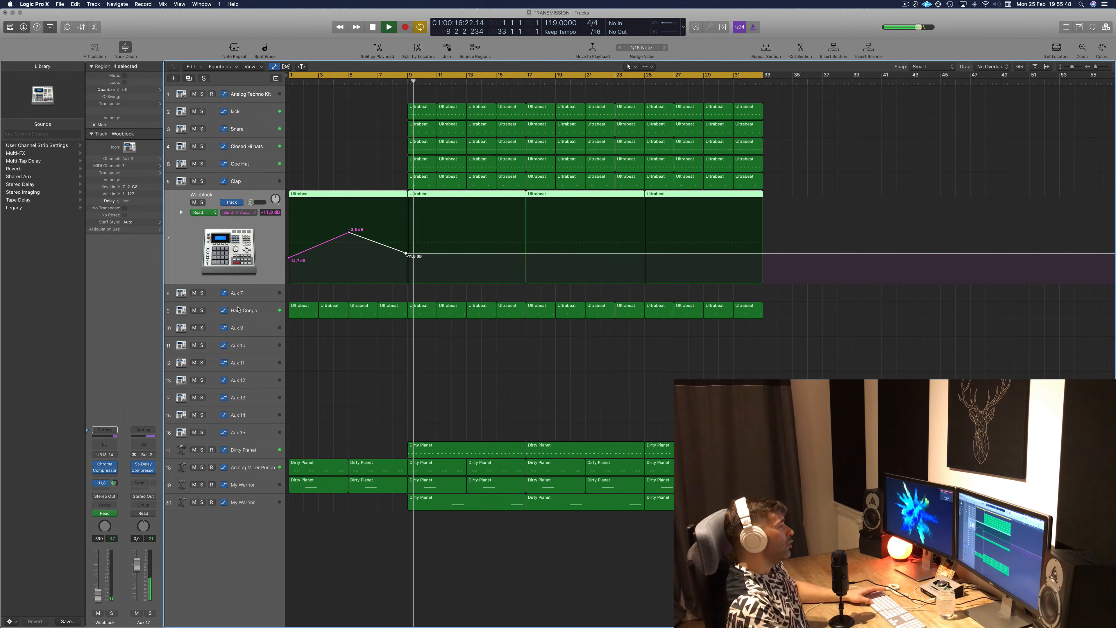
{"action": "key", "text": "space"}
{"action": "left_click", "coordinate": [331, 112]}
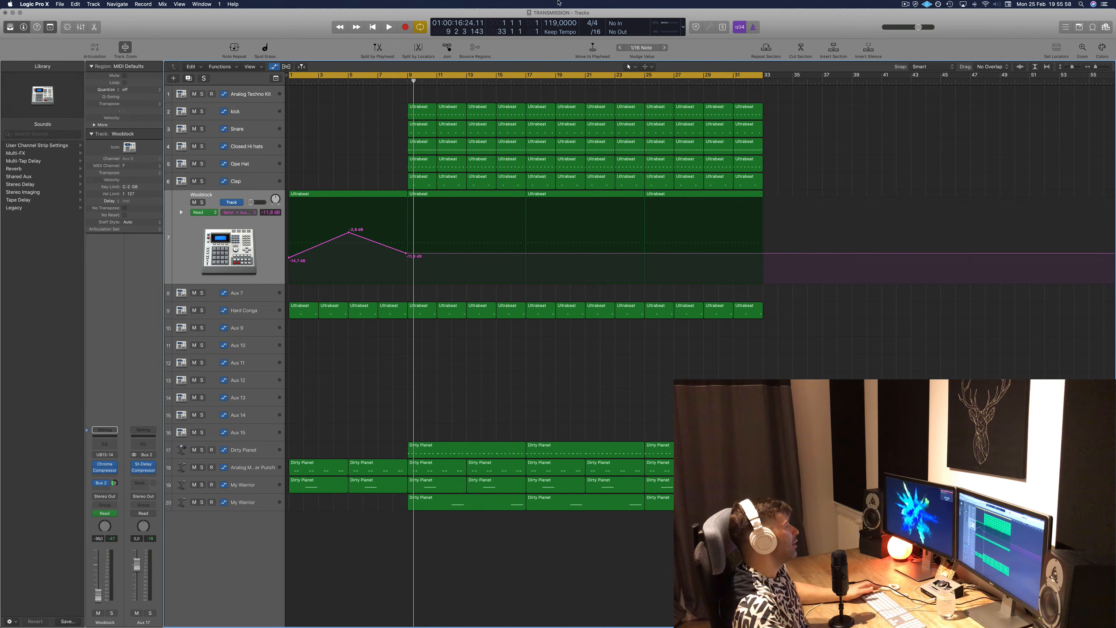
{"action": "left_click", "coordinate": [275, 192]}
{"action": "left_click", "coordinate": [363, 124]}
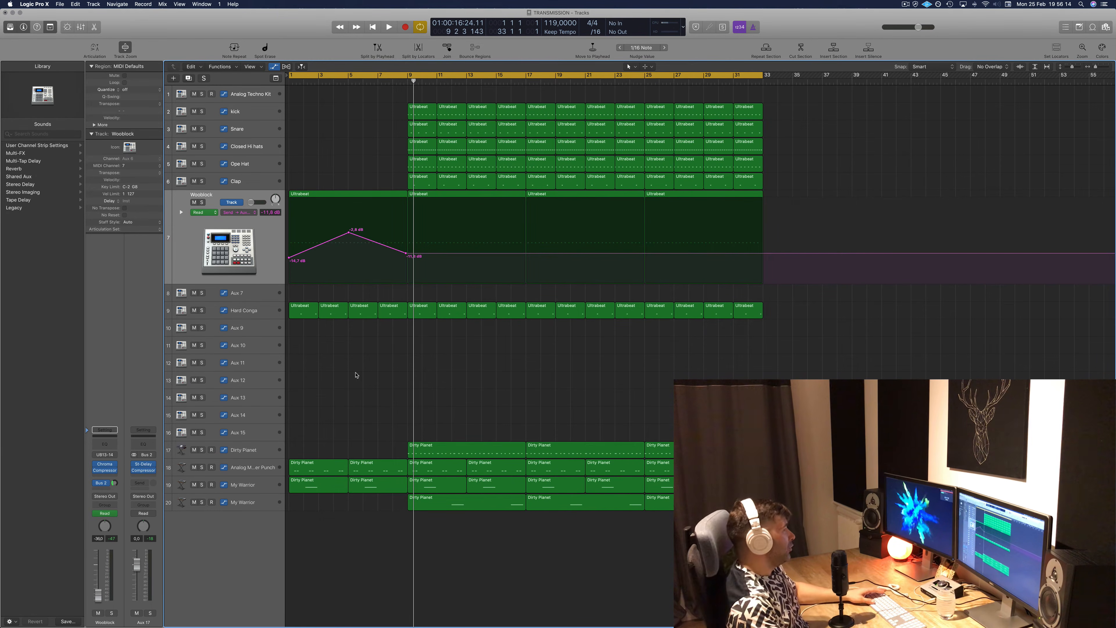
- Play from the start, duplicate the Analog Monster Punch track with its settings, and place the new track directly above Dirty Planet
{"action": "key", "text": "space"}
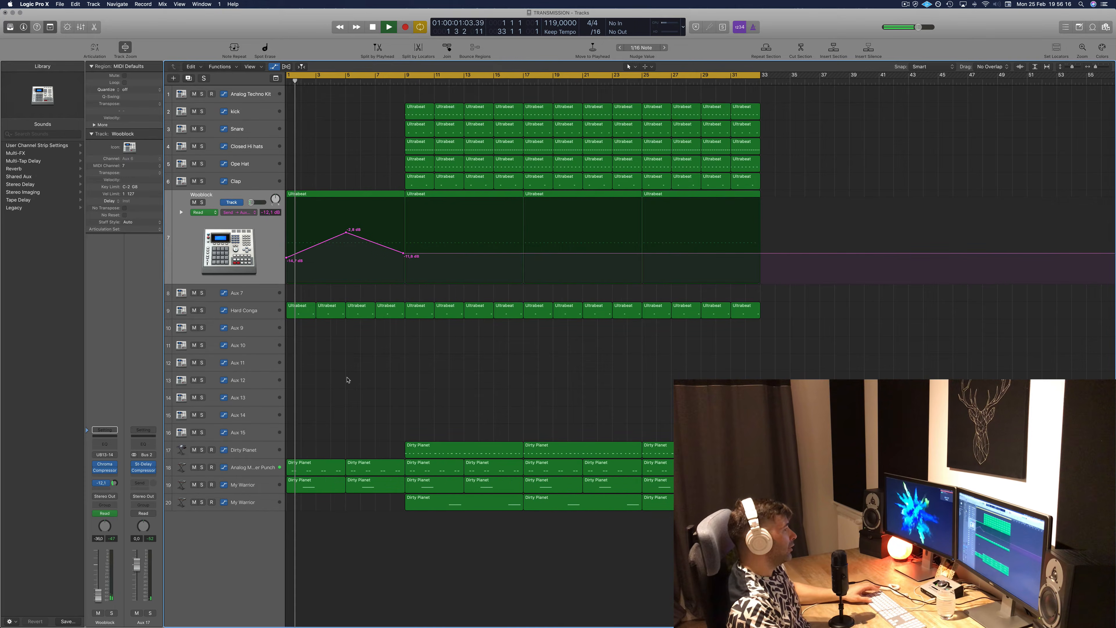
{"action": "key", "text": "super+Left"}
{"action": "key", "text": "super+Right"}
{"action": "key", "text": "super+Right"}
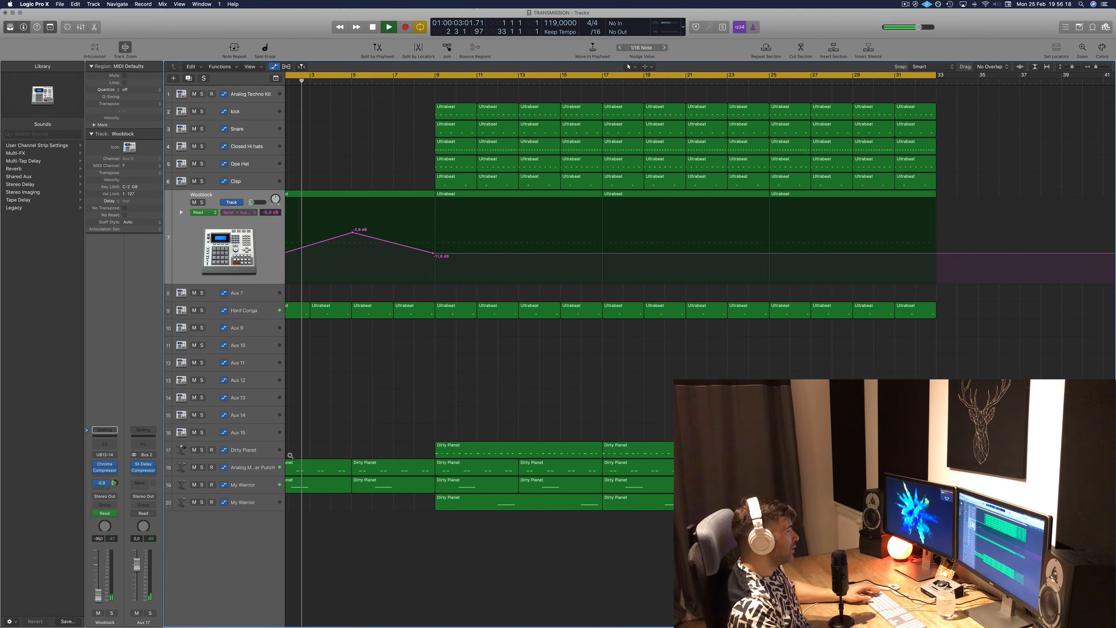
{"action": "left_click", "coordinate": [248, 467]}
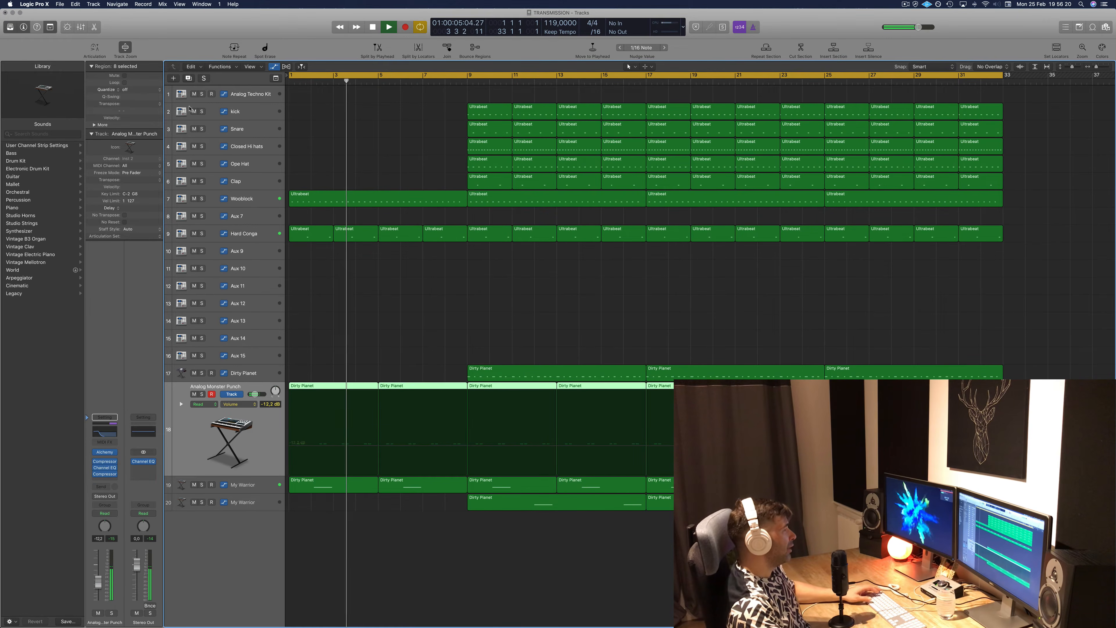
{"action": "left_click", "coordinate": [189, 78]}
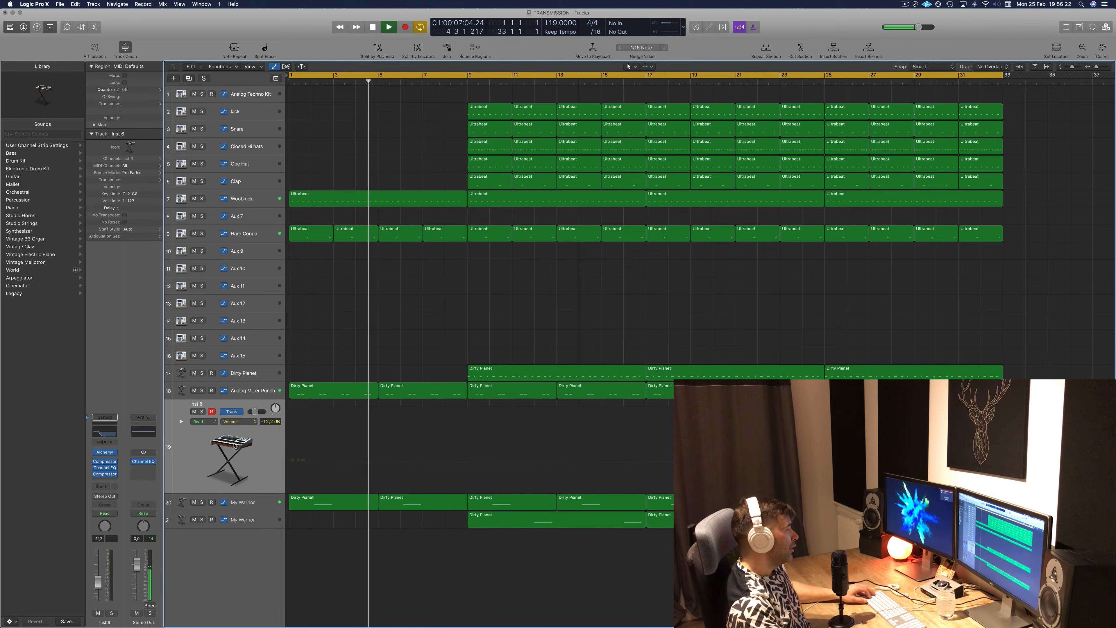
{"action": "left_click_drag", "start_coordinate": [247, 432], "coordinate": [255, 369]}
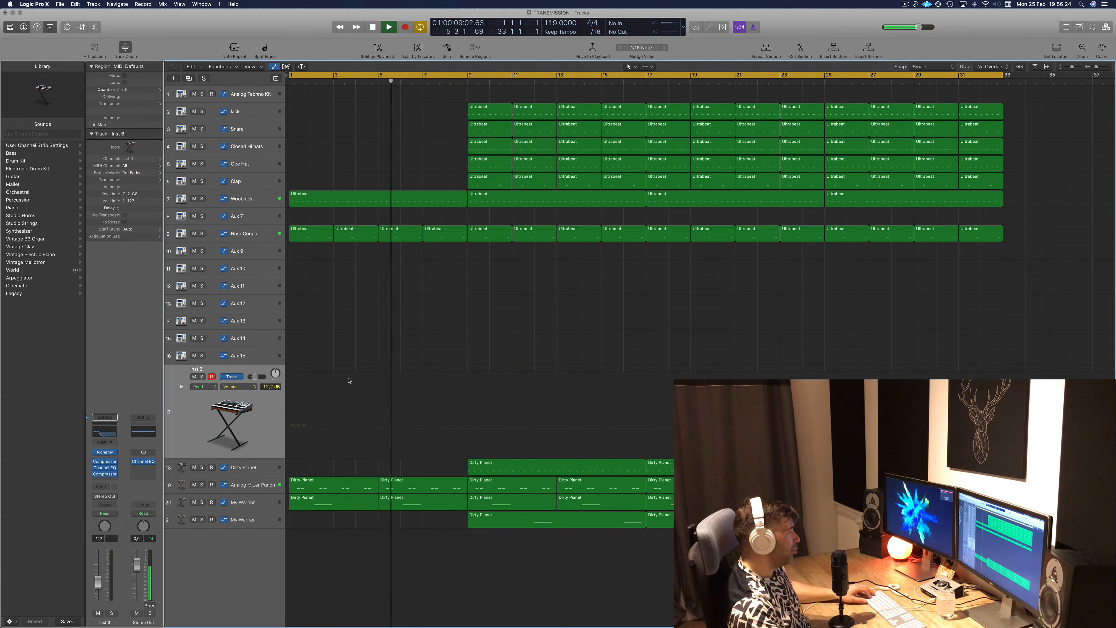
- Copy the first Analog Monster Punch region onto the new track at bar 1 and open the copy in the Piano Roll
{"action": "left_click_drag", "start_coordinate": [317, 487], "coordinate": [335, 377]}
{"action": "double_click", "coordinate": [327, 375]}
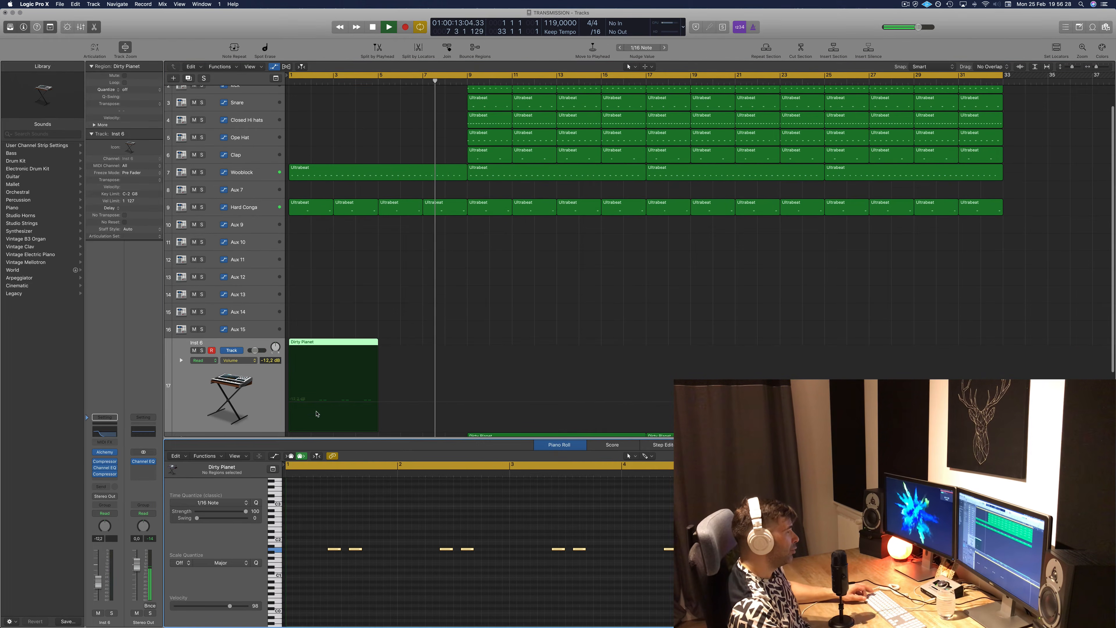
- Delete all but one note from the copied region and stretch the remaining note across its full four bars
{"action": "left_click_drag", "start_coordinate": [340, 535], "coordinate": [681, 563]}
{"action": "key", "text": "Delete"}
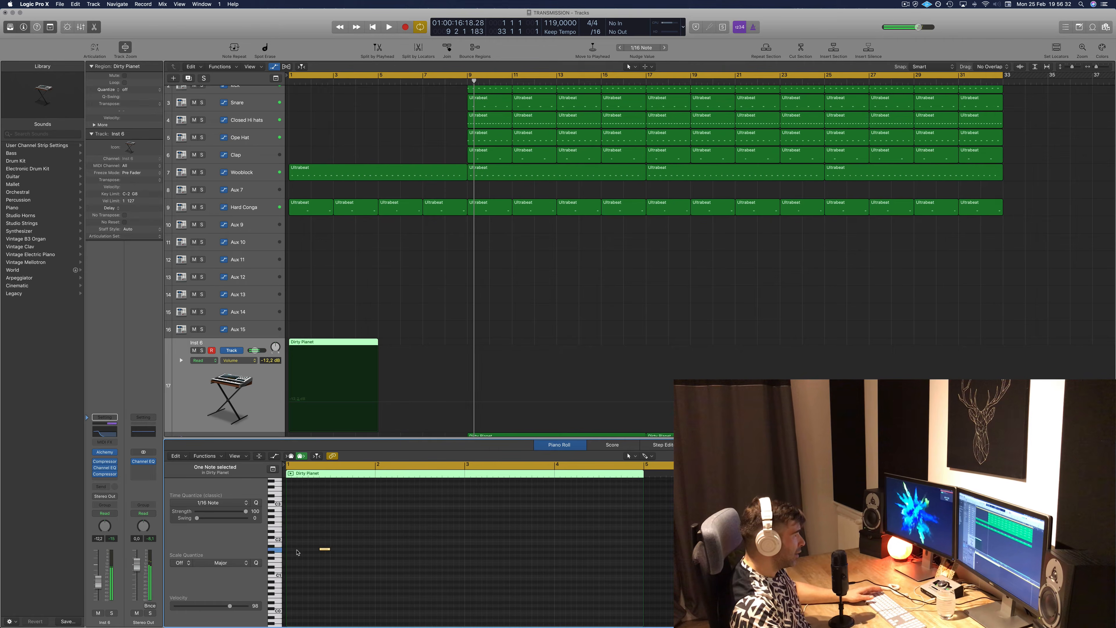
{"action": "left_click_drag", "start_coordinate": [325, 549], "coordinate": [640, 549]}
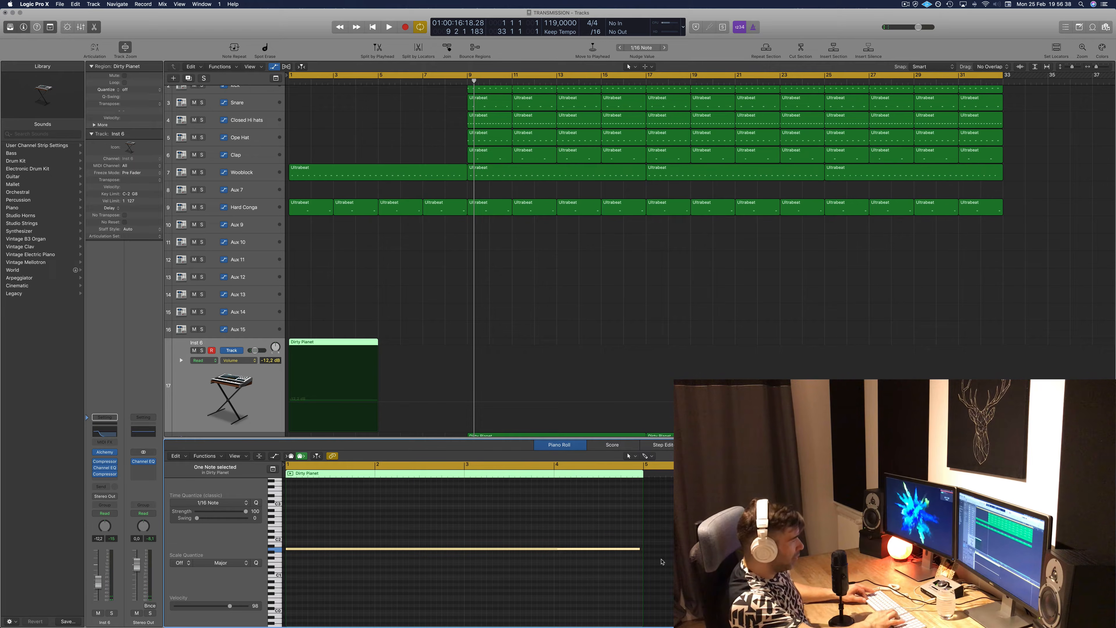
- Transpose the long note up one octave to A2 and audition it from the start
{"action": "key", "text": "alt+shift+Up"}
{"action": "key", "text": "space"}
{"action": "key", "text": "space"}
{"action": "key", "text": "space"}
{"action": "key", "text": "space"}
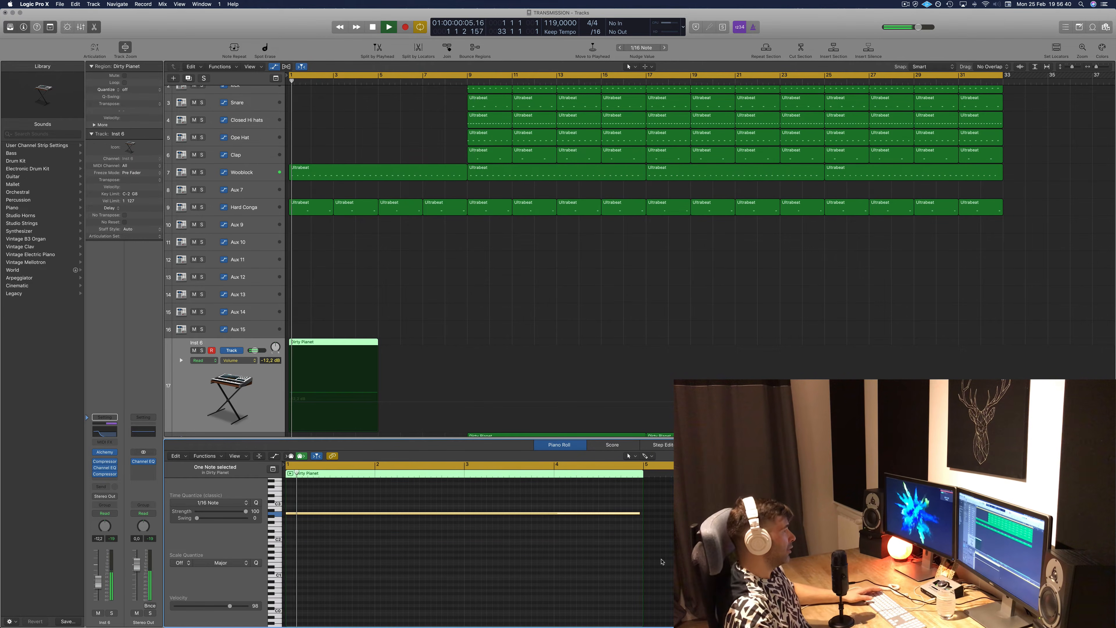
- Open the new track's Alchemy and Channel EQ, switch off the EQ's high-cut band and play the region
{"action": "left_click", "coordinate": [180, 425]}
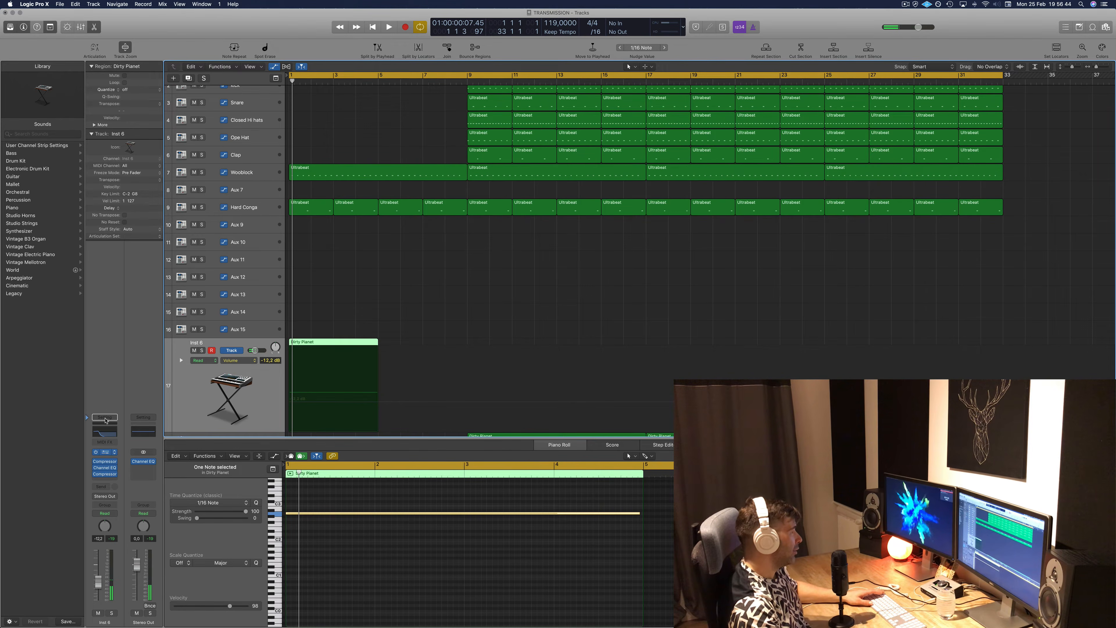
{"action": "left_click", "coordinate": [105, 452]}
{"action": "left_click", "coordinate": [102, 433]}
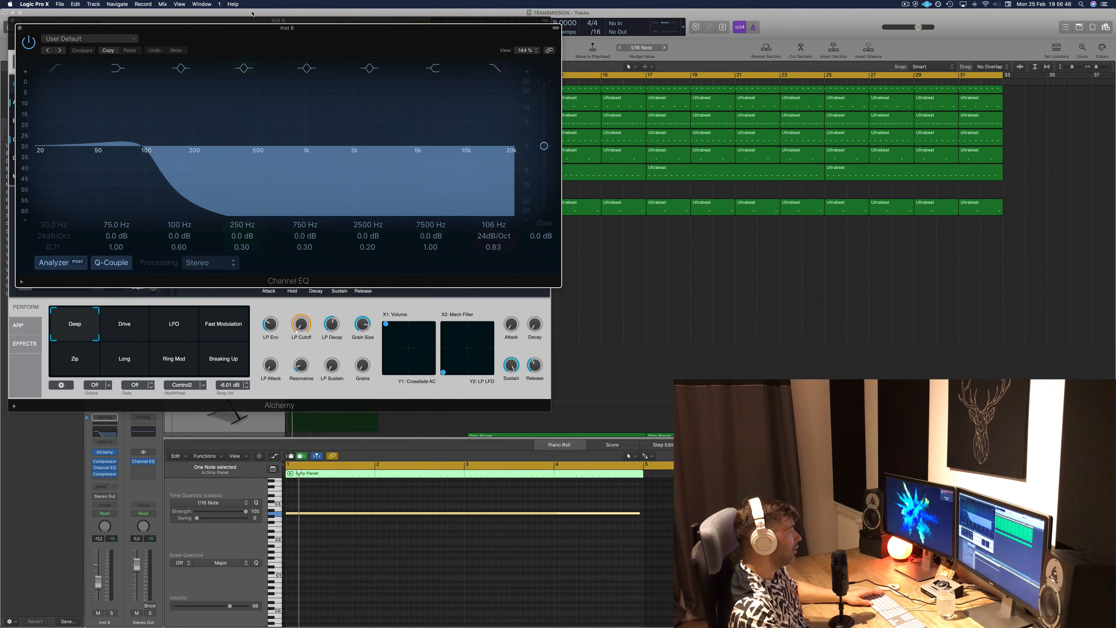
{"action": "left_click_drag", "start_coordinate": [253, 27], "coordinate": [542, 44]}
{"action": "left_click", "coordinate": [784, 85]}
{"action": "left_click_drag", "start_coordinate": [687, 52], "coordinate": [837, 67]}
{"action": "key", "text": "space"}
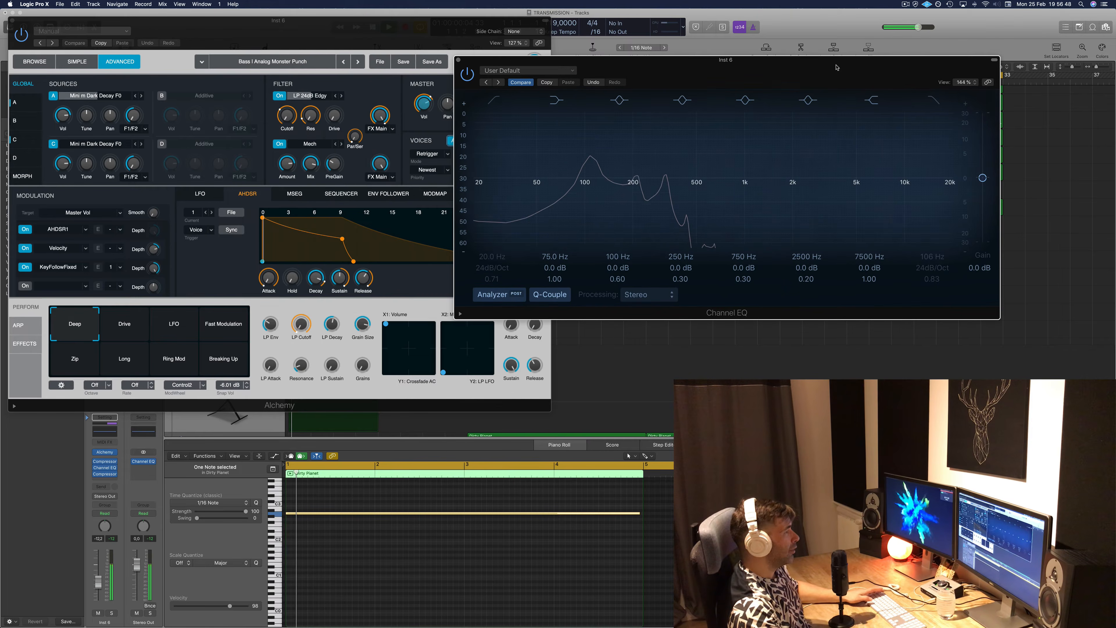
- Browse Alchemy's presets with category Pads, genre All and timbre Warm, and load the Breathing preset
{"action": "left_click", "coordinate": [110, 115]}
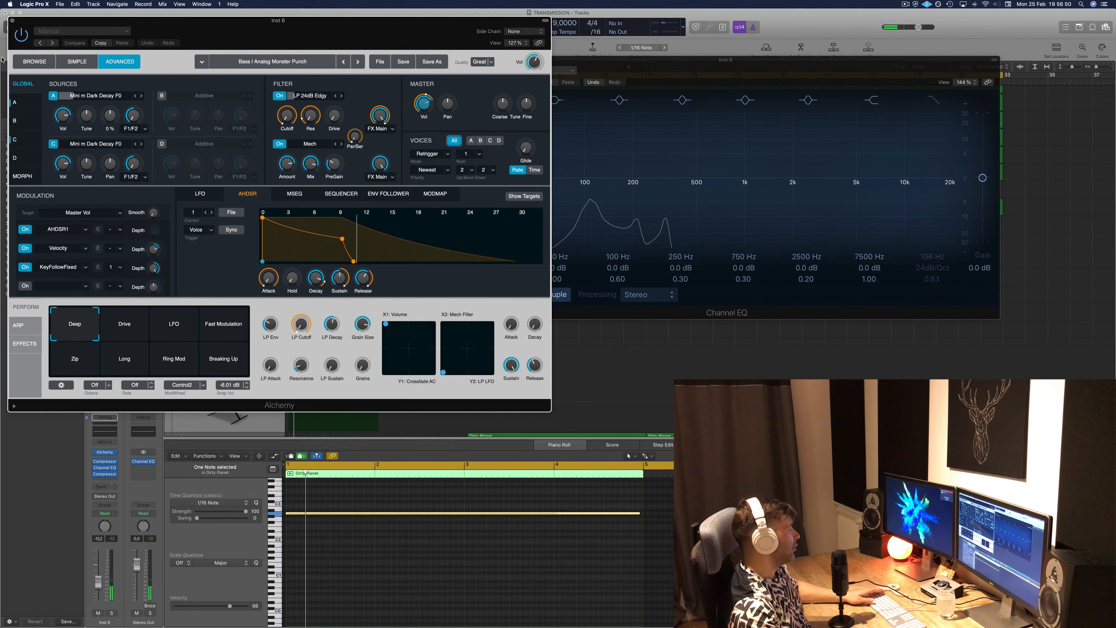
{"action": "left_click", "coordinate": [34, 61]}
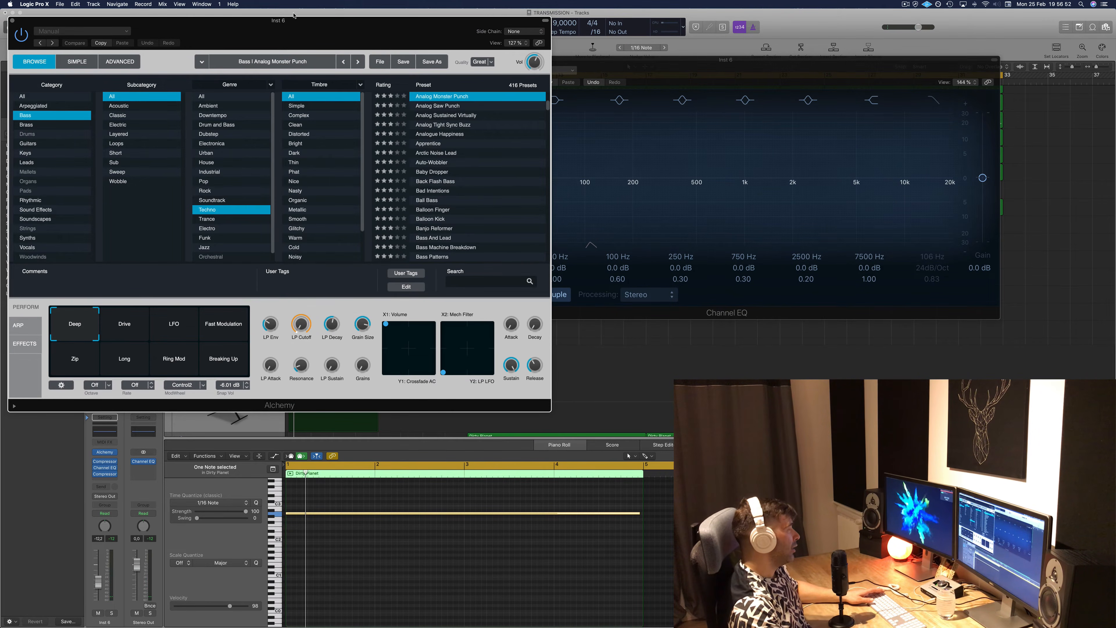
{"action": "left_click_drag", "start_coordinate": [240, 28], "coordinate": [239, 23]}
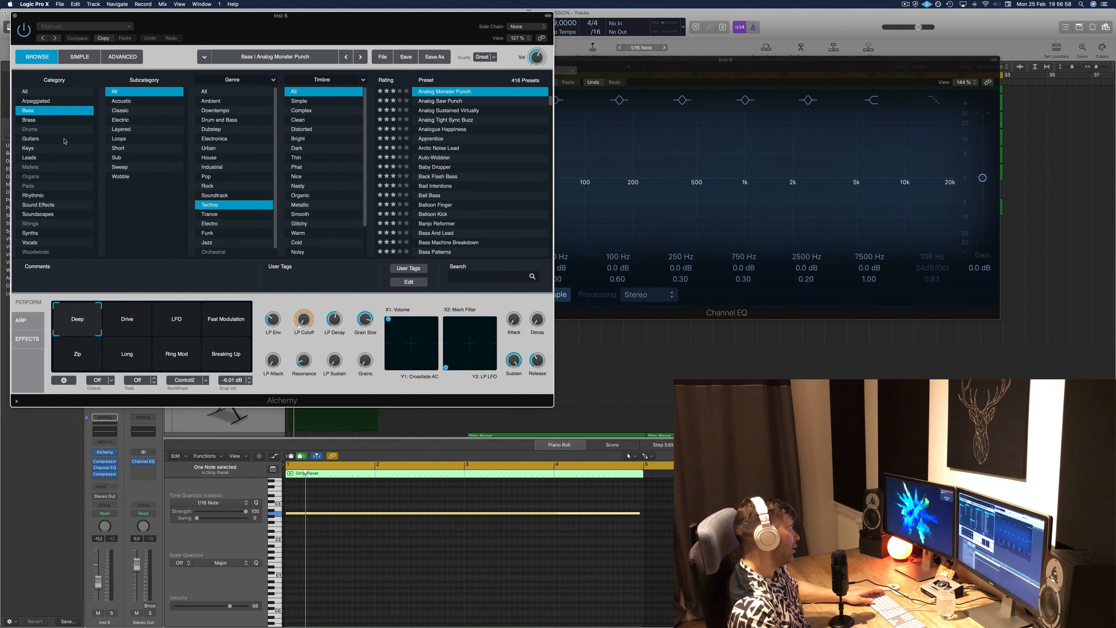
{"action": "left_click", "coordinate": [42, 186]}
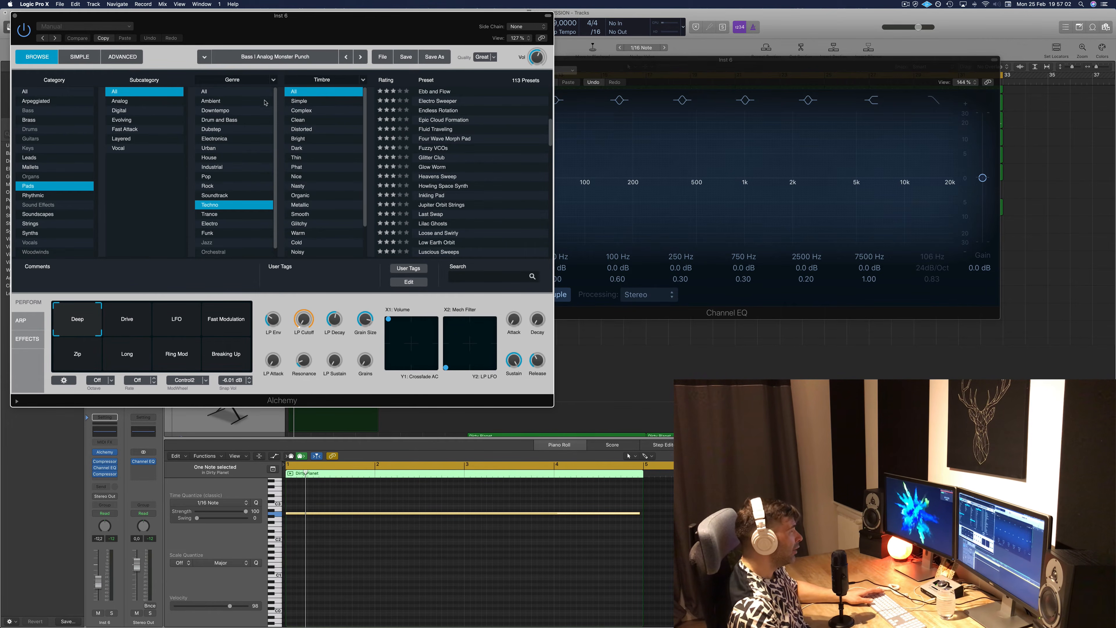
{"action": "left_click", "coordinate": [207, 92]}
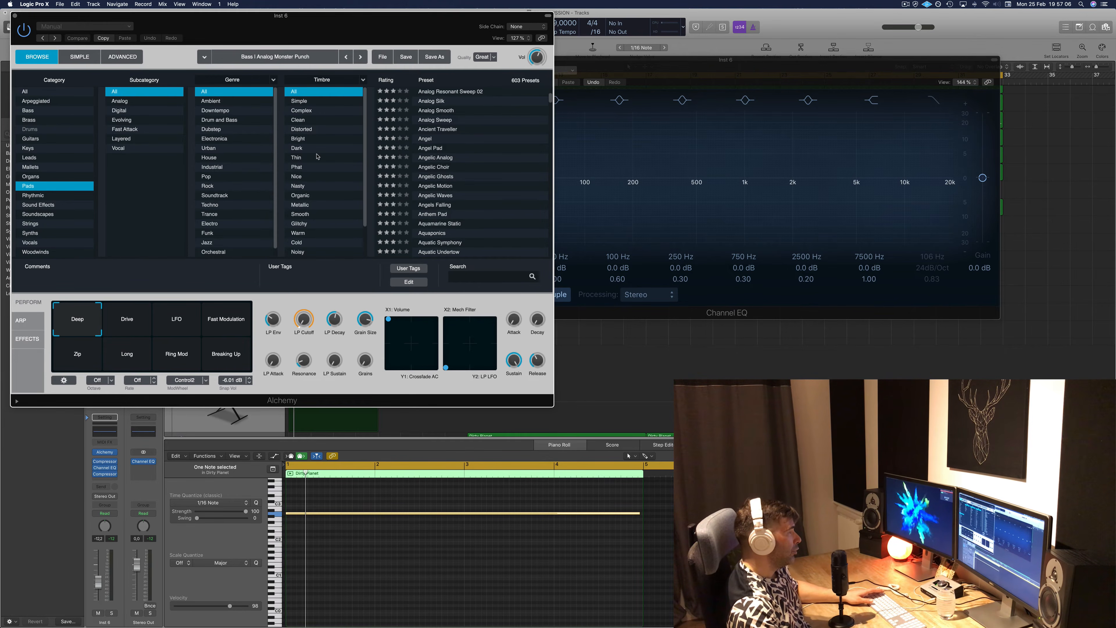
{"action": "scroll", "coordinate": [312, 159], "scroll_direction": "down", "scroll_amount": 3}
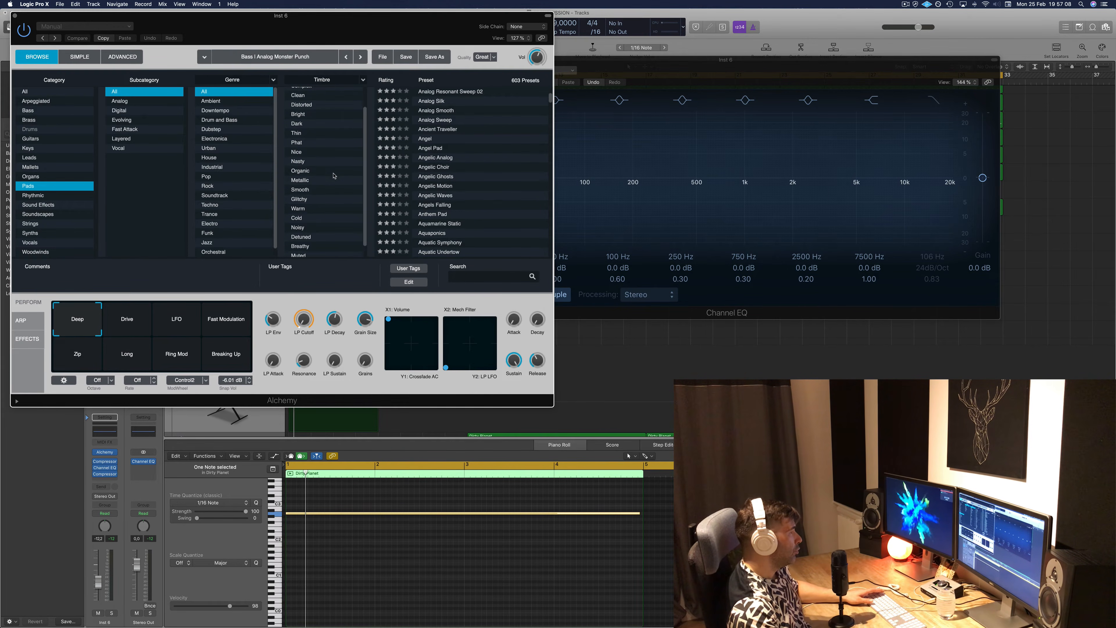
{"action": "scroll", "coordinate": [330, 166], "scroll_direction": "down", "scroll_amount": 2}
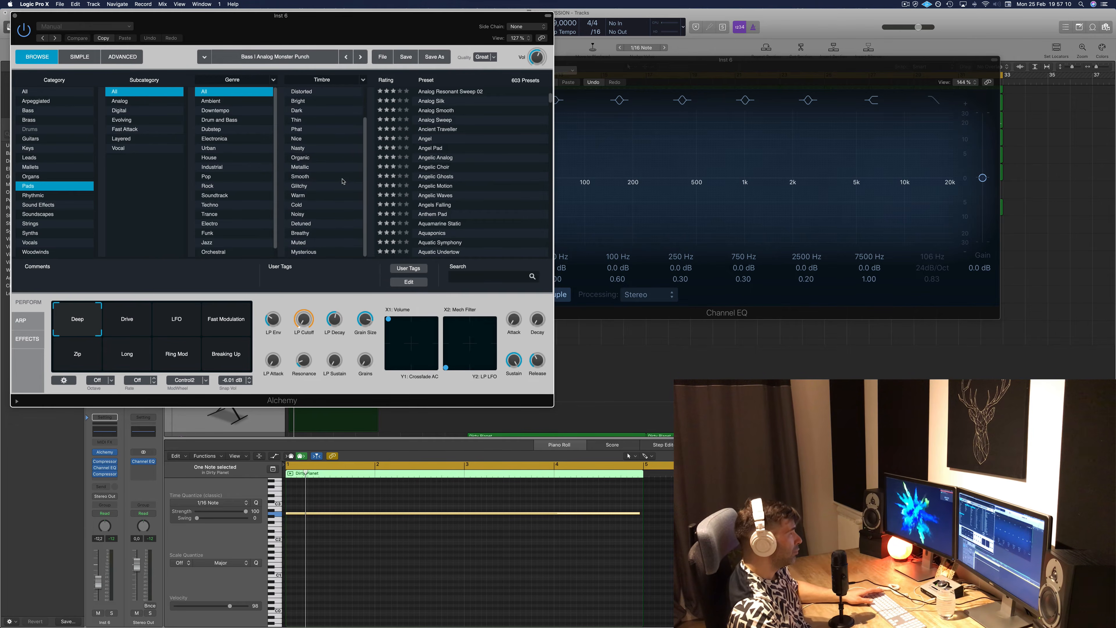
{"action": "left_click", "coordinate": [303, 195]}
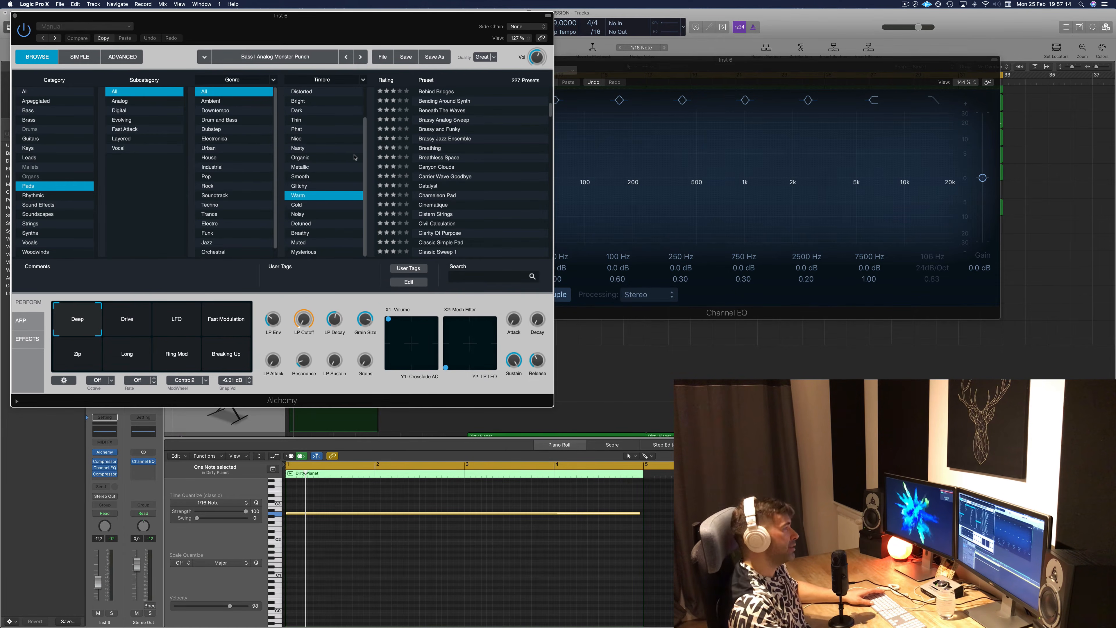
{"action": "left_click", "coordinate": [445, 150]}
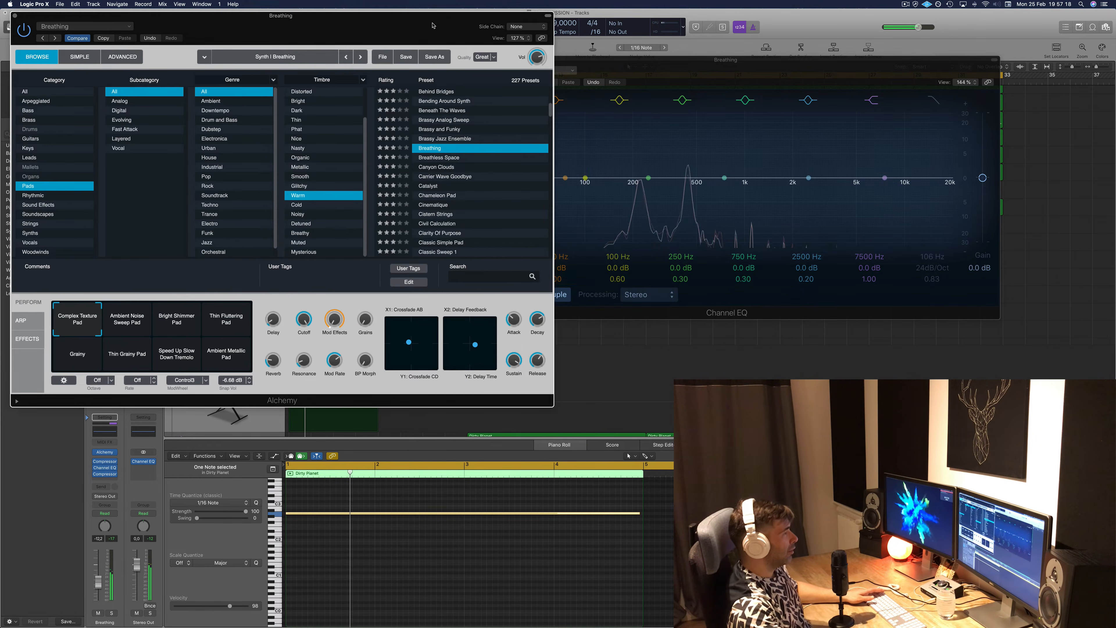
- Duplicate the long A2 note one octave lower in the Piano Roll and play the region
{"action": "left_click_drag", "start_coordinate": [433, 24], "coordinate": [824, 53]}
{"action": "key", "text": "space"}
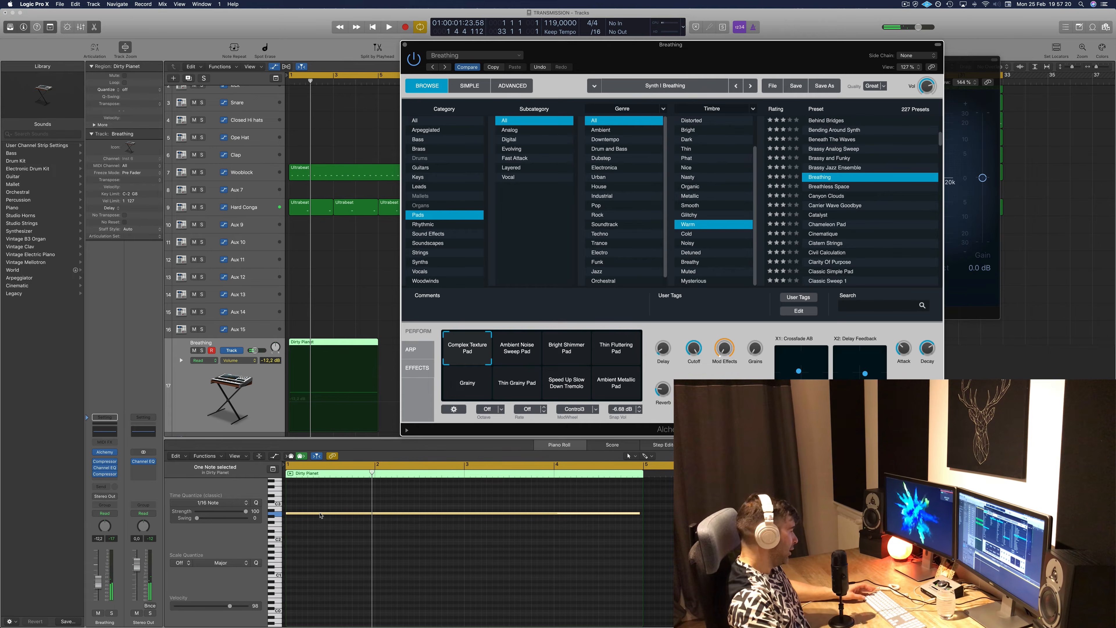
{"action": "mouse_move", "coordinate": [320, 516]}
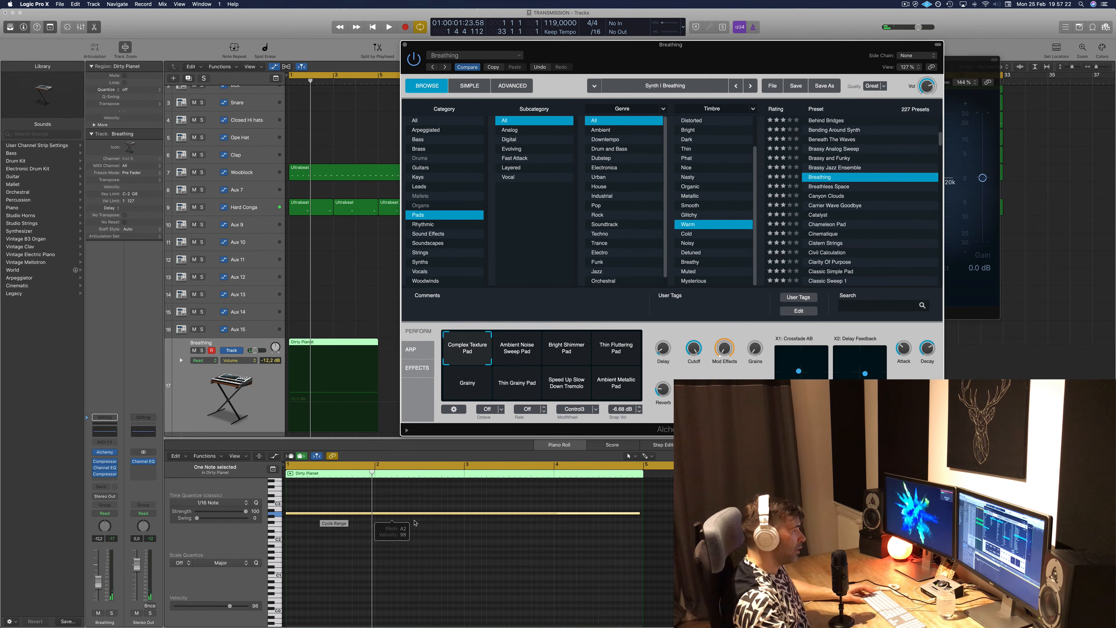
{"action": "left_click", "coordinate": [349, 512]}
{"action": "left_click", "coordinate": [347, 514]}
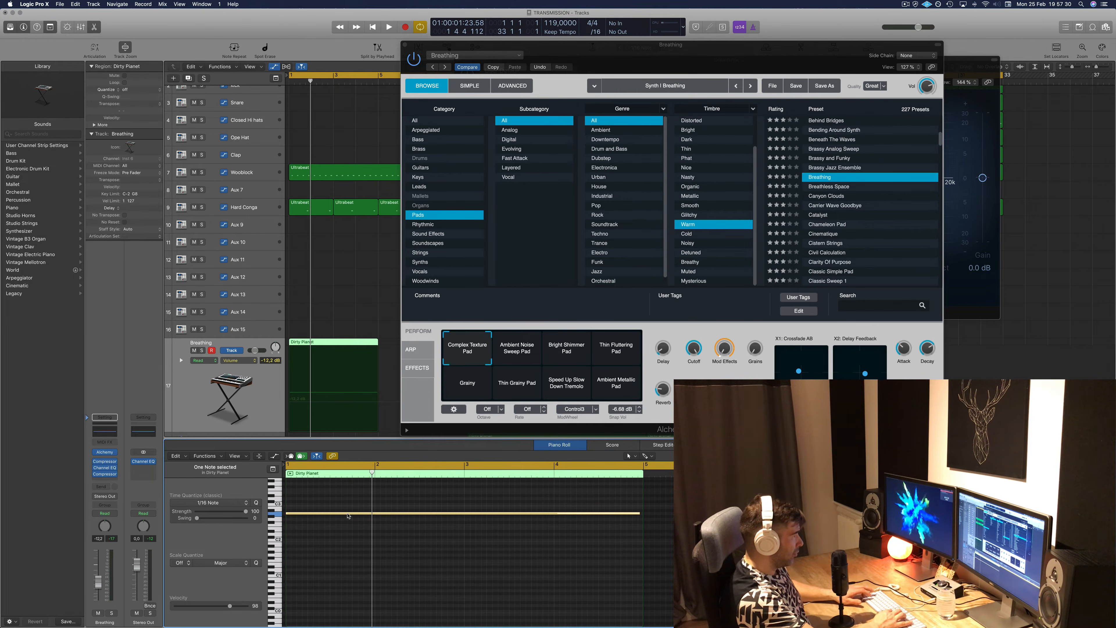
{"action": "left_click_drag", "start_coordinate": [347, 515], "coordinate": [347, 548]}
{"action": "key", "text": "space"}
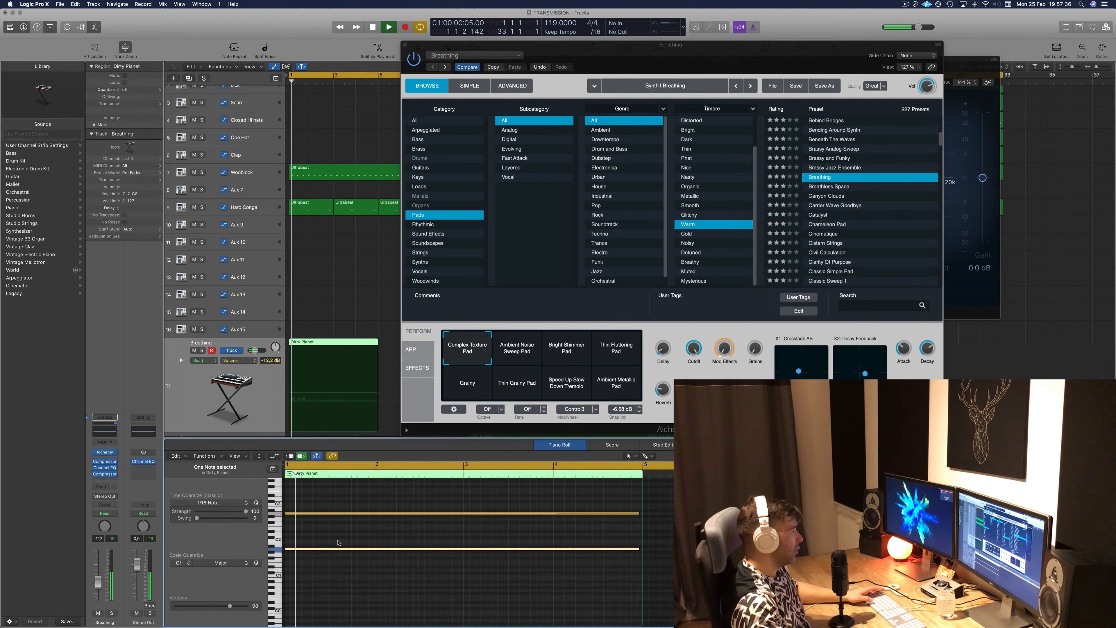
- Audition the Breathless Space preset and load Canyon Clouds in Alchemy instead
{"action": "left_click_drag", "start_coordinate": [850, 61], "coordinate": [808, 59]}
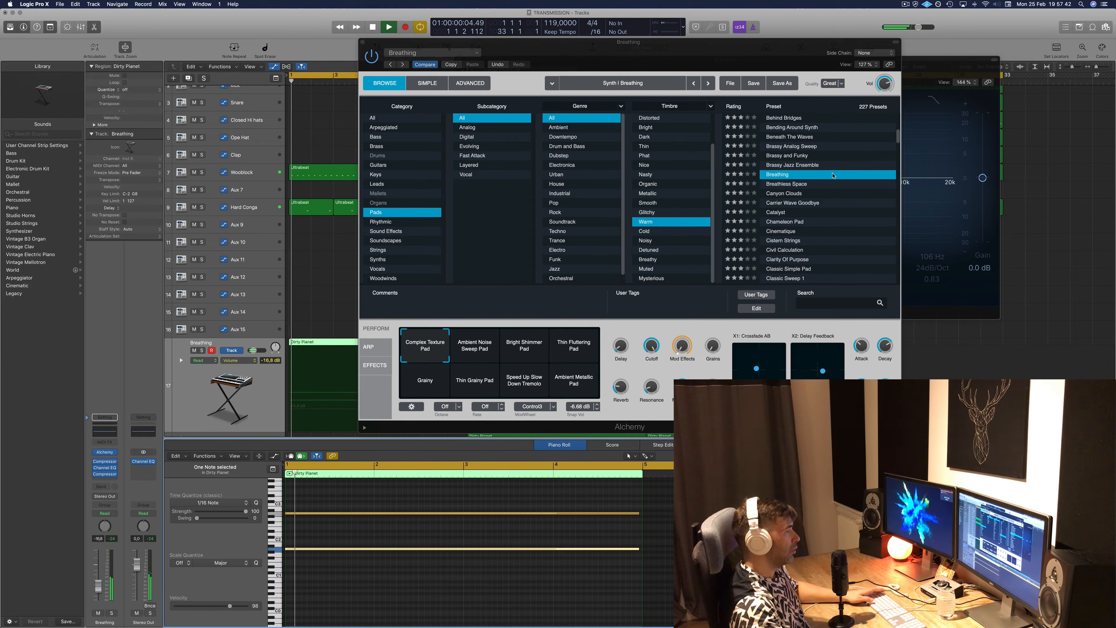
{"action": "left_click", "coordinate": [794, 187]}
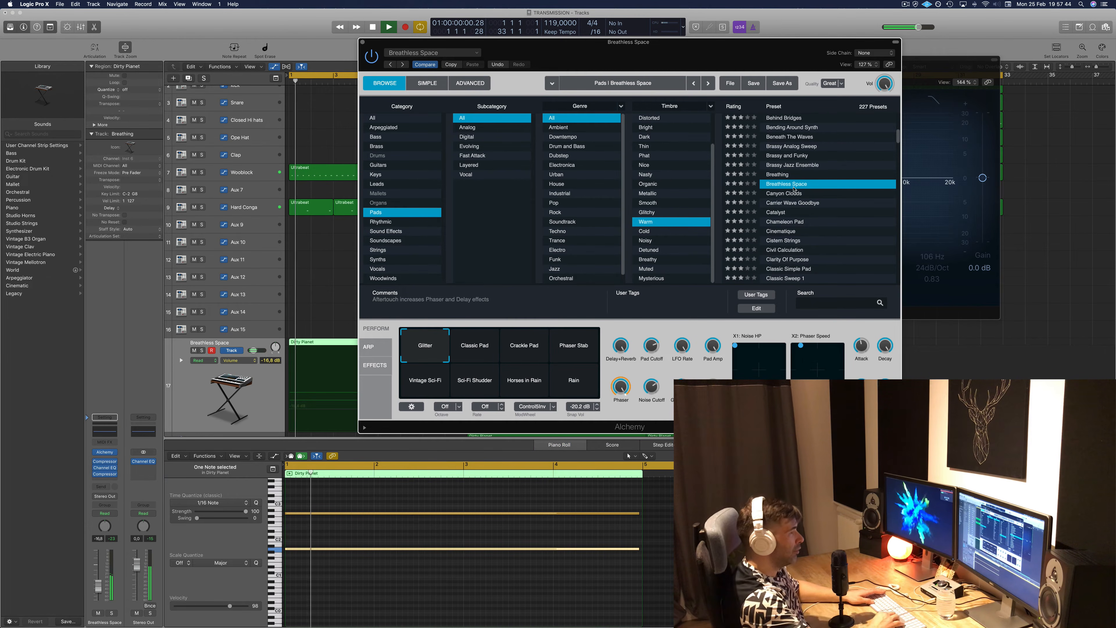
{"action": "left_click", "coordinate": [794, 190]}
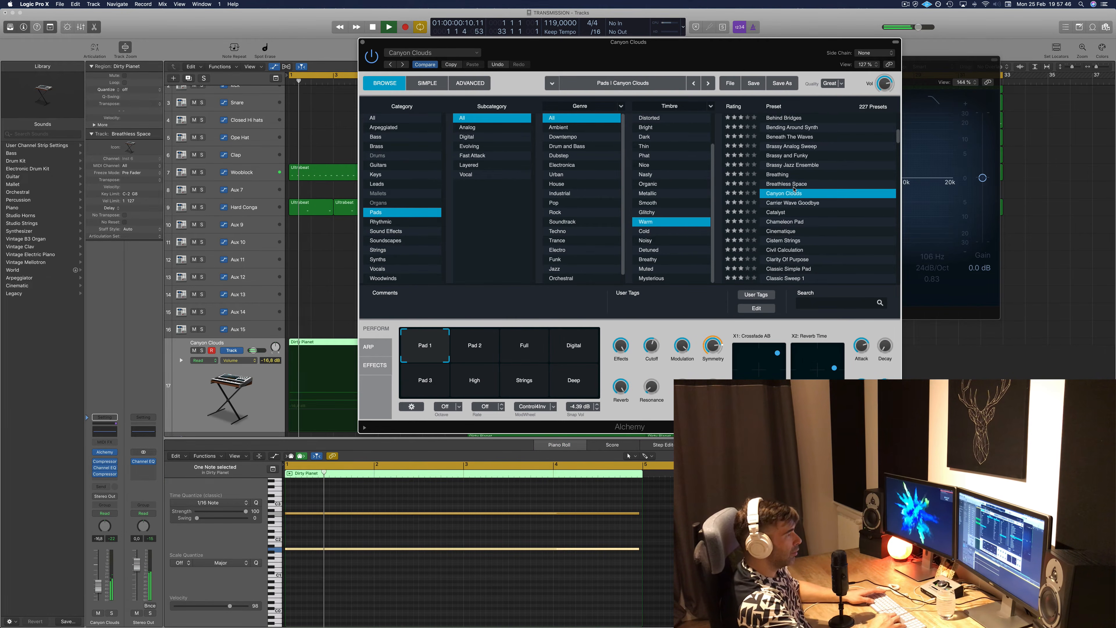
{"action": "left_click_drag", "start_coordinate": [757, 46], "coordinate": [889, 37]}
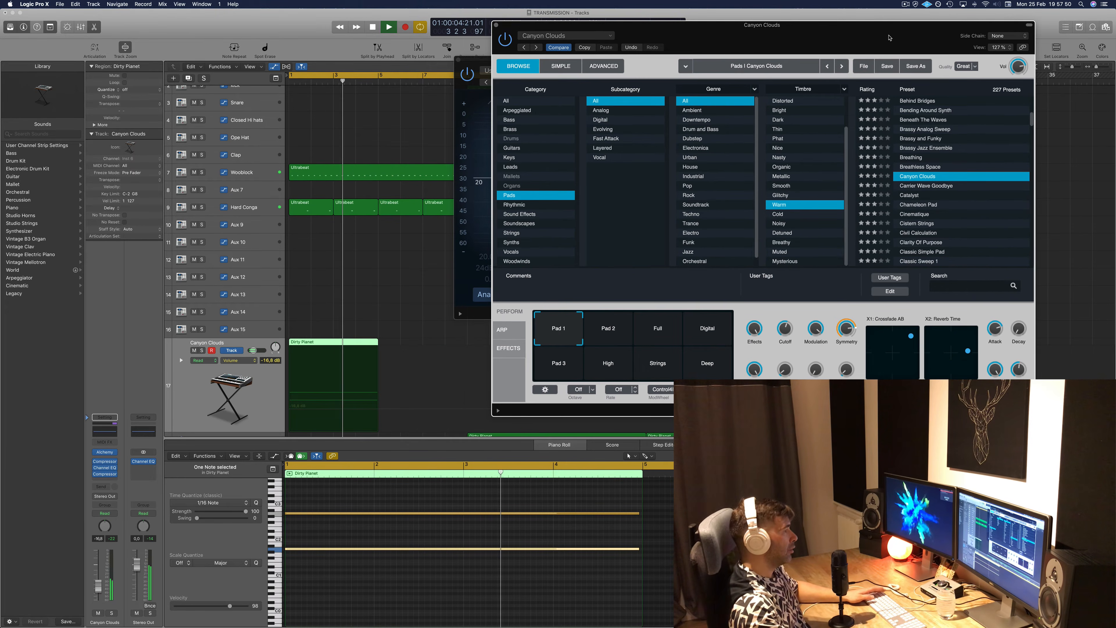
- Enable the Channel EQ's high-cut band on the Canyon Clouds track and set it to 2600 Hz with Q 0.60
{"action": "left_click", "coordinate": [174, 421]}
{"action": "left_click", "coordinate": [104, 435]}
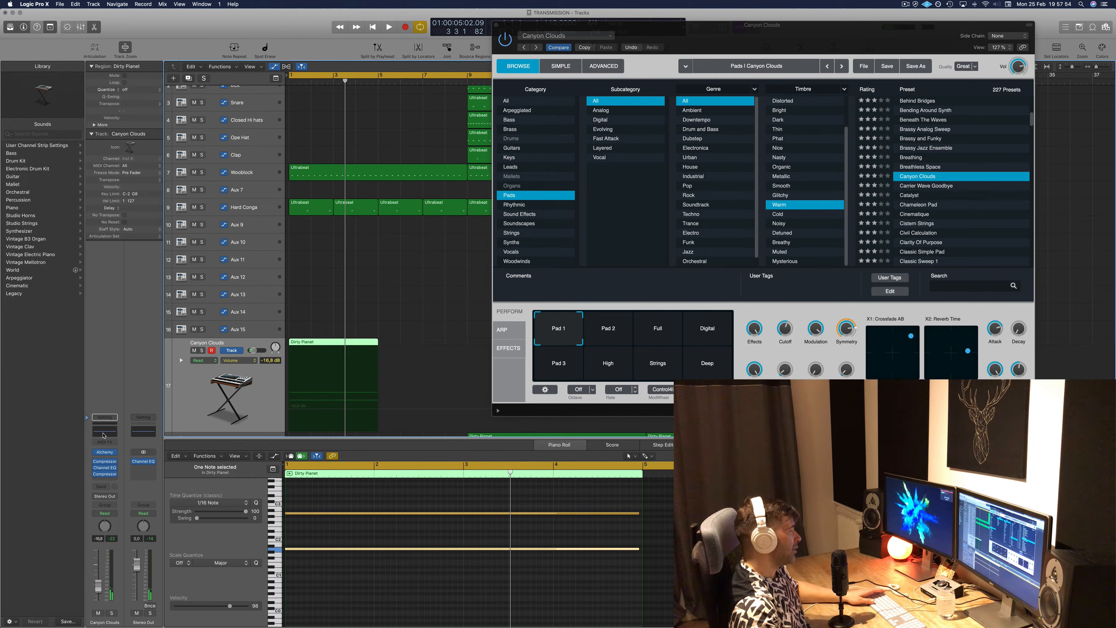
{"action": "left_click", "coordinate": [104, 434]}
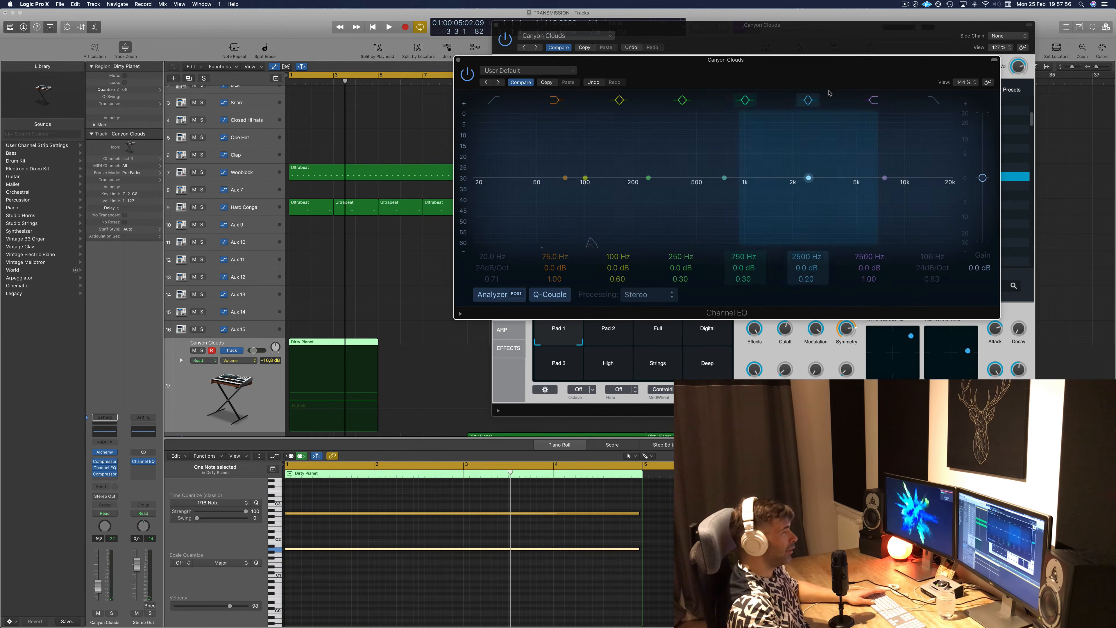
{"action": "left_click", "coordinate": [933, 101]}
{"action": "left_click_drag", "start_coordinate": [583, 201], "coordinate": [811, 195]}
{"action": "left_click_drag", "start_coordinate": [825, 68], "coordinate": [847, 65]}
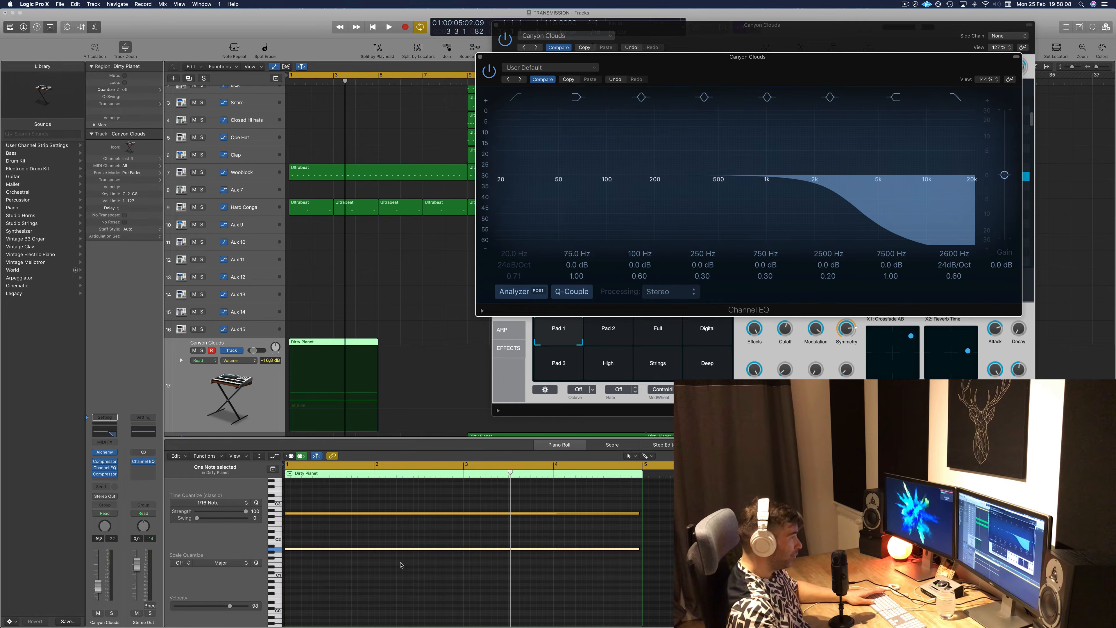
- Audition the two long notes and lower the EQ's high-cut frequency to 520 Hz with Q 0.71
{"action": "left_click", "coordinate": [393, 517]}
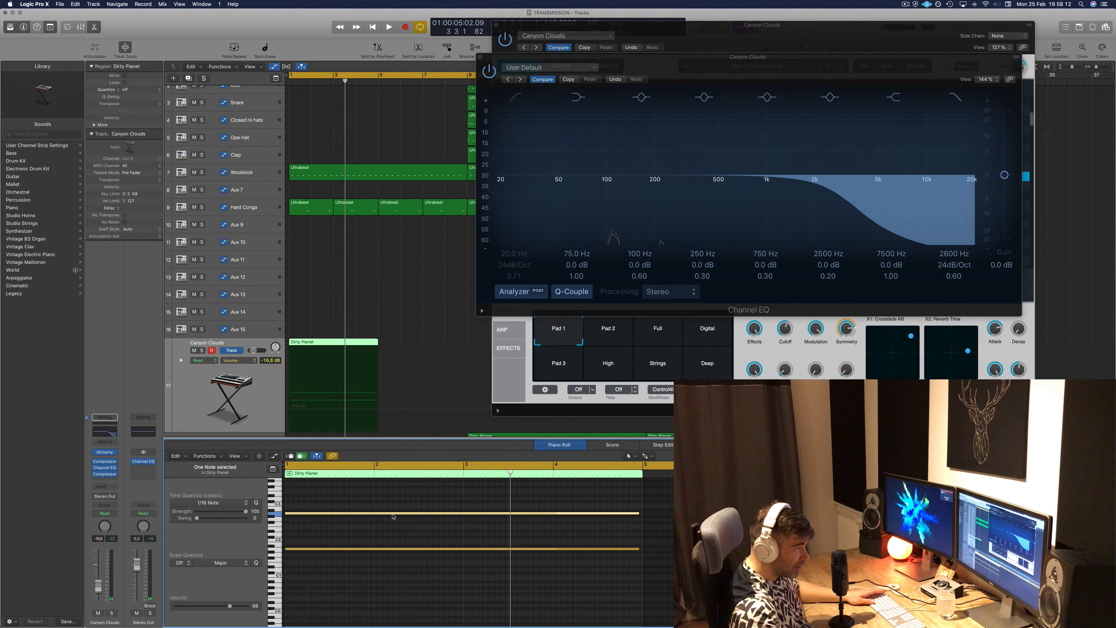
{"action": "left_click", "coordinate": [394, 549]}
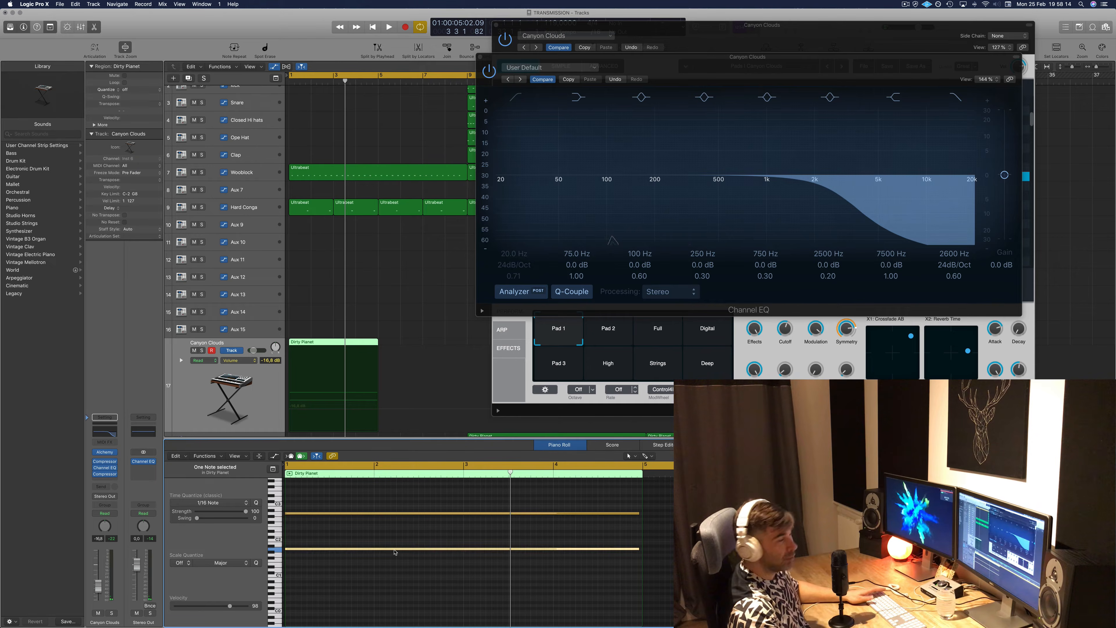
{"action": "key", "text": "space"}
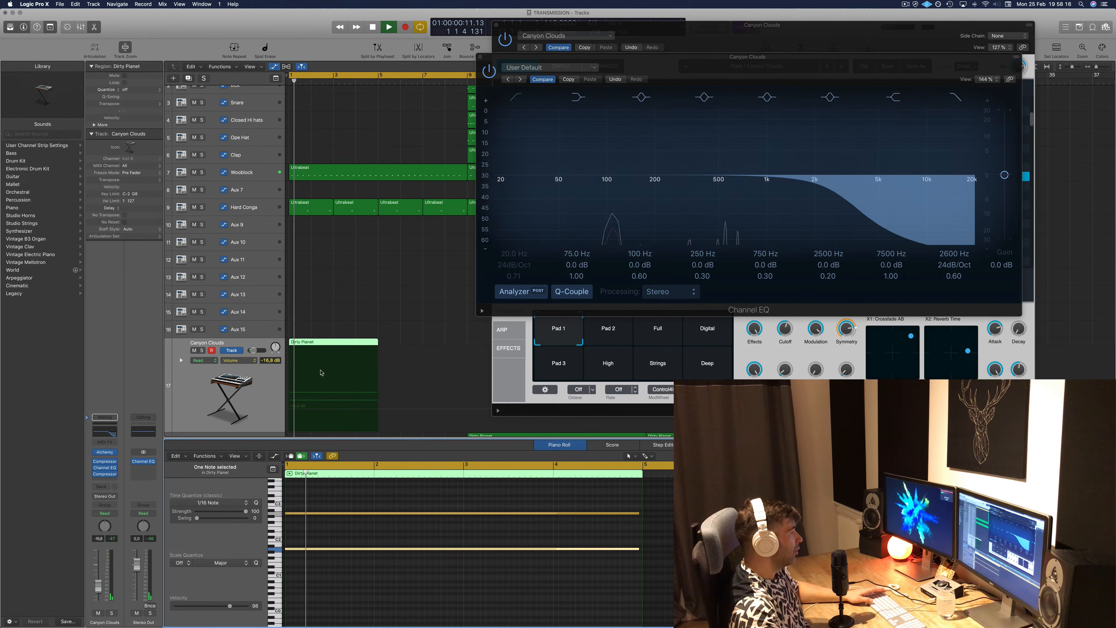
{"action": "left_click", "coordinate": [192, 414]}
{"action": "key", "text": "space"}
{"action": "key", "text": "space"}
{"action": "left_click_drag", "start_coordinate": [833, 191], "coordinate": [712, 189]}
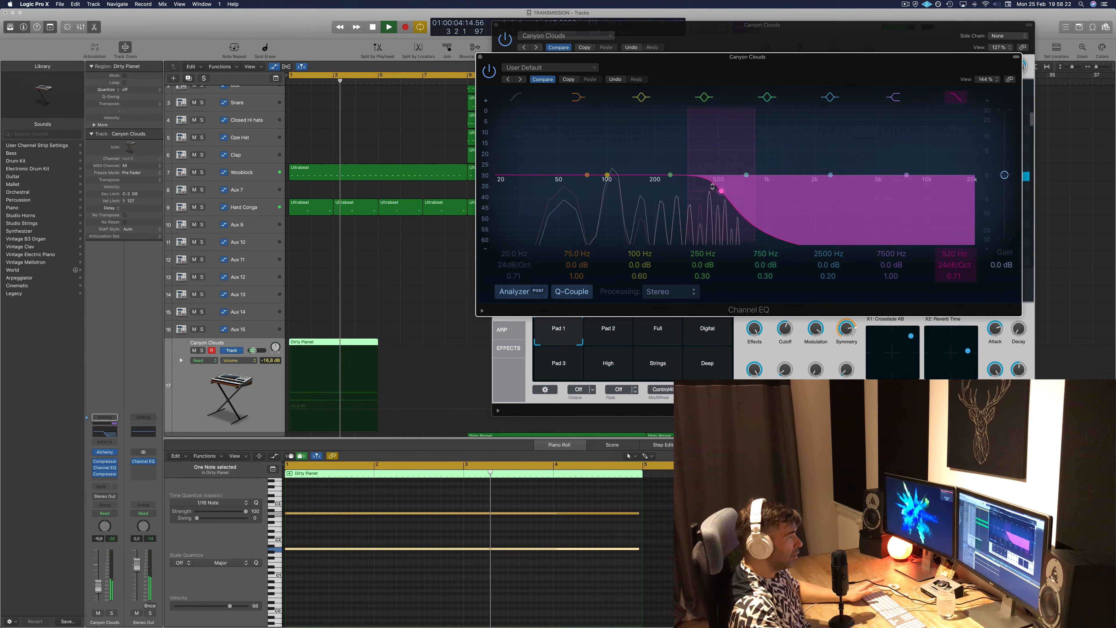
{"action": "left_click_drag", "start_coordinate": [788, 62], "coordinate": [803, 58]}
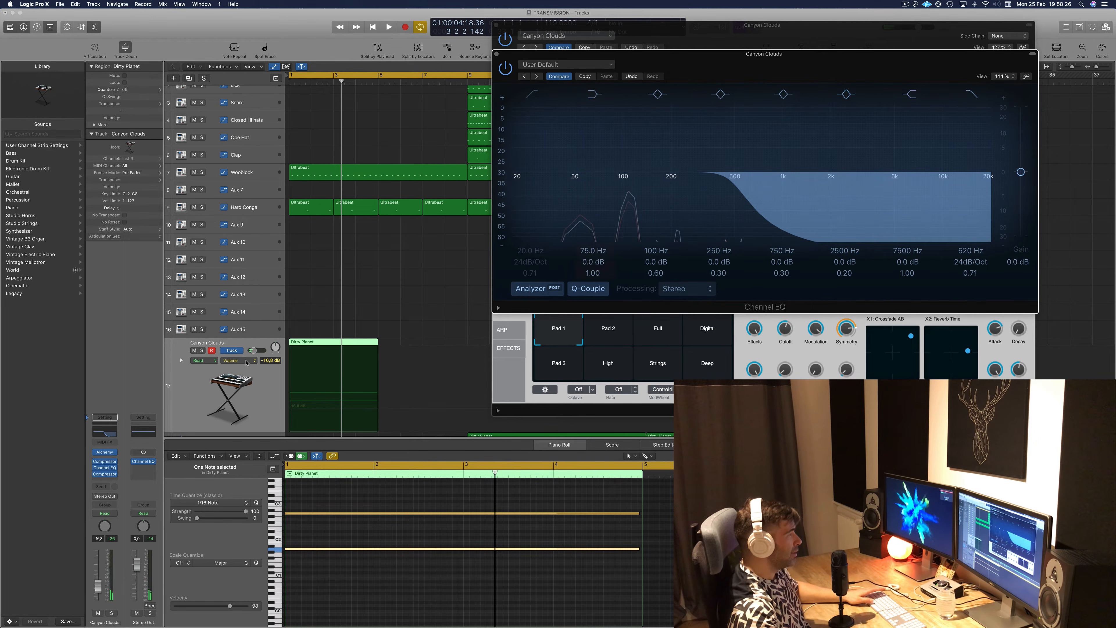
- Lower the Canyon Clouds track's volume to -19.0 dB during playback and close the Channel EQ and Alchemy windows
{"action": "key", "text": "space"}
{"action": "left_click", "coordinate": [496, 53]}
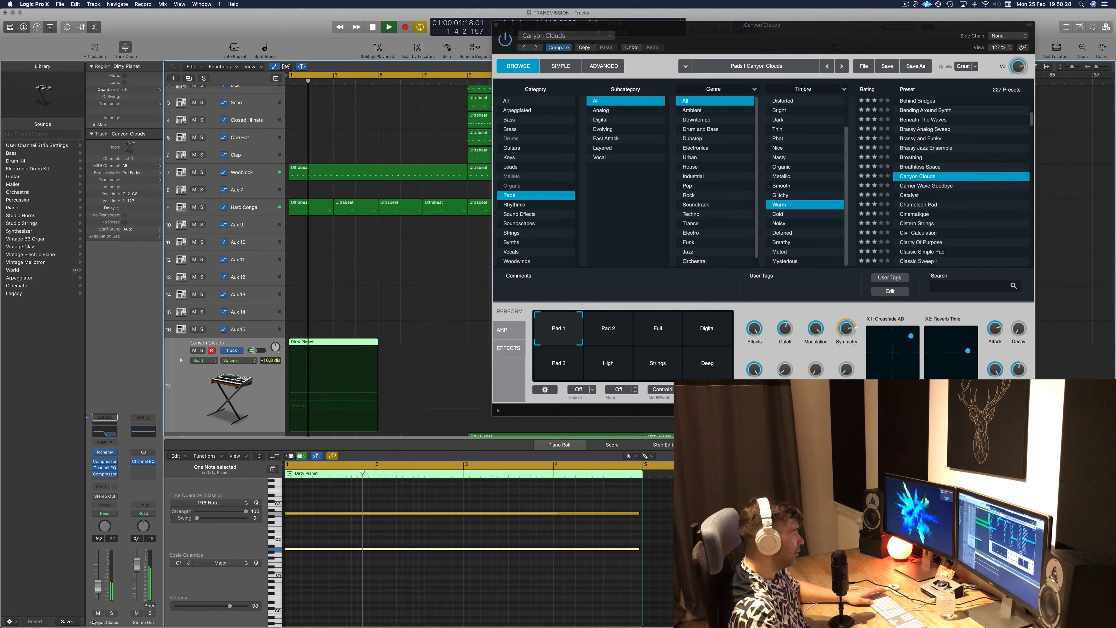
{"action": "key", "text": "space"}
{"action": "key", "text": "space"}
{"action": "left_click_drag", "start_coordinate": [97, 586], "coordinate": [97, 588]}
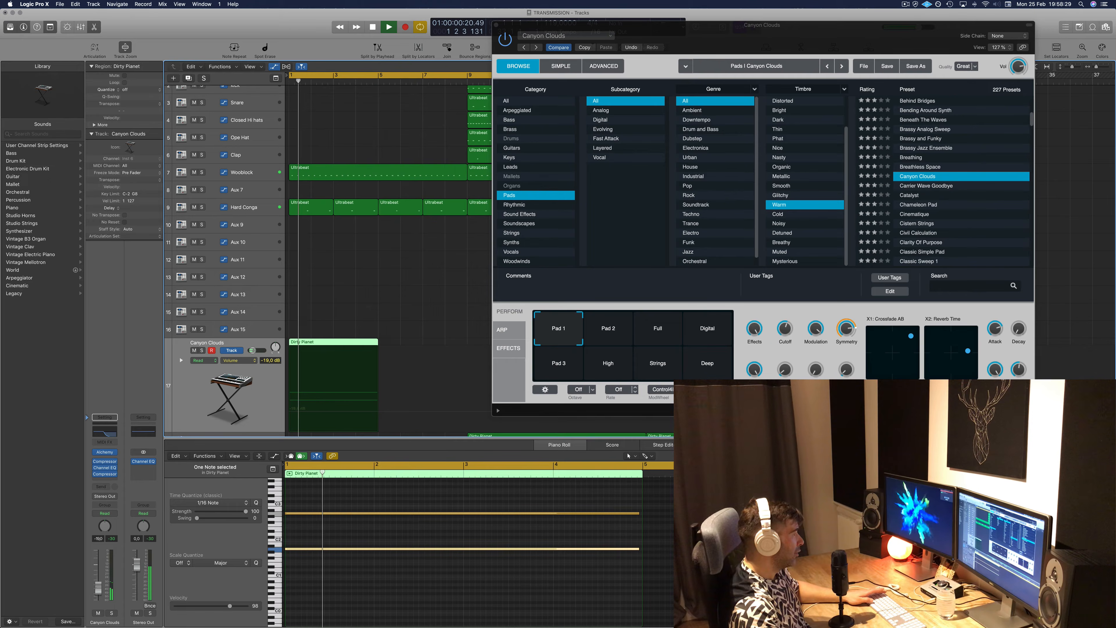
{"action": "left_click", "coordinate": [497, 25]}
{"action": "left_click", "coordinate": [499, 26]}
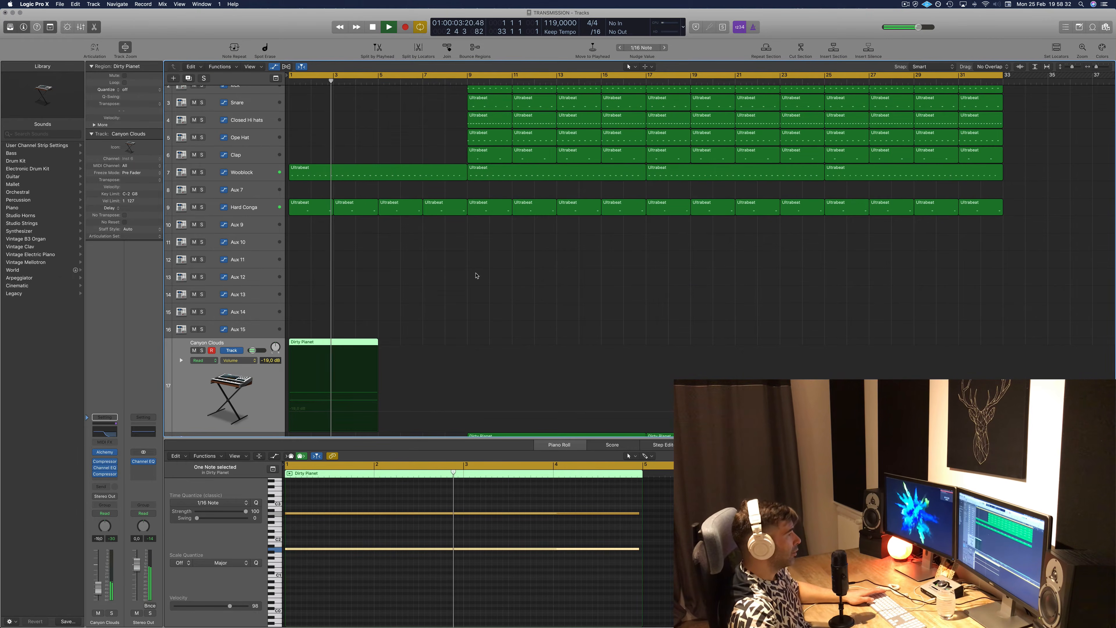
{"action": "scroll", "coordinate": [476, 273], "scroll_direction": "down", "scroll_amount": 3}
{"action": "scroll", "coordinate": [508, 194], "scroll_direction": "down", "scroll_amount": 2}
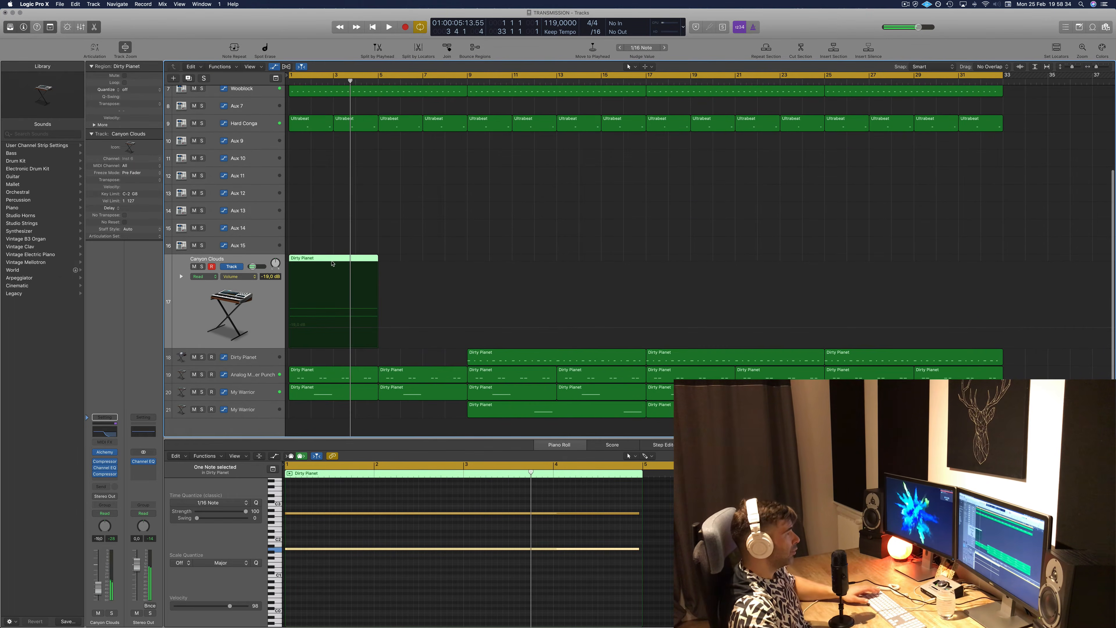
- Copy the Canyon Clouds region to bar 5 and audition the opening bars of the arrangement
{"action": "left_click_drag", "start_coordinate": [329, 260], "coordinate": [418, 261]}
{"action": "scroll", "coordinate": [534, 247], "scroll_direction": "down", "scroll_amount": 1}
{"action": "scroll", "coordinate": [440, 275], "scroll_direction": "up", "scroll_amount": 4}
{"action": "key", "text": "space"}
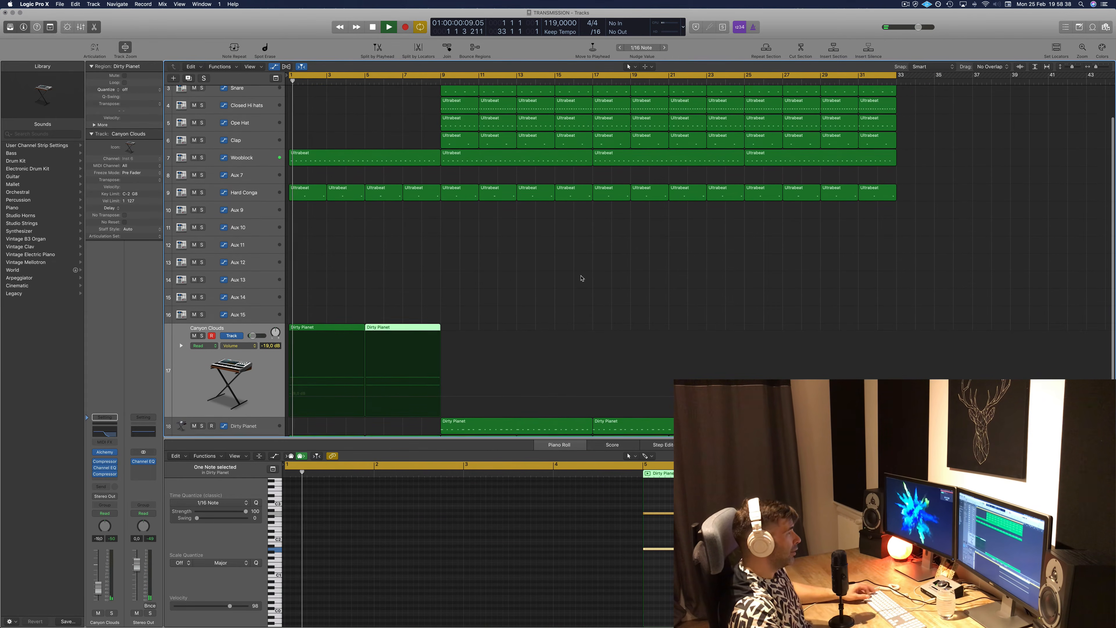
{"action": "scroll", "coordinate": [484, 297], "scroll_direction": "down", "scroll_amount": 1}
{"action": "scroll", "coordinate": [484, 297], "scroll_direction": "down", "scroll_amount": 3}
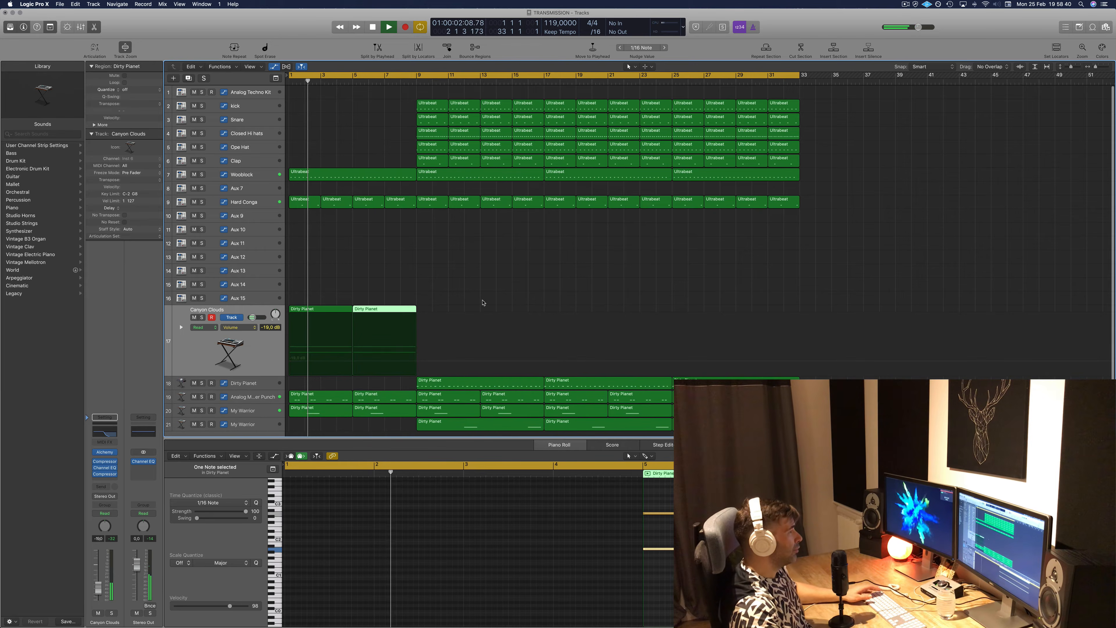
{"action": "left_click", "coordinate": [478, 287]}
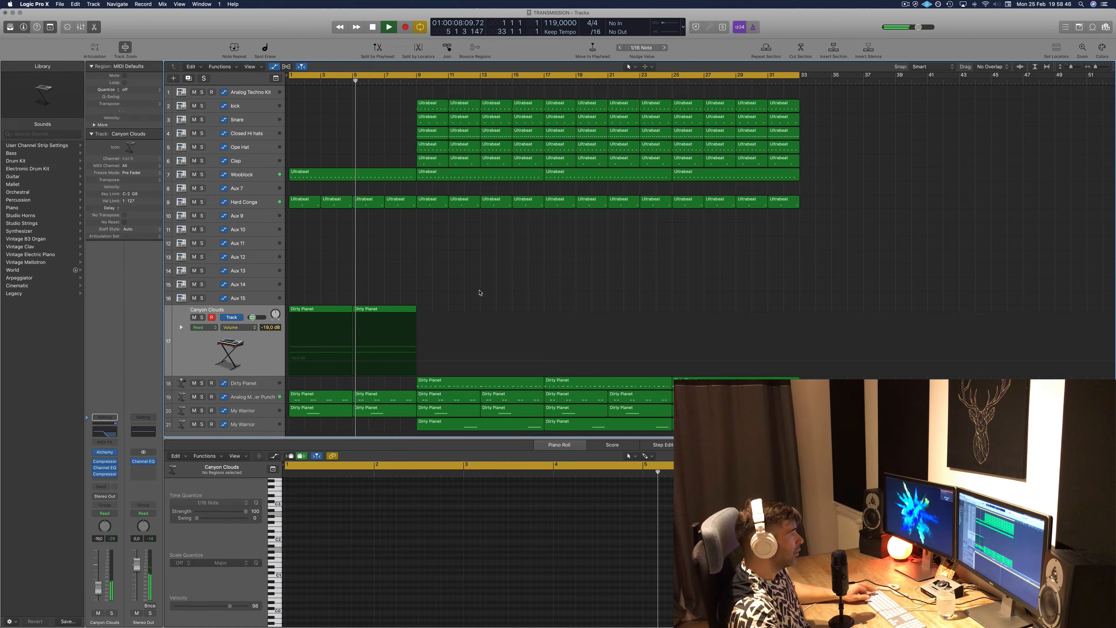
{"action": "scroll", "coordinate": [480, 292], "scroll_direction": "down", "scroll_amount": 3}
{"action": "key", "text": "super+Right"}
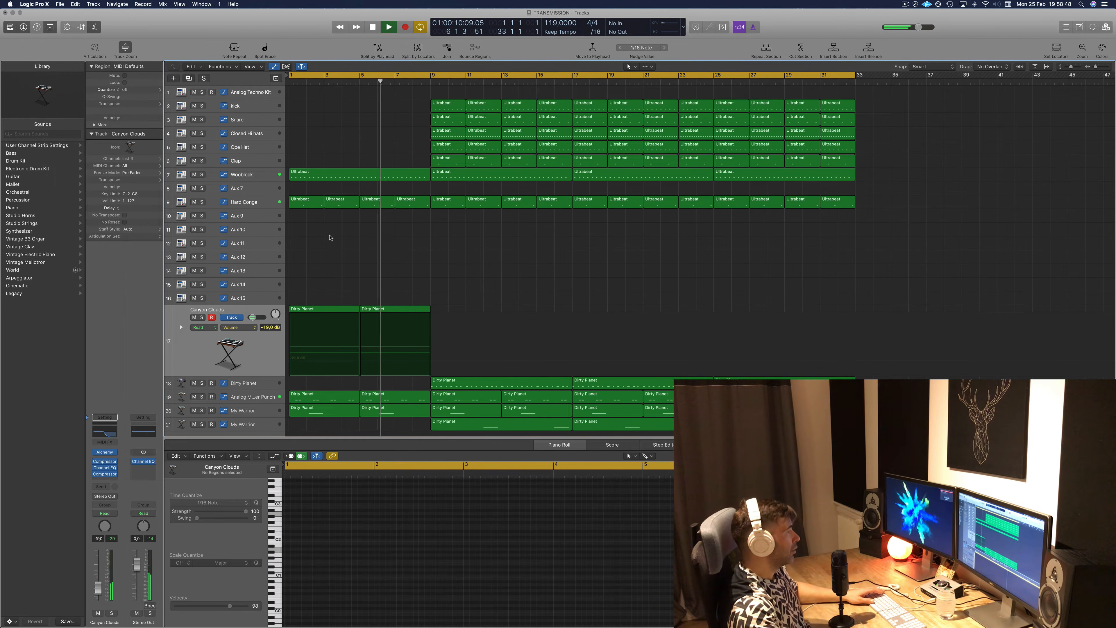
{"action": "key", "text": "space"}
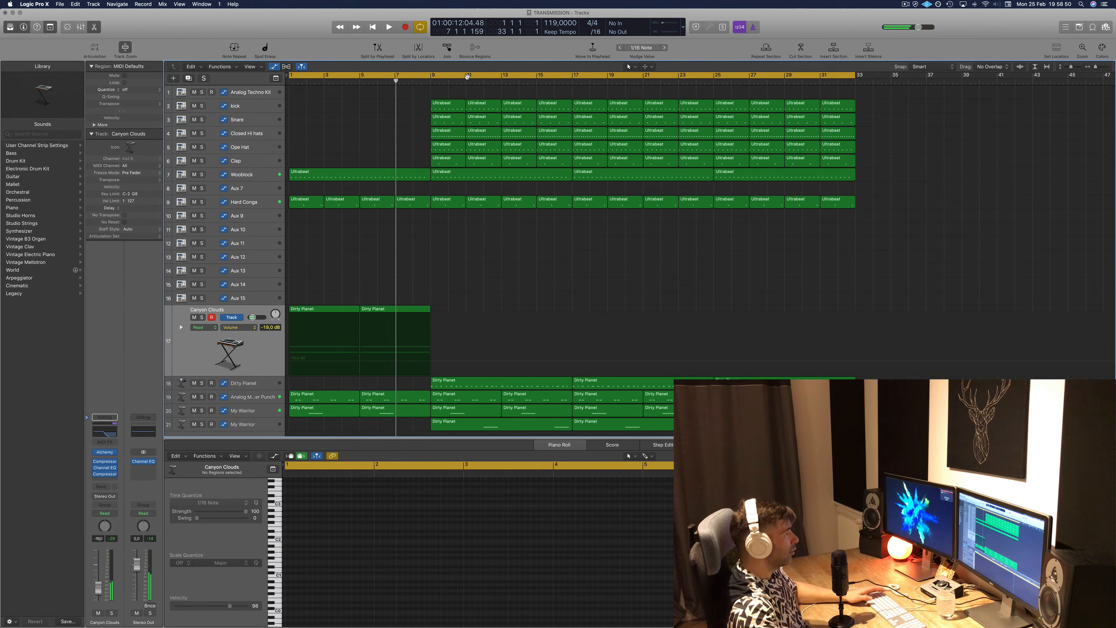
- Delete the Snare, Closed Hi hats, Ope Hat, Clap and Dirty Planet track regions between bars 9 and 17
{"action": "left_click_drag", "start_coordinate": [417, 113], "coordinate": [571, 167]}
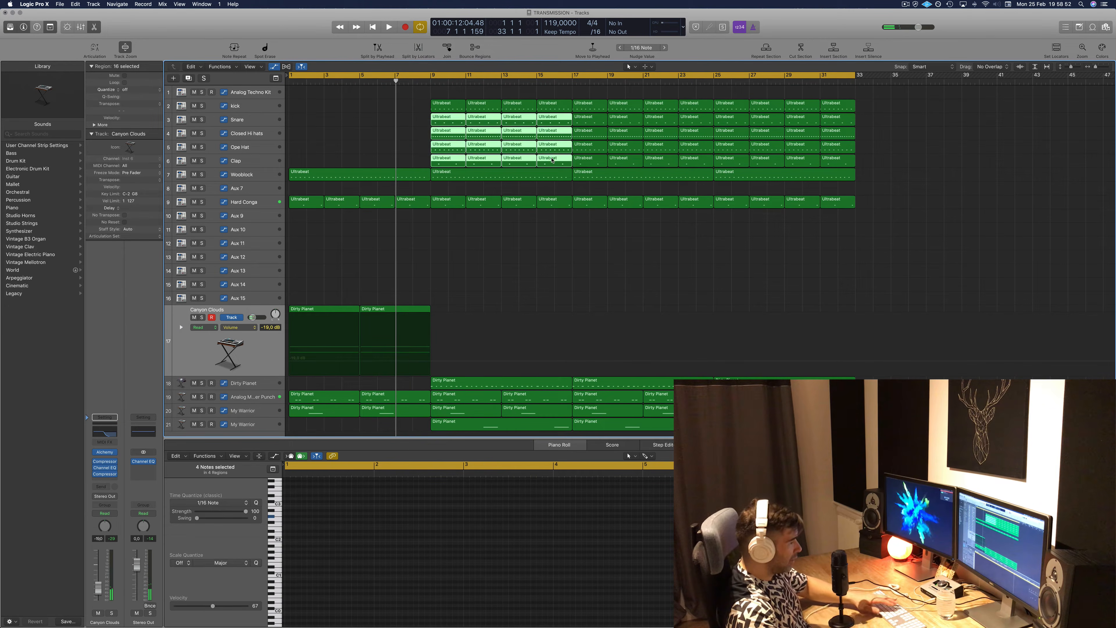
{"action": "key", "text": "Delete"}
{"action": "key", "text": "super+BackSpace"}
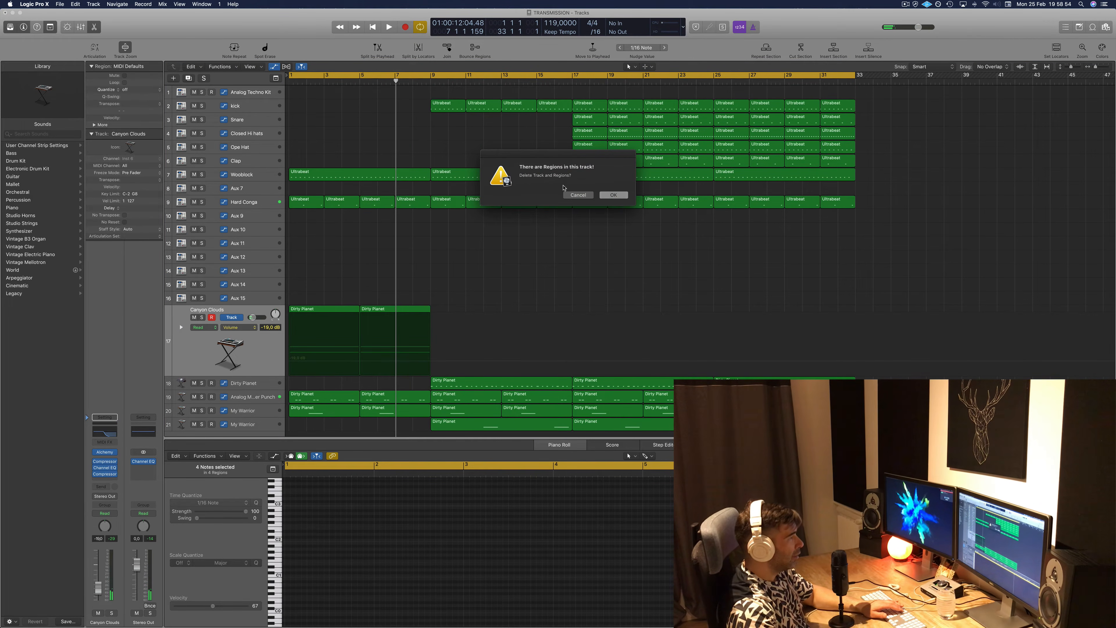
{"action": "left_click", "coordinate": [613, 194]}
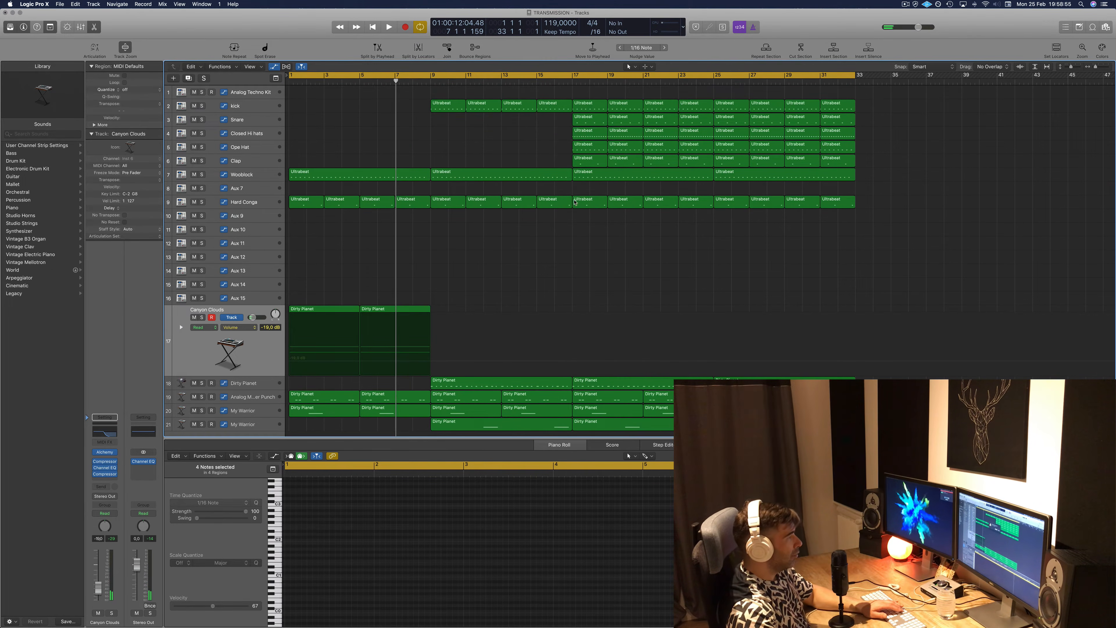
{"action": "left_click", "coordinate": [488, 385]}
{"action": "key", "text": "Delete"}
- Copy the two Canyon Clouds regions to bar 9 during playback, extending the pad to bar 17
{"action": "key", "text": "space"}
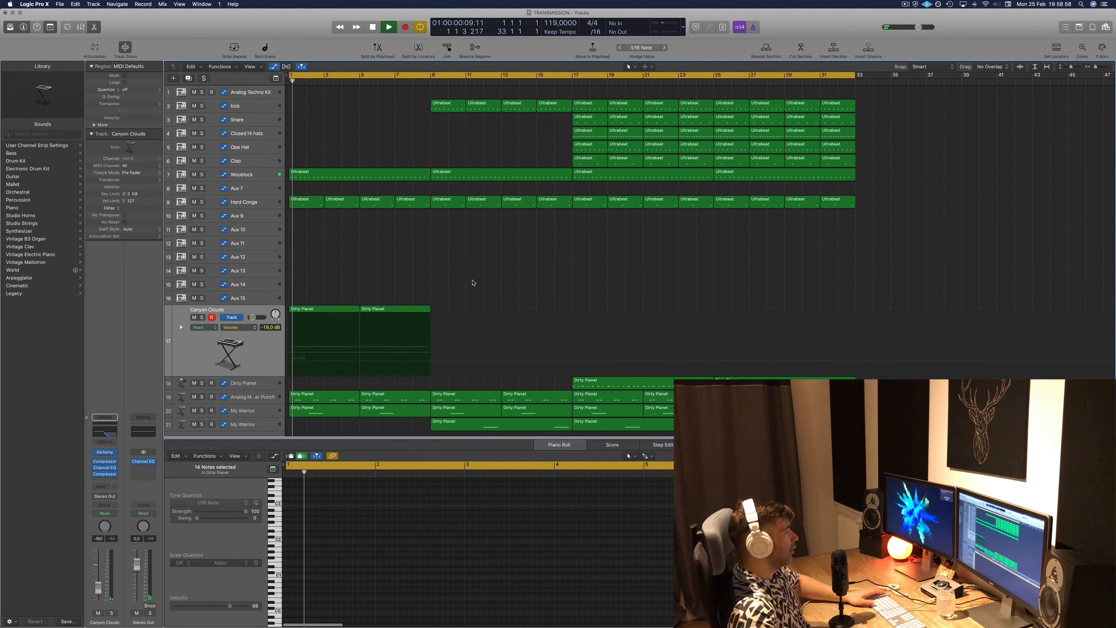
{"action": "mouse_move", "coordinate": [464, 312]}
{"action": "left_mouse_down"}
{"action": "mouse_move", "coordinate": [335, 312]}
{"action": "mouse_move", "coordinate": [479, 312]}
{"action": "left_mouse_up"}
{"action": "left_click", "coordinate": [177, 346]}
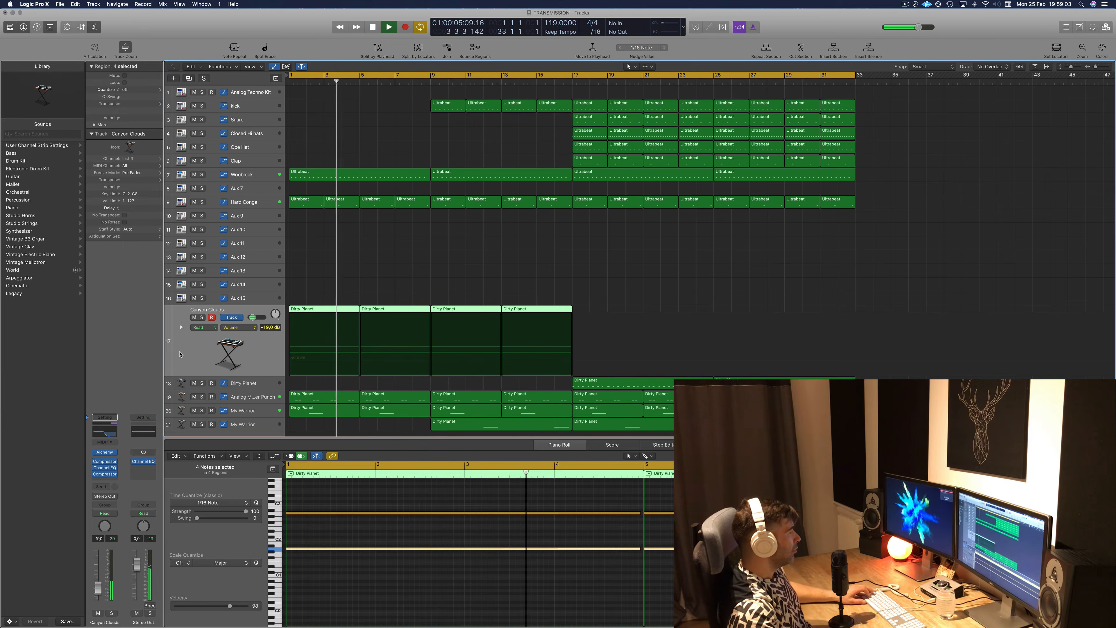
- Examine the last Compressor on the Canyon Clouds track during playback and close its window
{"action": "left_click", "coordinate": [104, 475]}
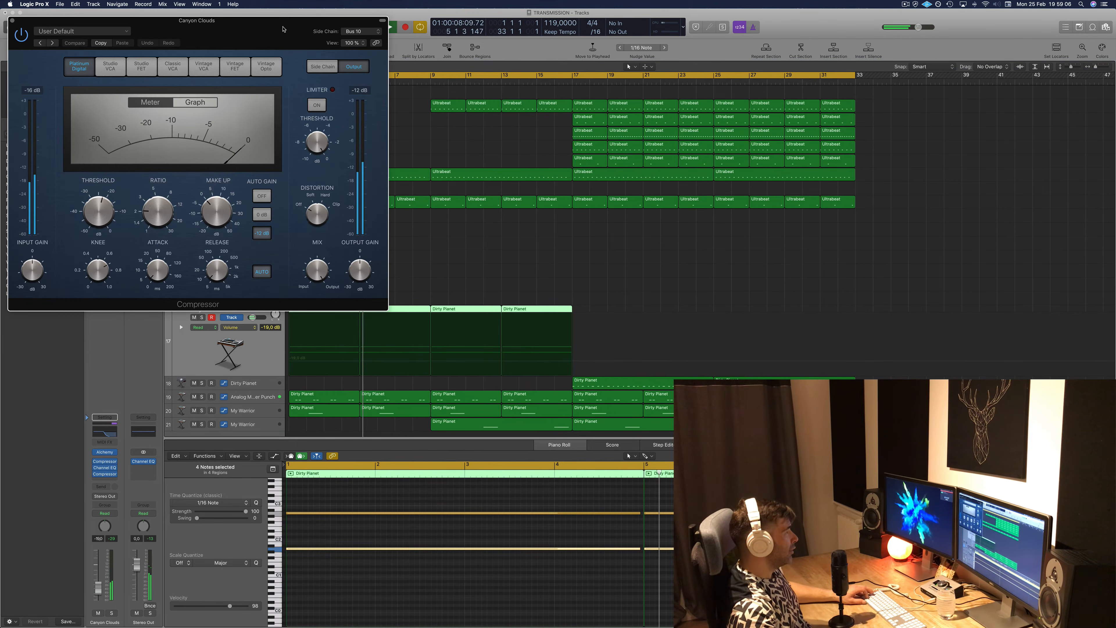
{"action": "left_click_drag", "start_coordinate": [283, 30], "coordinate": [1005, 101]}
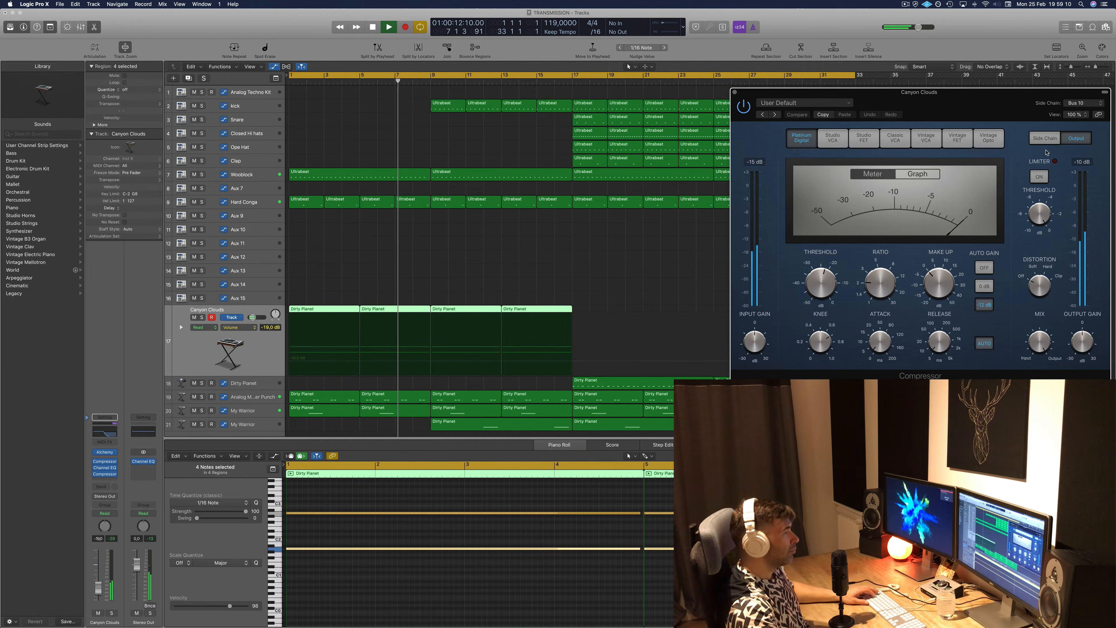
{"action": "left_click_drag", "start_coordinate": [1014, 106], "coordinate": [894, 139]}
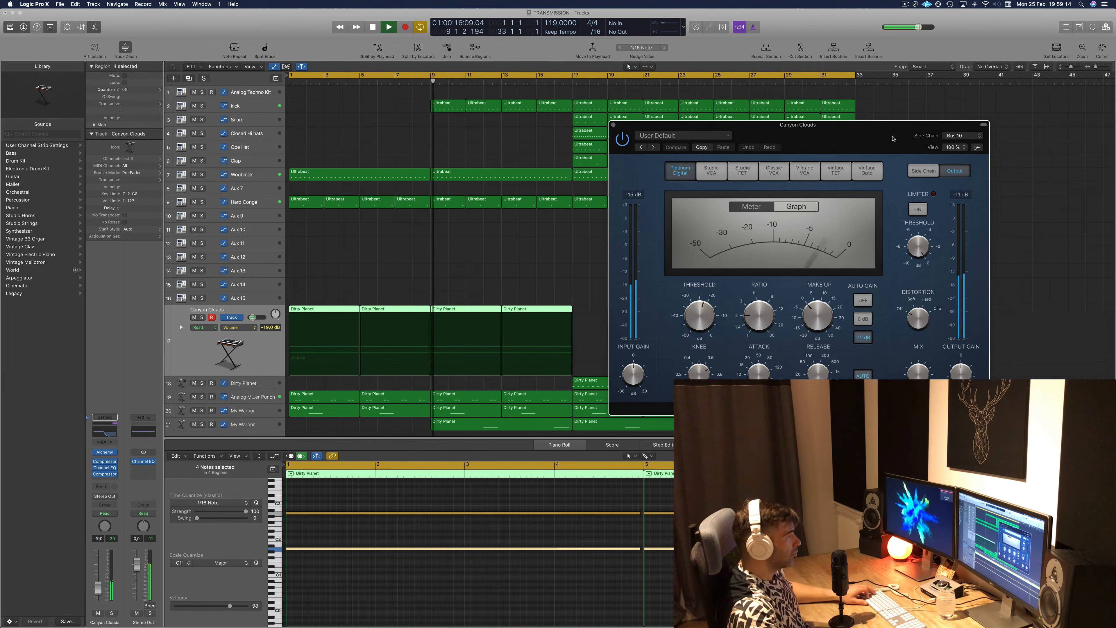
{"action": "left_click_drag", "start_coordinate": [894, 139], "coordinate": [890, 138]}
{"action": "left_click", "coordinate": [610, 125]}
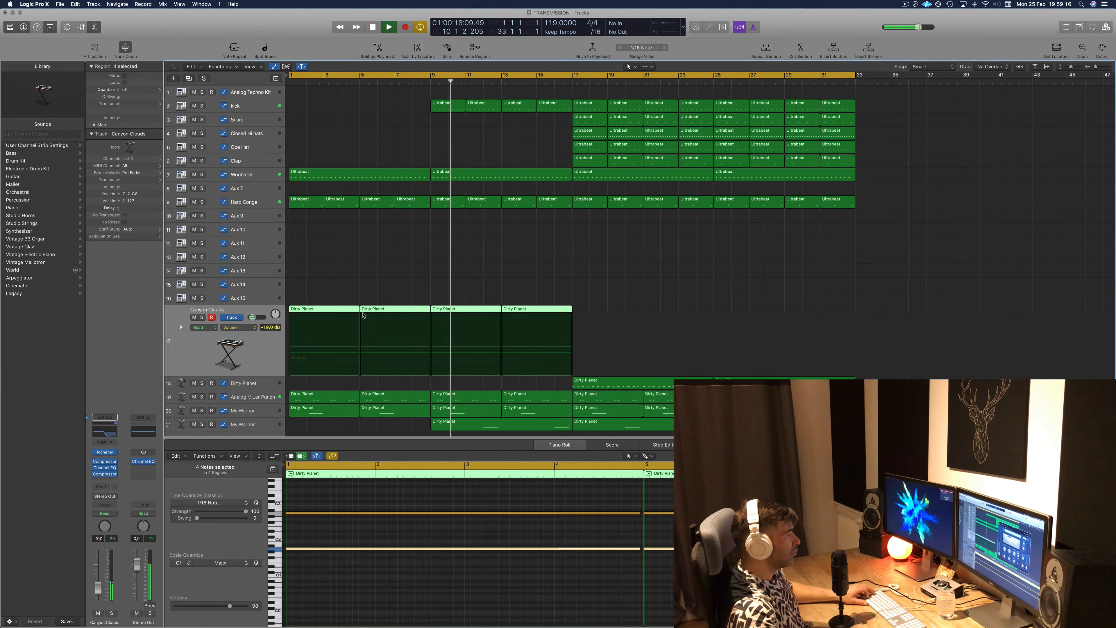
- Set the cycle range to bars 9 to 17 and audition that section
{"action": "key", "text": "super+Left"}
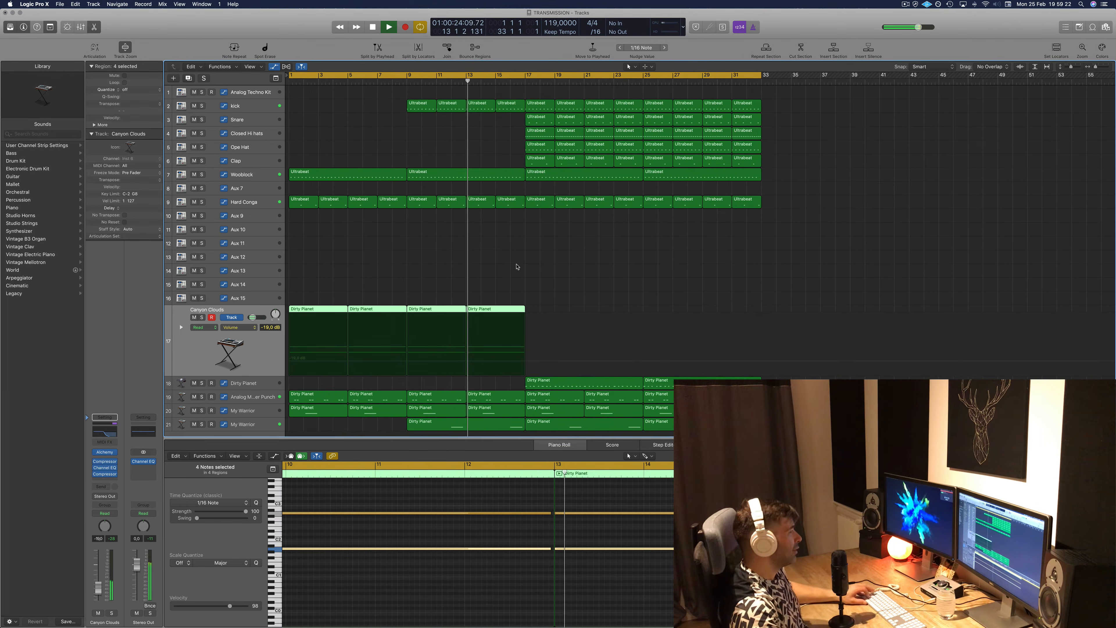
{"action": "key", "text": "super+Left"}
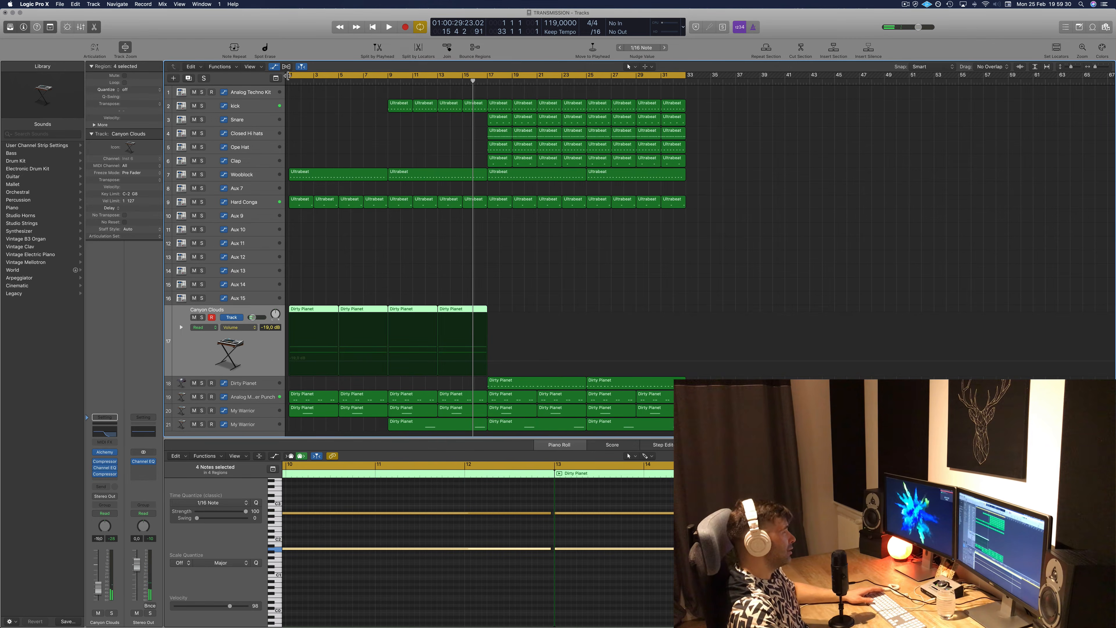
{"action": "left_click_drag", "start_coordinate": [288, 76], "coordinate": [487, 80]}
{"action": "left_click", "coordinate": [389, 76]}
{"action": "key", "text": "space"}
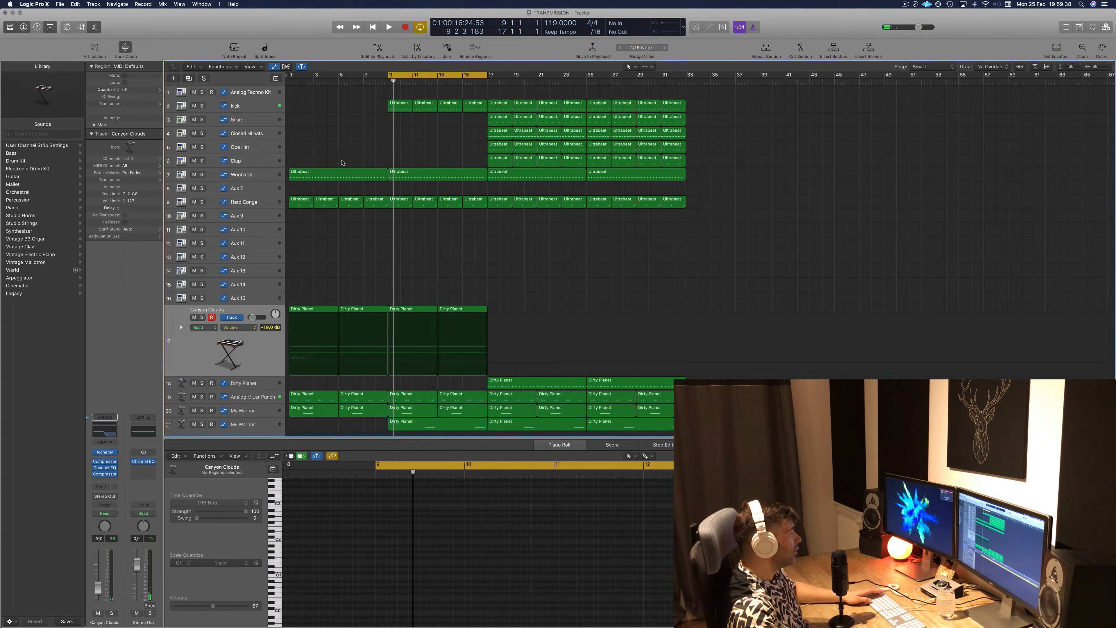
{"action": "key", "text": "space"}
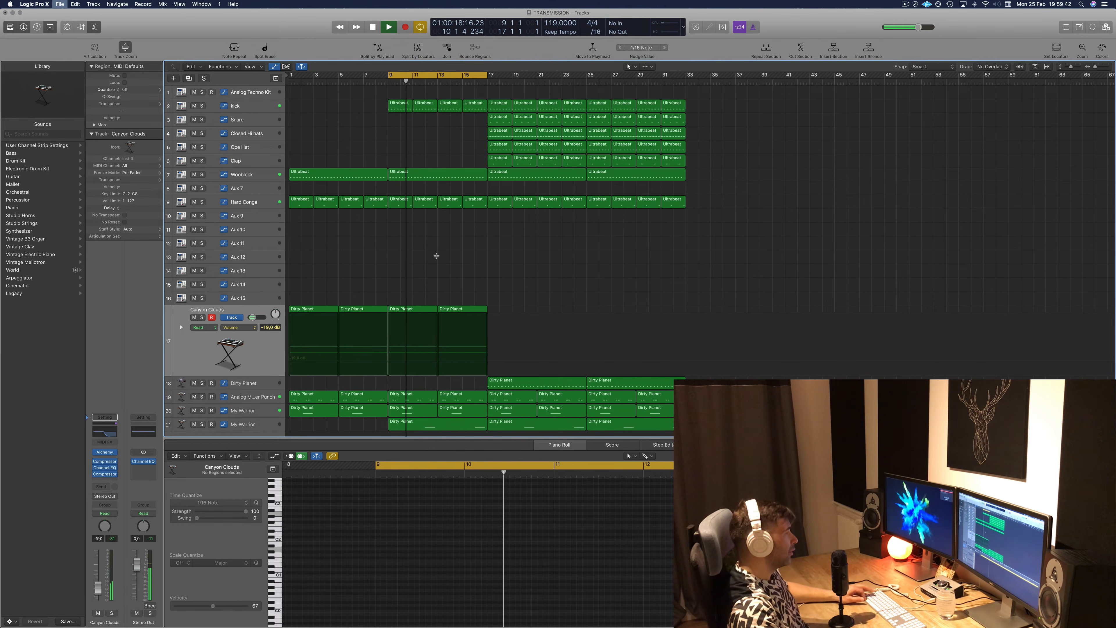
{"action": "key", "text": "super+Left"}
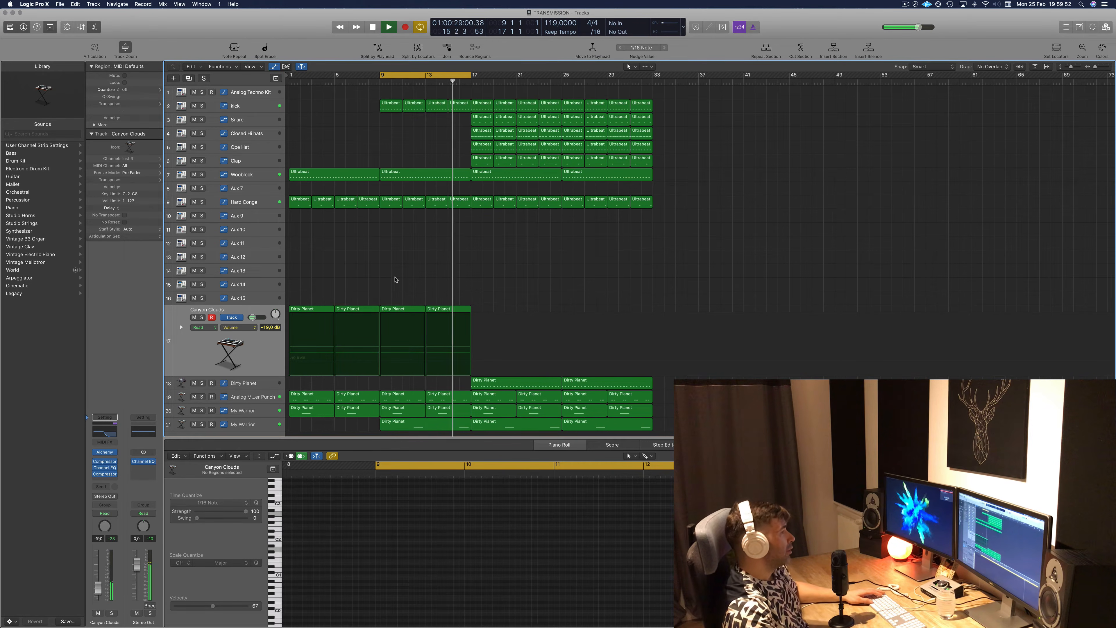
{"action": "key", "text": "space"}
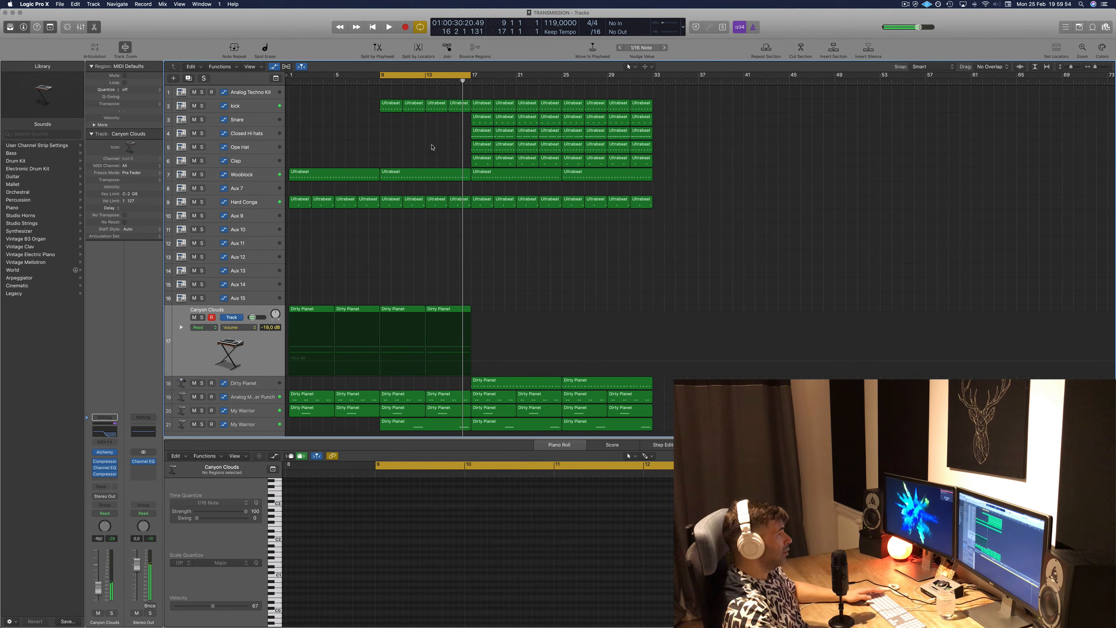
- Set the cycle range to bars 17 to 33 and repeat that section twice, extending the arrangement to bar 65
{"action": "left_click_drag", "start_coordinate": [449, 123], "coordinate": [561, 163]}
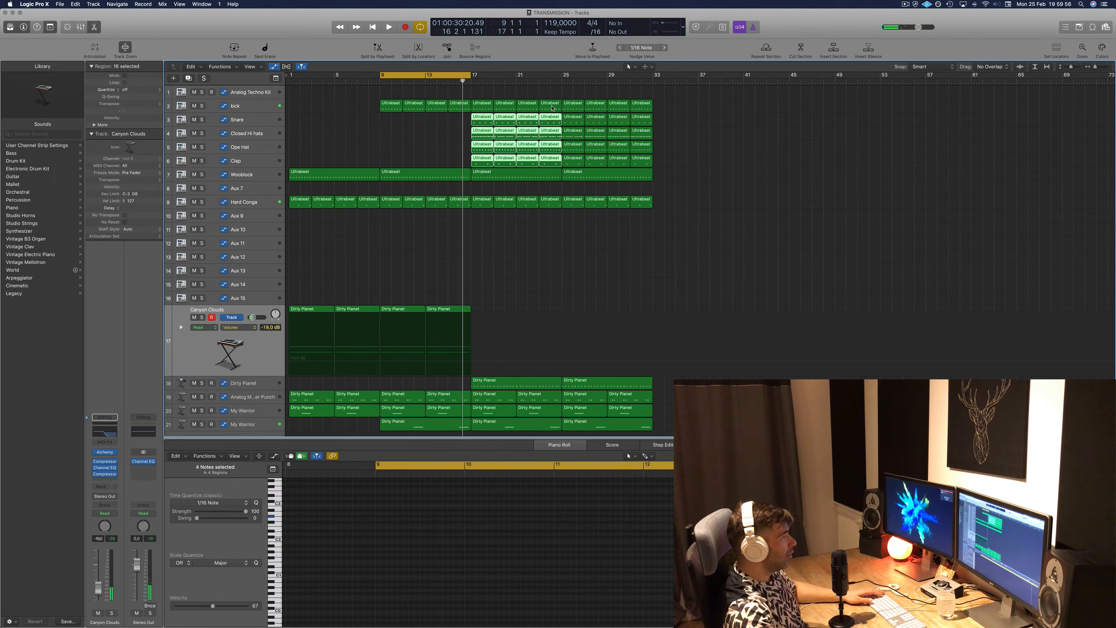
{"action": "left_click_drag", "start_coordinate": [447, 77], "coordinate": [652, 83]}
{"action": "key", "text": "ctrl+super+r"}
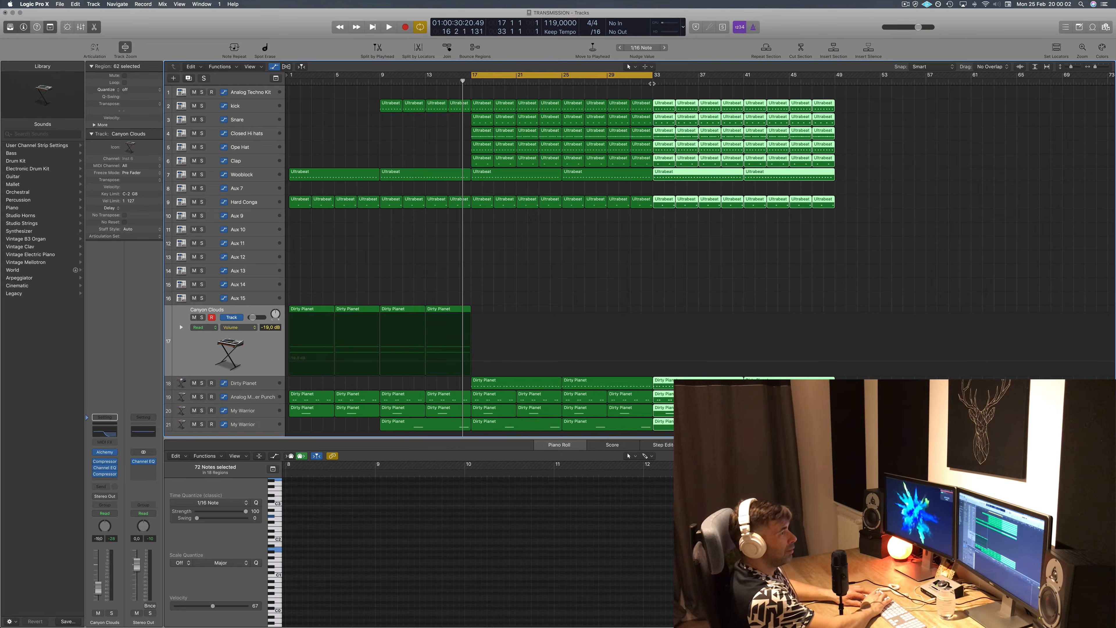
{"action": "key", "text": "ctrl+super+r"}
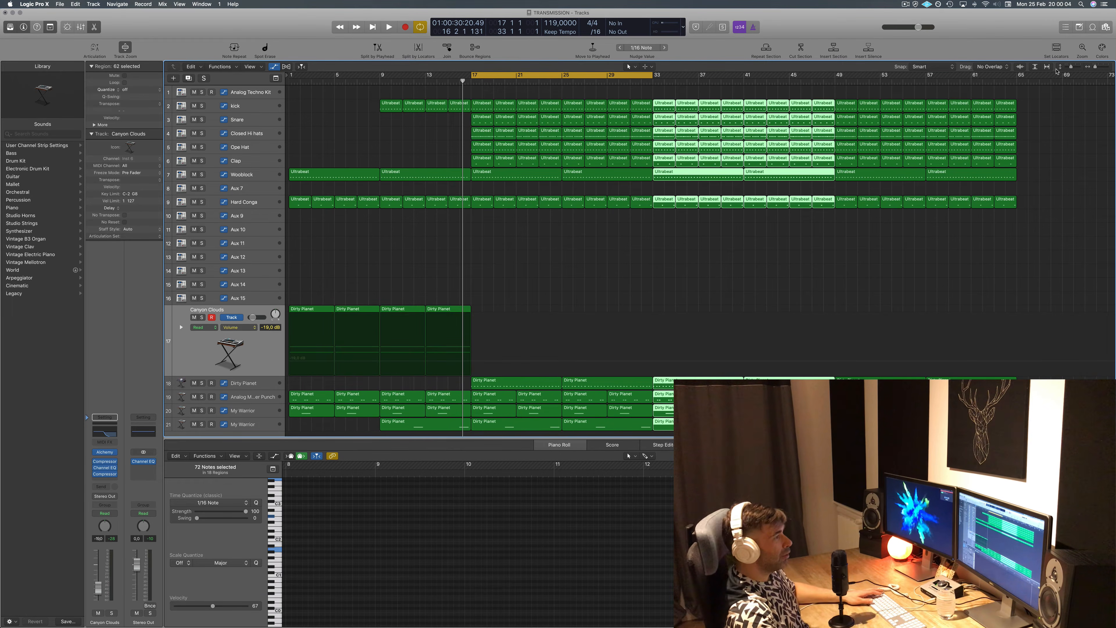
- Show the secondary ruler in the Tracks area and deselect the repeated regions
{"action": "left_click", "coordinate": [251, 67]}
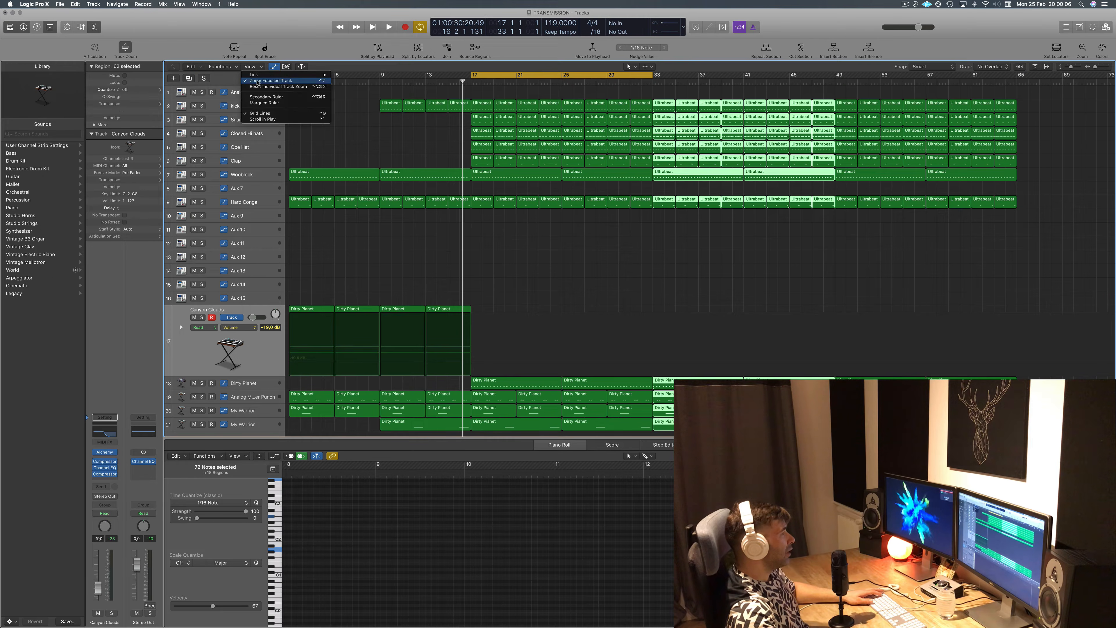
{"action": "left_click", "coordinate": [266, 97]}
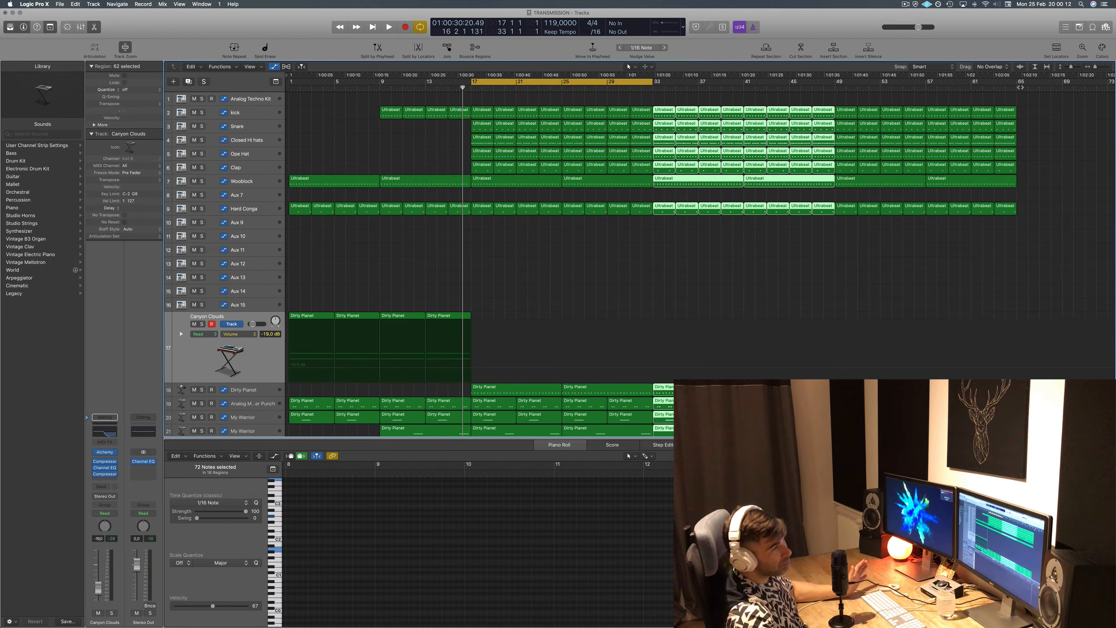
{"action": "left_click", "coordinate": [792, 307]}
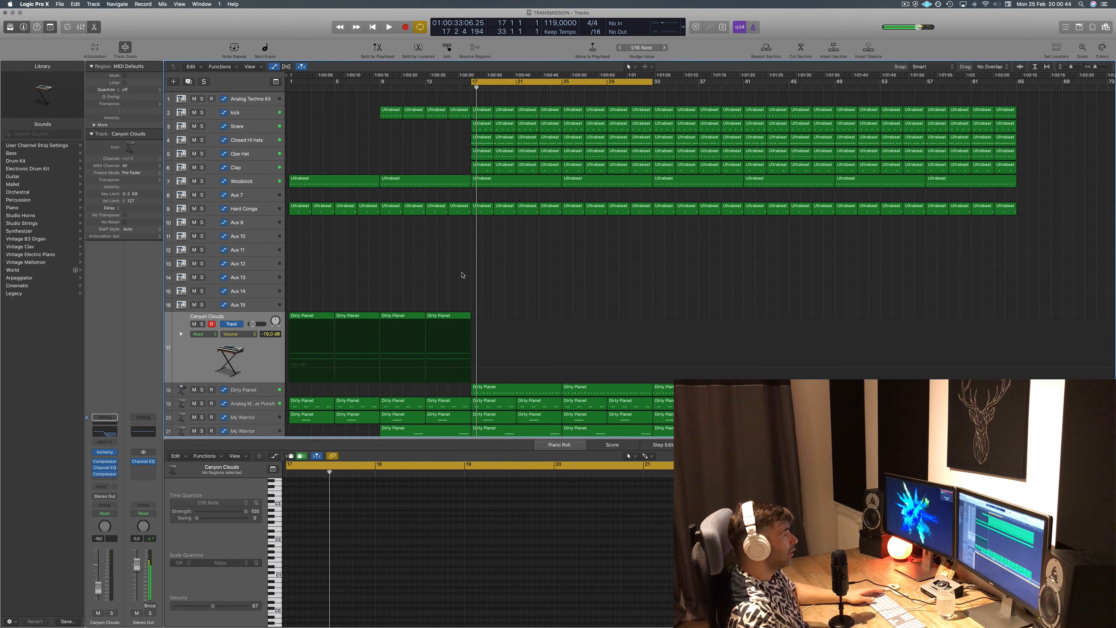
- Delete the Snare, Closed Hi hats, Ope Hat and Clap regions from bars 17 to 25 and copy the four Canyon Clouds regions to bar 17
{"action": "left_click_drag", "start_coordinate": [460, 122], "coordinate": [557, 171]}
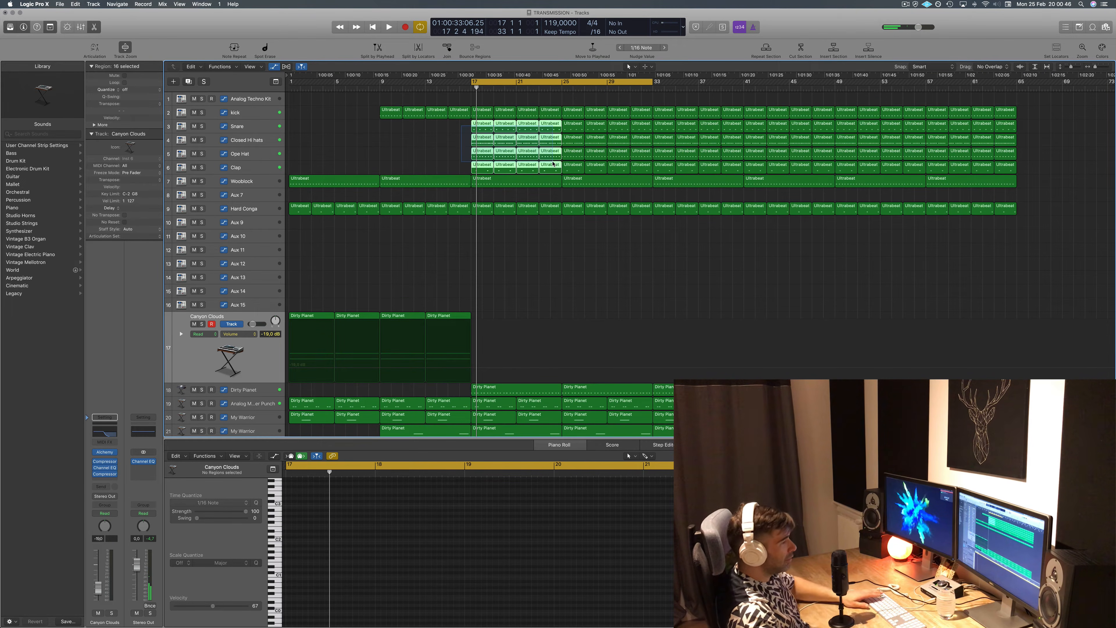
{"action": "key", "text": "Delete"}
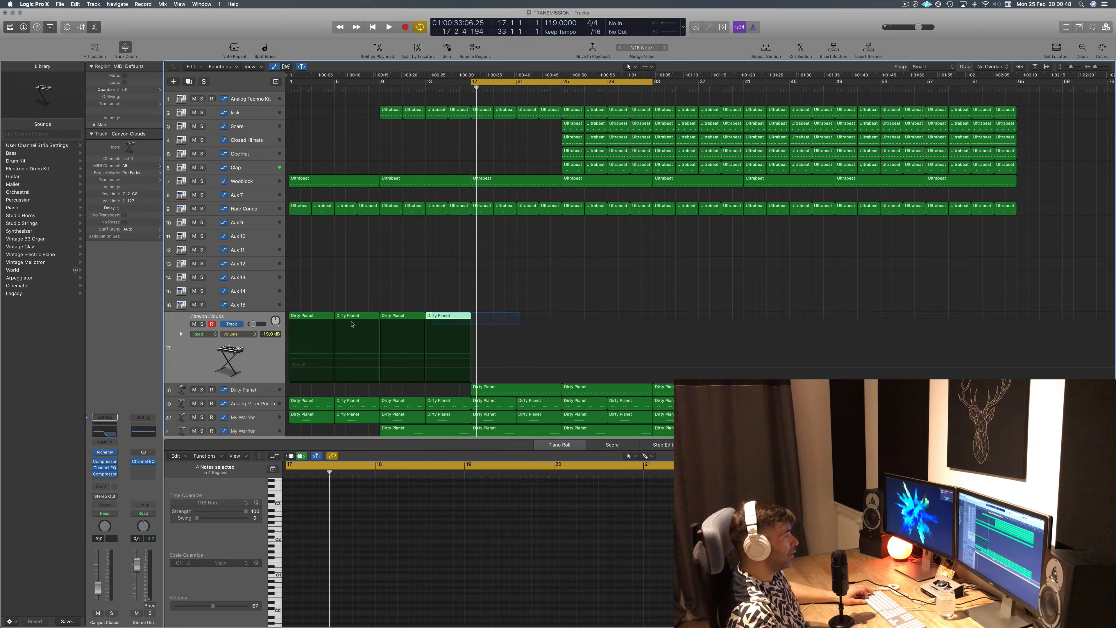
{"action": "left_click_drag", "start_coordinate": [351, 324], "coordinate": [482, 321]}
{"action": "key", "text": "space"}
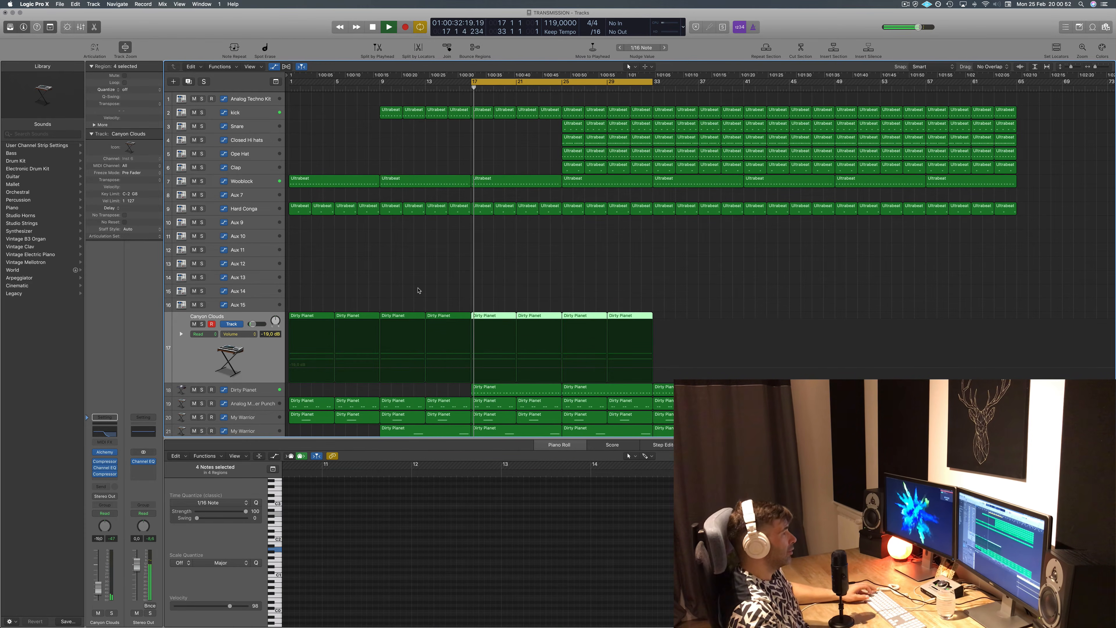
- Delete the regions on both My Warrior tracks between bars 17 and 25 while auditioning the section
{"action": "left_click", "coordinate": [419, 290]}
{"action": "key", "text": "super+Left"}
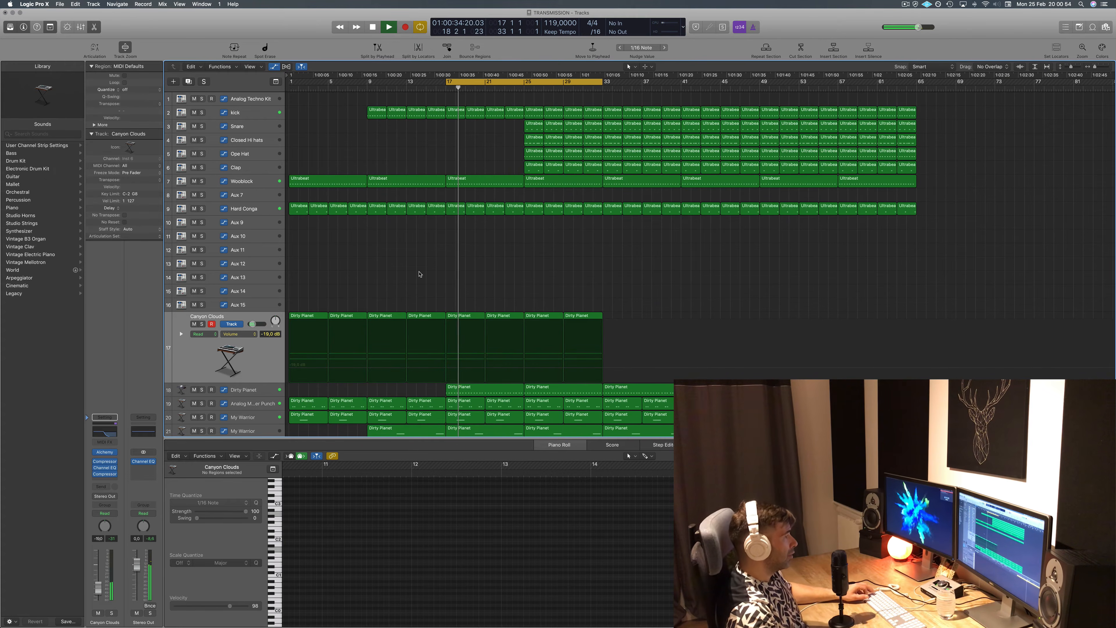
{"action": "key", "text": "super+Left"}
{"action": "key", "text": "super+Left"}
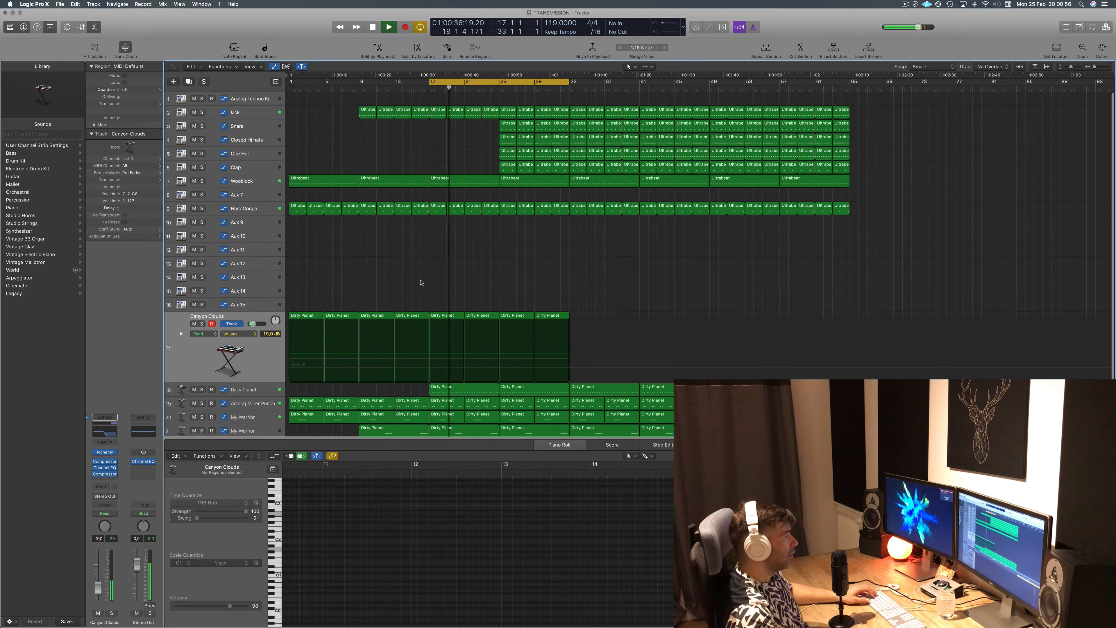
{"action": "scroll", "coordinate": [421, 283], "scroll_direction": "down", "scroll_amount": 3}
{"action": "left_click_drag", "start_coordinate": [434, 423], "coordinate": [486, 404]}
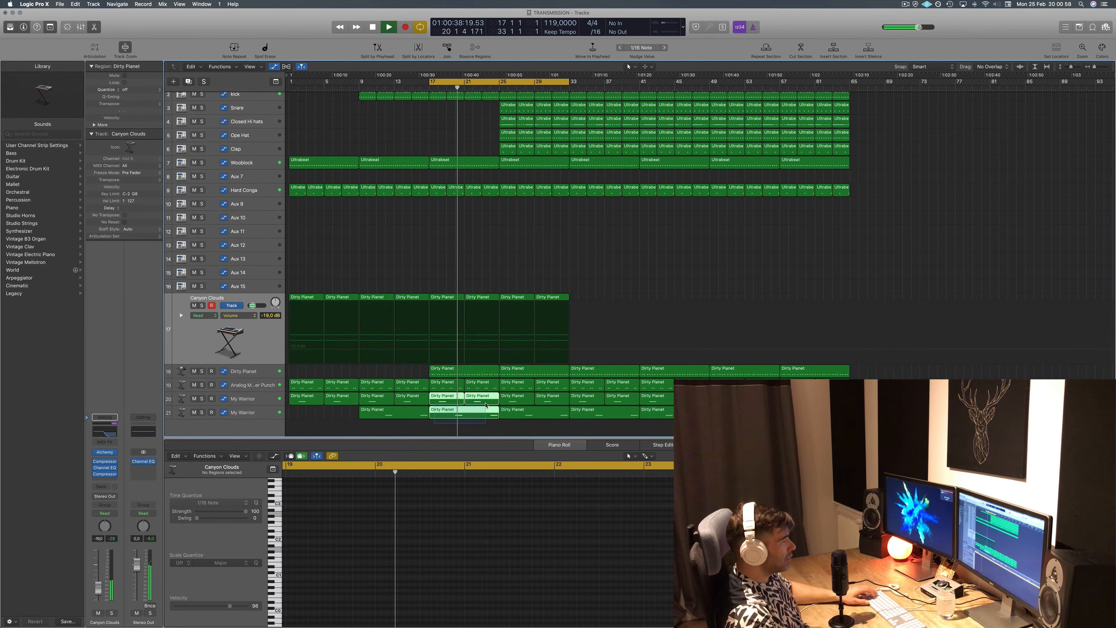
{"action": "key", "text": "Delete"}
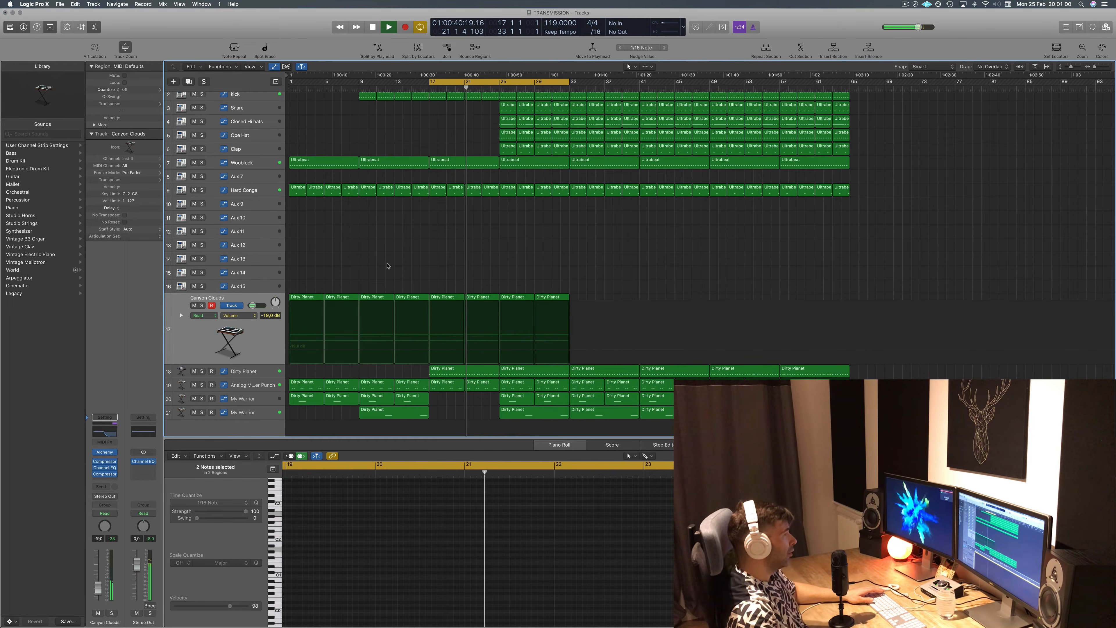
{"action": "scroll", "coordinate": [387, 267], "scroll_direction": "up", "scroll_amount": 2}
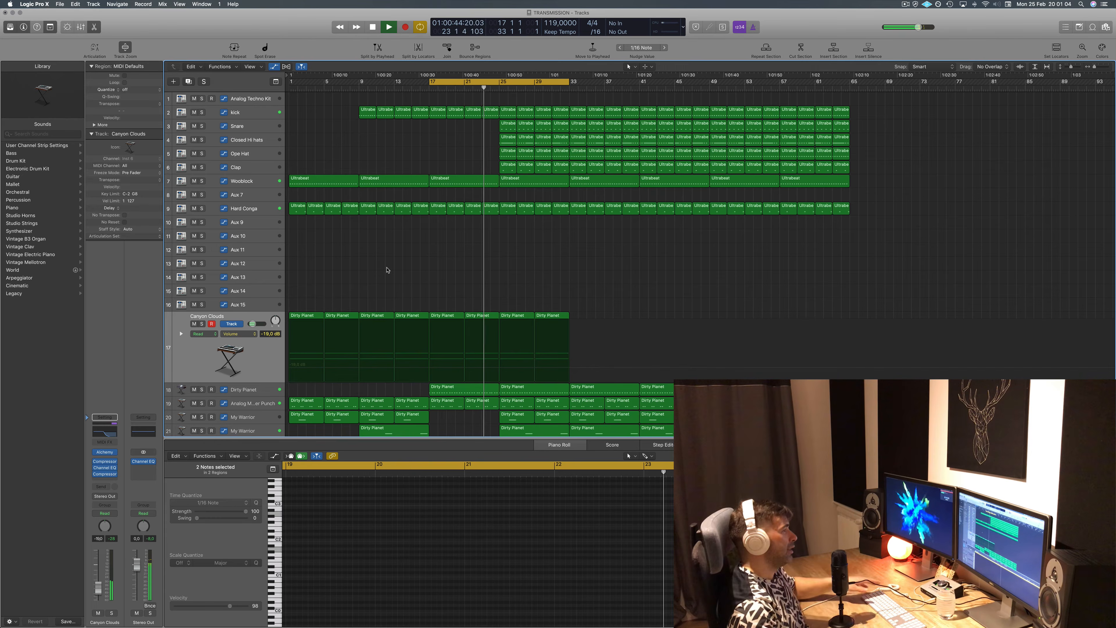
{"action": "key", "text": "space"}
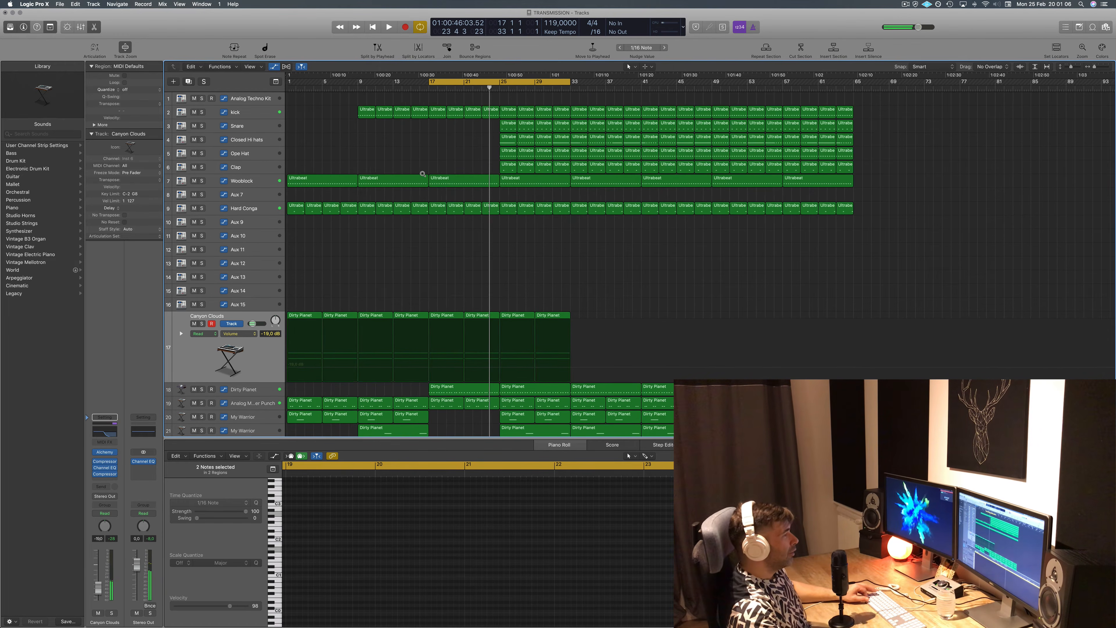
- Select two notes in the kick region that starts at bar 23, clearing the selection again when finished
{"action": "key", "text": "super+Right"}
{"action": "key", "text": "super+Right"}
{"action": "left_click", "coordinate": [500, 116]}
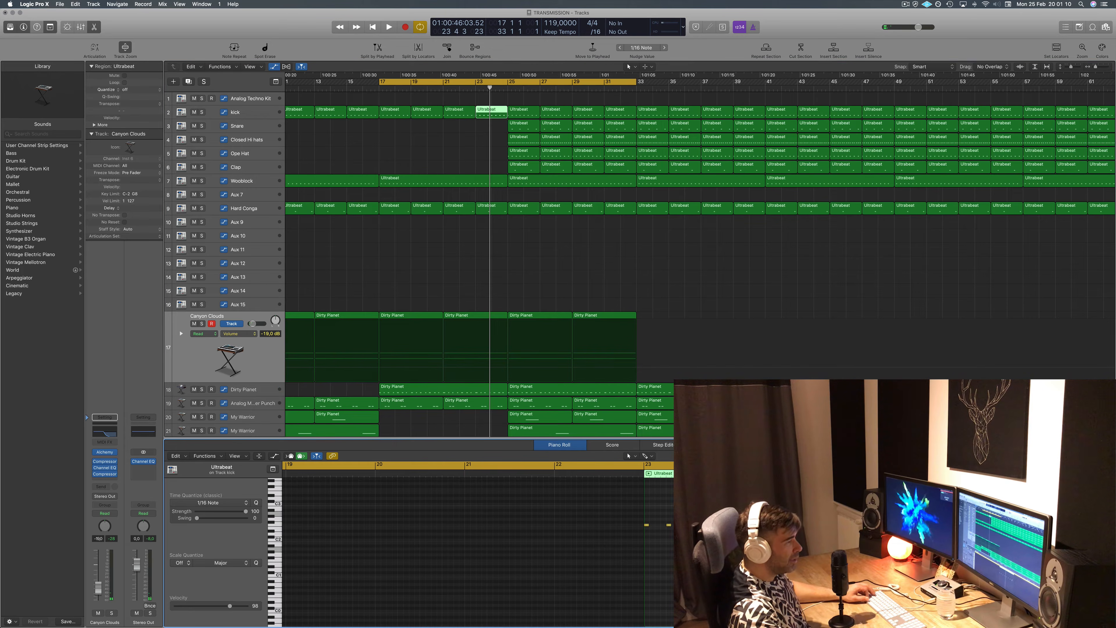
{"action": "left_click", "coordinate": [804, 525]}
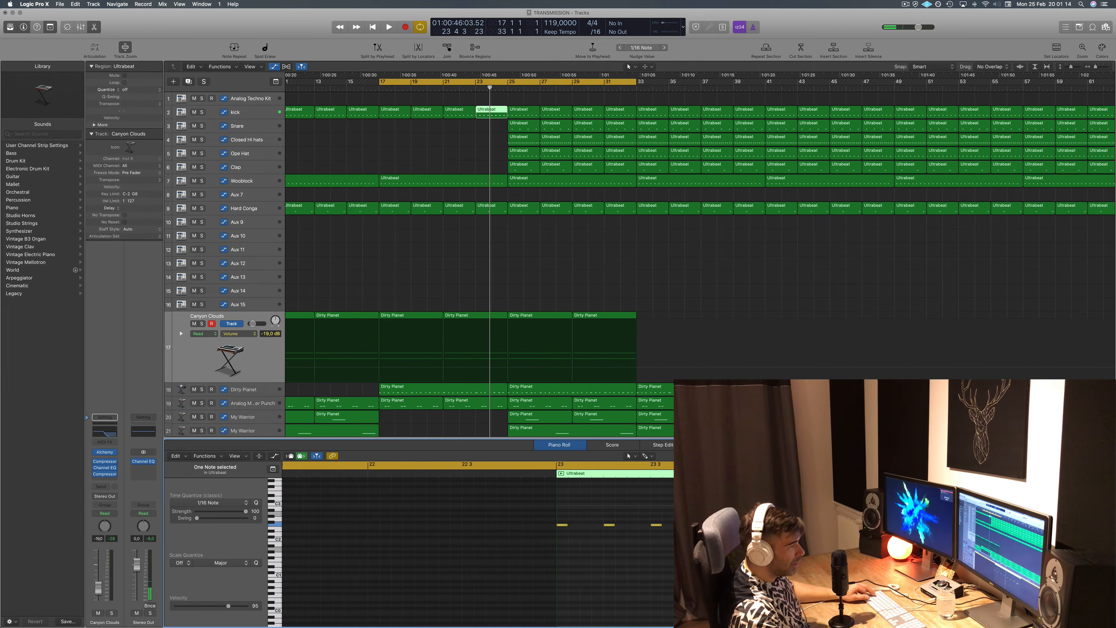
{"action": "key", "text": "super+Right"}
{"action": "left_click", "coordinate": [942, 525]}
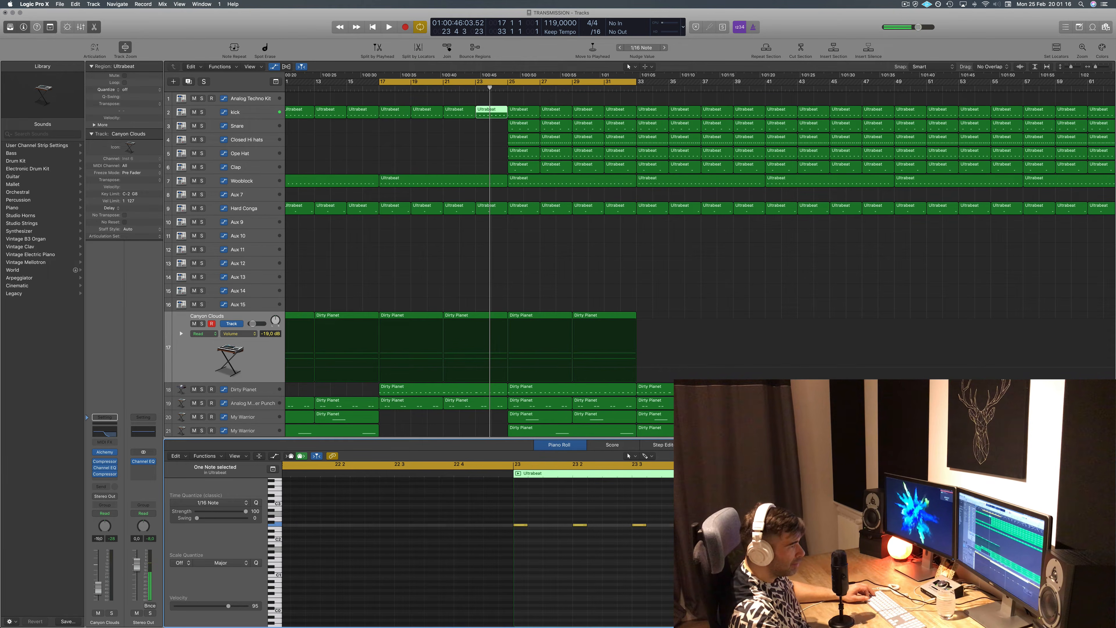
{"action": "left_click", "coordinate": [961, 525]}
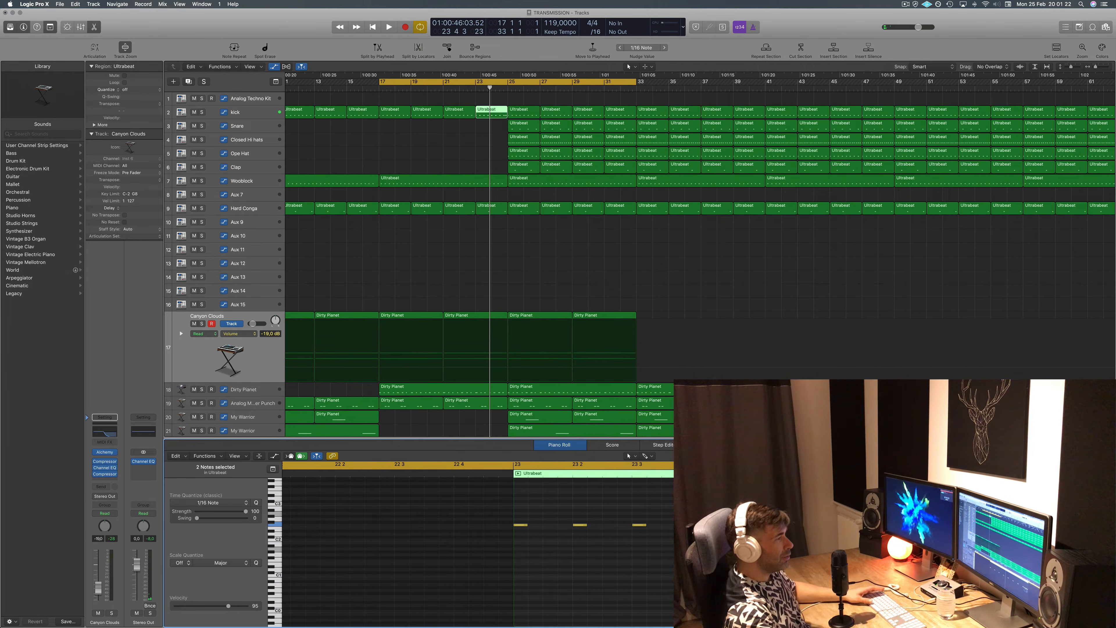
{"action": "left_click", "coordinate": [467, 132]}
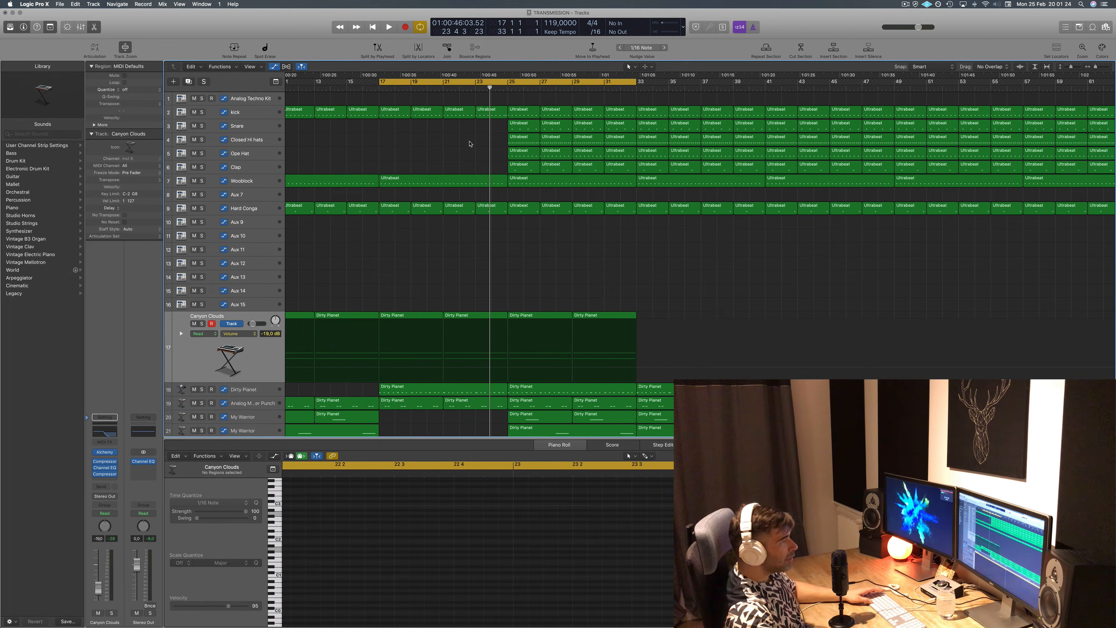
- Audition from bar 23 and shorten the Hard Conga region there so it ends at beat 3 of bar 24
{"action": "left_click", "coordinate": [475, 88]}
{"action": "key", "text": "space"}
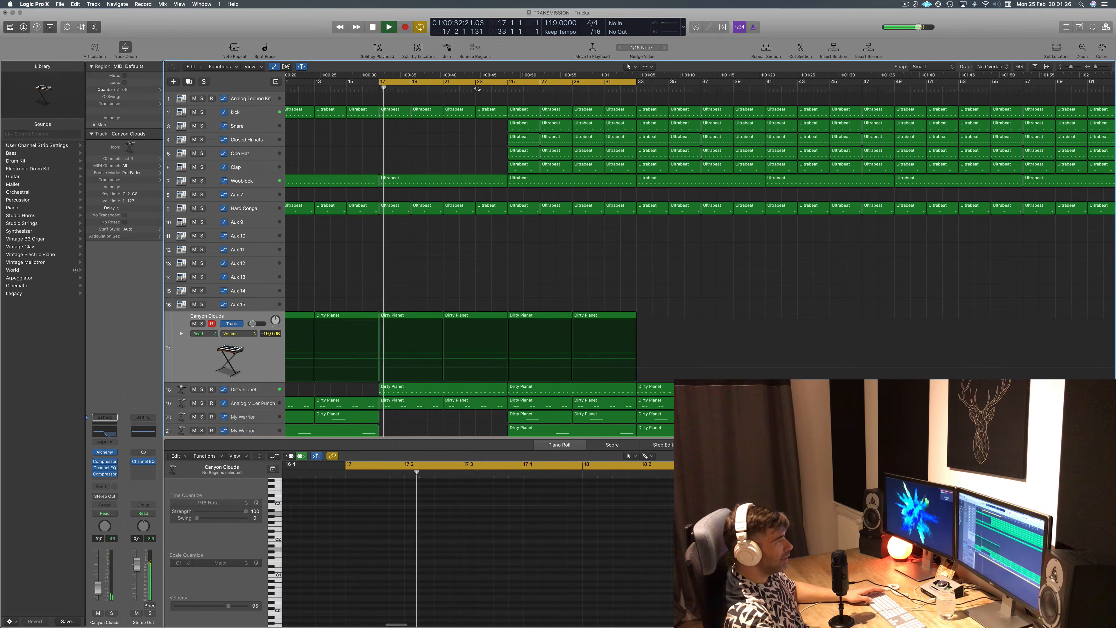
{"action": "left_click", "coordinate": [477, 89]}
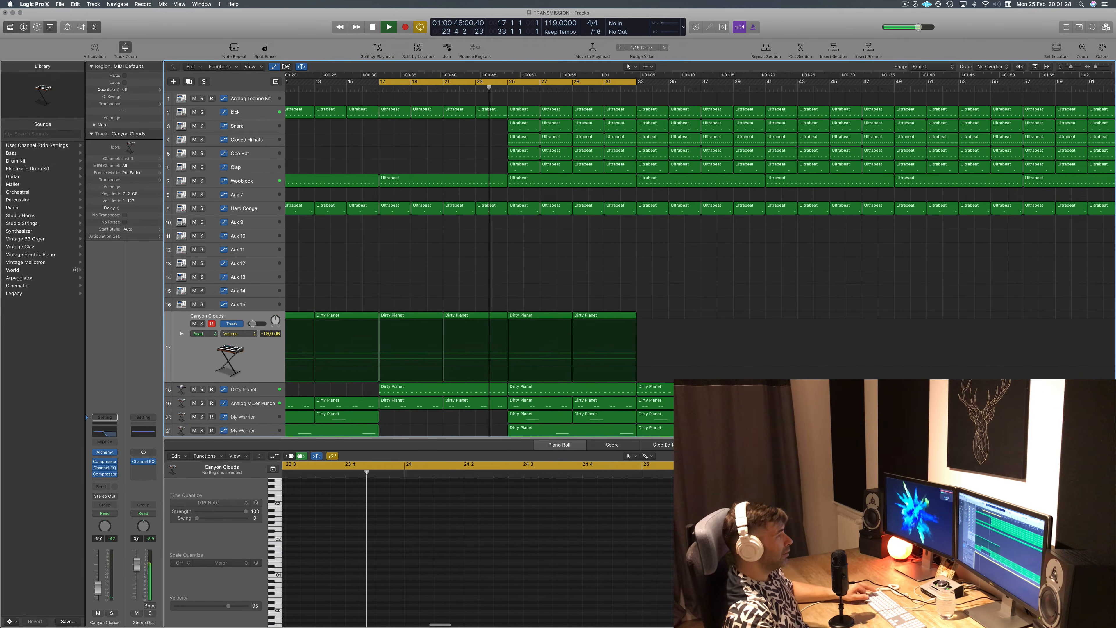
{"action": "key", "text": "super+Right"}
{"action": "left_click", "coordinate": [505, 208]}
{"action": "left_click_drag", "start_coordinate": [510, 212], "coordinate": [503, 212]}
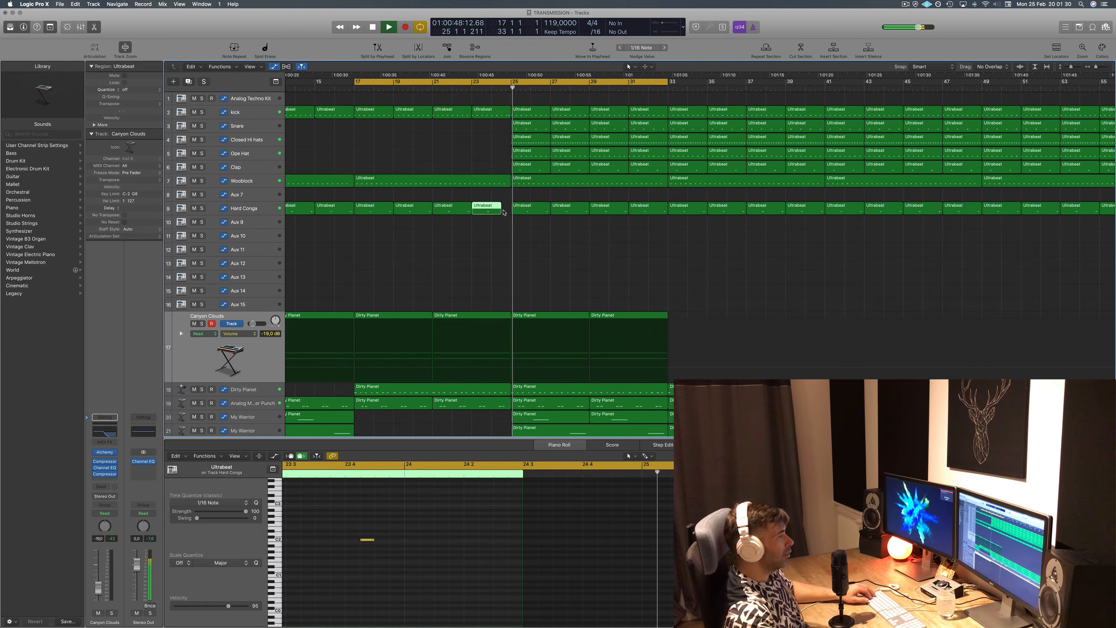
- Listen to the transition from bar 23 into bar 25 with the shortened Hard Conga region
{"action": "left_click", "coordinate": [472, 88]}
{"action": "key", "text": "super+Left"}
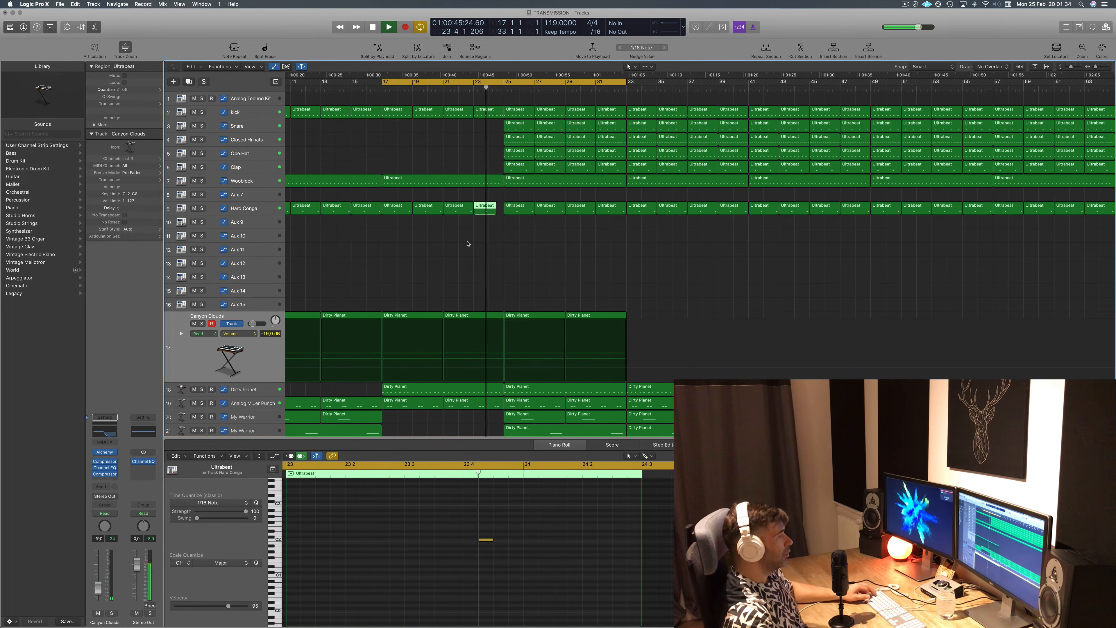
{"action": "key", "text": "super+Left"}
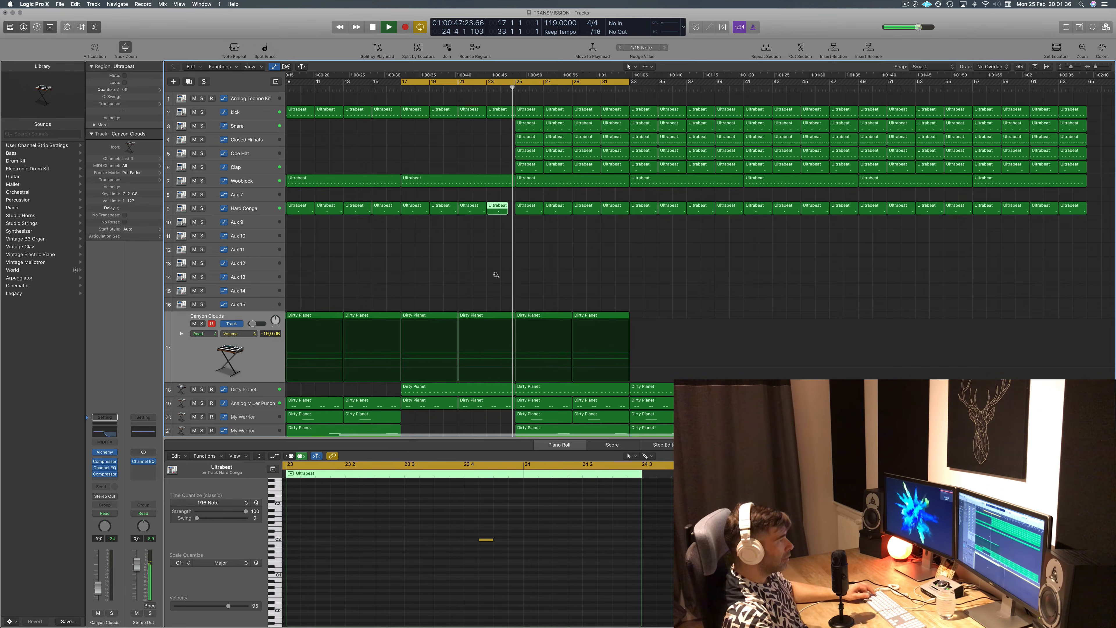
{"action": "key", "text": "super+Right"}
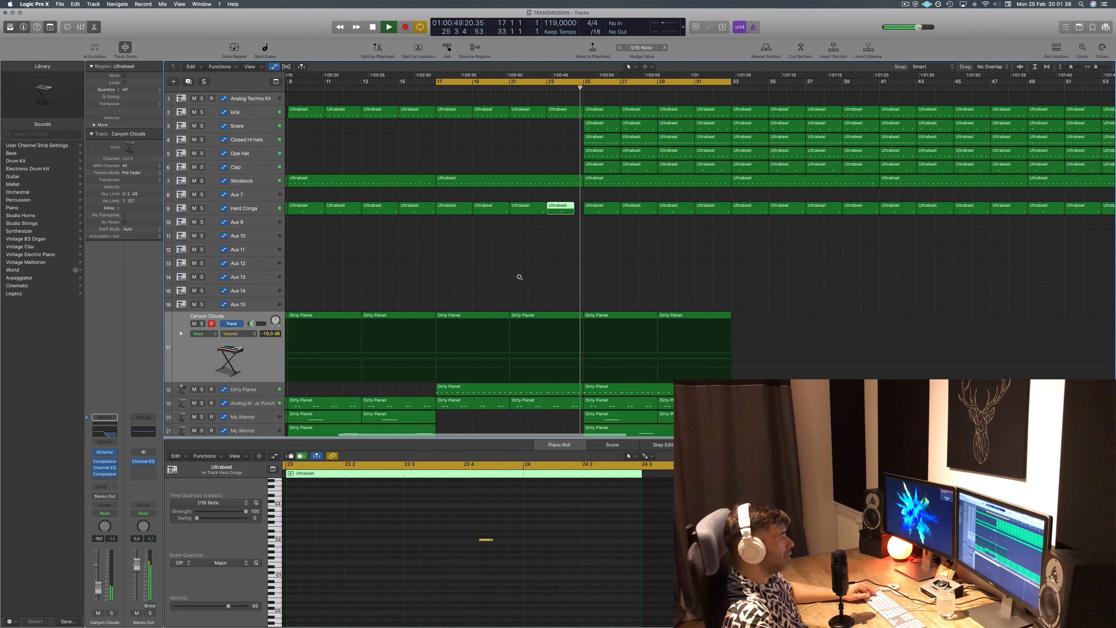
{"action": "key", "text": "super+Left"}
{"action": "key", "text": "super+Left"}
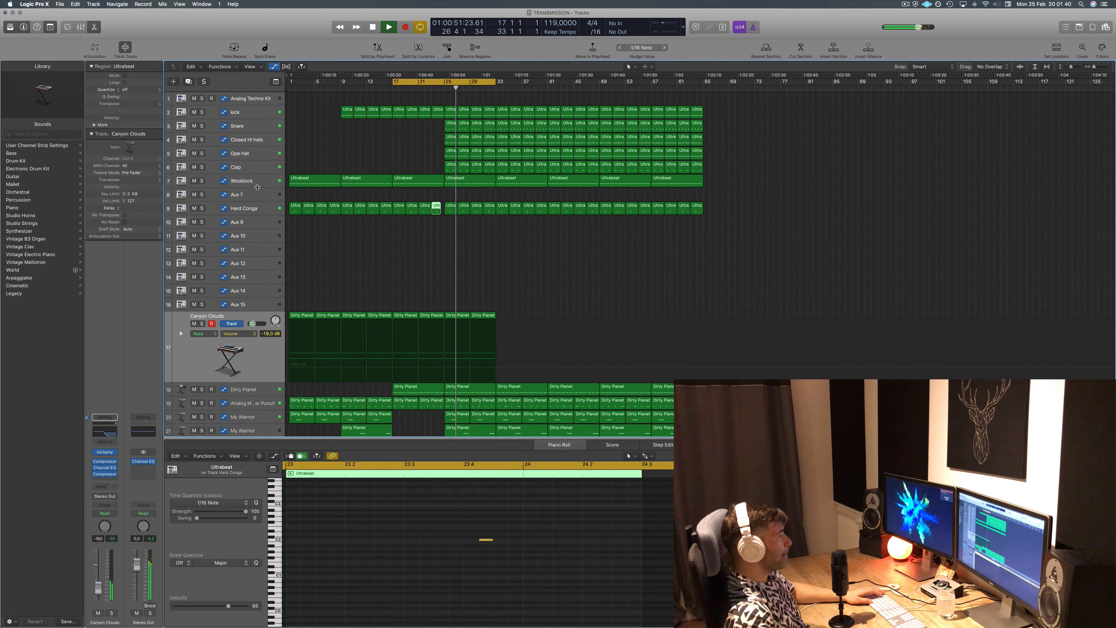
- Copy the Woodblock region at bar 25 onto the Aux 7 track at the same position
{"action": "left_click", "coordinate": [269, 200]}
{"action": "left_click", "coordinate": [464, 186]}
{"action": "left_click_drag", "start_coordinate": [461, 185], "coordinate": [461, 220]}
{"action": "left_click", "coordinate": [464, 537], "text": "ctrl+alt"}
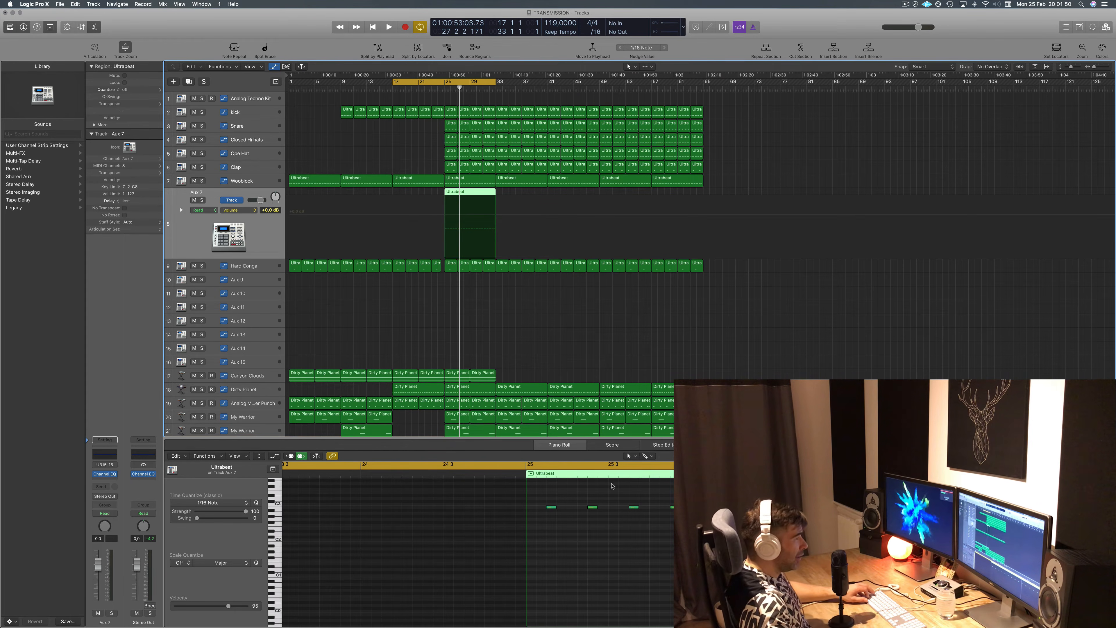
- Select all notes in the Aux 7 region and transpose them down one semitone
{"action": "left_click", "coordinate": [600, 593], "text": "ctrl+alt"}
{"action": "scroll", "coordinate": [600, 593], "scroll_direction": "right", "scroll_amount": 4}
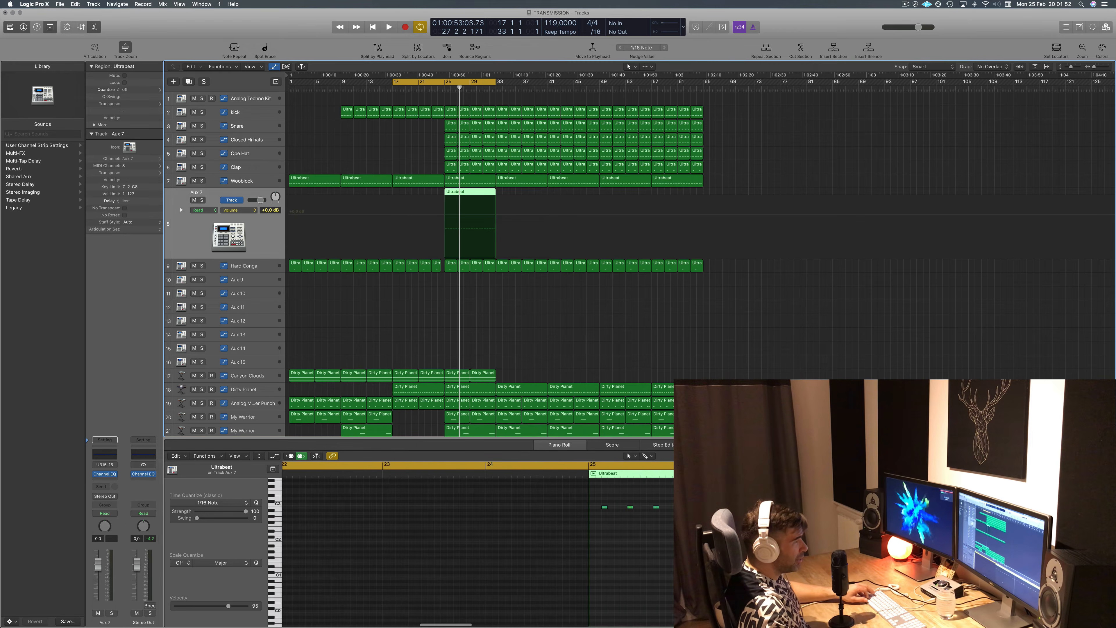
{"action": "scroll", "coordinate": [600, 593], "scroll_direction": "left", "scroll_amount": 3}
{"action": "scroll", "coordinate": [660, 499], "scroll_direction": "left", "scroll_amount": 2}
{"action": "scroll", "coordinate": [660, 499], "scroll_direction": "left", "scroll_amount": 2}
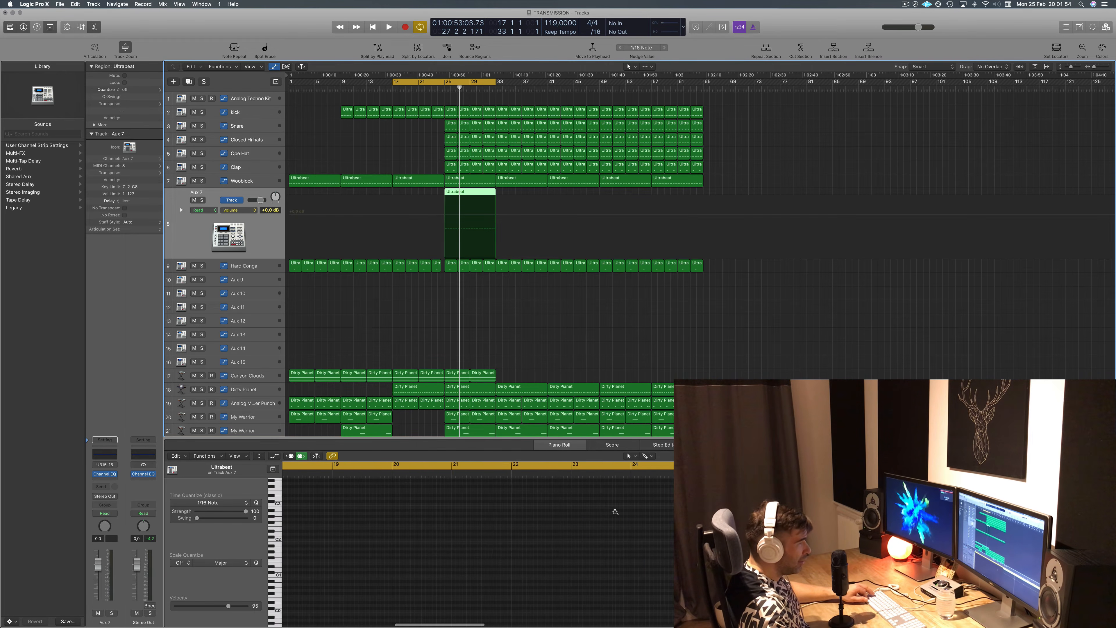
{"action": "scroll", "coordinate": [616, 511], "scroll_direction": "left", "scroll_amount": 4}
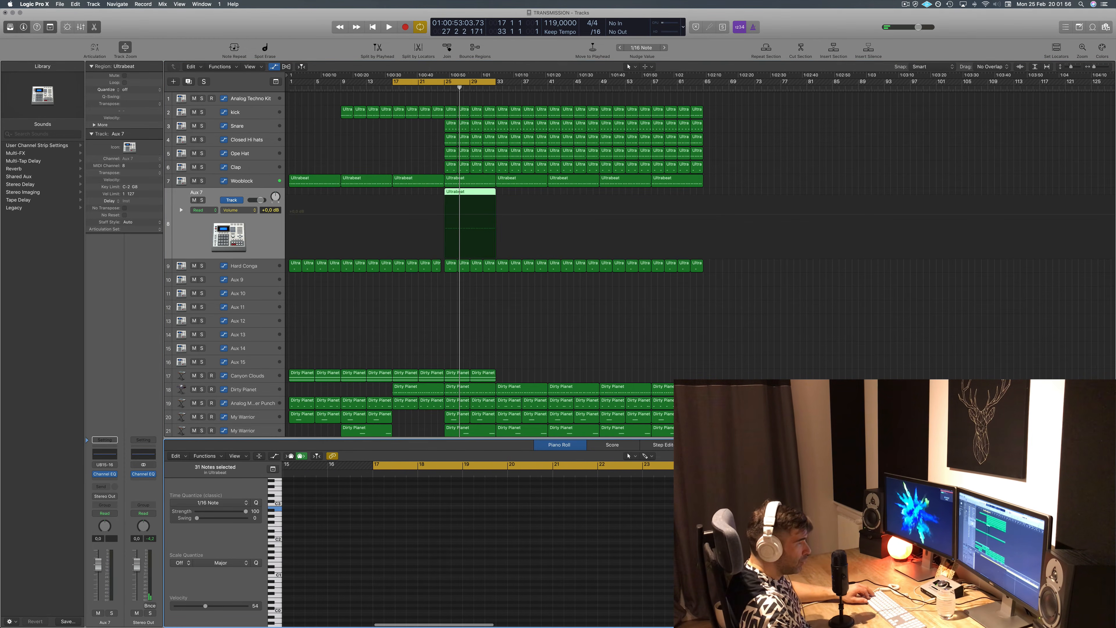
{"action": "scroll", "coordinate": [627, 520], "scroll_direction": "right", "scroll_amount": 1}
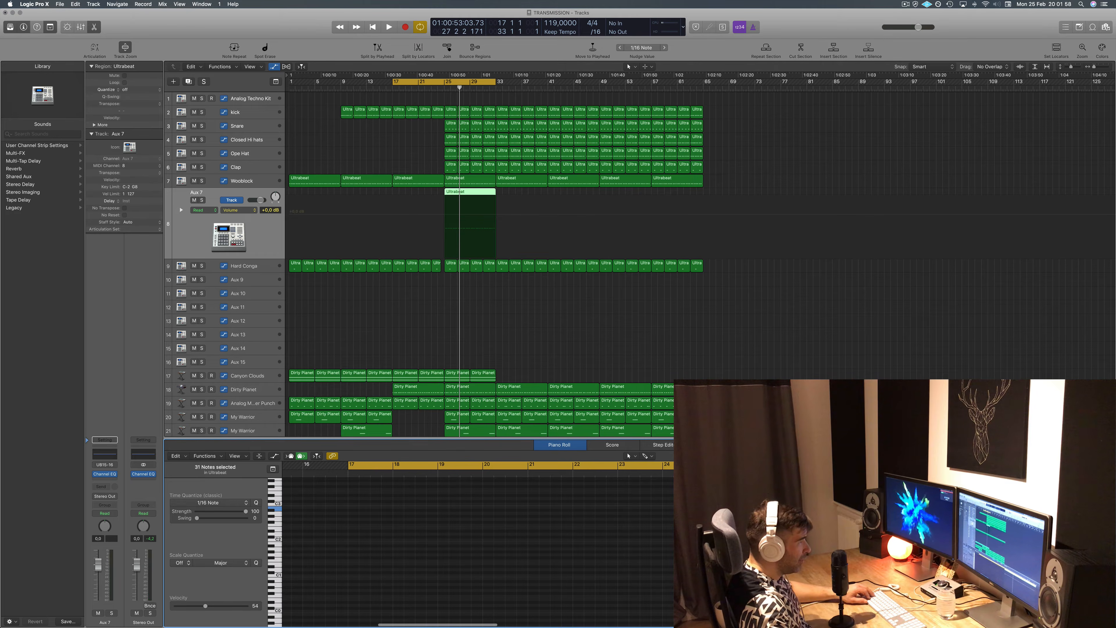
- Move the start of the cycle range from bar 17 to bar 25 and audition the section with the Aux 7 part
{"action": "key", "text": "space"}
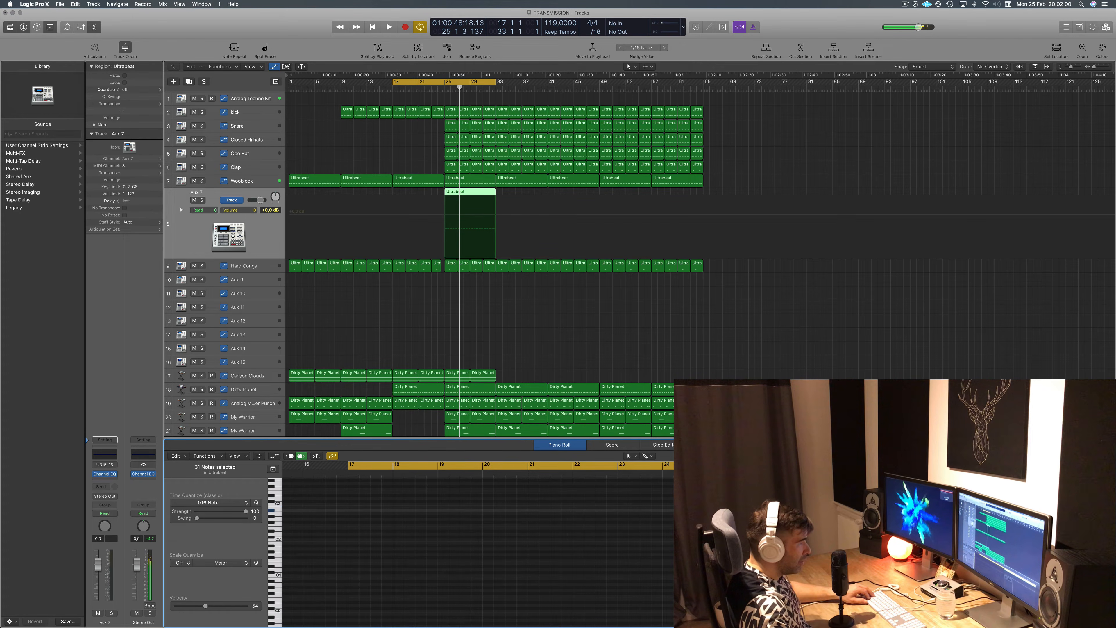
{"action": "key", "text": "space"}
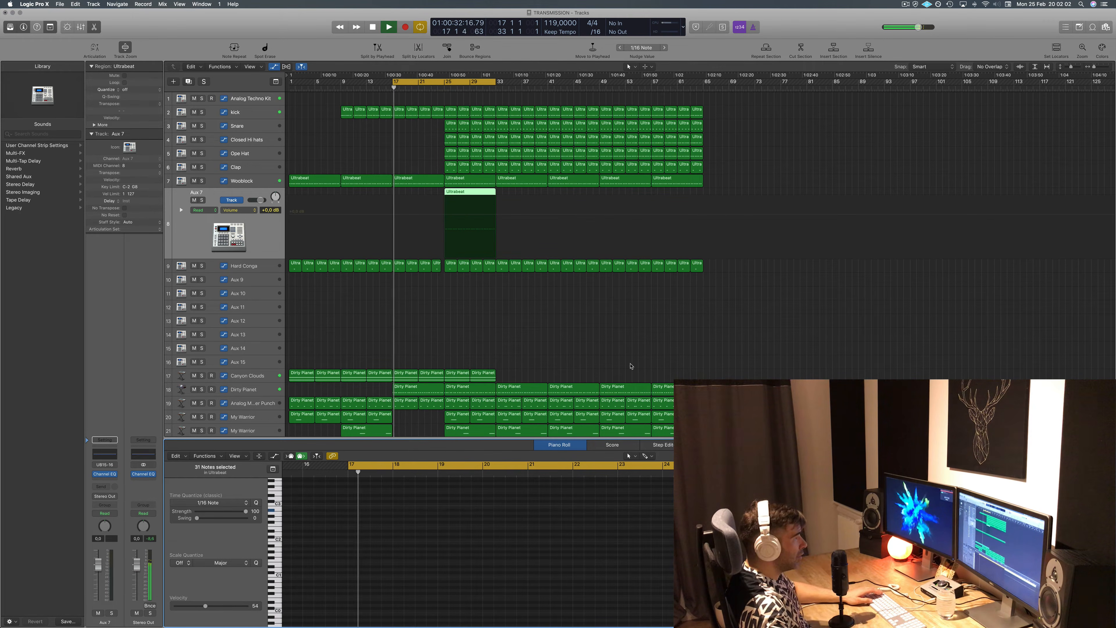
{"action": "scroll", "coordinate": [712, 541], "scroll_direction": "up", "scroll_amount": 3}
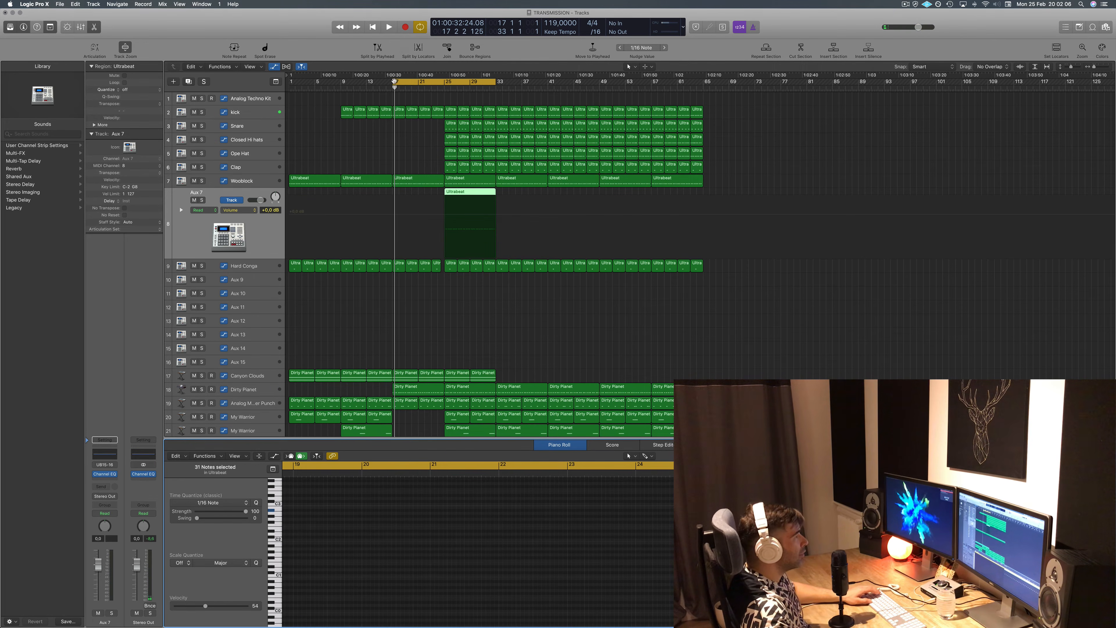
{"action": "left_click_drag", "start_coordinate": [394, 82], "coordinate": [445, 82]}
{"action": "key", "text": "space"}
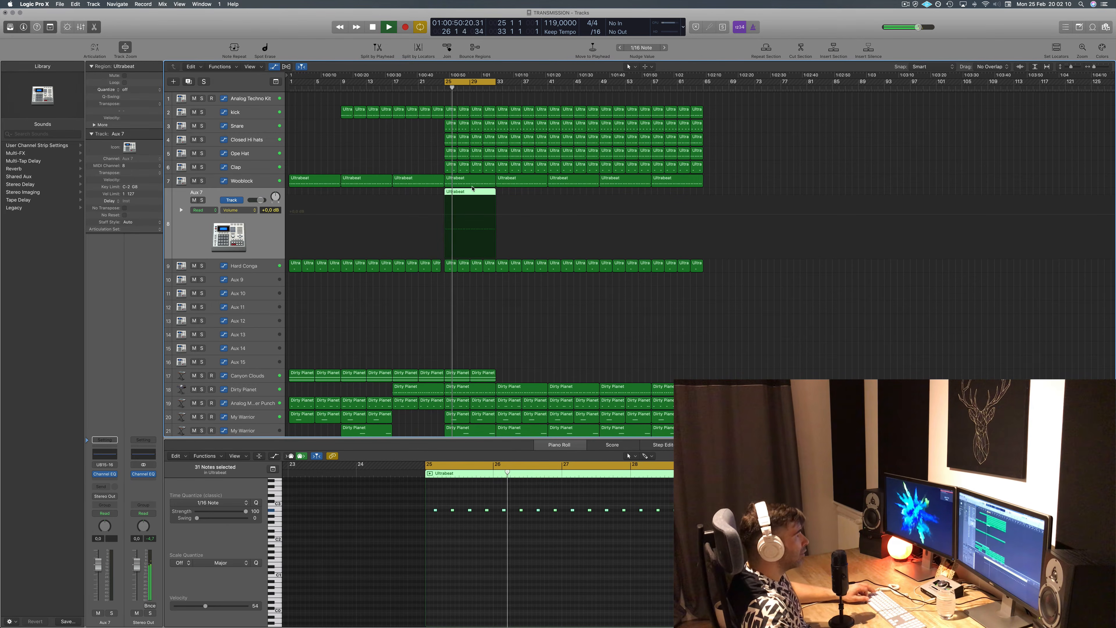
- Copy the Aux 7 region to bar 33 while the section plays, and save the project
{"action": "left_click_drag", "start_coordinate": [473, 188], "coordinate": [523, 189], "text": "alt"}
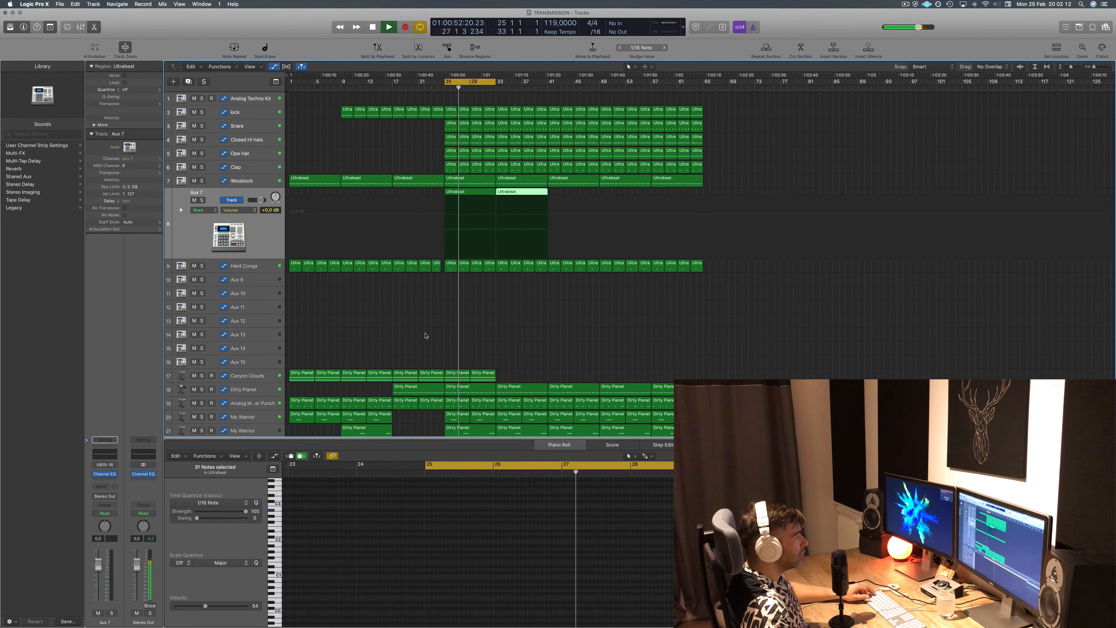
{"action": "left_click", "coordinate": [432, 329]}
{"action": "scroll", "coordinate": [427, 330], "scroll_direction": "down", "scroll_amount": 2}
{"action": "key", "text": "super+s"}
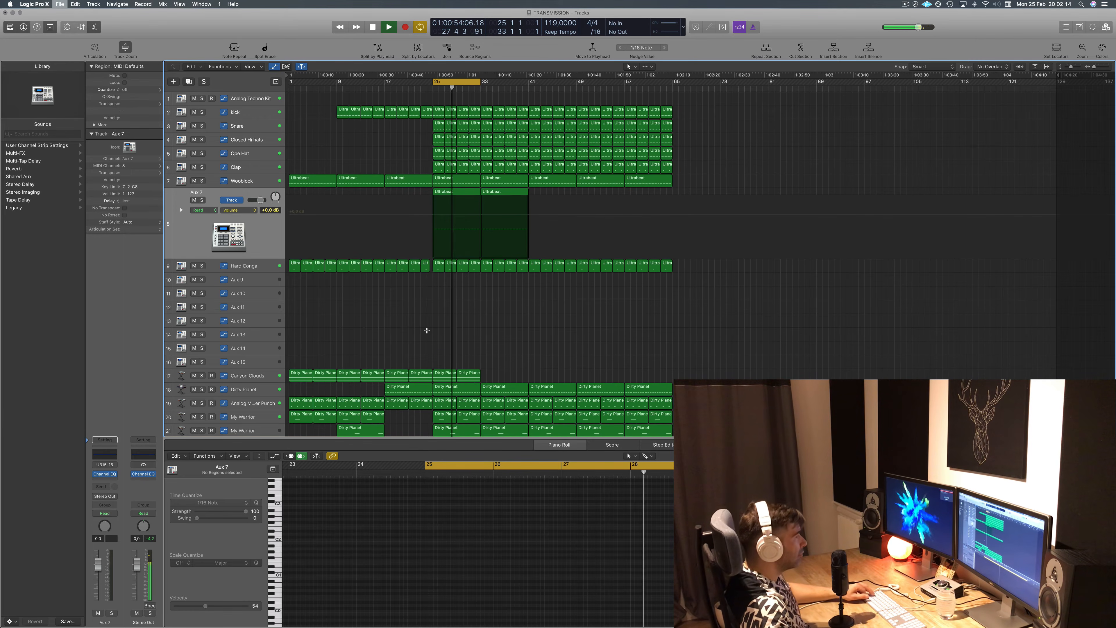
- Open the Channel EQ of the Canyon Clouds track and audition the pad from bar 25
{"action": "scroll", "coordinate": [427, 330], "scroll_direction": "up", "scroll_amount": 1}
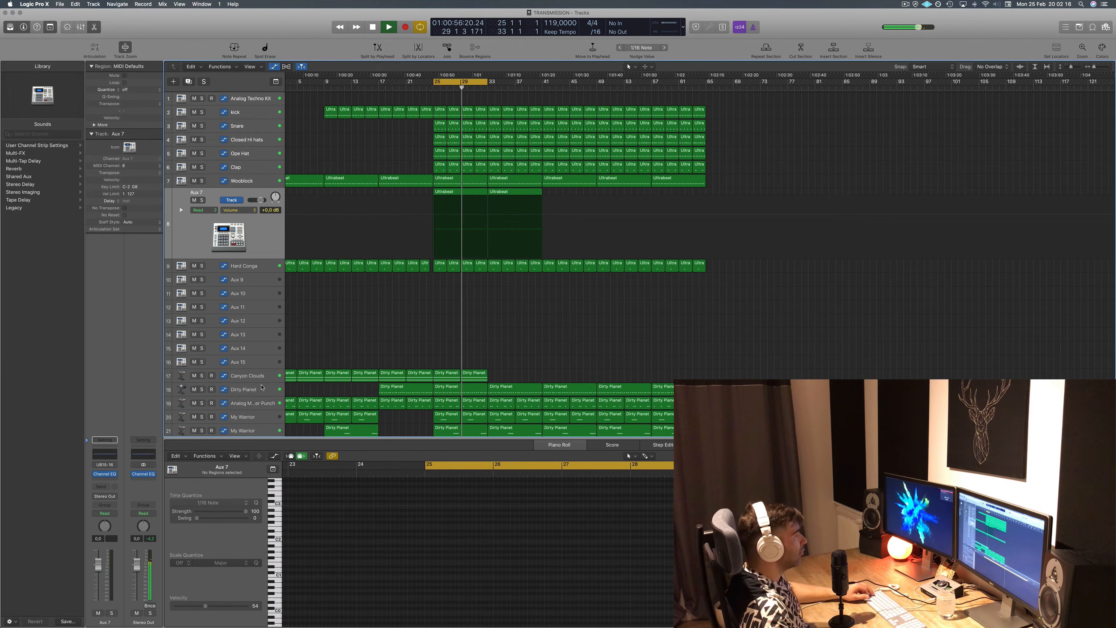
{"action": "left_click", "coordinate": [228, 376]}
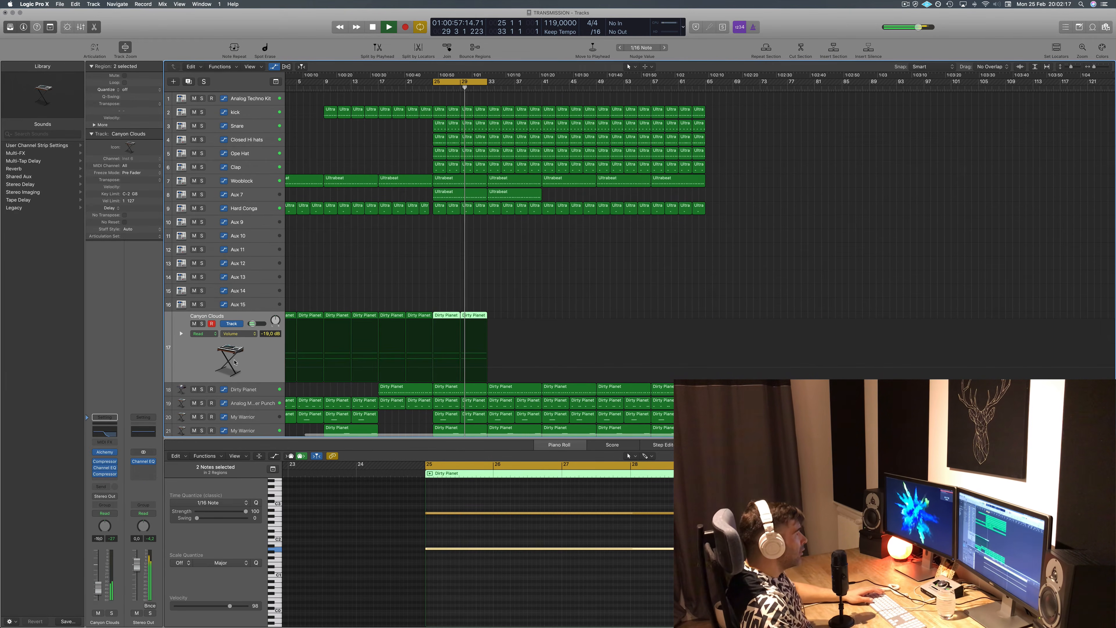
{"action": "left_click", "coordinate": [107, 434]}
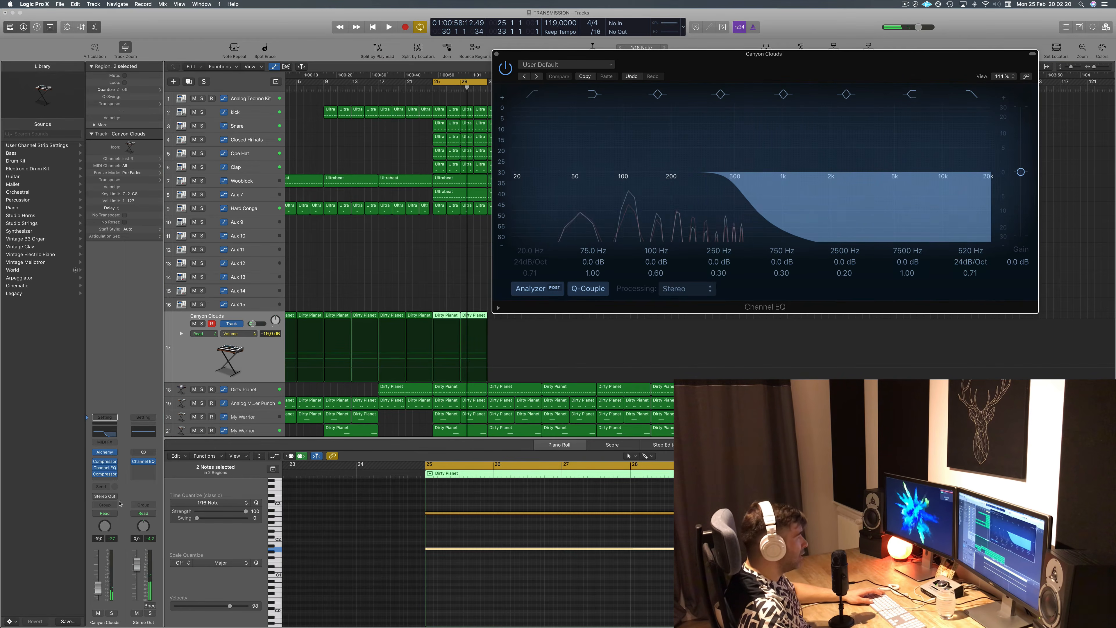
{"action": "key", "text": "space"}
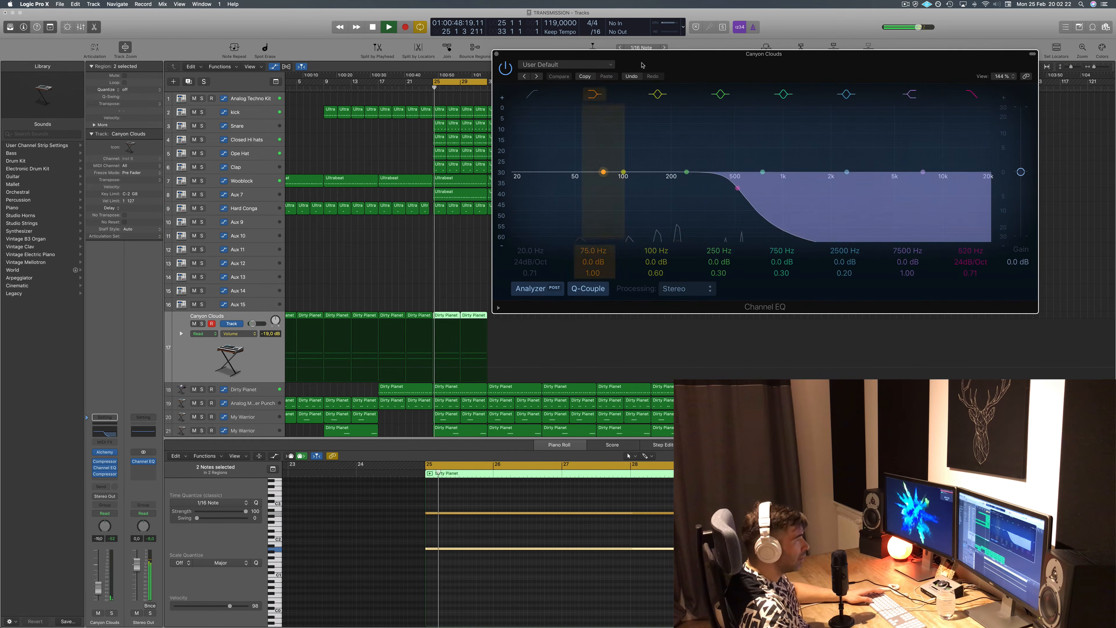
{"action": "left_click_drag", "start_coordinate": [829, 64], "coordinate": [785, 66]}
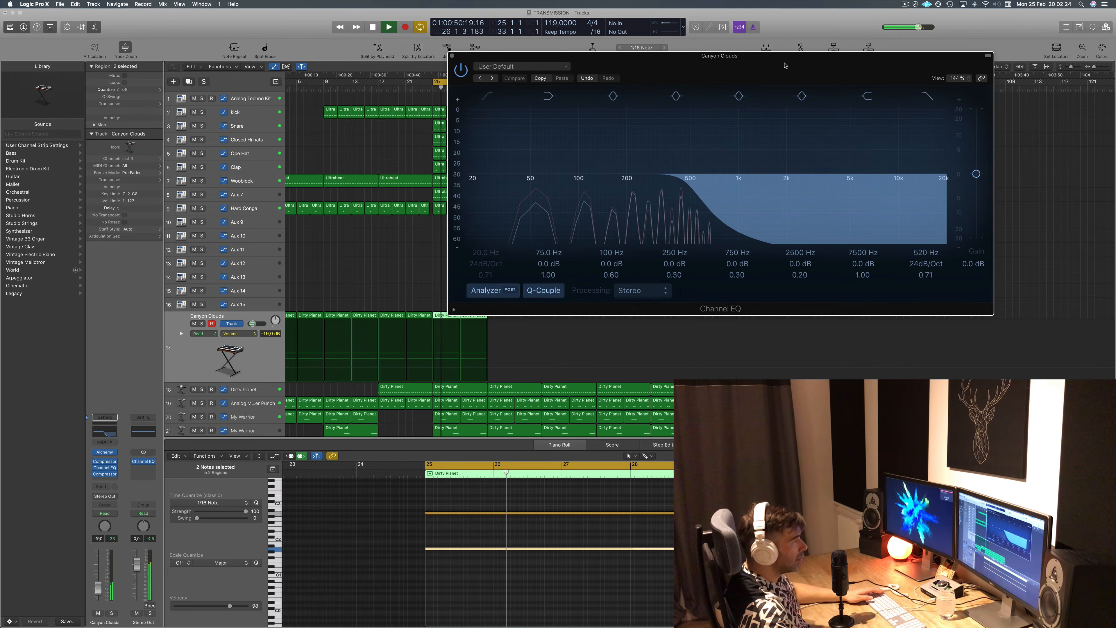
{"action": "key", "text": "space"}
- Set the automation mode of the Canyon Clouds track to Touch
{"action": "left_click", "coordinate": [192, 363]}
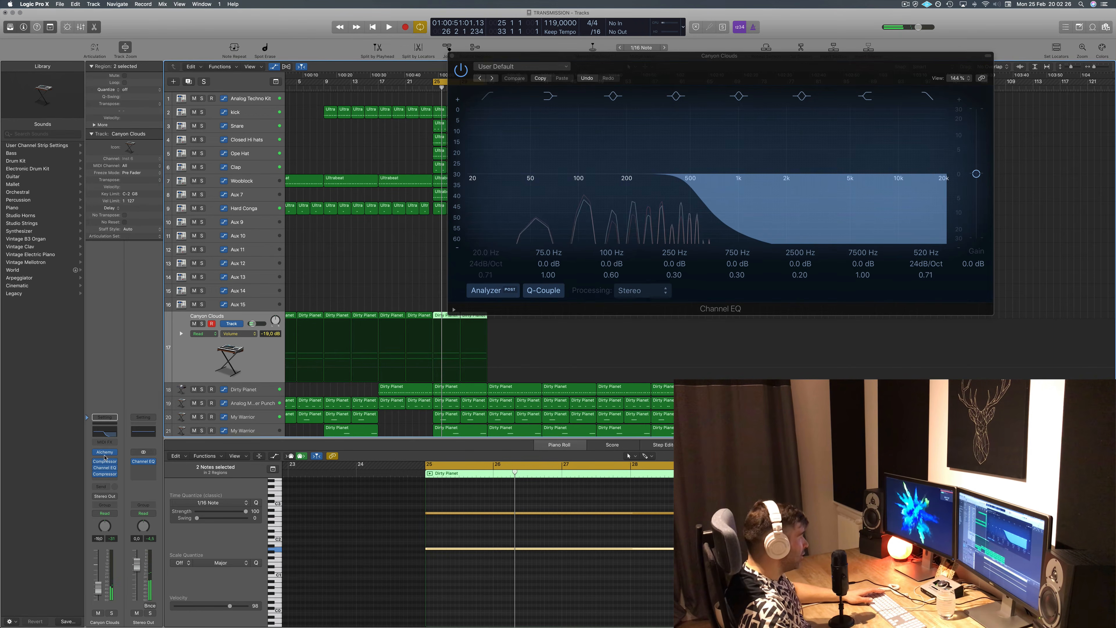
{"action": "left_click", "coordinate": [110, 513]}
{"action": "left_click", "coordinate": [175, 367]}
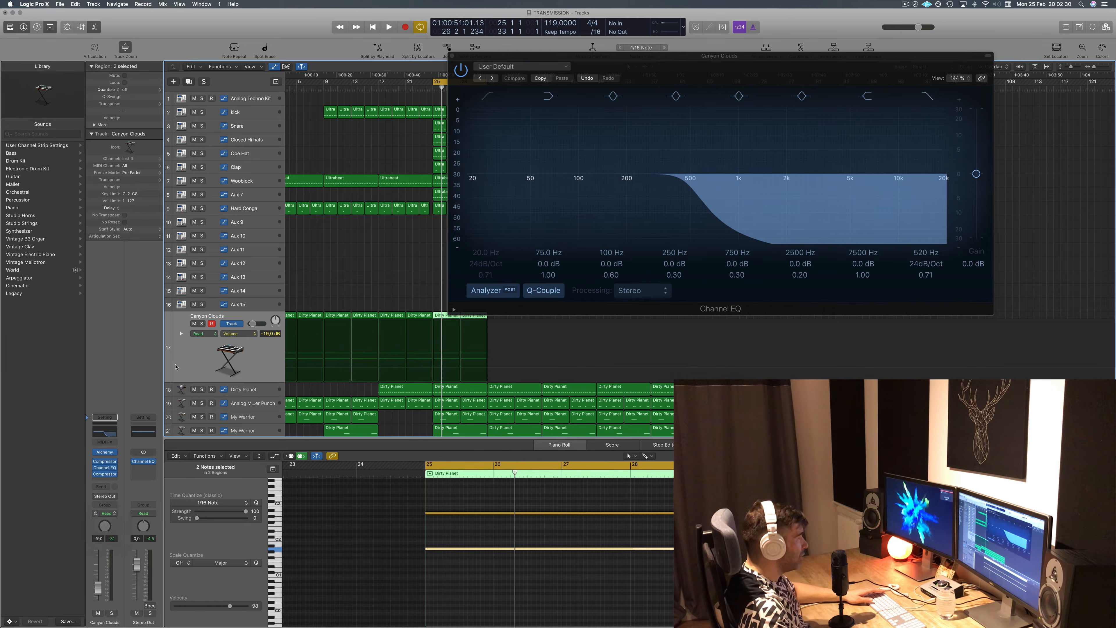
- Try recording a Channel EQ High Cut frequency sweep on Canyon Clouds from 520 Hz down to about 91 Hz
{"action": "left_click", "coordinate": [929, 249]}
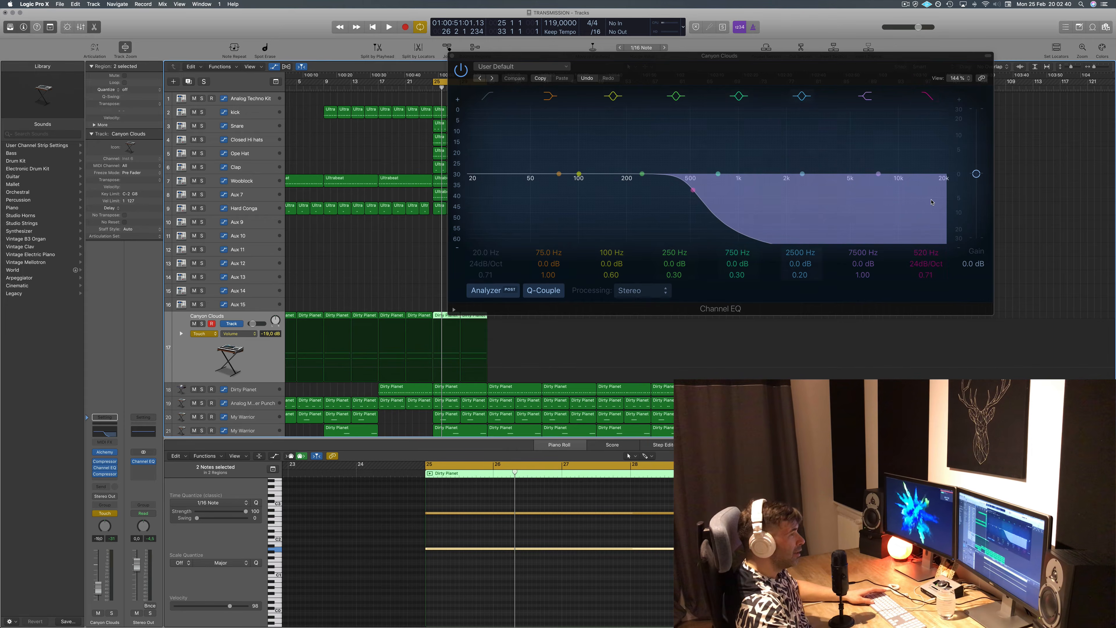
{"action": "left_click", "coordinate": [920, 254]}
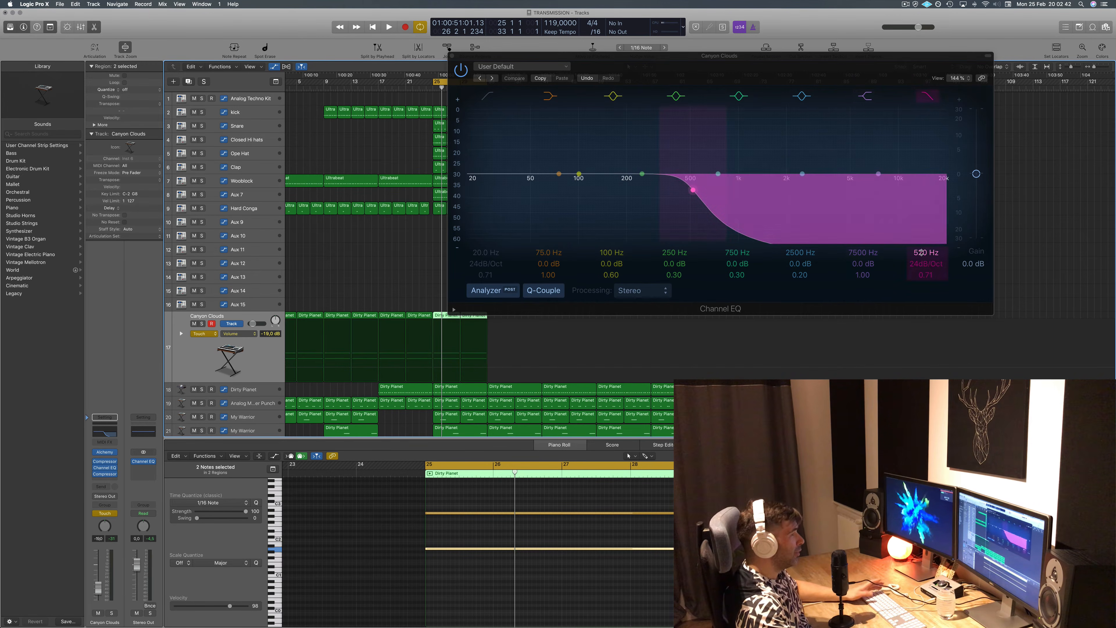
{"action": "key", "text": "space"}
{"action": "left_click_drag", "start_coordinate": [920, 254], "coordinate": [920, 283]}
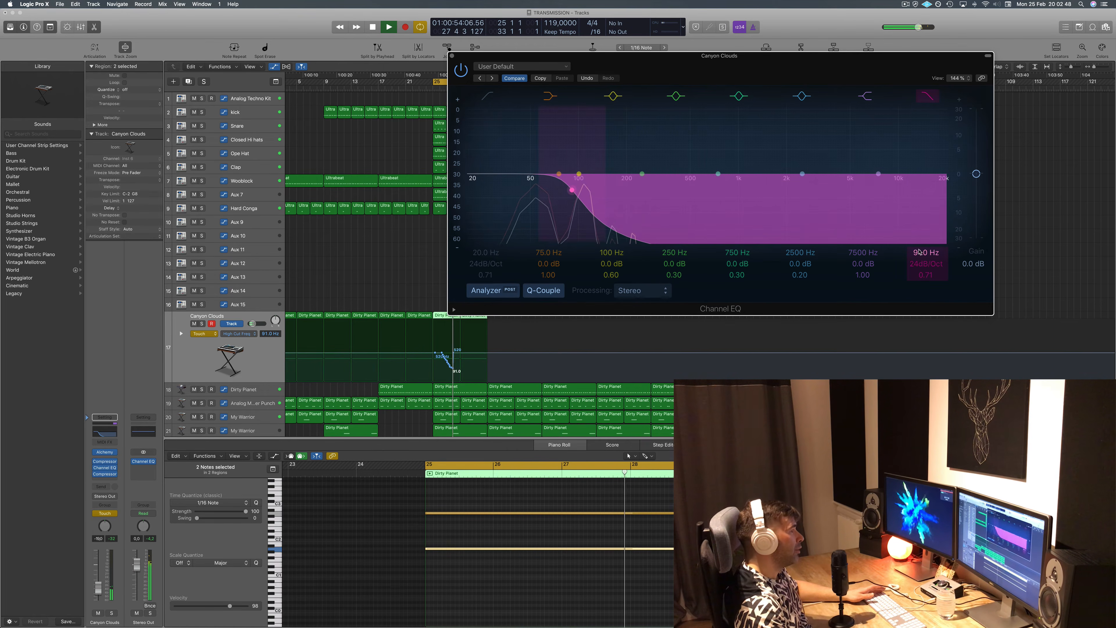
{"action": "key", "text": "space"}
- Close the Channel EQ and clear the recorded High Cut sweep after bar 25, keeping the 520 Hz starting point
{"action": "left_click", "coordinate": [452, 55]}
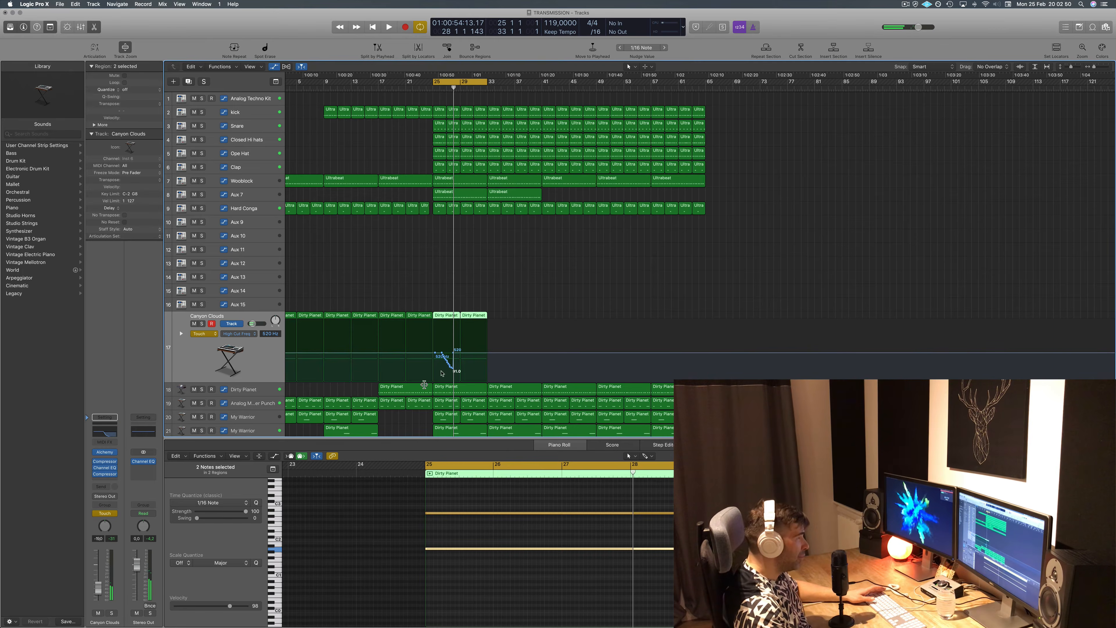
{"action": "left_click_drag", "start_coordinate": [455, 353], "coordinate": [433, 353]}
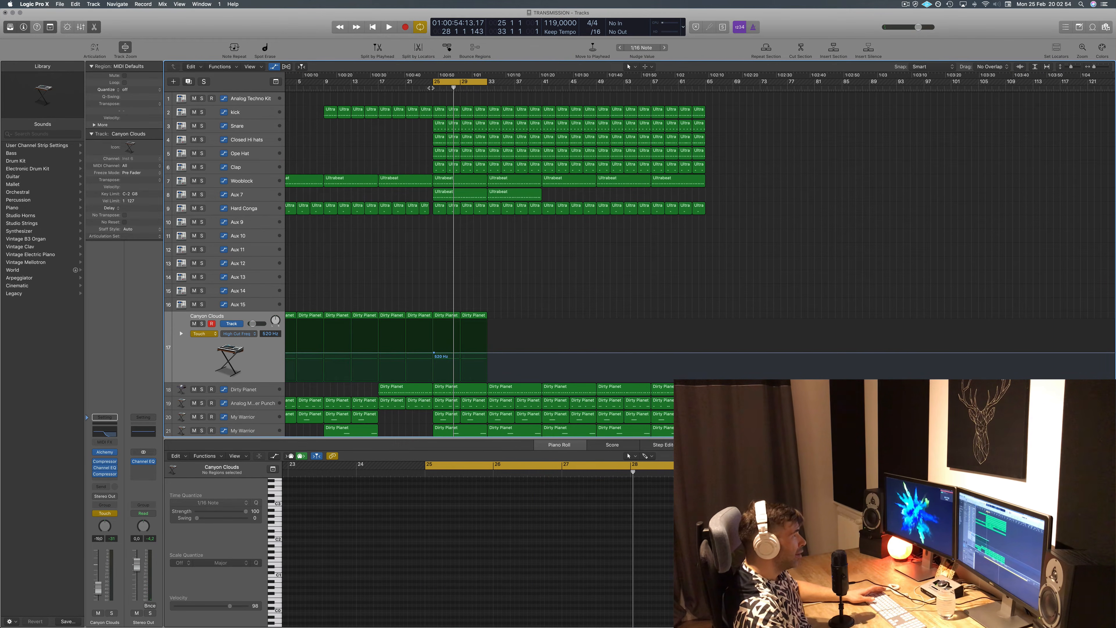
- Draw a falling High Cut frequency curve on Canyon Clouds from 520 Hz at bar 25 down to bar 33 during playback
{"action": "key", "text": "space"}
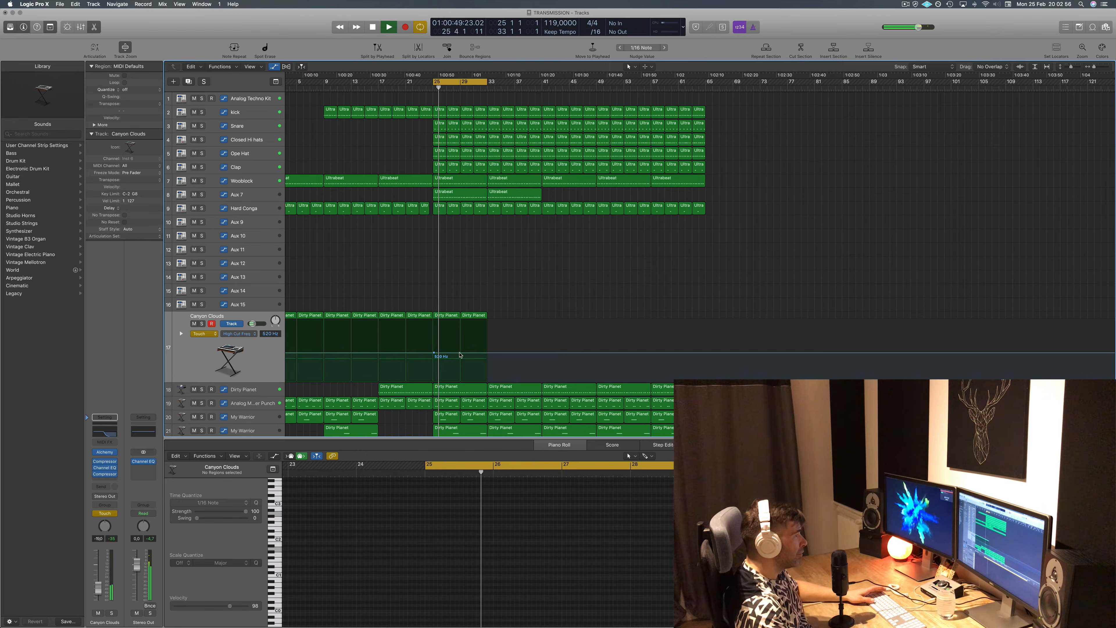
{"action": "left_click_drag", "start_coordinate": [460, 355], "coordinate": [486, 379]}
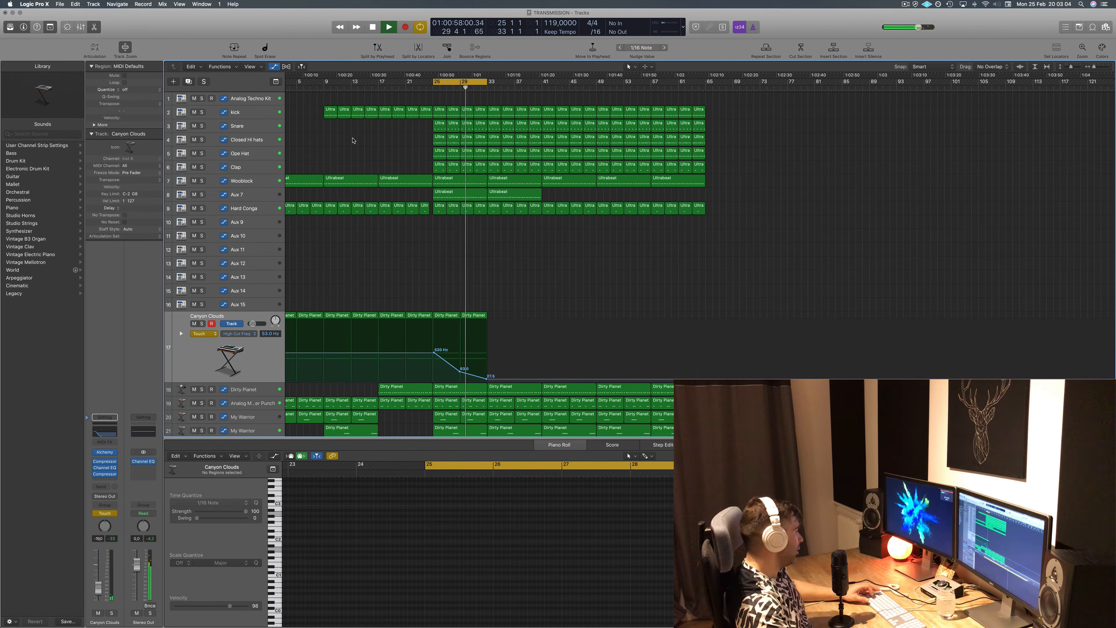
- Set the Clap track's volume to -8.4 dB and slightly lower the Hard Conga level in the mixer
{"action": "key", "text": "x"}
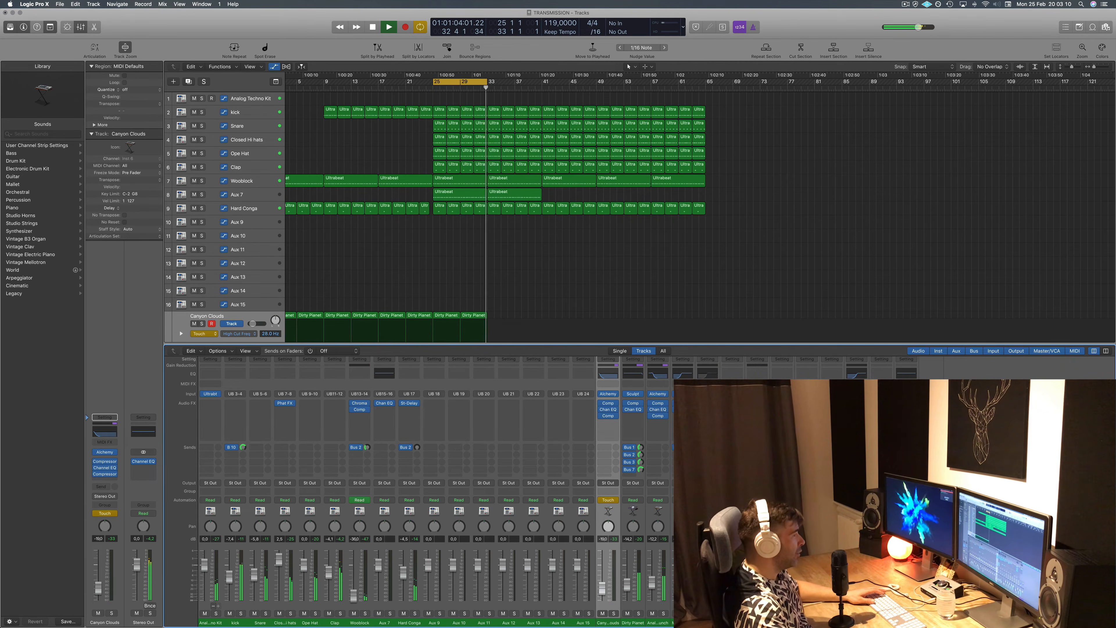
{"action": "left_click_drag", "start_coordinate": [329, 572], "coordinate": [329, 573]}
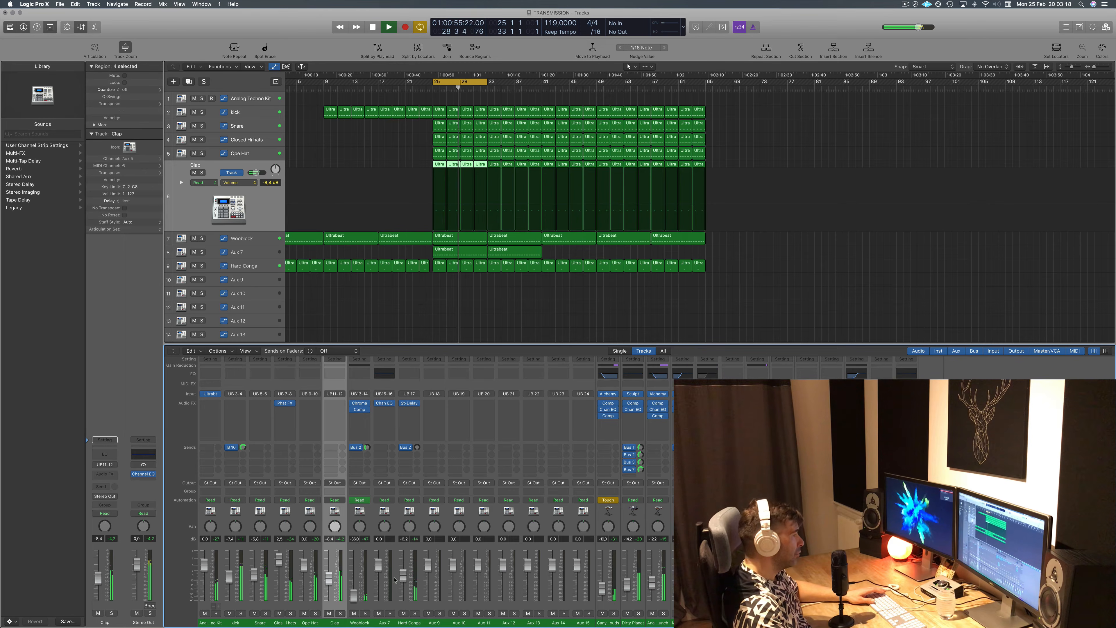
{"action": "left_click", "coordinate": [458, 289]}
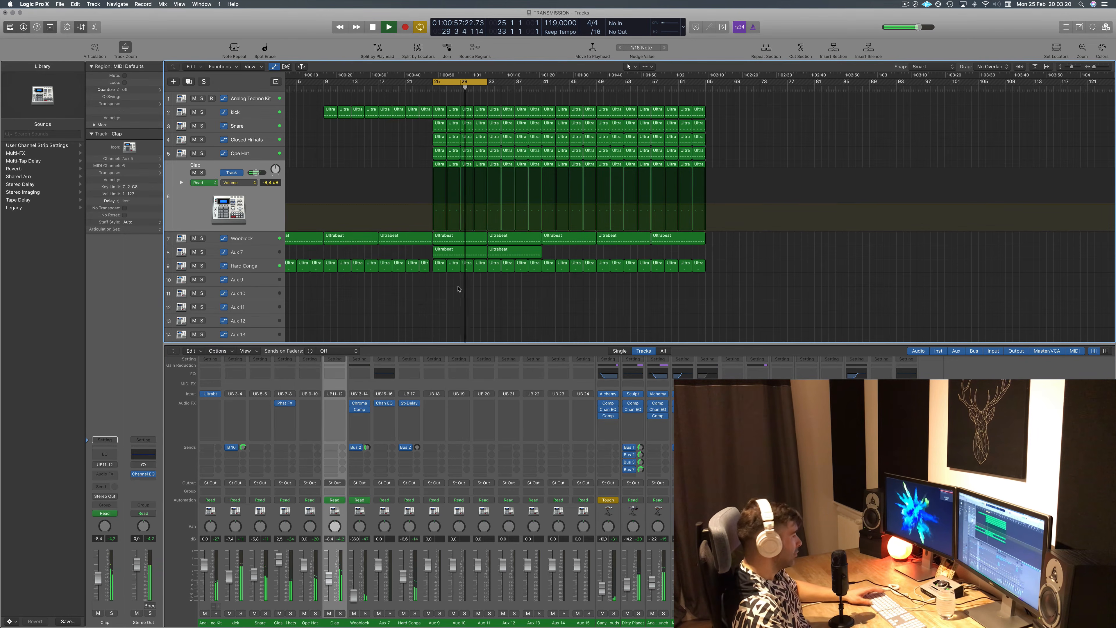
{"action": "key", "text": "x"}
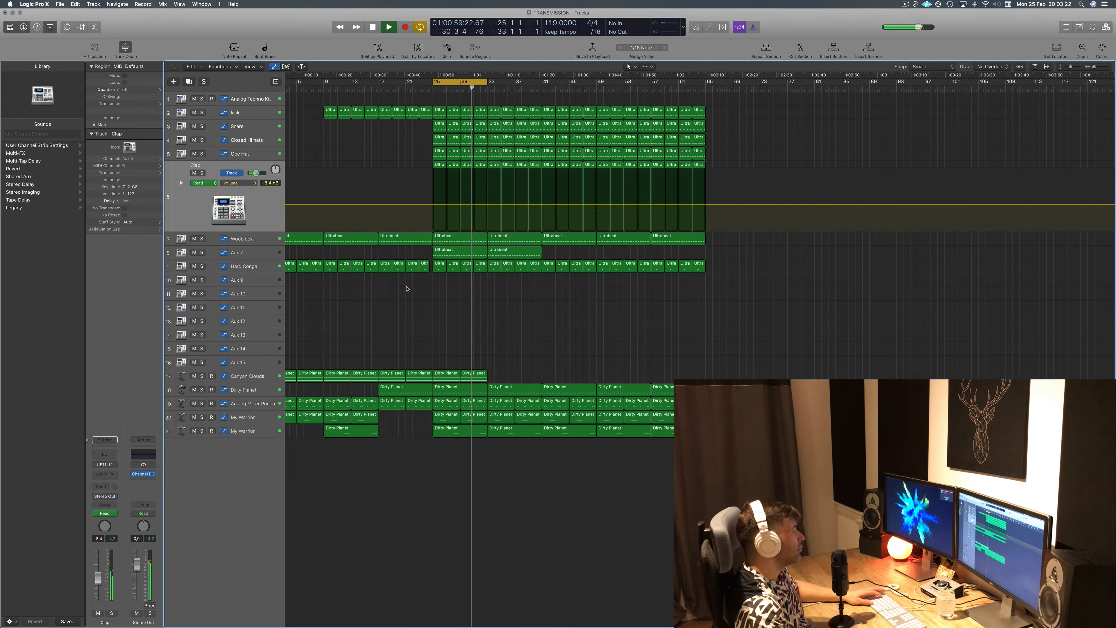
- Extend the cycle range to bar 41 and nudge a kick note slightly earlier in the region just before bar 33
{"action": "left_click_drag", "start_coordinate": [486, 81], "coordinate": [542, 84]}
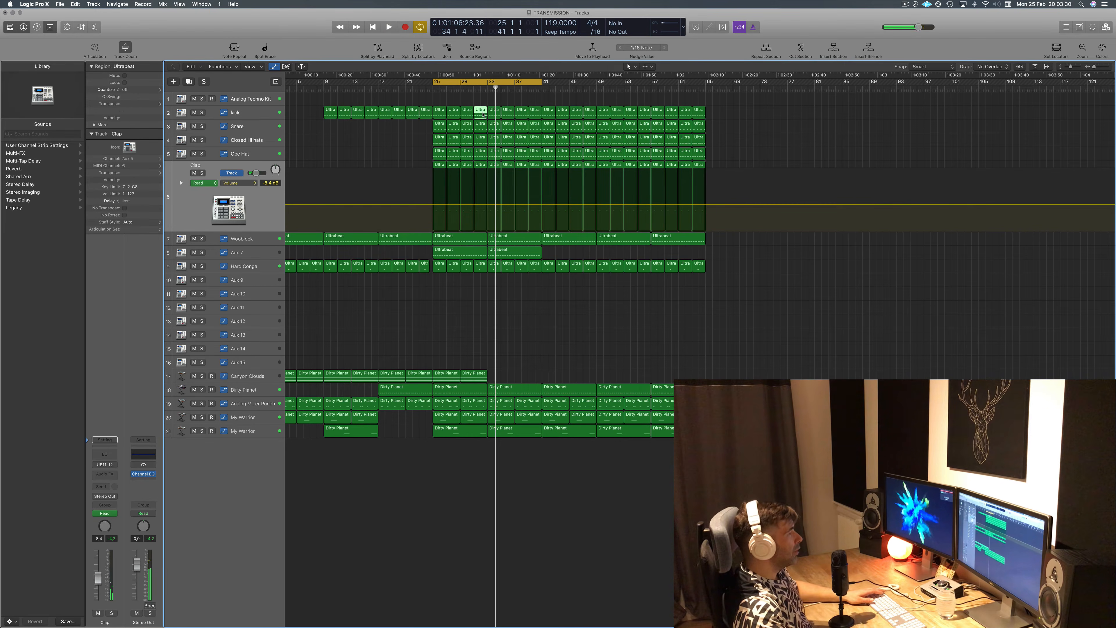
{"action": "key", "text": "p"}
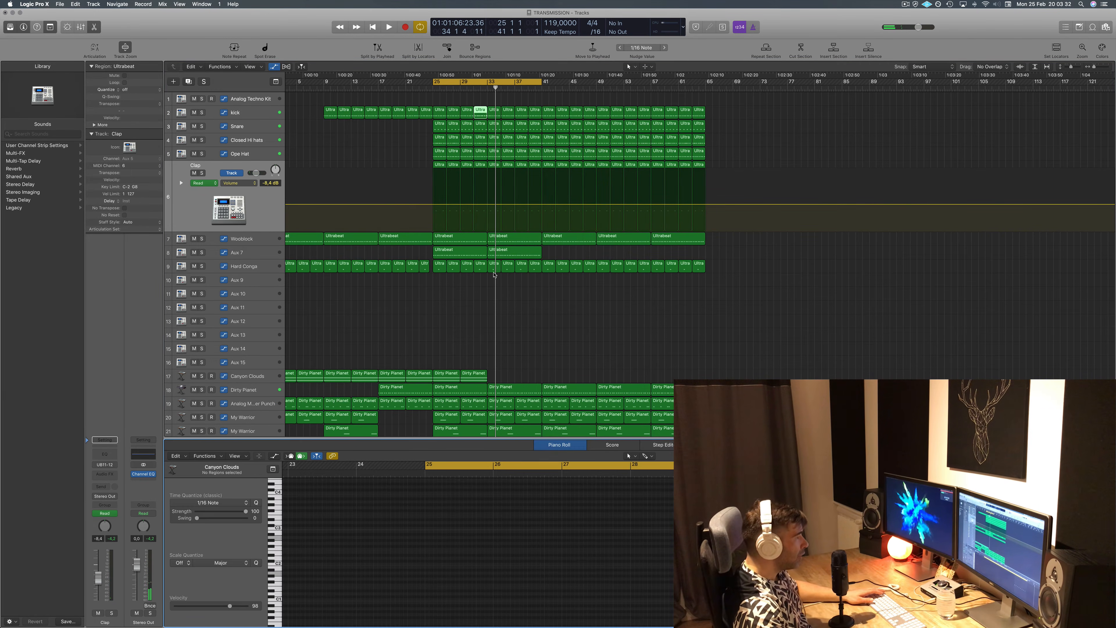
{"action": "left_click", "coordinate": [905, 548]}
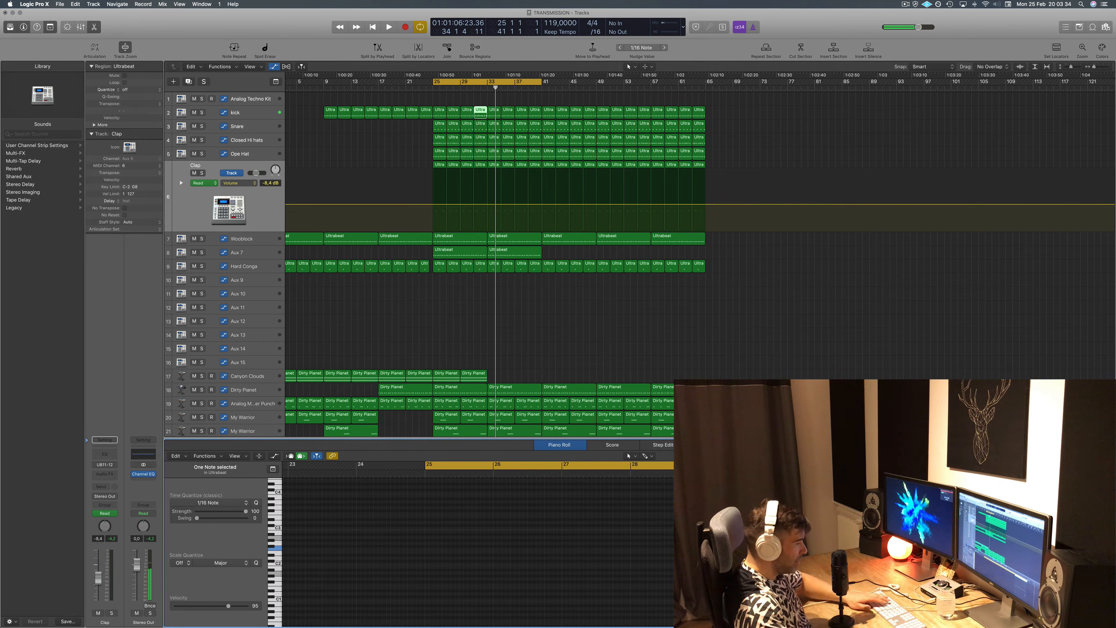
{"action": "key", "text": "super+Right"}
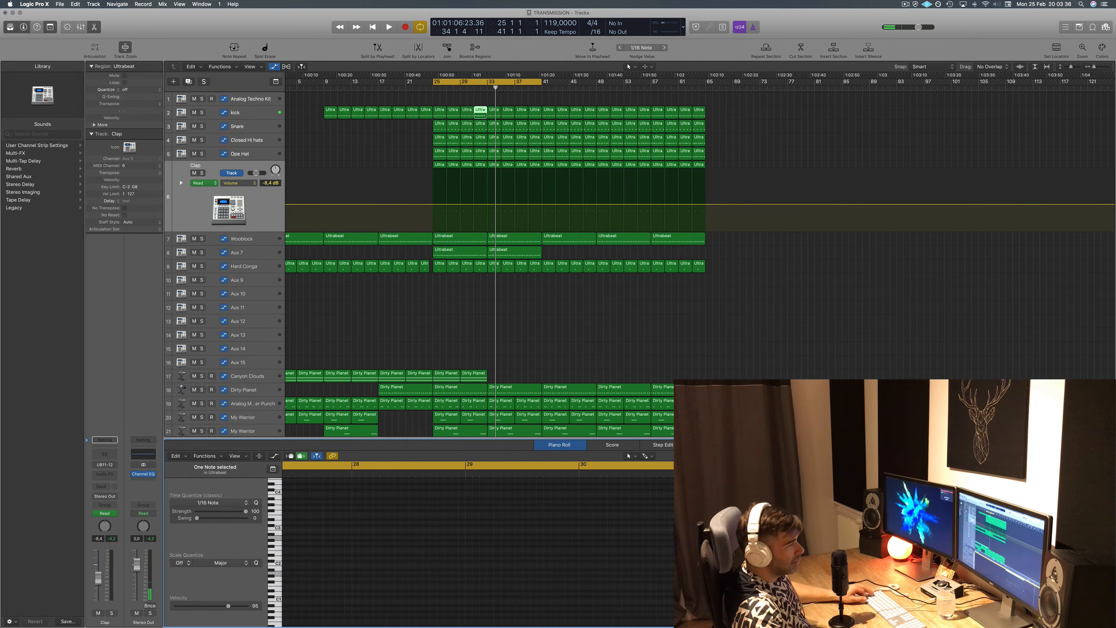
{"action": "left_click_drag", "start_coordinate": [870, 548], "coordinate": [866, 548]}
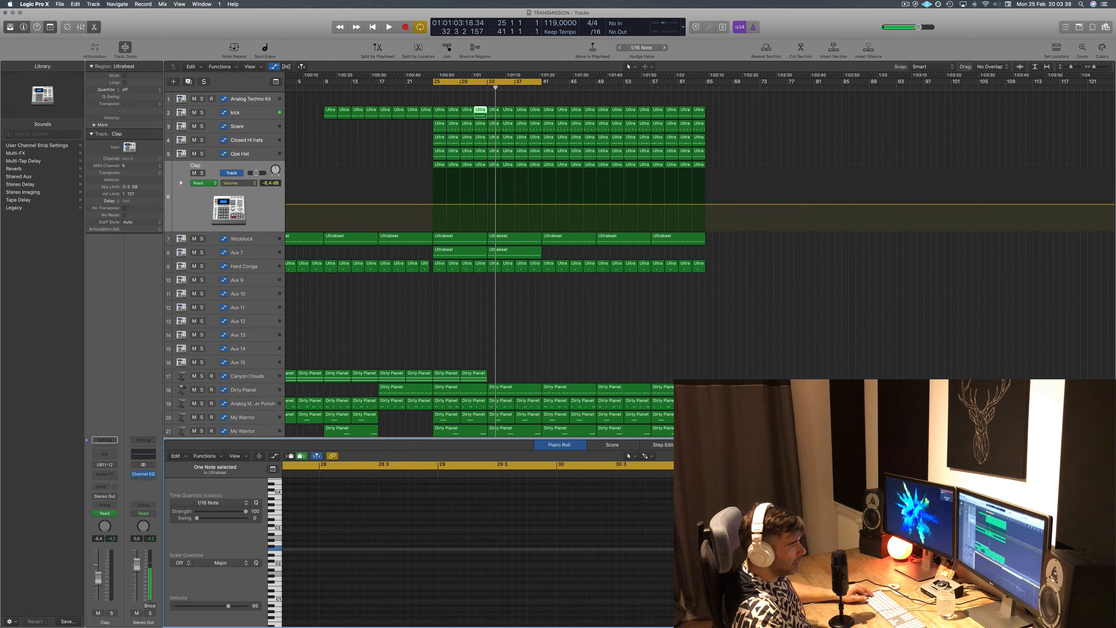
- Play the cycle from bar 25 to audition the kick and the transition into bar 33
{"action": "key", "text": "space"}
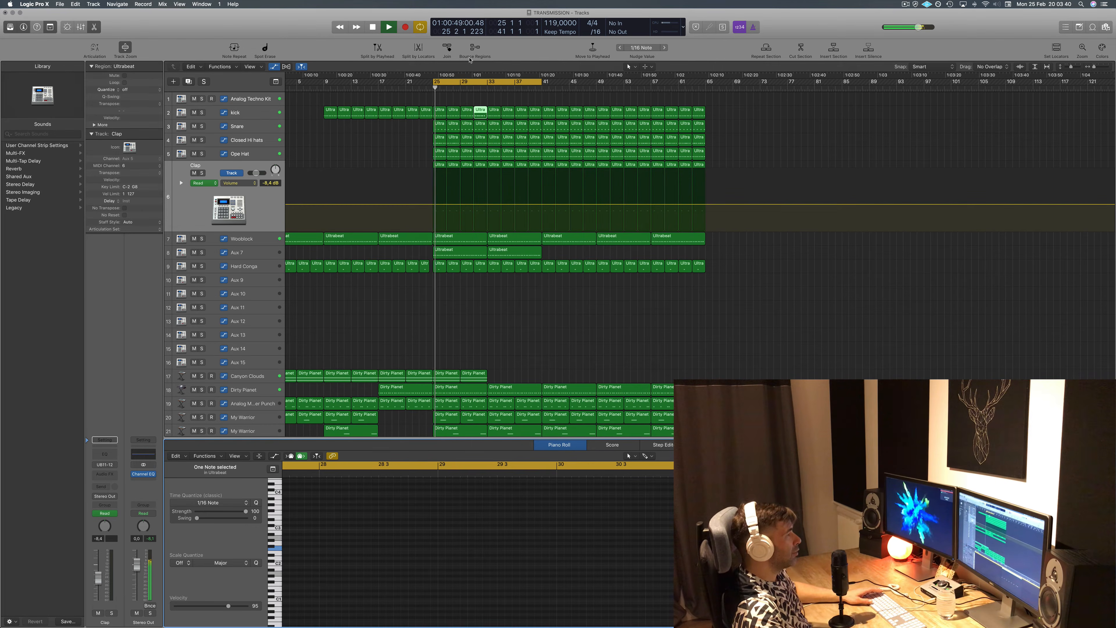
{"action": "left_click", "coordinate": [478, 90]}
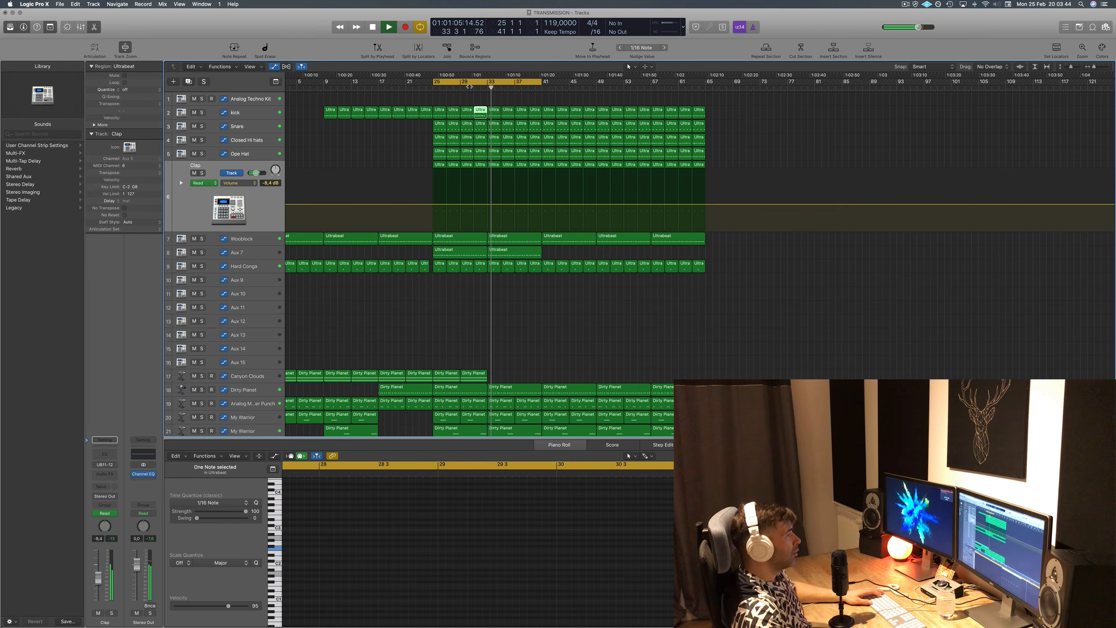
{"action": "key", "text": "Return"}
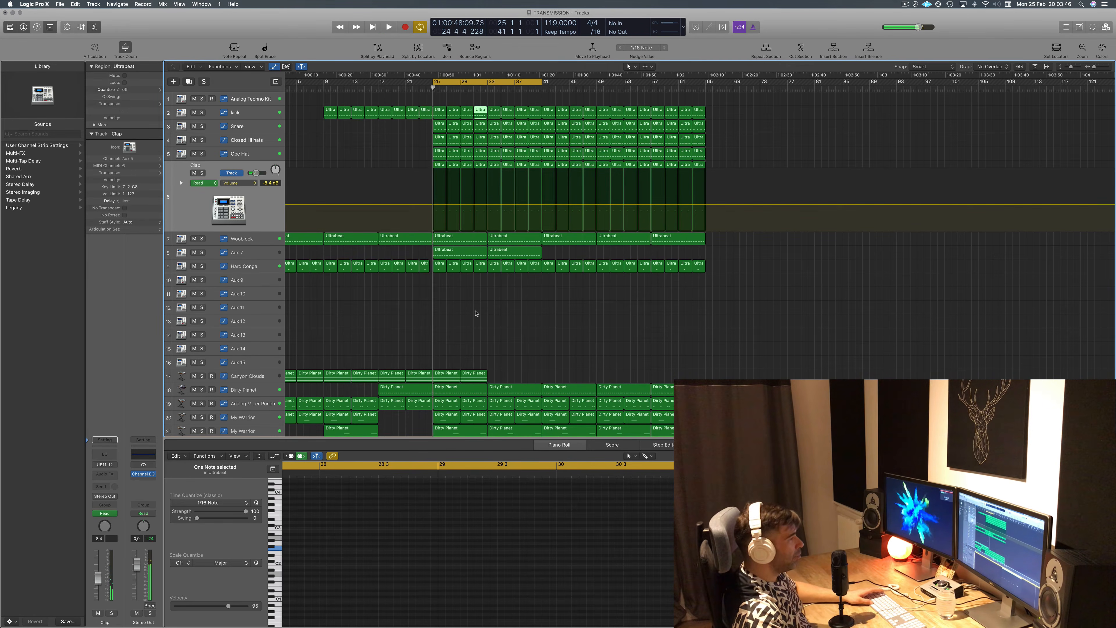
{"action": "left_click", "coordinate": [524, 350]}
{"action": "scroll", "coordinate": [525, 349], "scroll_direction": "down", "scroll_amount": 2}
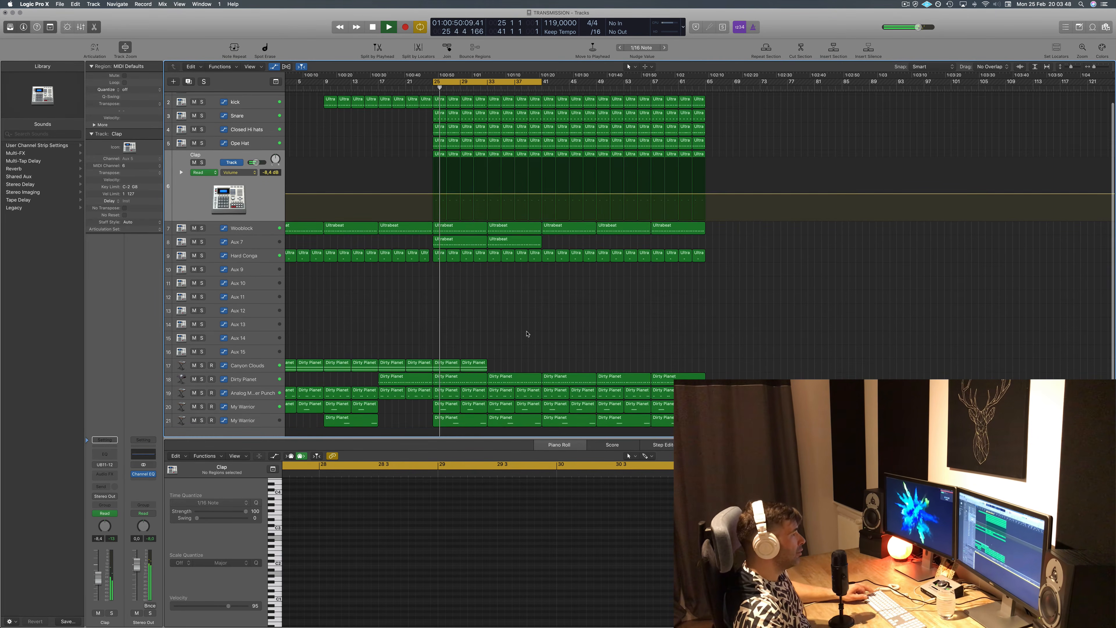
{"action": "scroll", "coordinate": [523, 335], "scroll_direction": "left", "scroll_amount": 2}
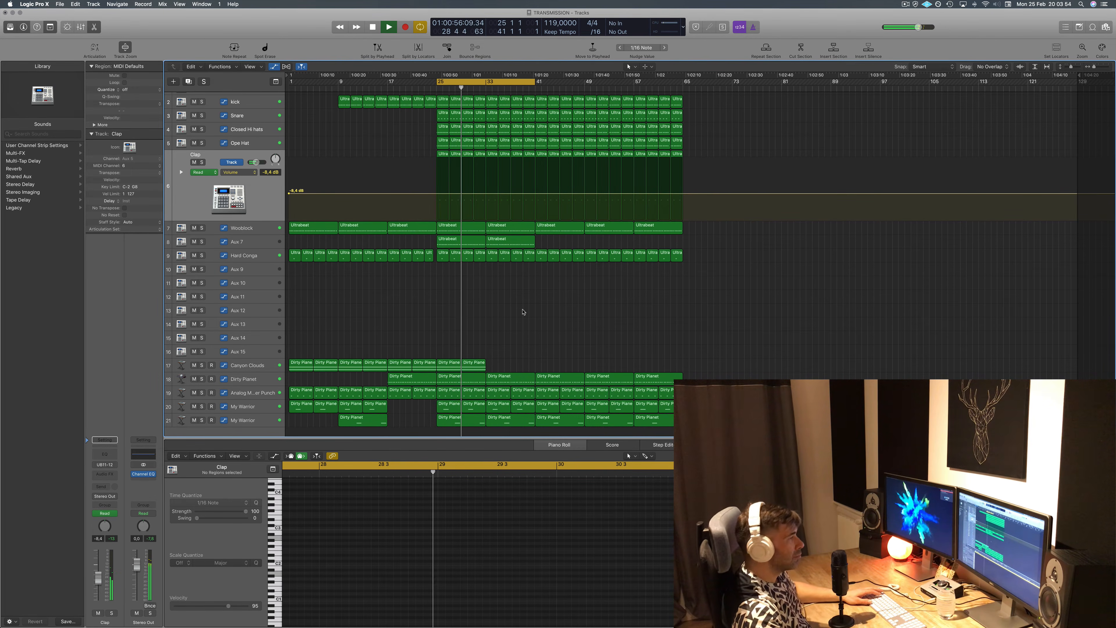
{"action": "key", "text": "space"}
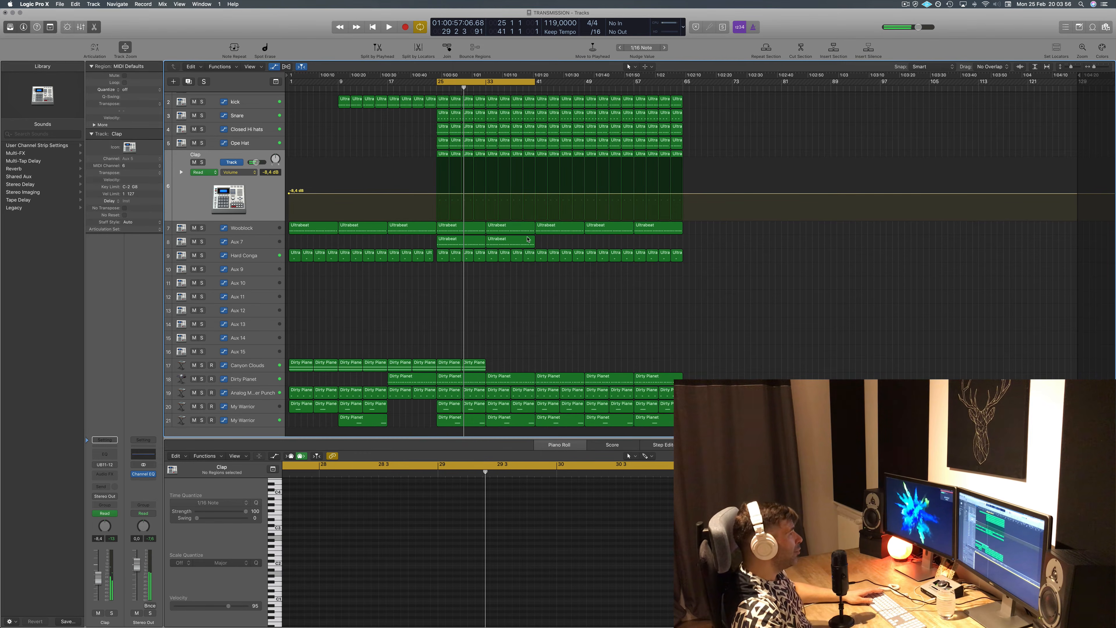
- Copy both Aux 7 regions to Aux 9 and turn the first copy's notes from about bar 28 onwards into a lower-pitched eighth-note pattern
{"action": "left_click_drag", "start_coordinate": [553, 242], "coordinate": [450, 269]}
{"action": "left_click", "coordinate": [454, 270]}
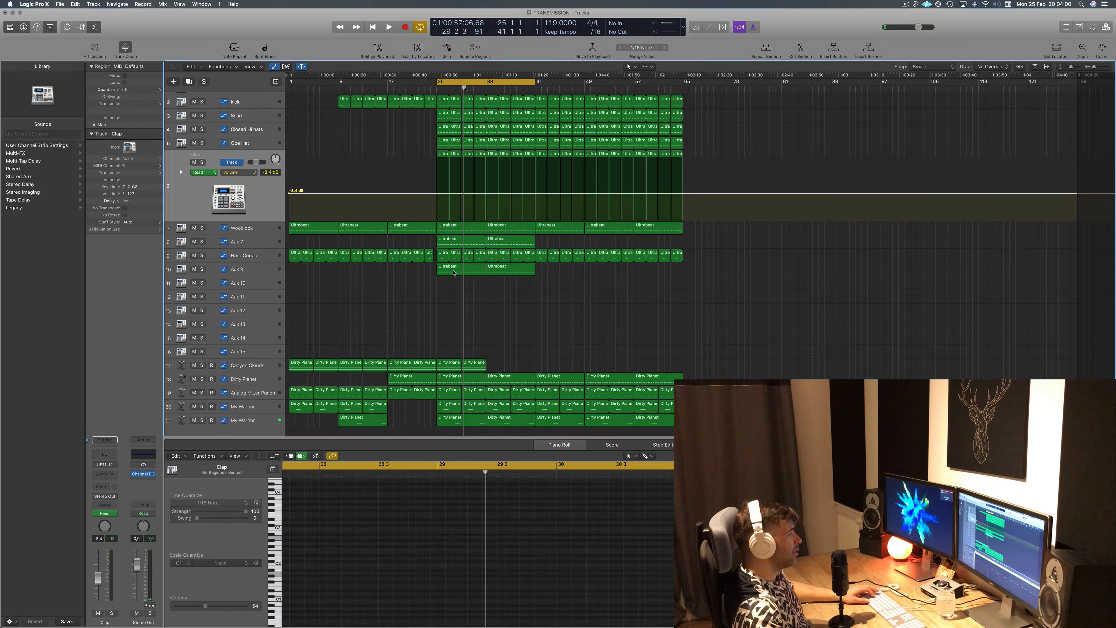
{"action": "left_click_drag", "start_coordinate": [299, 523], "coordinate": [901, 541]}
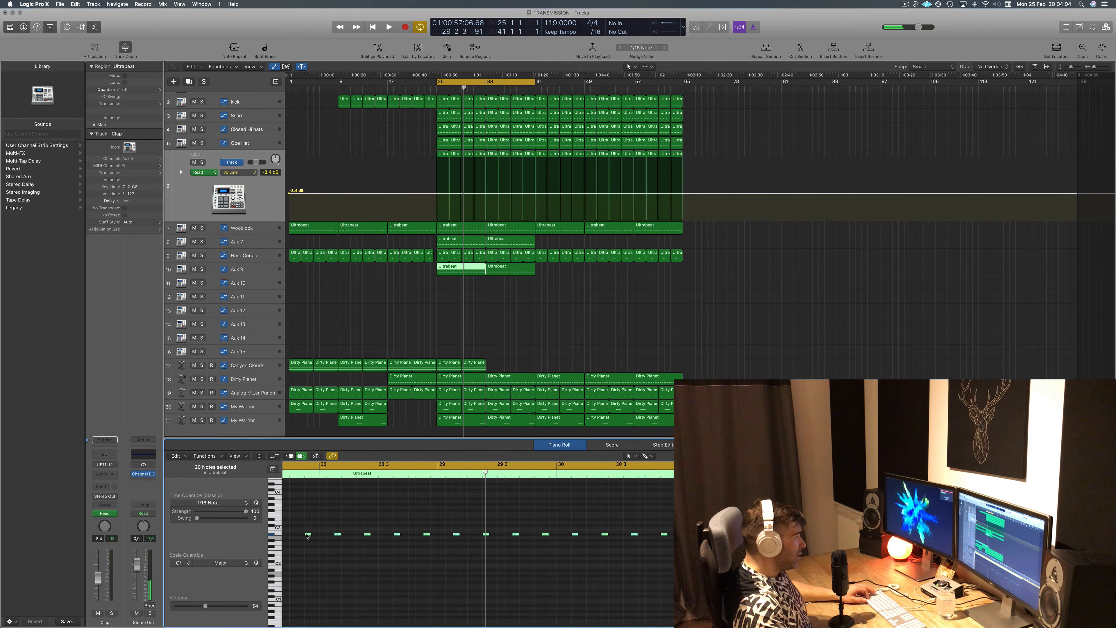
{"action": "mouse_move", "coordinate": [307, 535]}
{"action": "left_mouse_down"}
{"action": "mouse_move", "coordinate": [309, 553]}
{"action": "mouse_move", "coordinate": [285, 555]}
{"action": "mouse_move", "coordinate": [300, 555]}
{"action": "left_mouse_up"}
{"action": "key", "text": "space"}
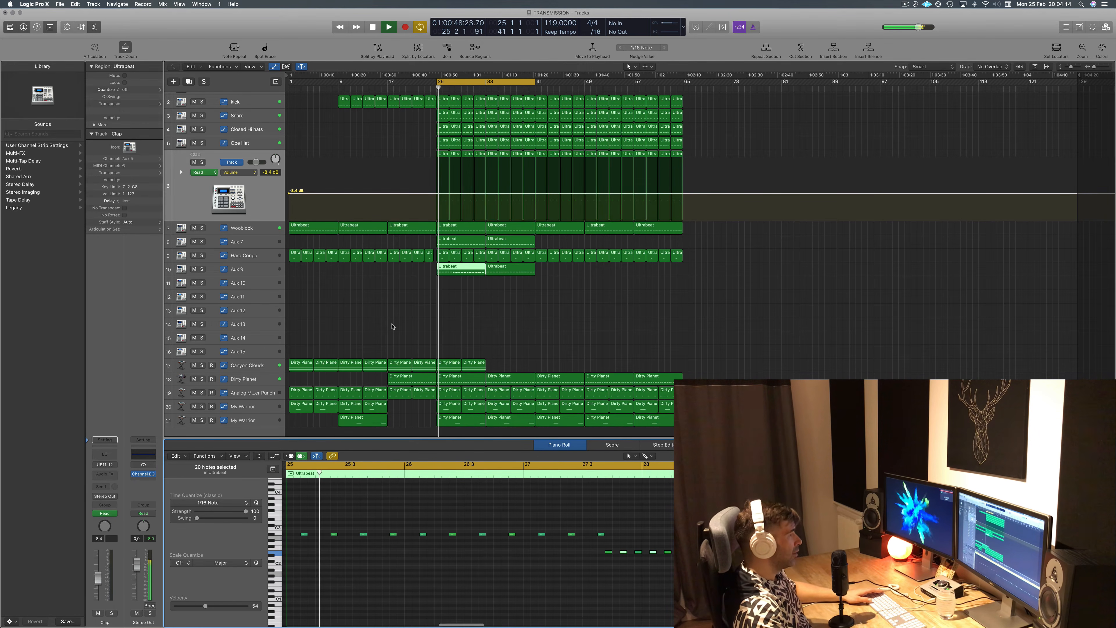
- Try removing the second Aux 9 region at bar 33 and audition the first one alone
{"action": "left_click", "coordinate": [516, 272]}
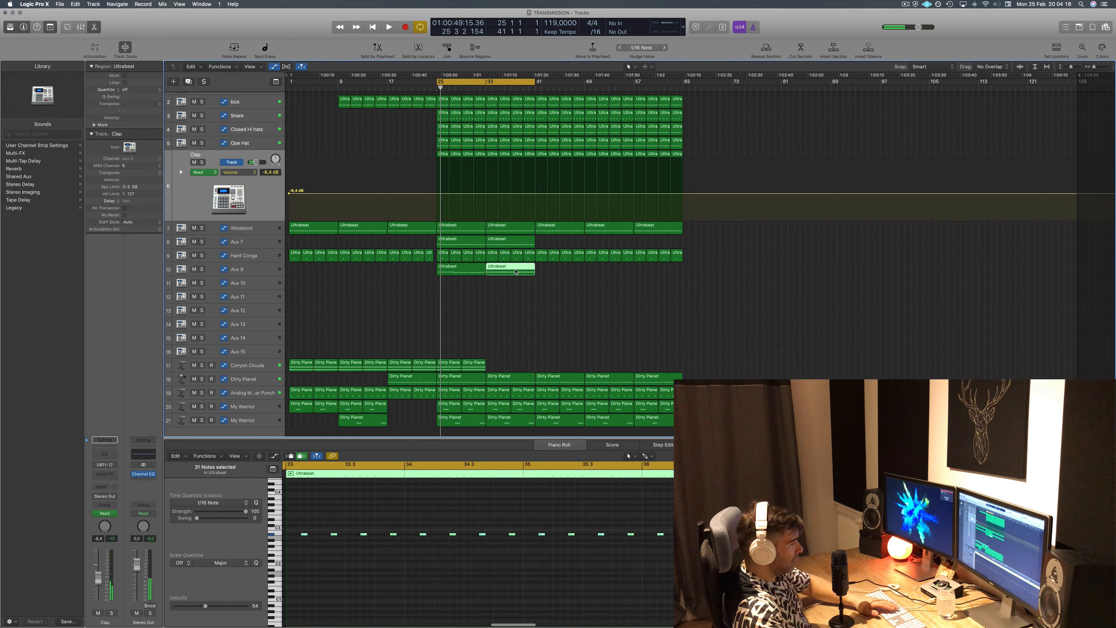
{"action": "left_click", "coordinate": [461, 273]}
{"action": "key", "text": "space"}
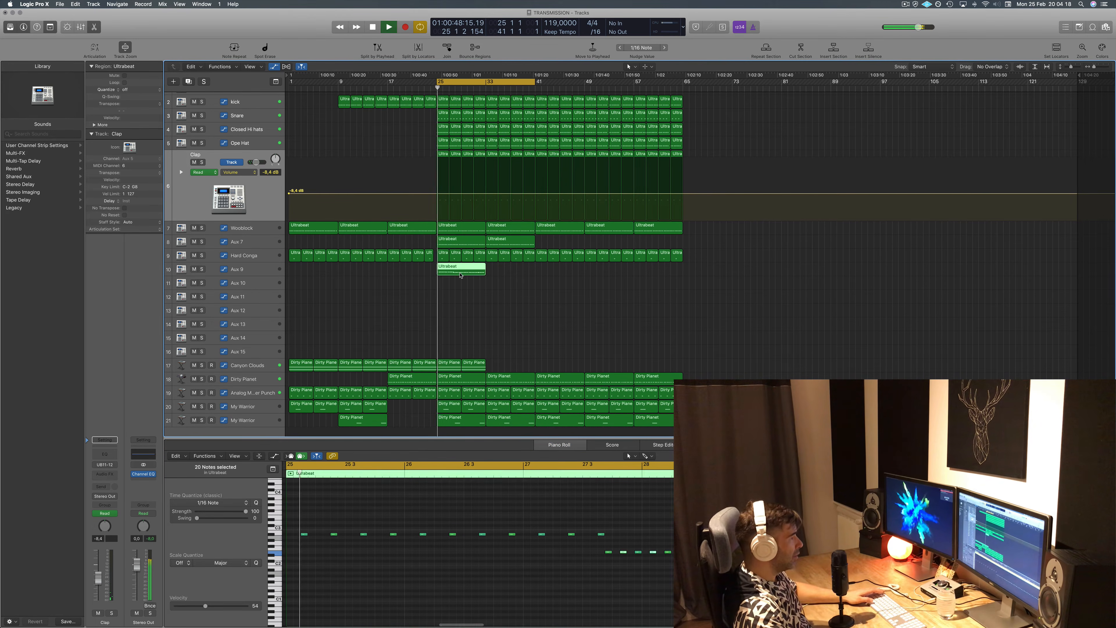
{"action": "key", "text": "space"}
{"action": "left_click", "coordinate": [485, 292]}
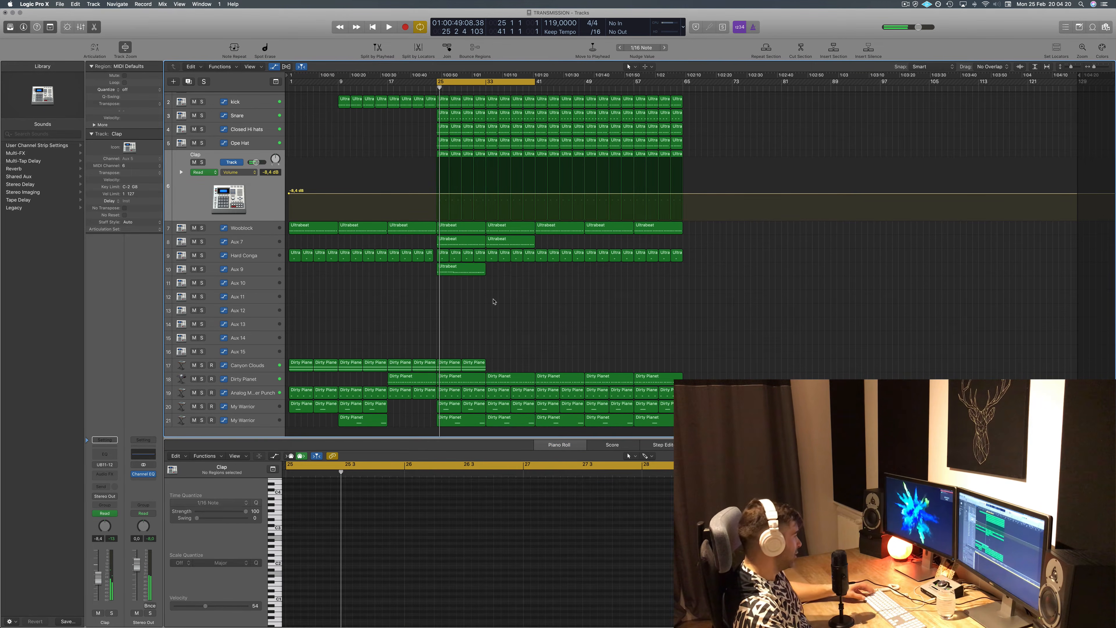
{"action": "key", "text": "super+z"}
- Cut the first Aux 9 region at bar 29 and delete its part from bar 25 to 29
{"action": "left_click", "coordinate": [458, 272]}
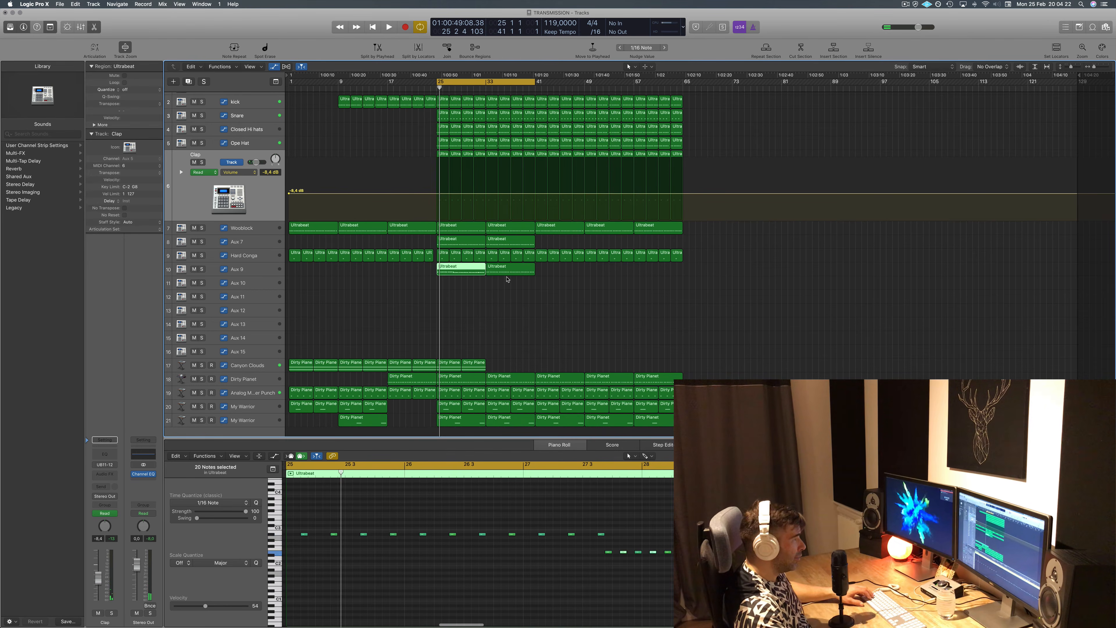
{"action": "key", "text": "super+Left"}
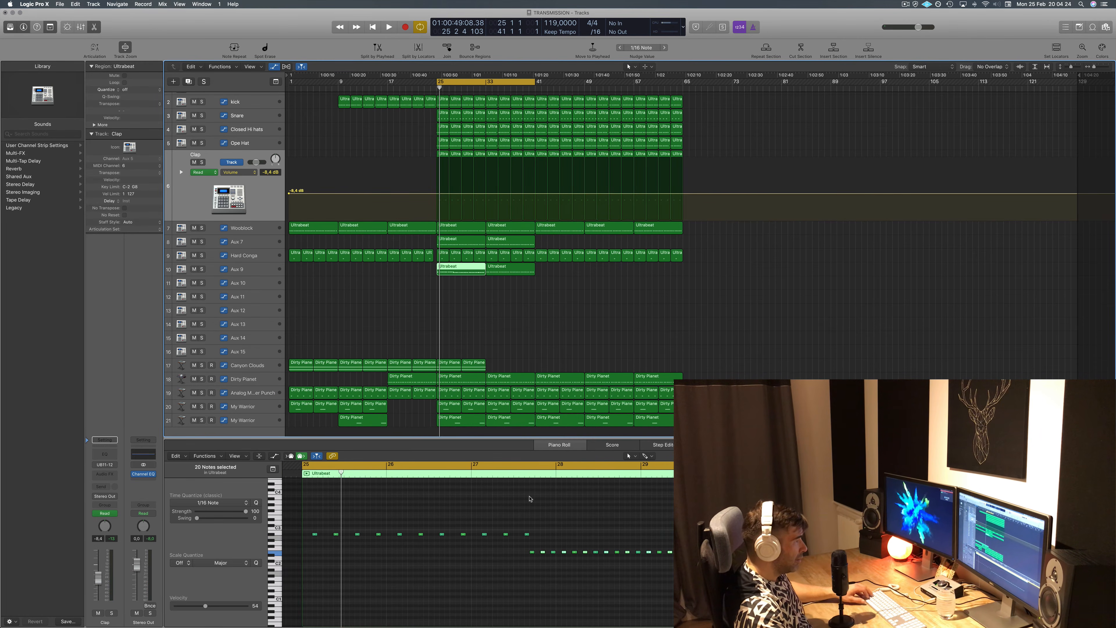
{"action": "left_click", "coordinate": [462, 267]}
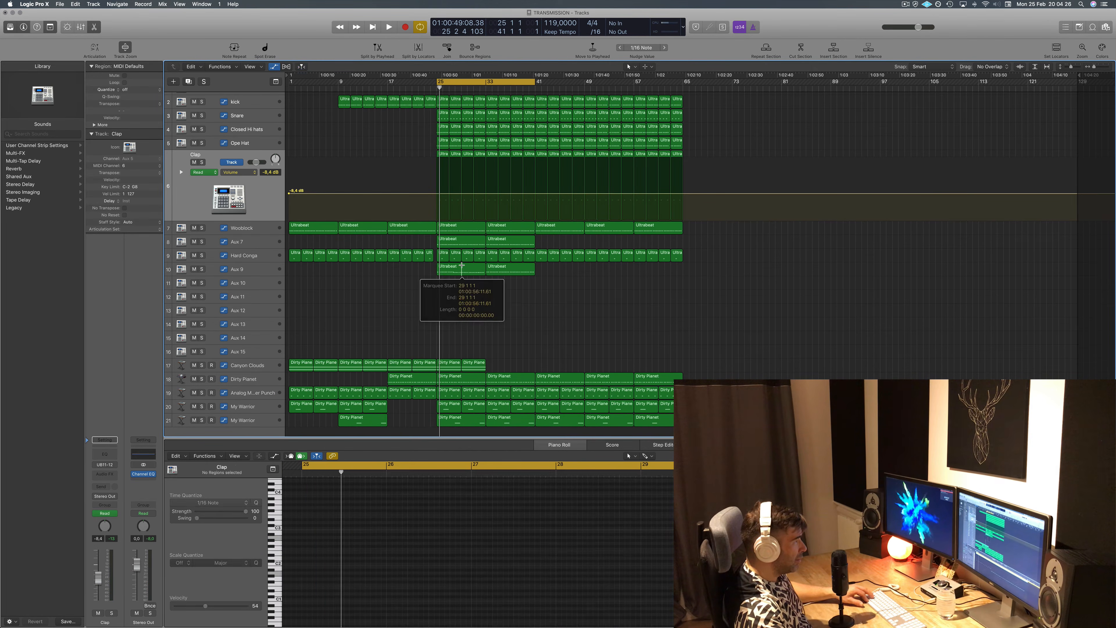
{"action": "key", "text": "Delete"}
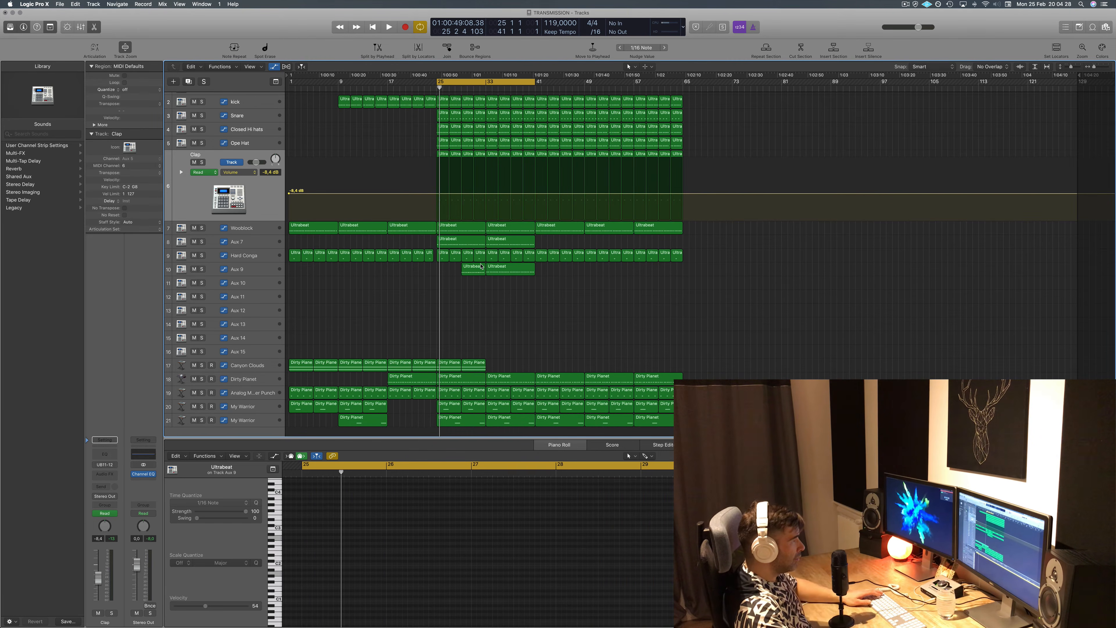
- Move the remaining four-bar Aux 9 region to start at bar 25, audition it, and delete the region at bar 33
{"action": "left_click", "coordinate": [474, 271]}
{"action": "left_click_drag", "start_coordinate": [474, 270], "coordinate": [453, 272]}
{"action": "key", "text": "space"}
{"action": "key", "text": "space"}
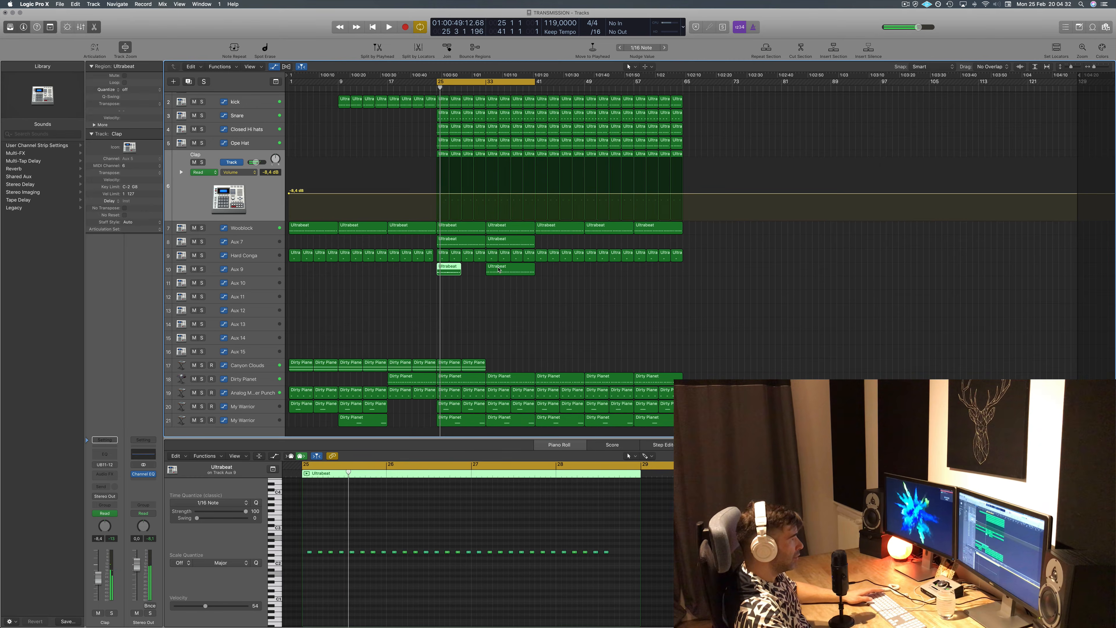
{"action": "left_click", "coordinate": [510, 270]}
{"action": "key", "text": "Delete"}
- Show the mixer, audition the new percussion pattern from bar 25, and select the Aux 9 track
{"action": "left_click", "coordinate": [221, 239]}
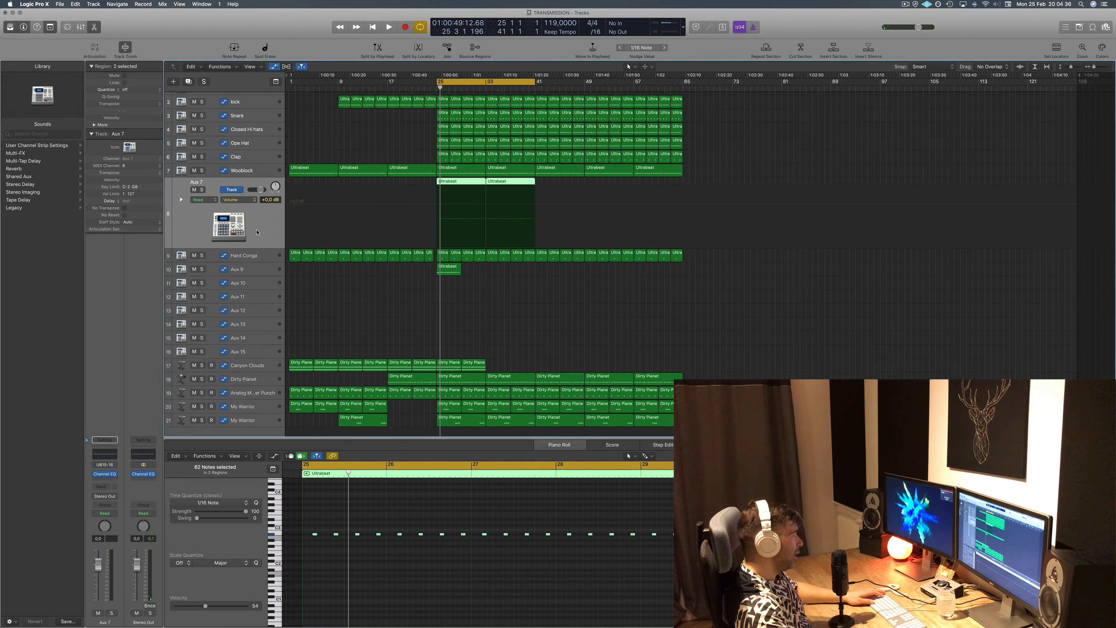
{"action": "key", "text": "x"}
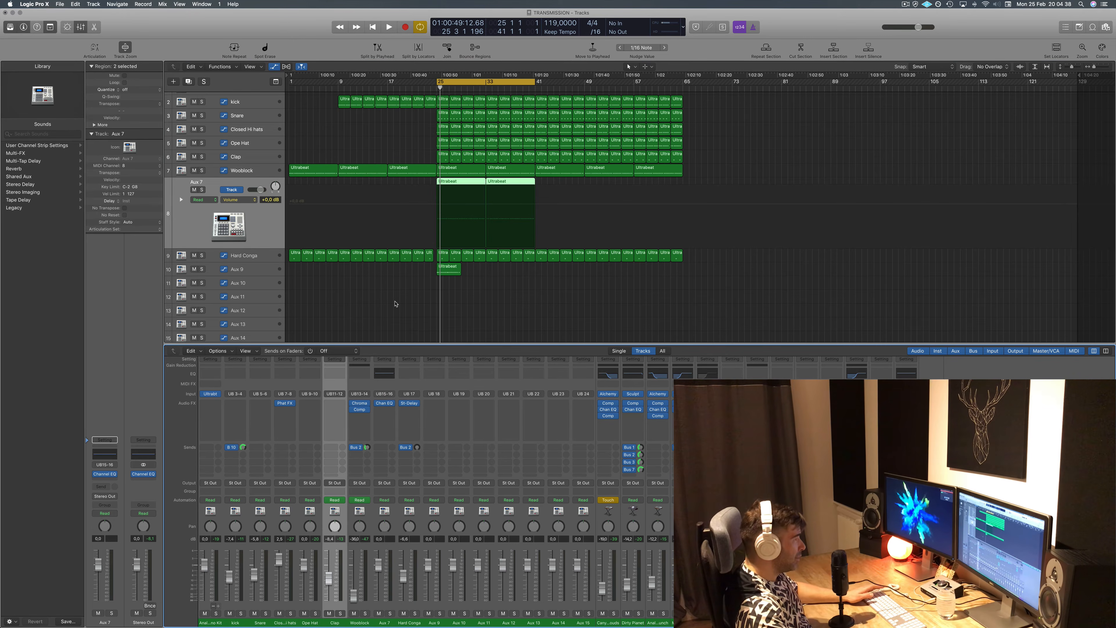
{"action": "key", "text": "space"}
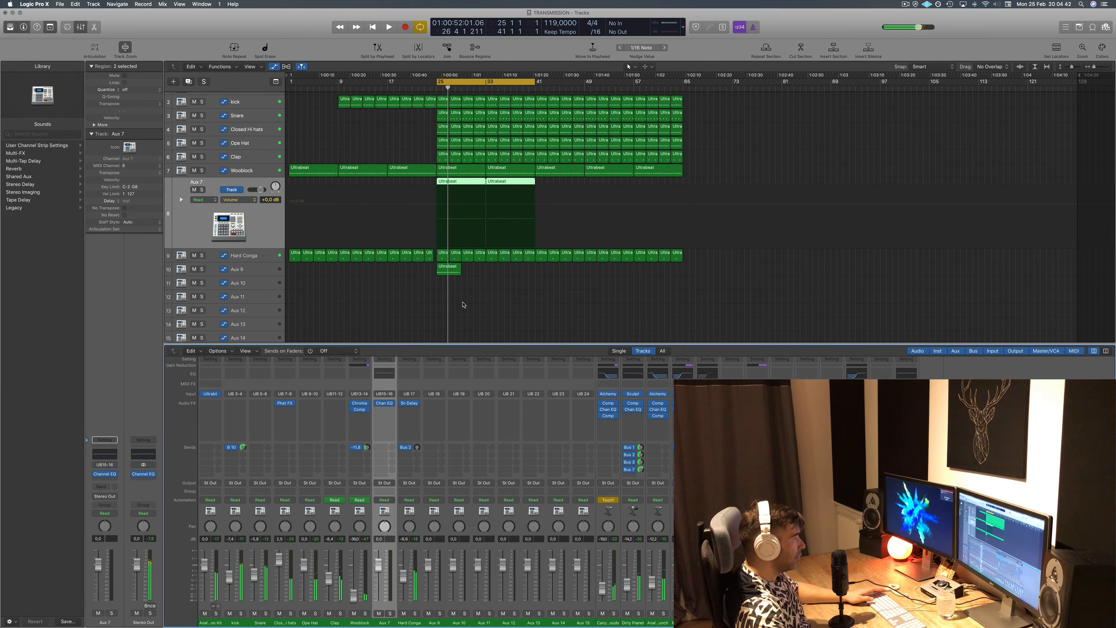
{"action": "left_click", "coordinate": [449, 273]}
{"action": "key", "text": "space"}
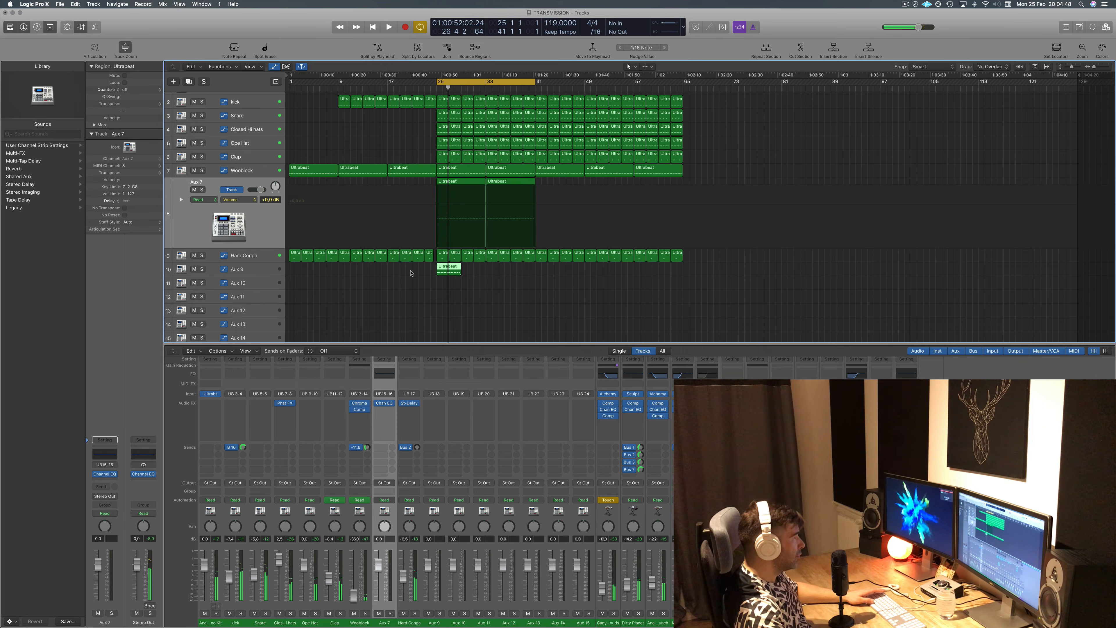
{"action": "left_click", "coordinate": [270, 273]}
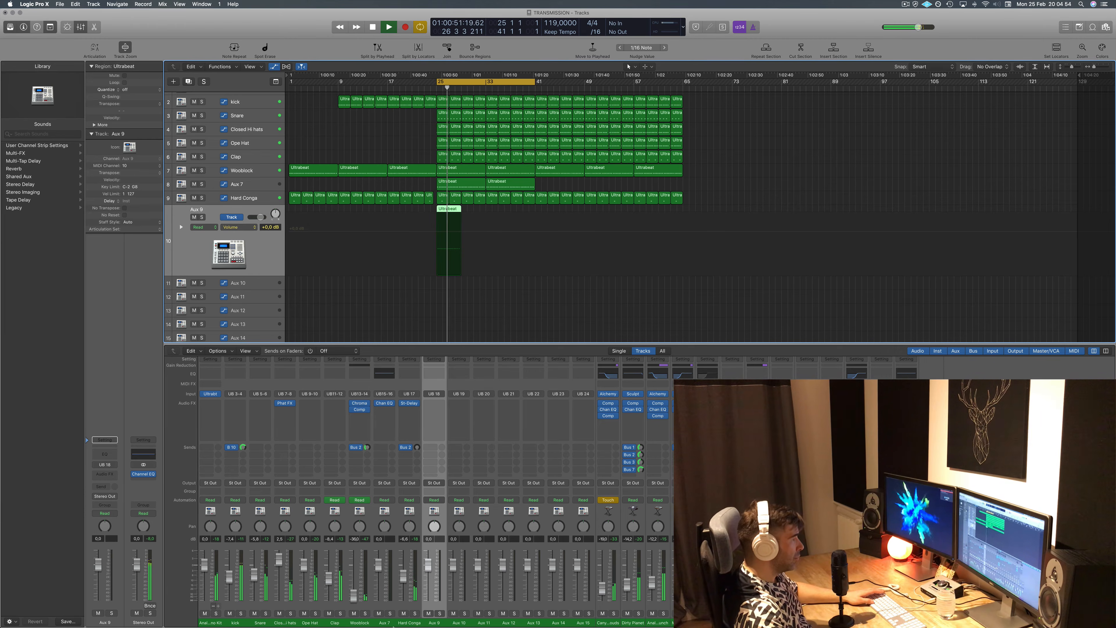
- Briefly solo the Hard Conga and Wooblock channels in turn during playback to compare their sounds
{"action": "left_click", "coordinate": [415, 613]}
{"action": "left_click", "coordinate": [415, 613]}
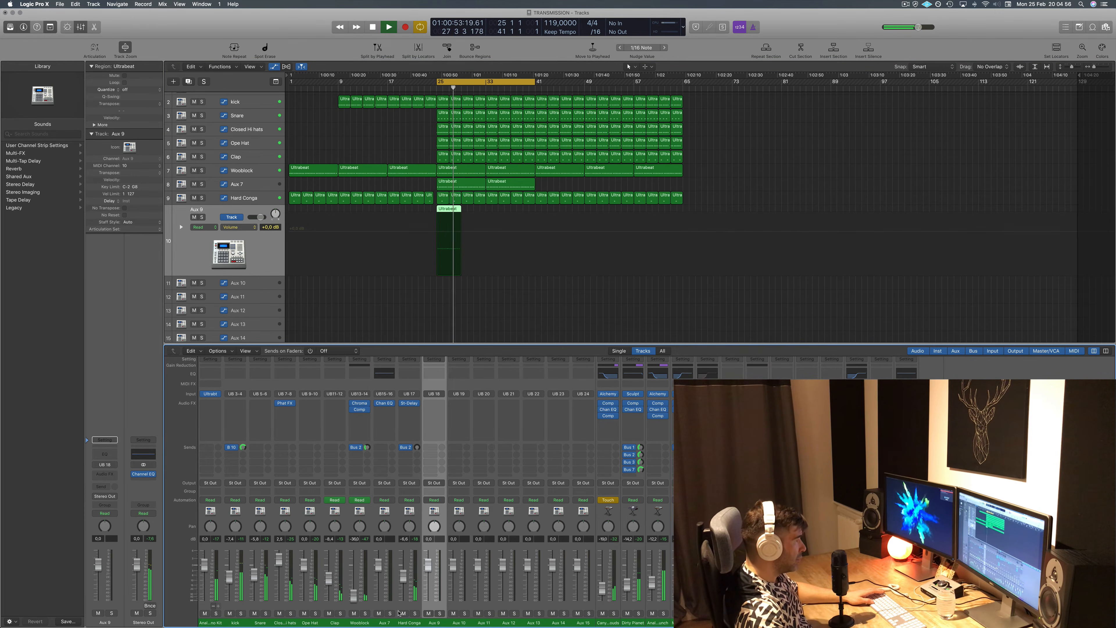
{"action": "left_click", "coordinate": [365, 613]}
{"action": "left_click", "coordinate": [365, 614]}
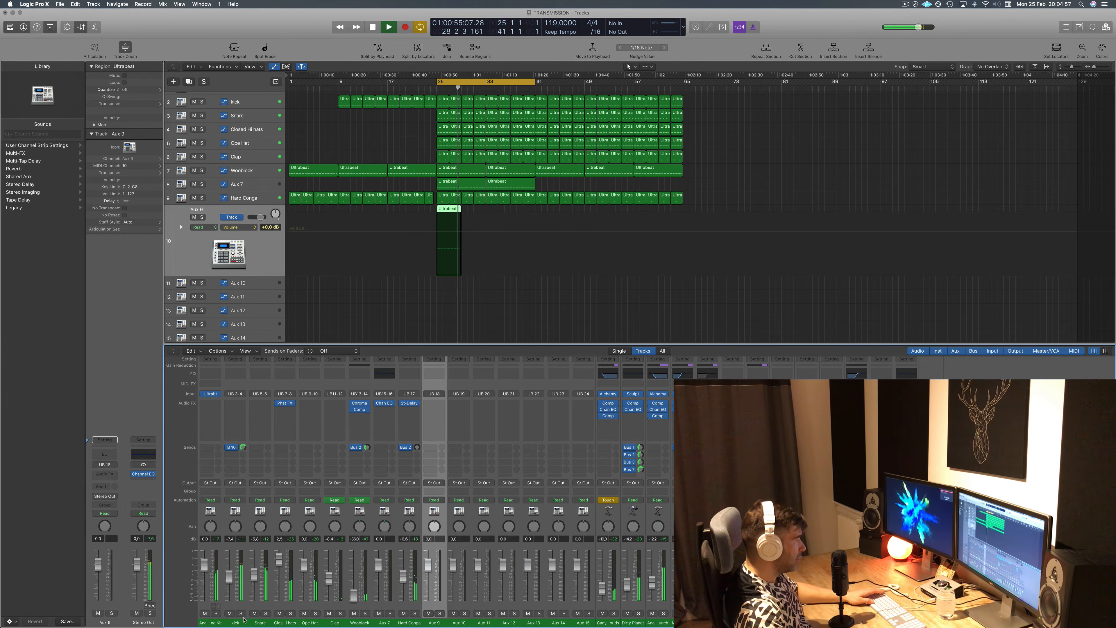
- Solo the Analog Techno Kit channel and route its Open Hat 2 and Closed Hat voices to the separate sub-group outputs 23 and 24
{"action": "left_click", "coordinate": [216, 613]}
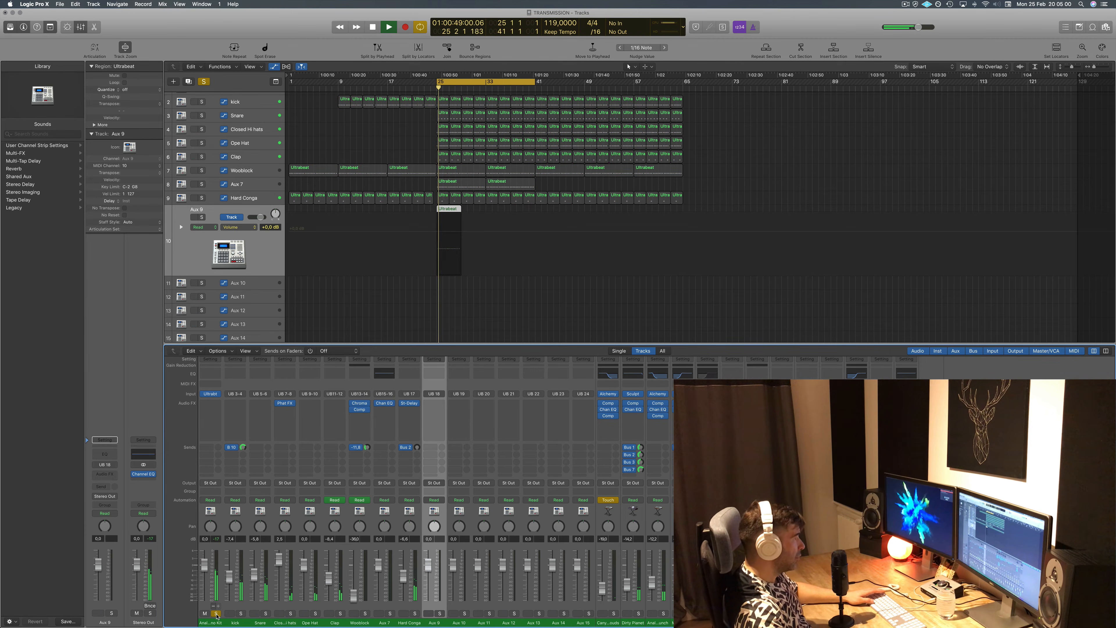
{"action": "key", "text": "space"}
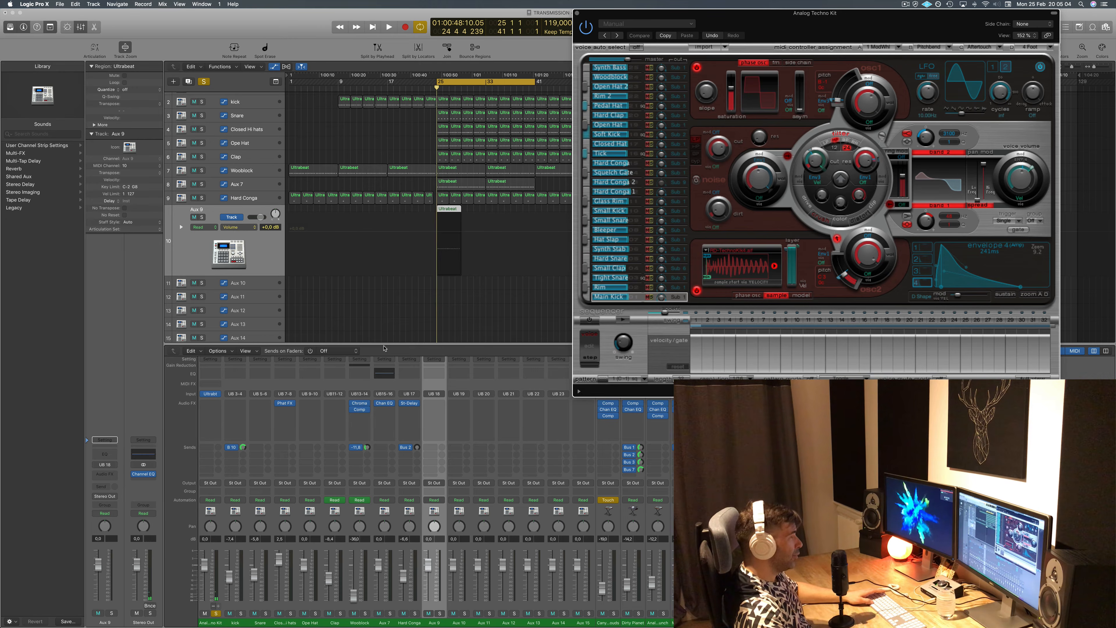
{"action": "left_click_drag", "start_coordinate": [793, 34], "coordinate": [733, 58]}
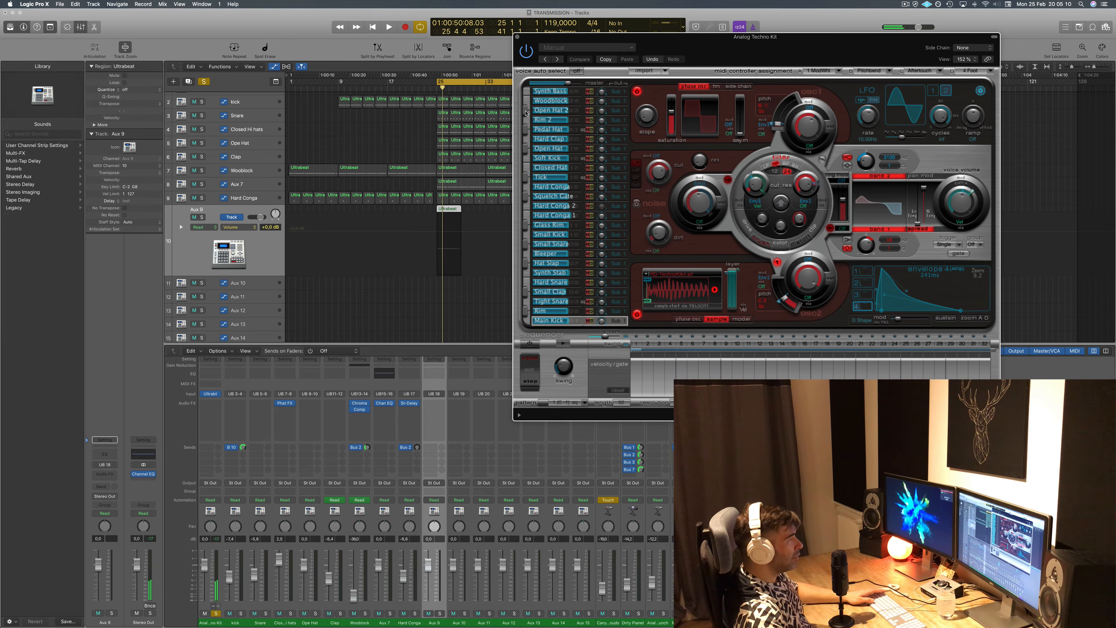
{"action": "left_click", "coordinate": [616, 112]}
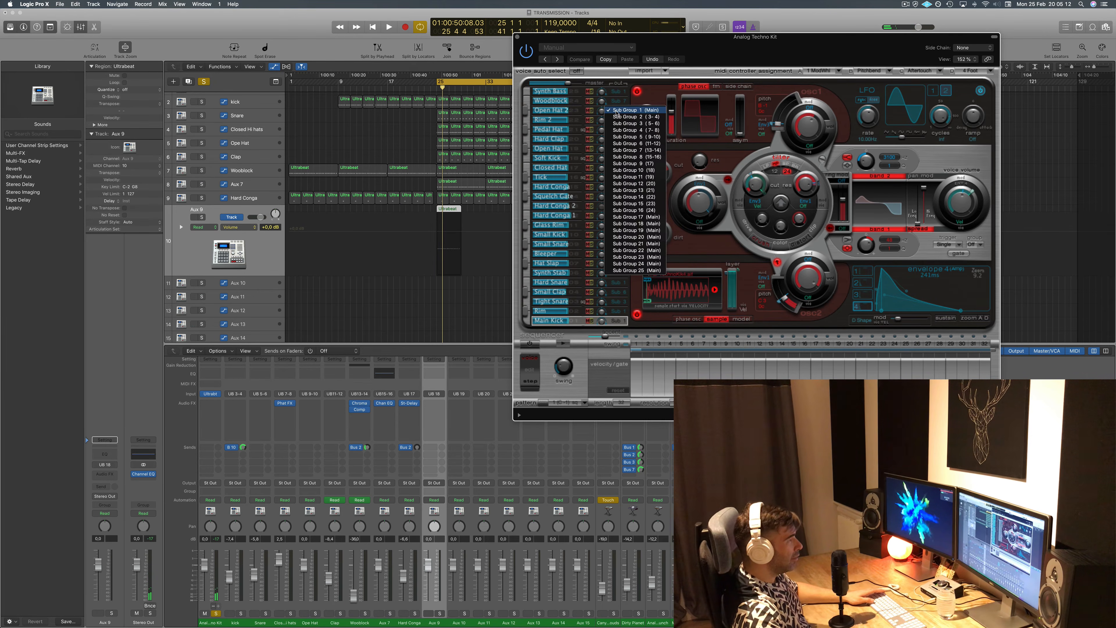
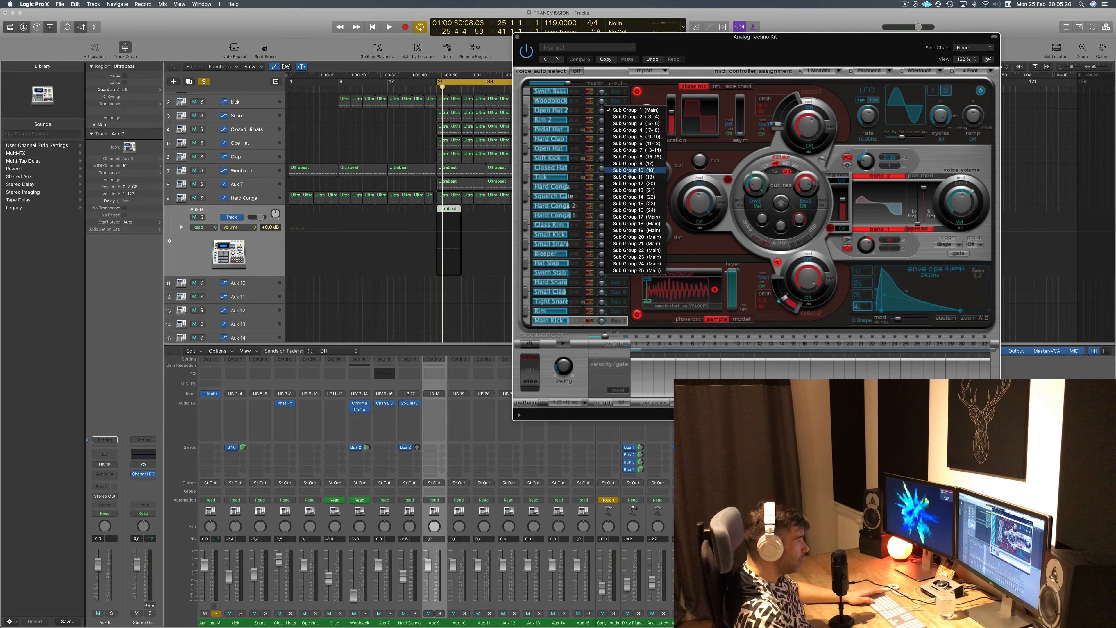
{"action": "left_click", "coordinate": [637, 210]}
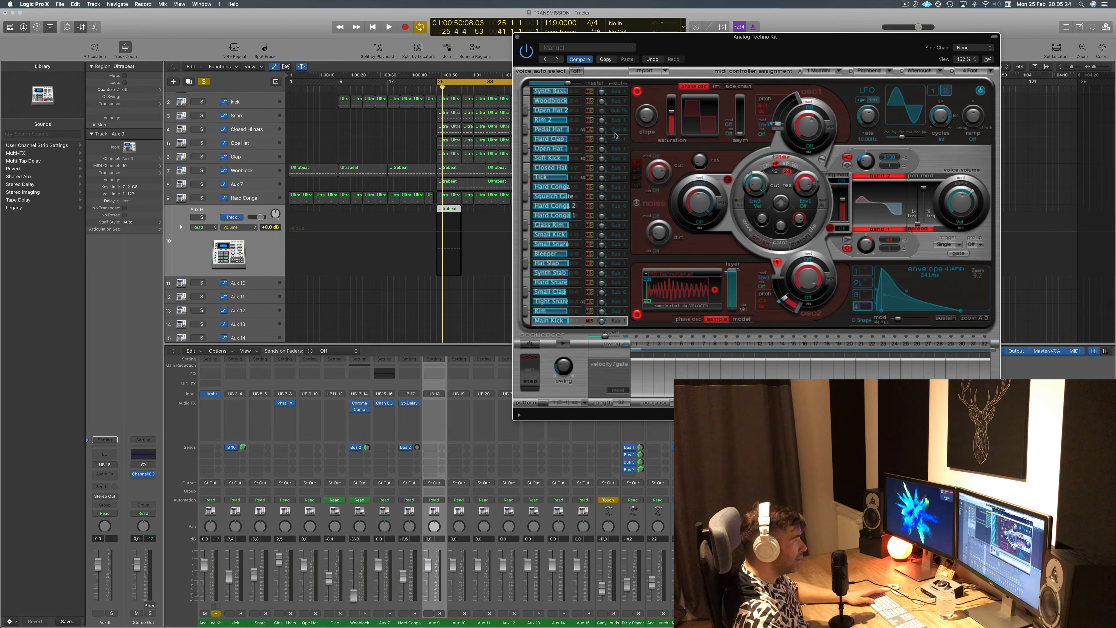
{"action": "key", "text": "space"}
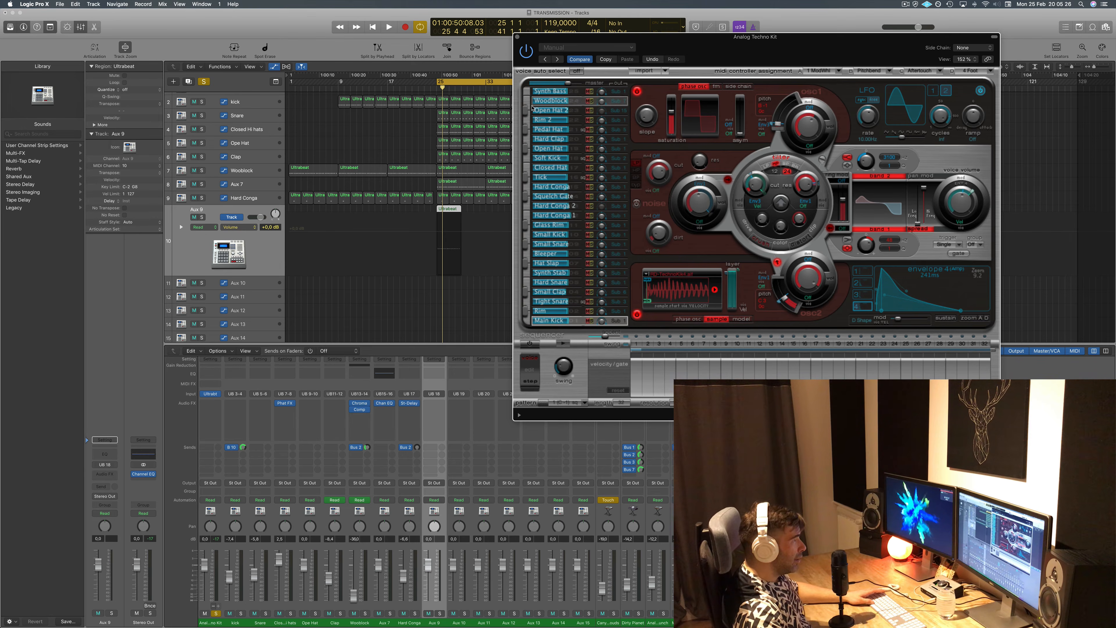
{"action": "key", "text": "space"}
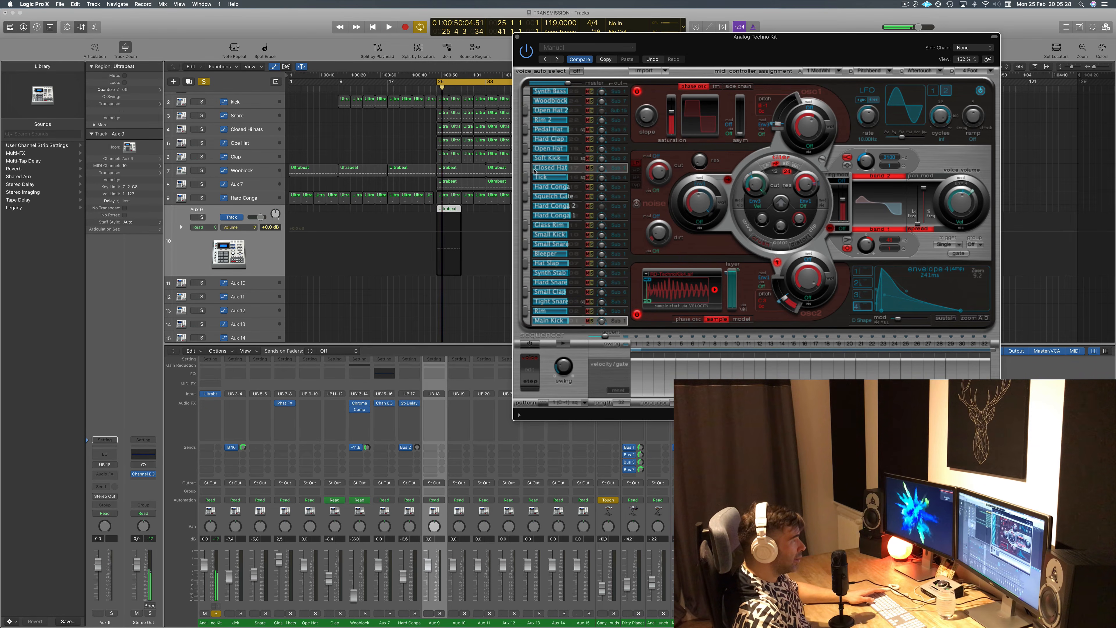
{"action": "left_click", "coordinate": [617, 167]}
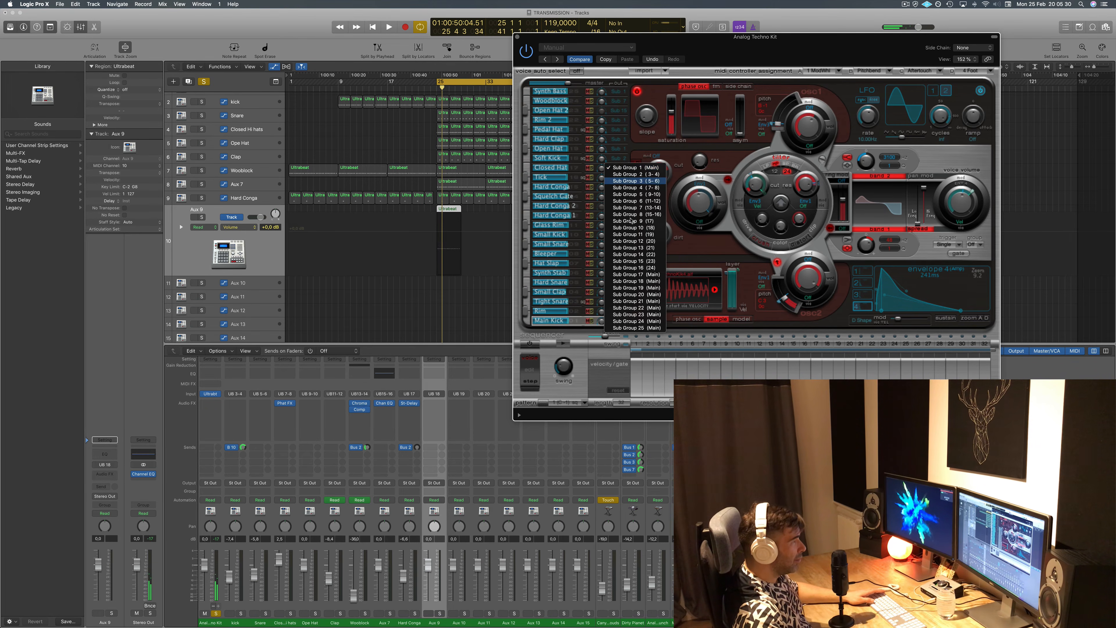
{"action": "left_click", "coordinate": [632, 267]}
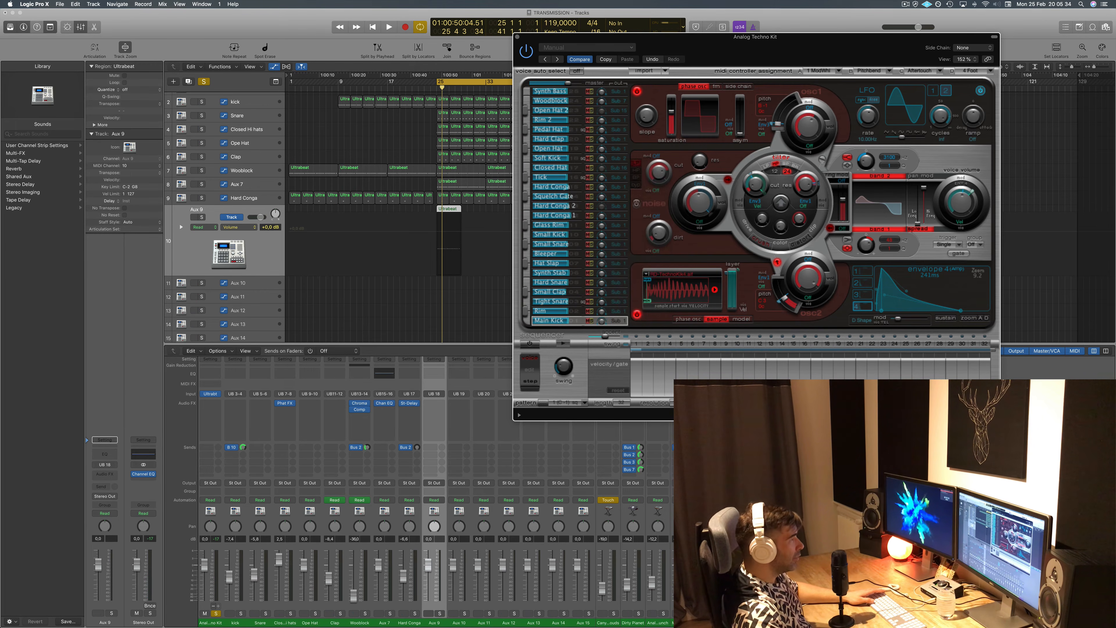
{"action": "left_click", "coordinate": [516, 38]}
- Solo the Aux 14 and Aux 15 channels during playback to check the rerouted hats, and clear all solos
{"action": "key", "text": "space"}
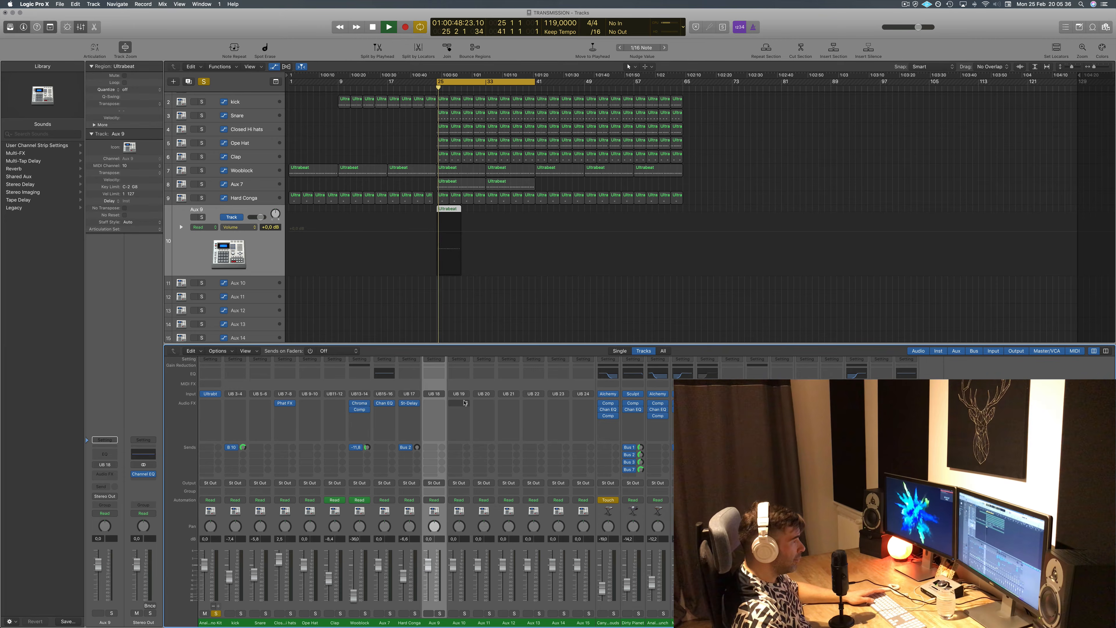
{"action": "left_click", "coordinate": [590, 619]}
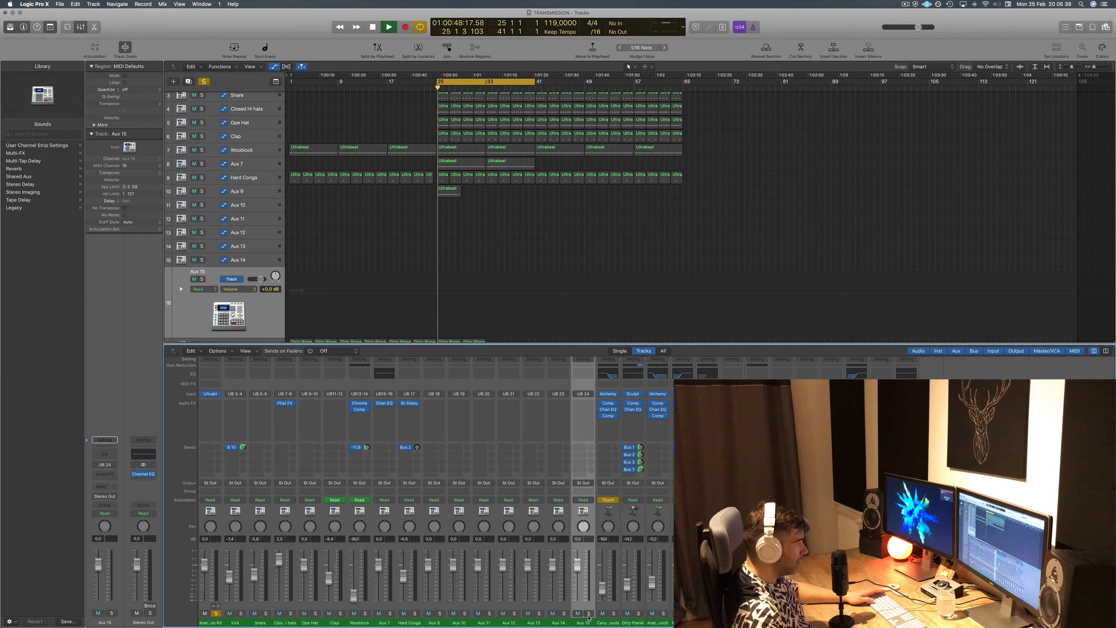
{"action": "left_click", "coordinate": [564, 613]}
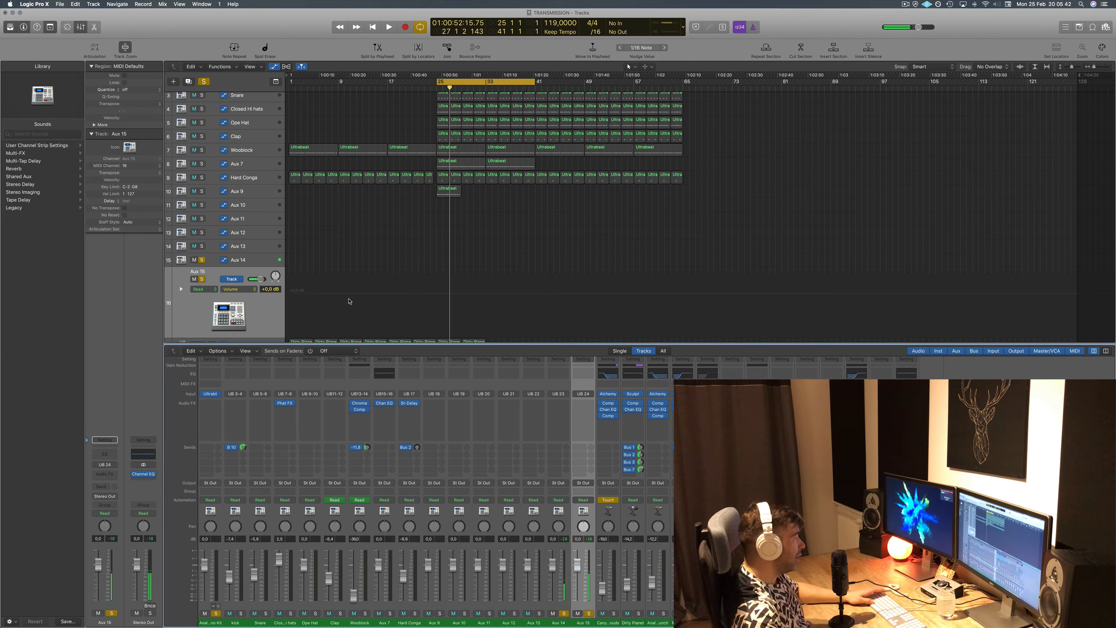
{"action": "left_click", "coordinate": [208, 84]}
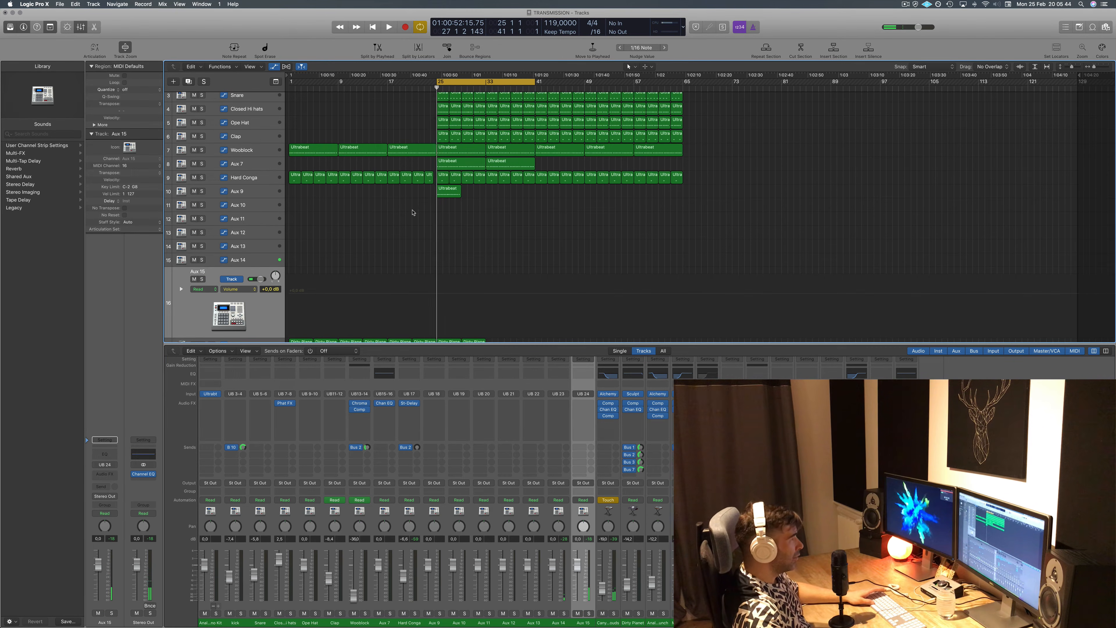
- Copy the four-bar Aux 9 region three times to fill bars 25 to 41 during playback
{"action": "key", "text": "space"}
{"action": "left_click_drag", "start_coordinate": [452, 191], "coordinate": [499, 193]}
{"action": "left_click", "coordinate": [449, 192], "text": "shift"}
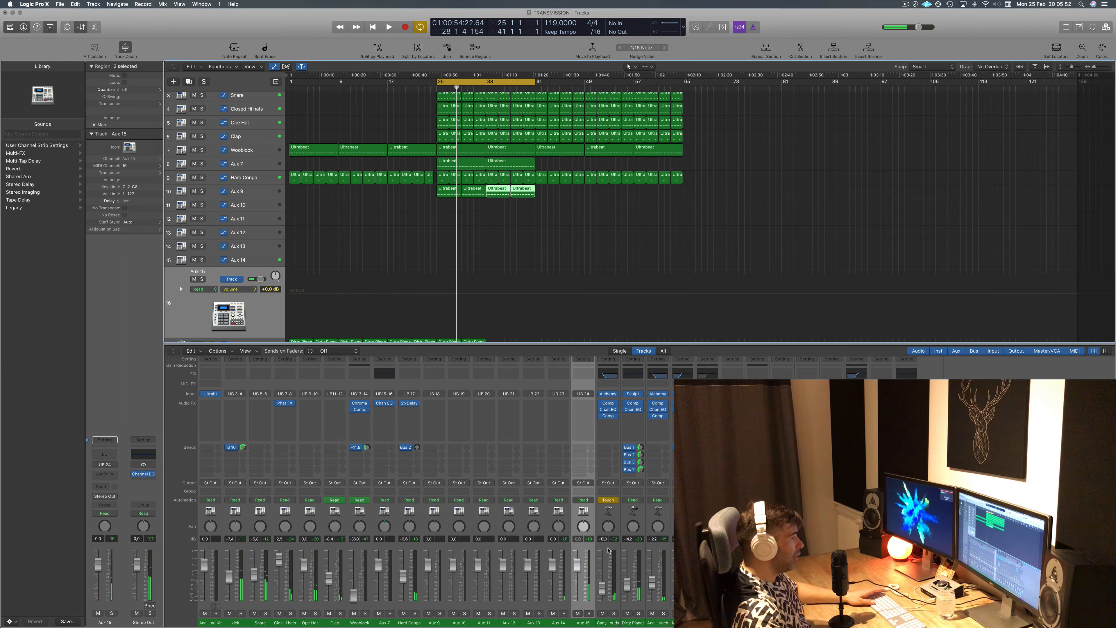
- Lower the Aux 14 channel to -3.9 dB and the Aux 15 channel to -10.4 dB, checking the balance from bar 25
{"action": "left_click_drag", "start_coordinate": [576, 567], "coordinate": [578, 579]}
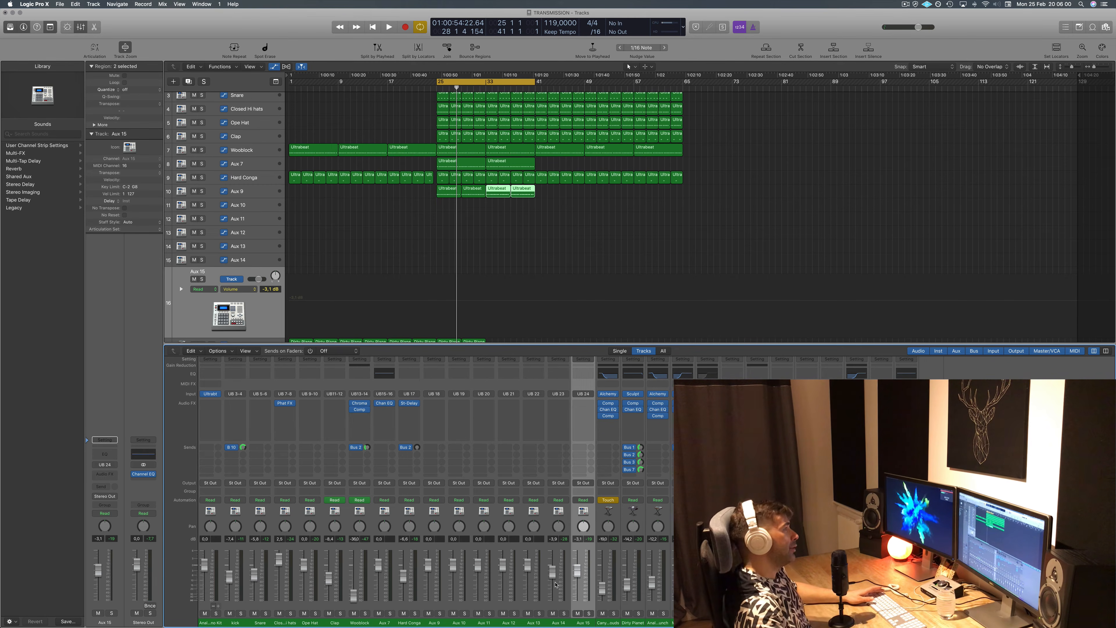
{"action": "left_click", "coordinate": [626, 215]}
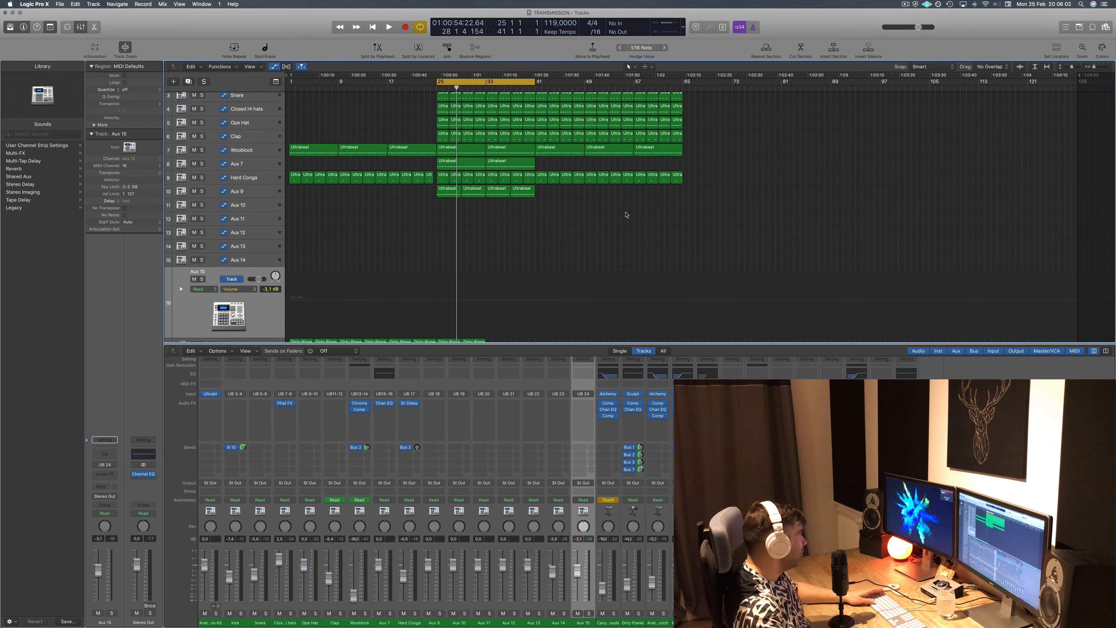
{"action": "key", "text": "space"}
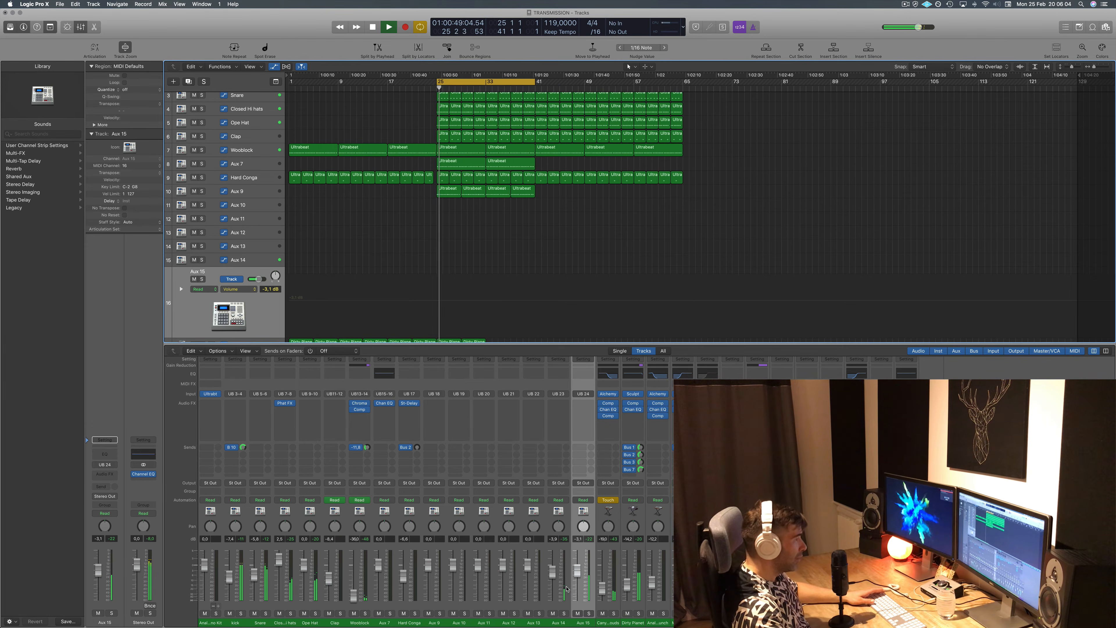
{"action": "mouse_move", "coordinate": [577, 571]}
{"action": "left_mouse_down"}
{"action": "mouse_move", "coordinate": [577, 601]}
{"action": "mouse_move", "coordinate": [577, 583]}
{"action": "left_mouse_up"}
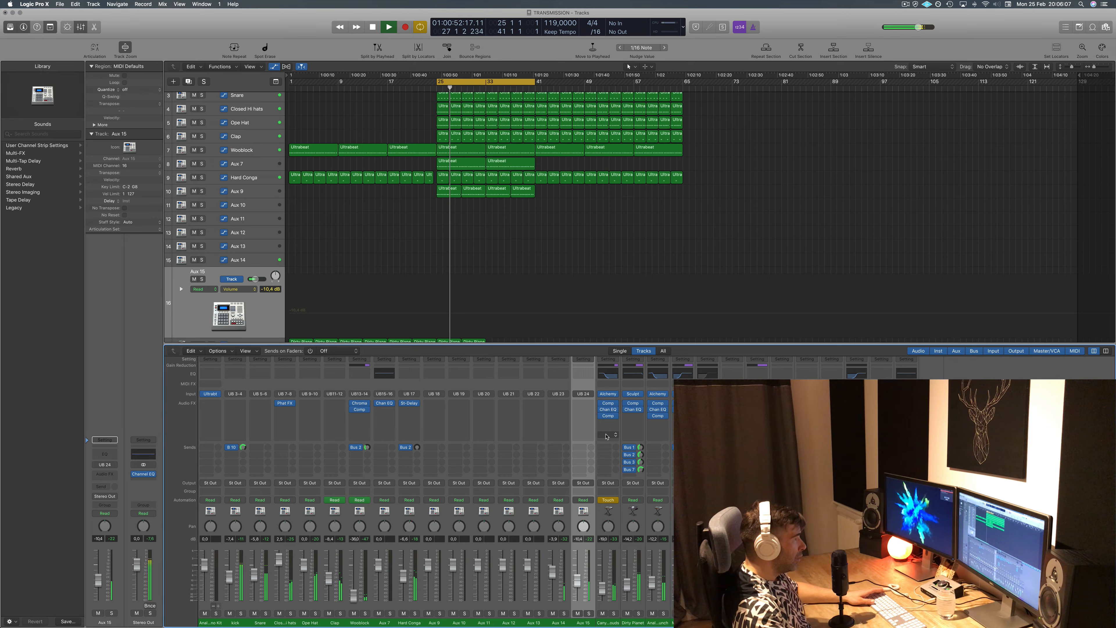
- Add a Channel EQ with a low cut at 4850 Hz to Aux 15 and set the channel level to -9.2 dB
{"action": "left_click", "coordinate": [583, 407]}
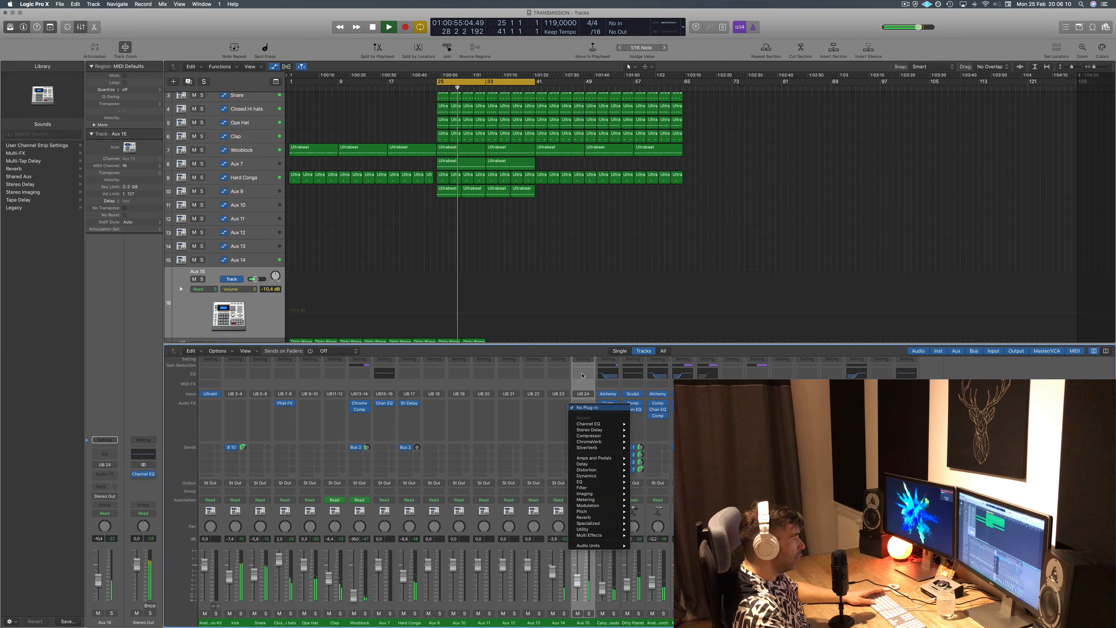
{"action": "left_click", "coordinate": [548, 382]}
{"action": "key", "text": "space"}
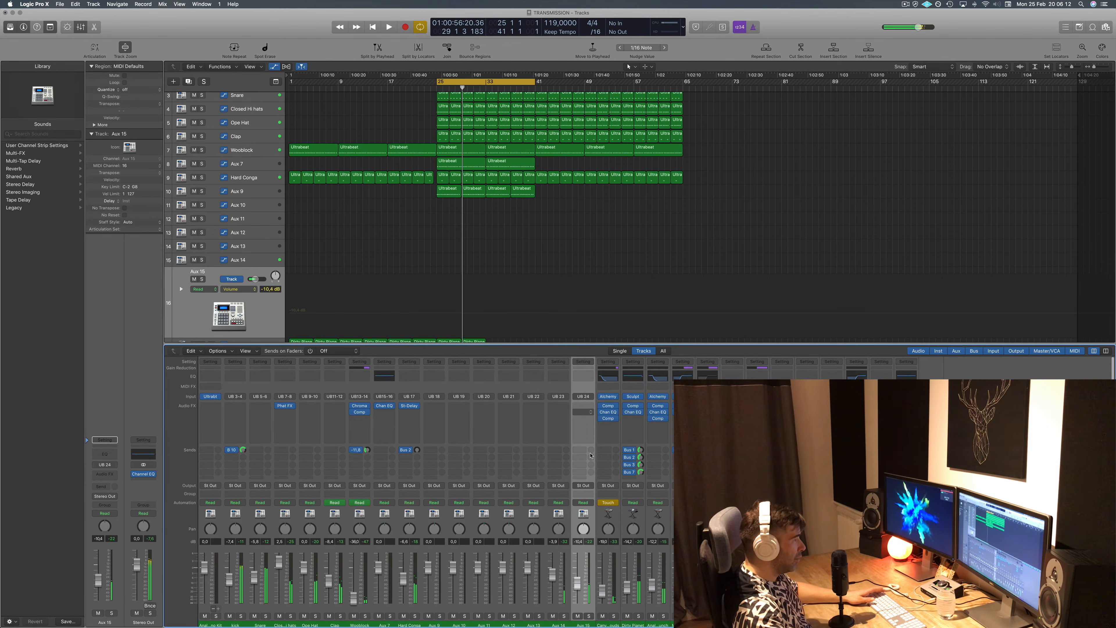
{"action": "left_click", "coordinate": [583, 375]}
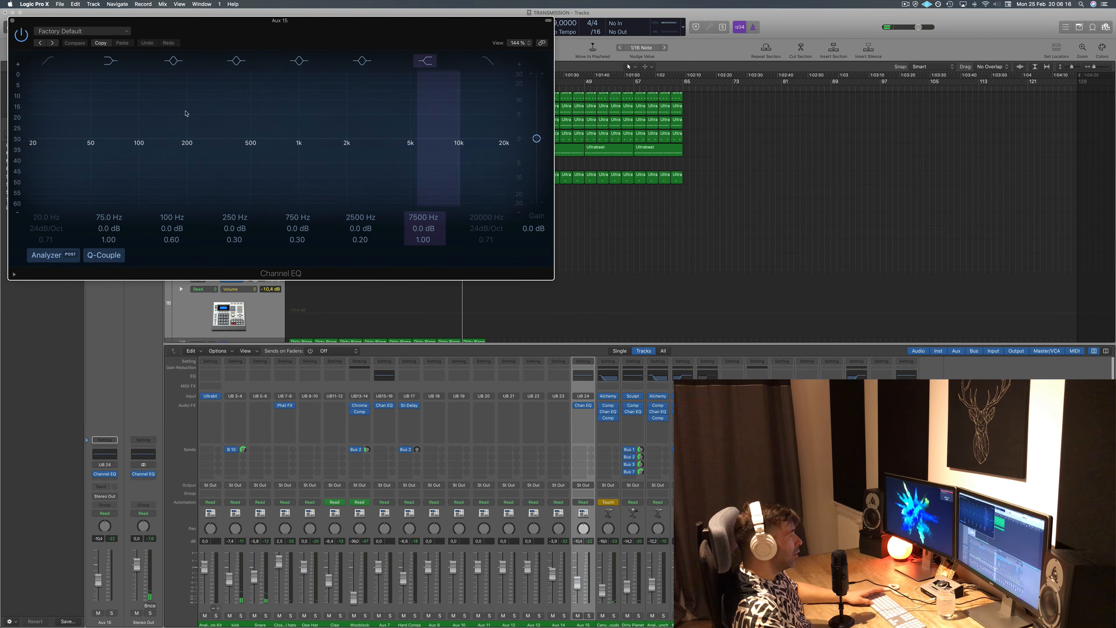
{"action": "left_click", "coordinate": [39, 257]}
{"action": "left_click", "coordinate": [38, 257]}
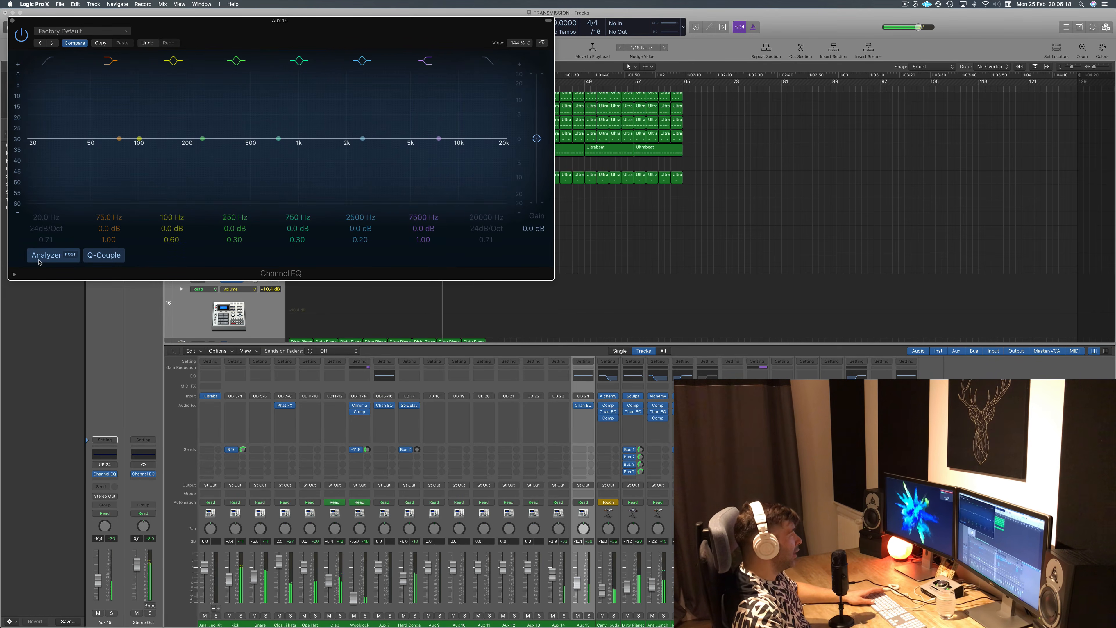
{"action": "left_click_drag", "start_coordinate": [55, 66], "coordinate": [468, 124]}
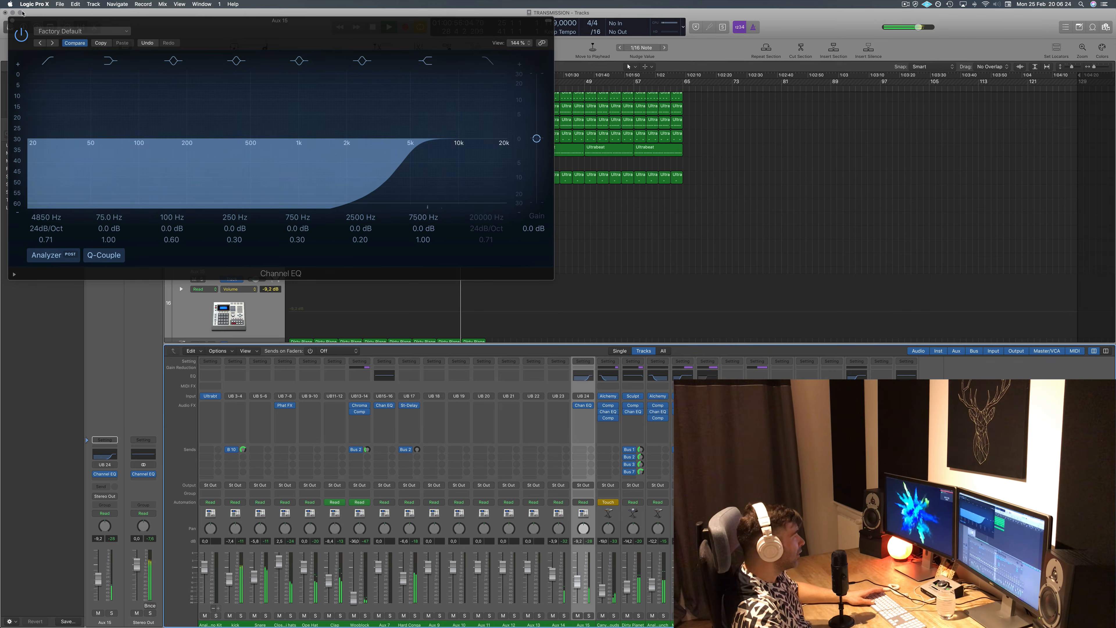
{"action": "left_click", "coordinate": [11, 20]}
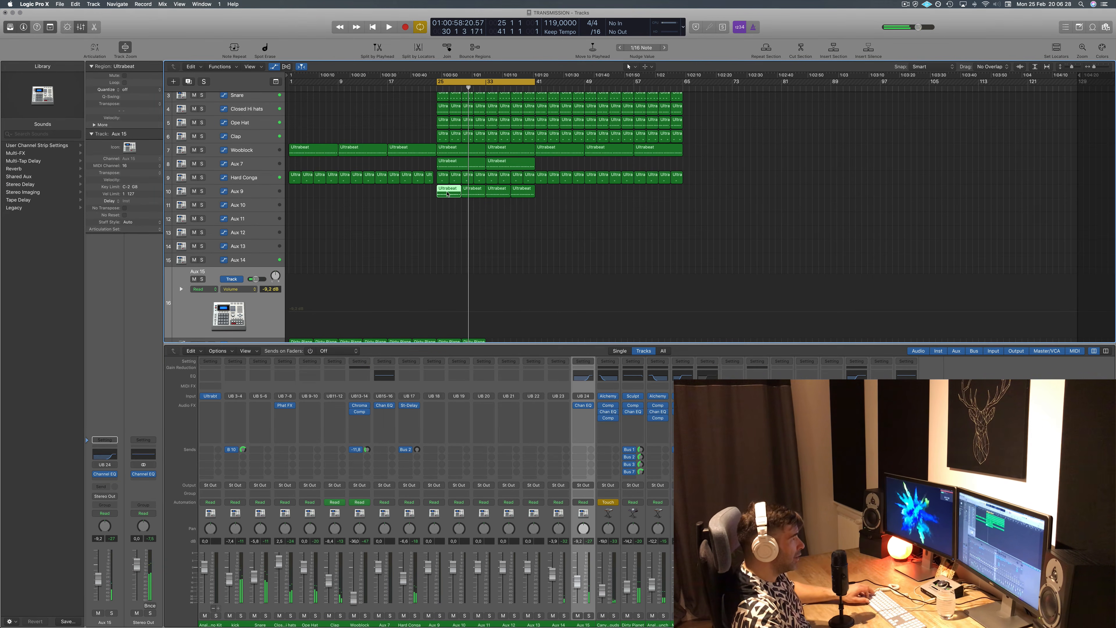
- Delete the three copied Aux 9 regions and add two notes near the end of the remaining region in the Piano Roll
{"action": "left_click_drag", "start_coordinate": [553, 191], "coordinate": [466, 188]}
{"action": "key", "text": "Delete"}
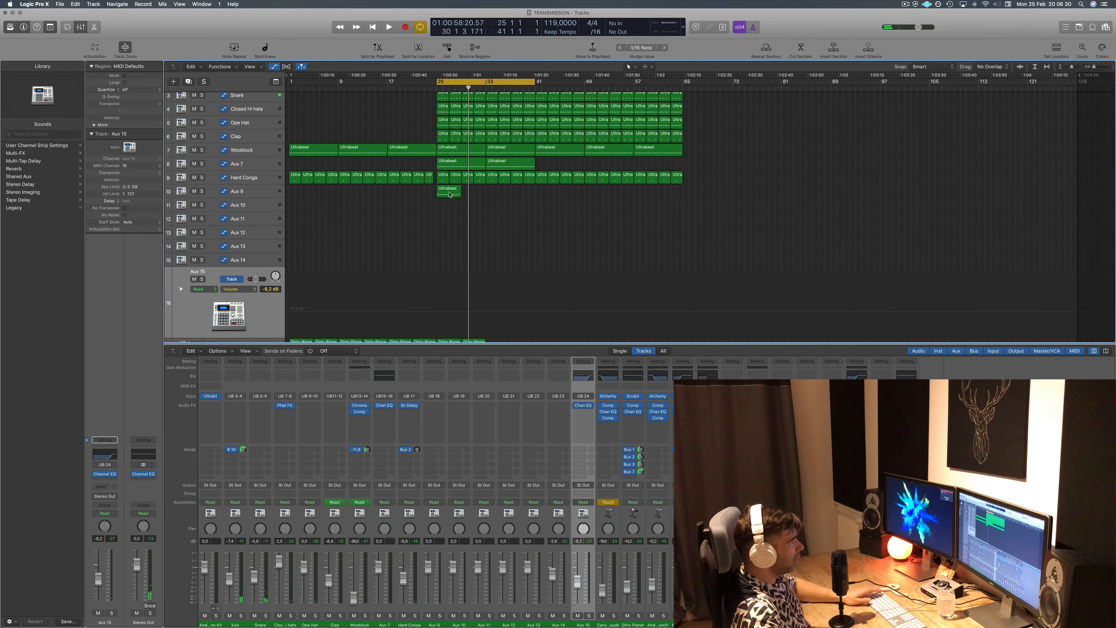
{"action": "double_click", "coordinate": [449, 194]}
{"action": "double_click", "coordinate": [451, 190]}
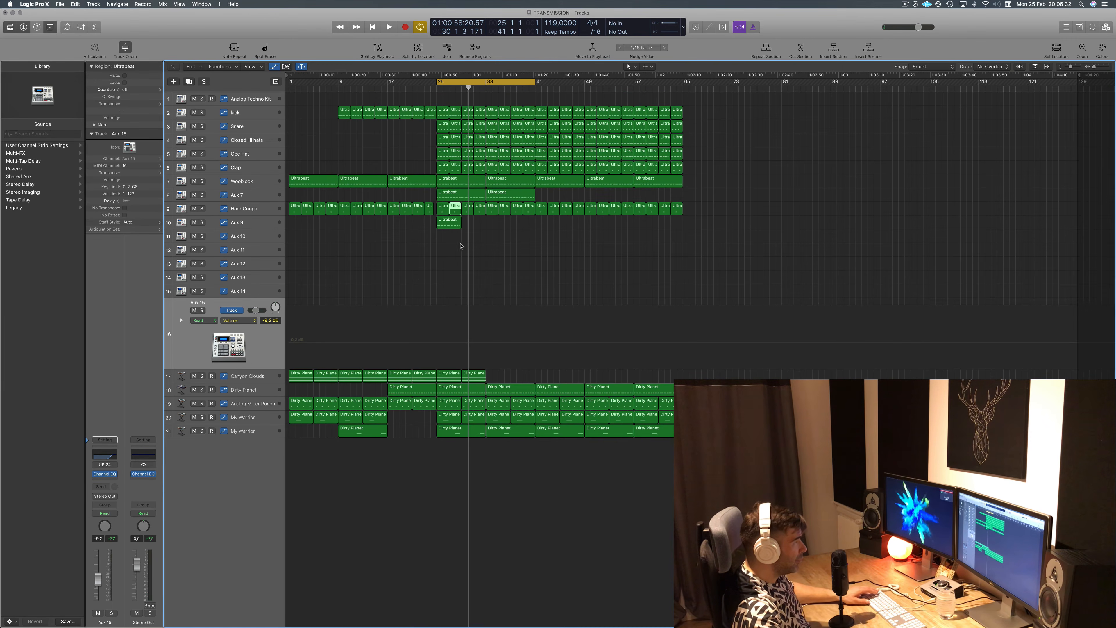
{"action": "double_click", "coordinate": [452, 222]}
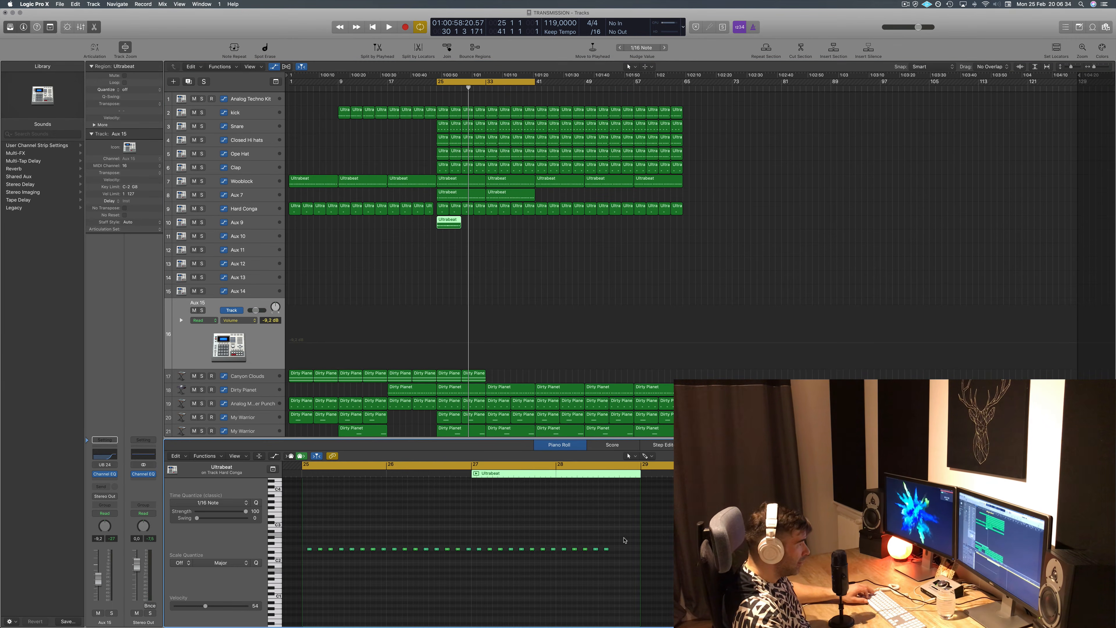
{"action": "mouse_move", "coordinate": [624, 538]}
{"action": "left_mouse_down"}
{"action": "mouse_move", "coordinate": [602, 560]}
{"action": "mouse_move", "coordinate": [637, 552]}
{"action": "left_mouse_up"}
{"action": "scroll", "coordinate": [592, 559], "scroll_direction": "up", "scroll_amount": 5}
{"action": "key", "text": "space"}
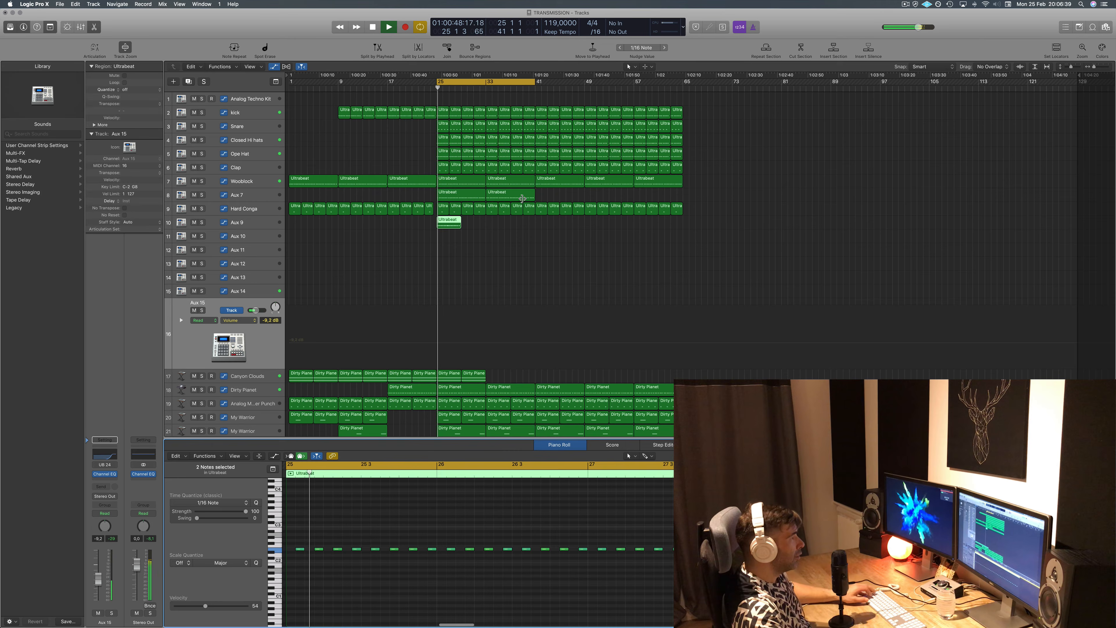
- Copy the edited Aux 9 region at bars 29, 33 and 37 while the loop plays
{"action": "left_click_drag", "start_coordinate": [449, 224], "coordinate": [502, 222]}
{"action": "left_click", "coordinate": [449, 224], "text": "shift"}
{"action": "left_click", "coordinate": [412, 267]}
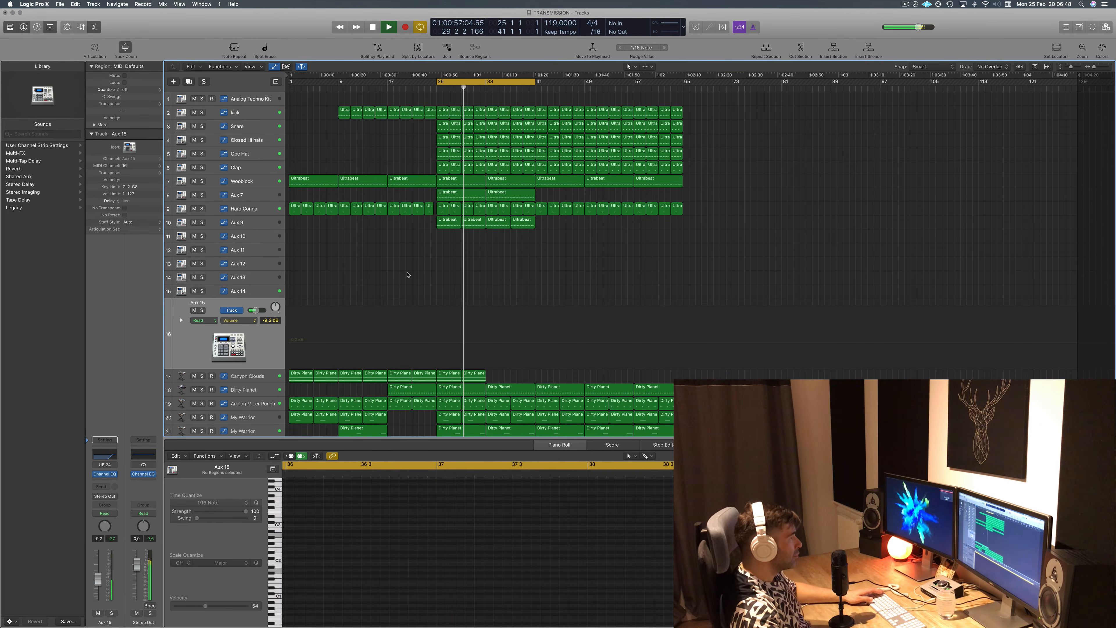
- Add one more note at the end of the first Aux 9 region in the Piano Roll and restart playback from bar 25
{"action": "left_click", "coordinate": [450, 223]}
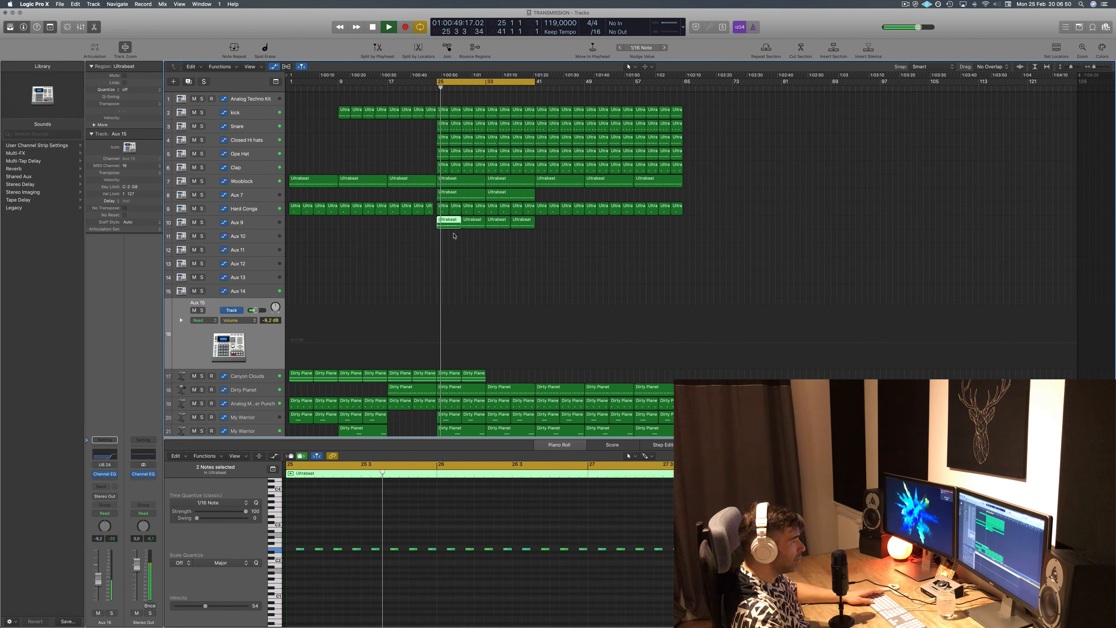
{"action": "left_click", "coordinate": [753, 549]}
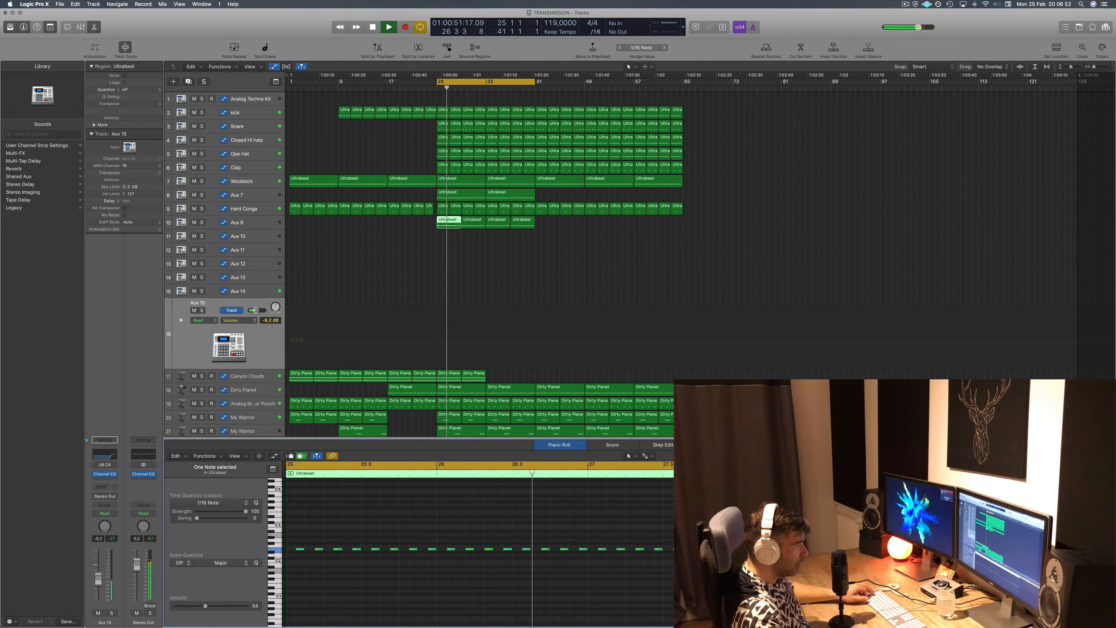
{"action": "key", "text": "space"}
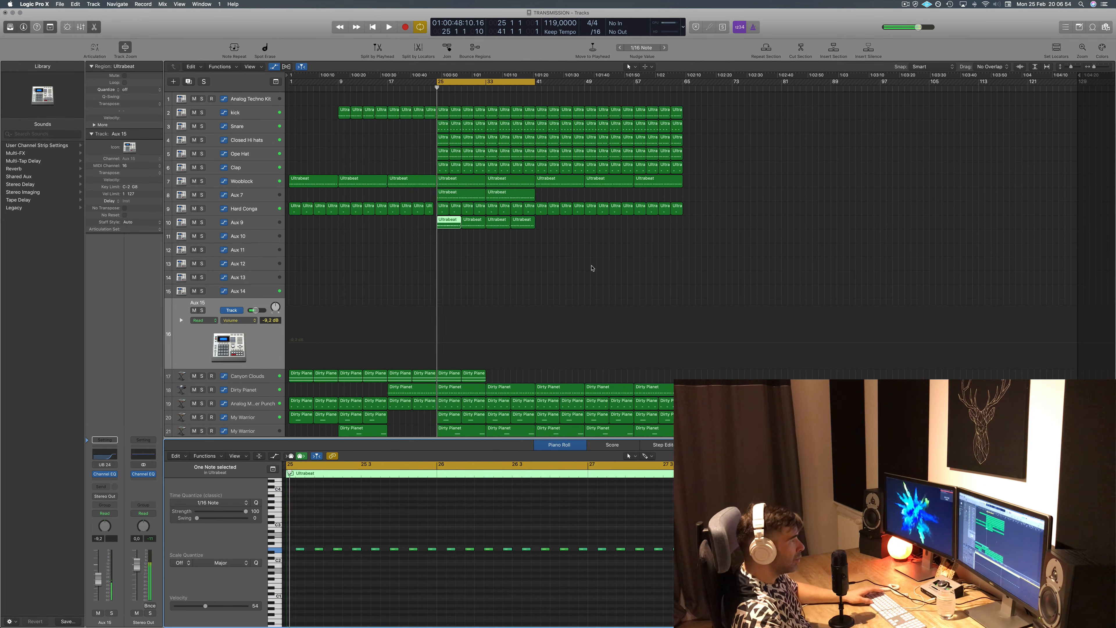
{"action": "key", "text": "space"}
- Replace the three Aux 9 copies with copies of the updated first region up to bar 41, and audition from bar 25
{"action": "left_click_drag", "start_coordinate": [550, 223], "coordinate": [491, 224]}
{"action": "left_click", "coordinate": [451, 223]}
{"action": "left_click", "coordinate": [442, 223], "text": "shift"}
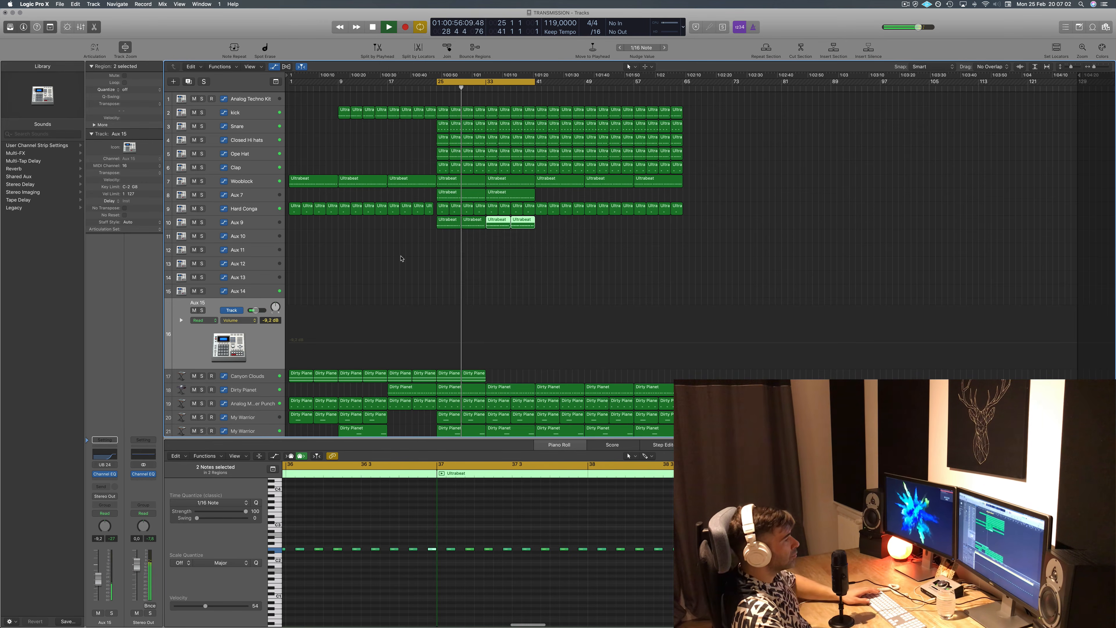
{"action": "left_click", "coordinate": [400, 258]}
{"action": "key", "text": "space"}
{"action": "key", "text": "space"}
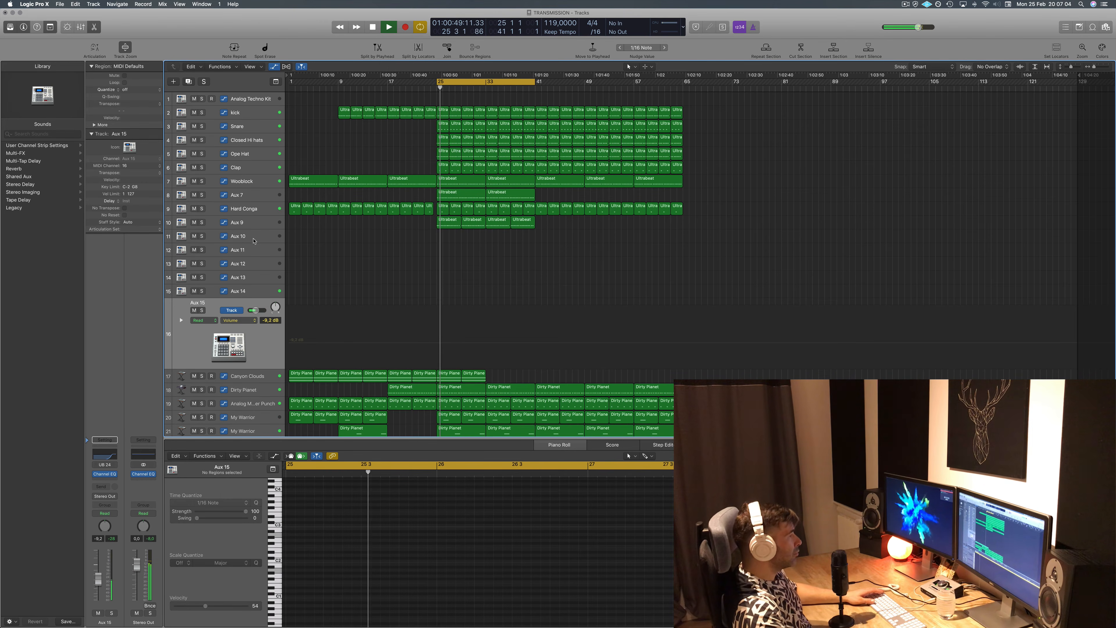
- Move the four Aux 9 regions at bars 25 to 41 onto the Aux 15 track and check it in solo
{"action": "left_click", "coordinate": [253, 223]}
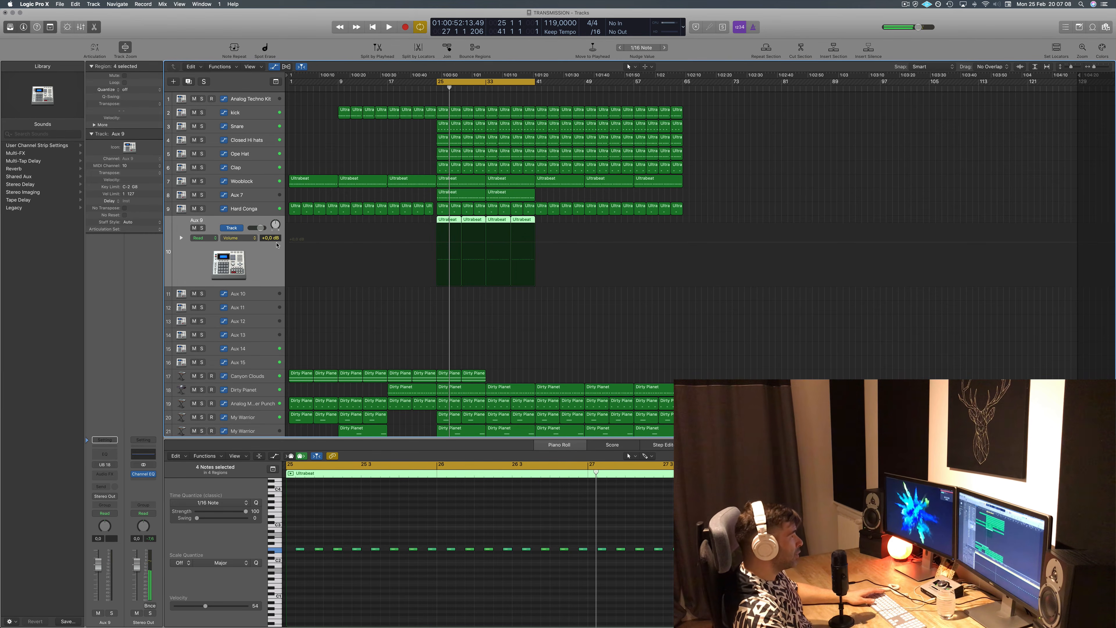
{"action": "key", "text": "space"}
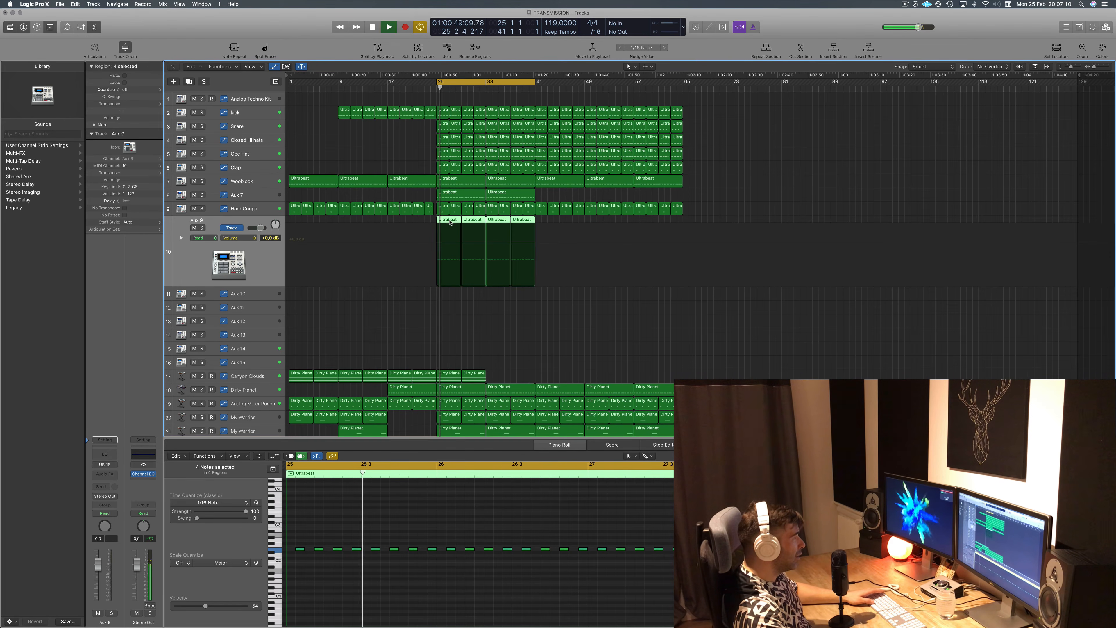
{"action": "left_click_drag", "start_coordinate": [449, 255], "coordinate": [450, 367]}
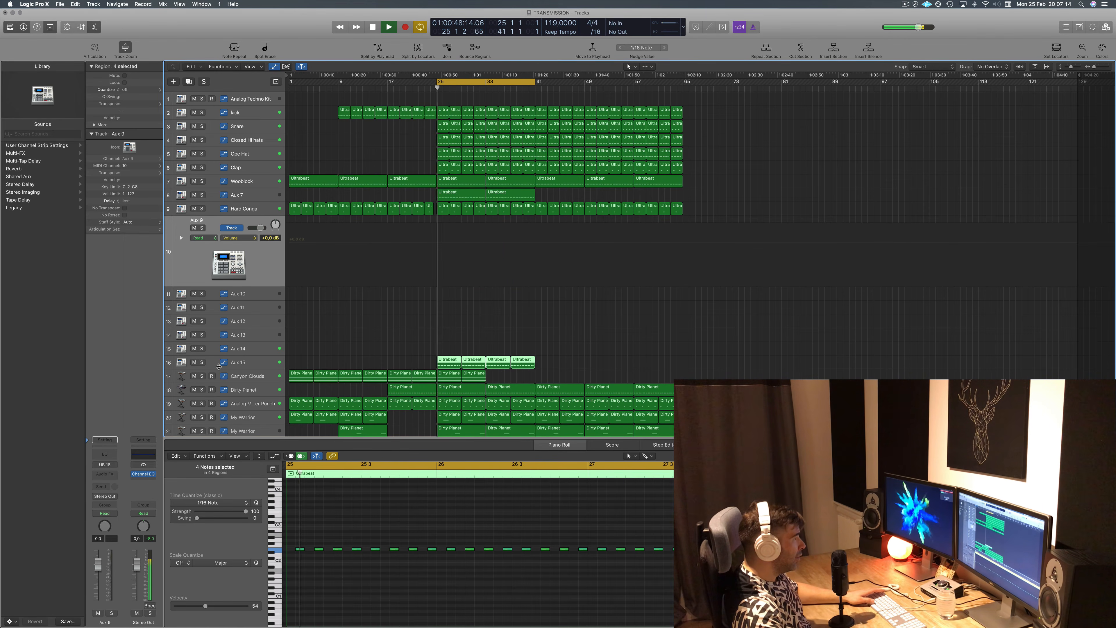
{"action": "left_click", "coordinate": [201, 363]}
{"action": "left_click", "coordinate": [201, 363]}
{"action": "key", "text": "space"}
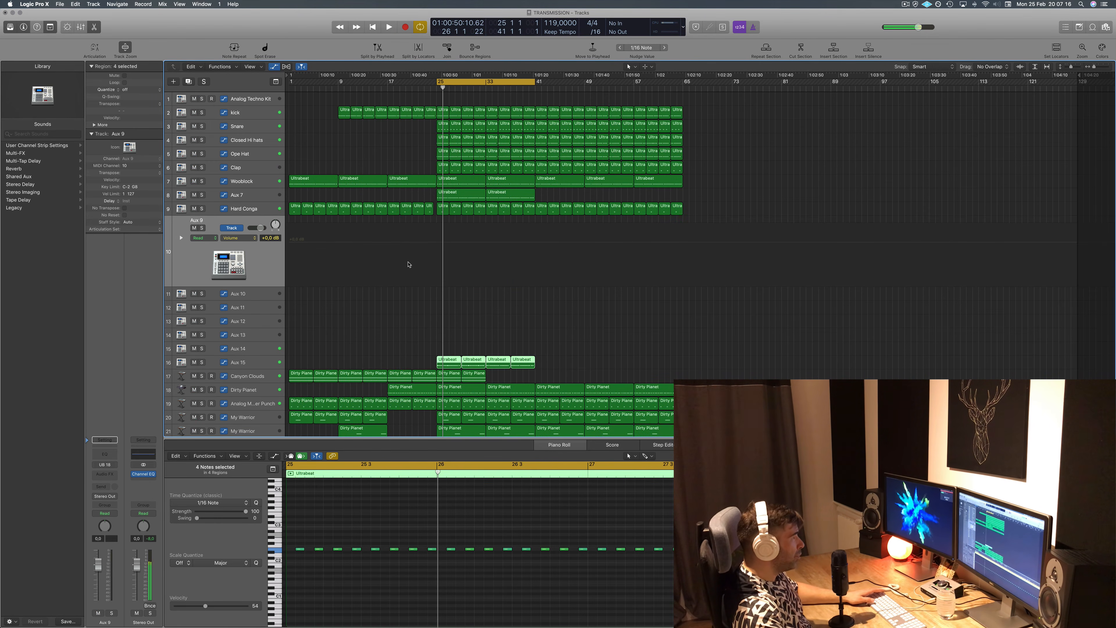
- Move the two Aux 7 regions at bars 25 to 41 onto the Aux 14 track and audition it in solo
{"action": "left_click_drag", "start_coordinate": [434, 197], "coordinate": [457, 382]}
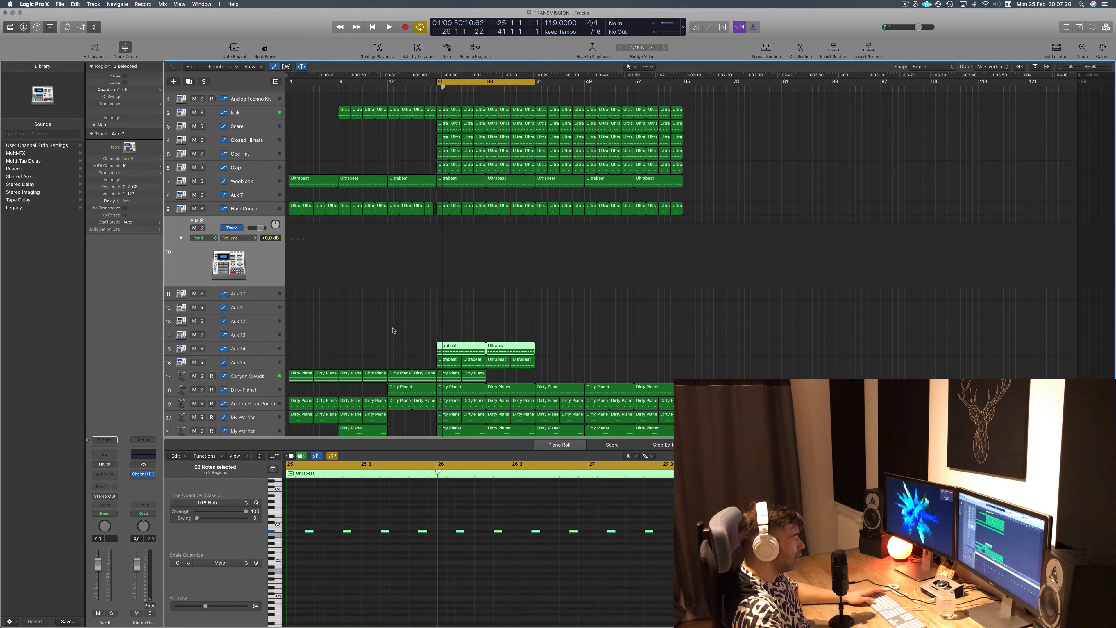
{"action": "key", "text": "space"}
{"action": "left_click", "coordinate": [202, 349]}
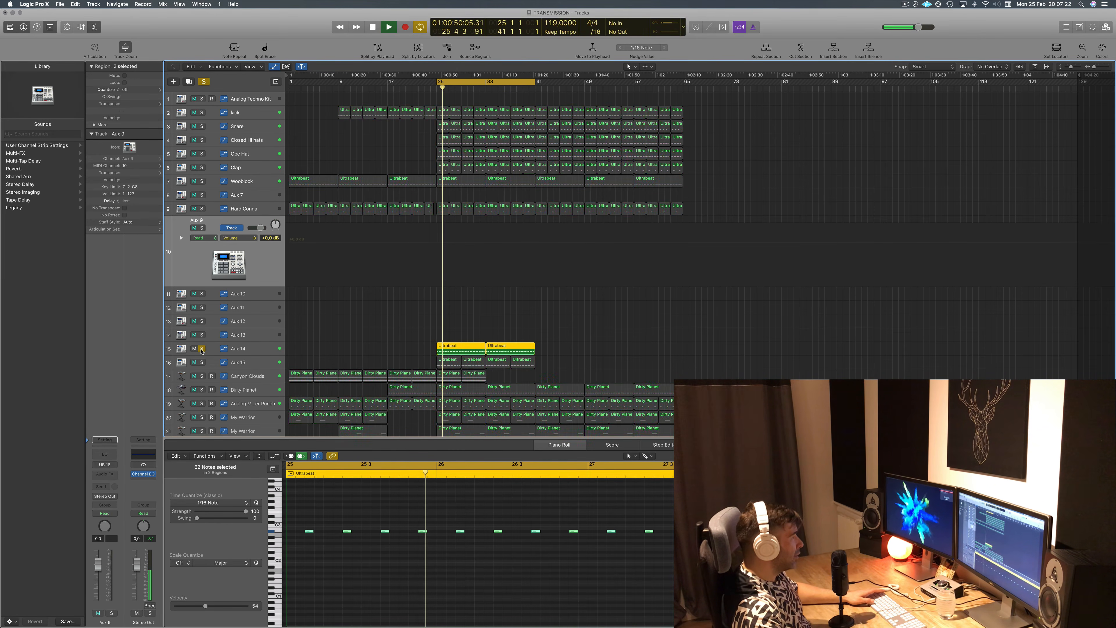
{"action": "left_click", "coordinate": [202, 348]}
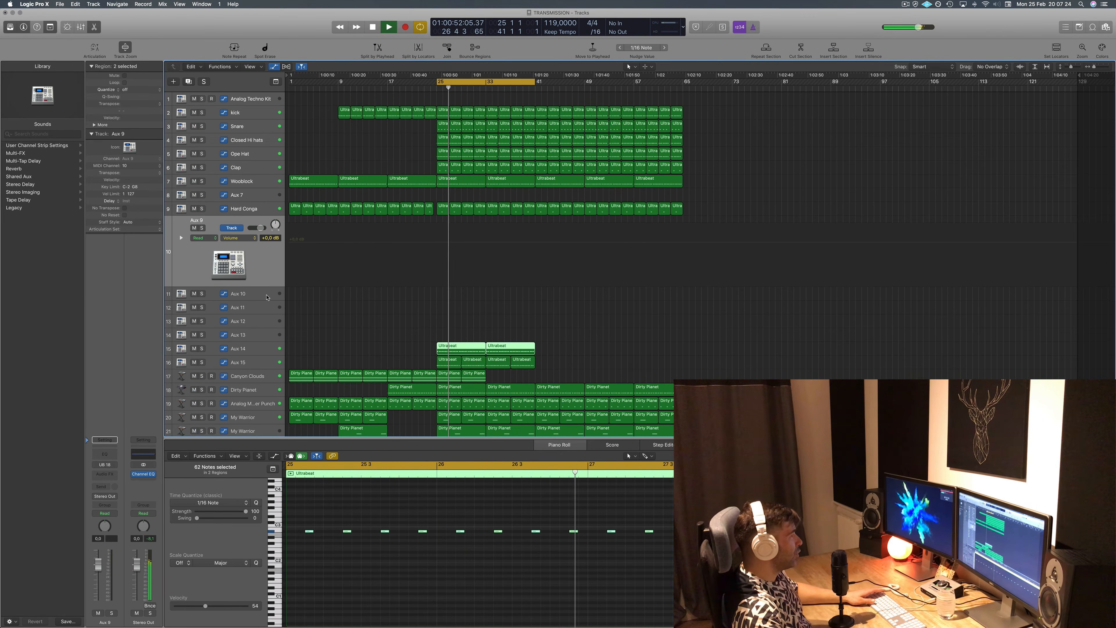
- Delete the empty tracks Aux 9 through Aux 13 and Aux 7
{"action": "left_click", "coordinate": [265, 279]}
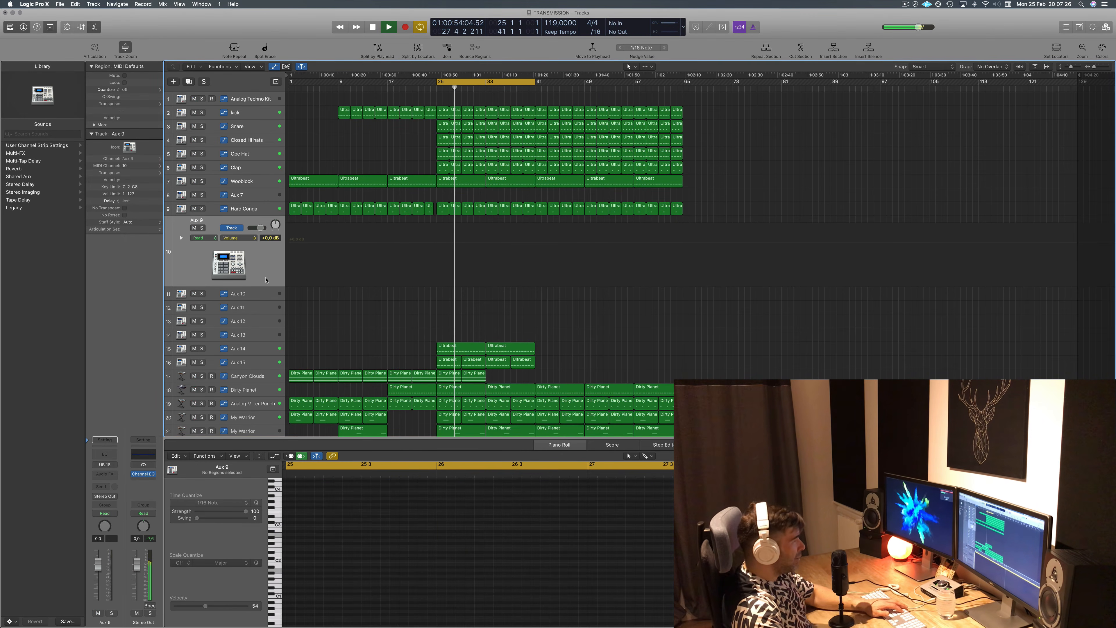
{"action": "key", "text": "super+BackSpace"}
{"action": "key", "text": "super+BackSpace"}
{"action": "key", "text": "super+BackSpace"}
{"action": "key", "text": "super+BackSpace"}
{"action": "key", "text": "super+BackSpace"}
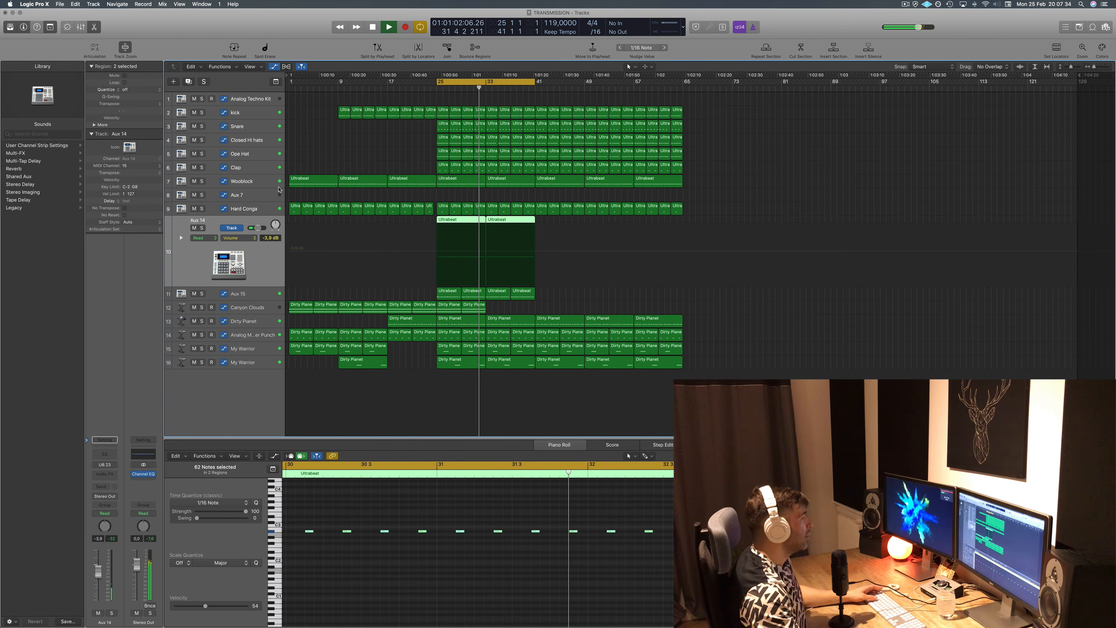
{"action": "left_click", "coordinate": [246, 196]}
{"action": "key", "text": "super+BackSpace"}
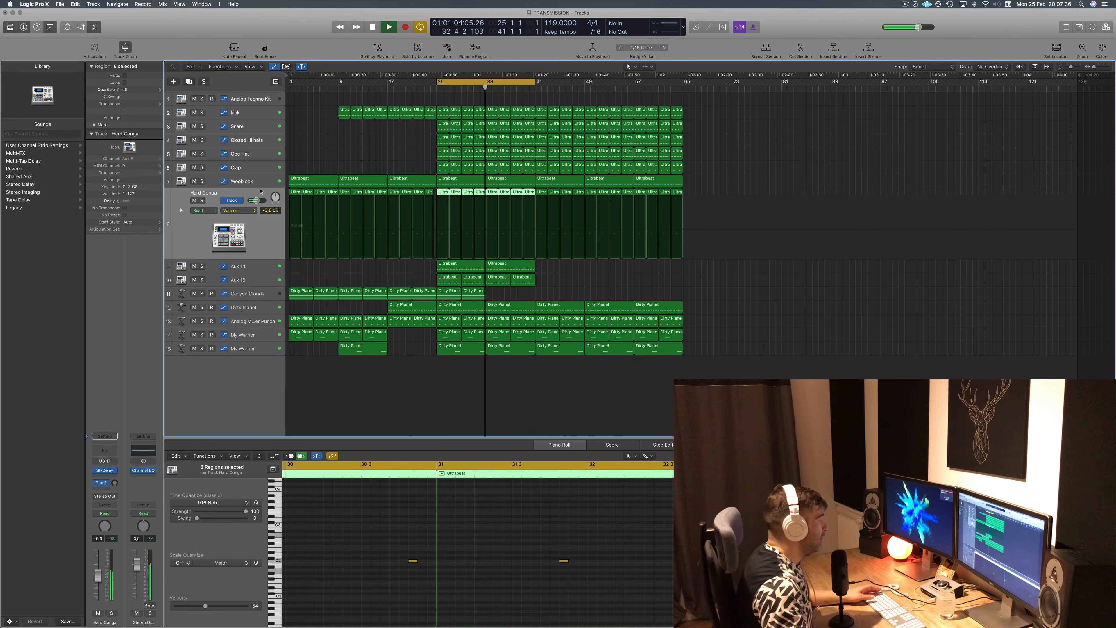
- Solo Aux 15 with playback from bar 25 and rename the track Rolling Hats
{"action": "left_click", "coordinate": [260, 271]}
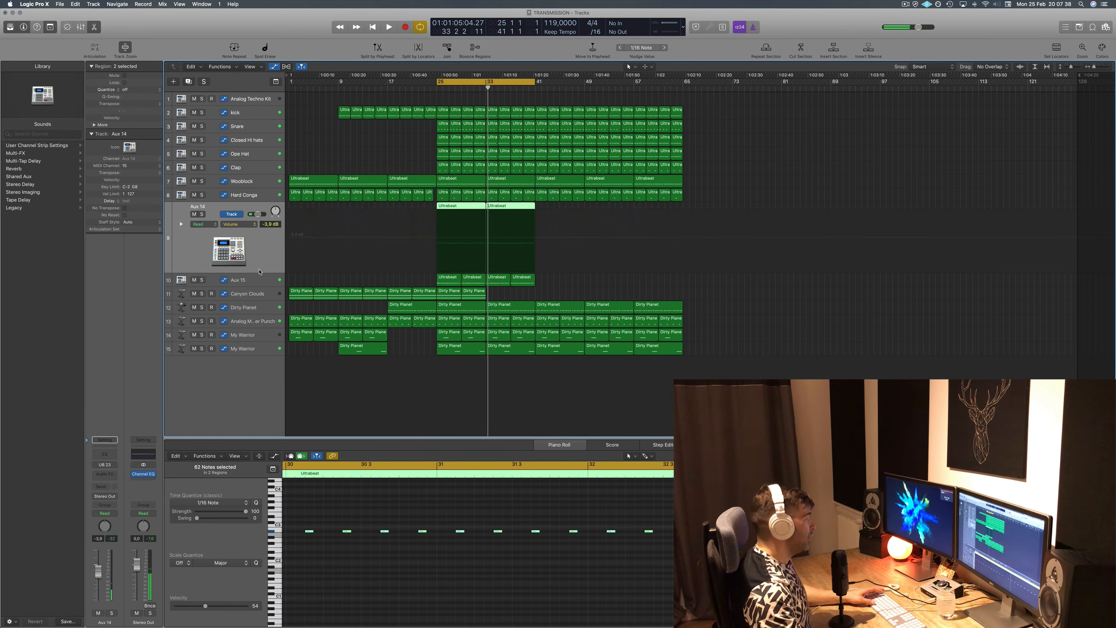
{"action": "left_click", "coordinate": [202, 280]}
{"action": "key", "text": "space"}
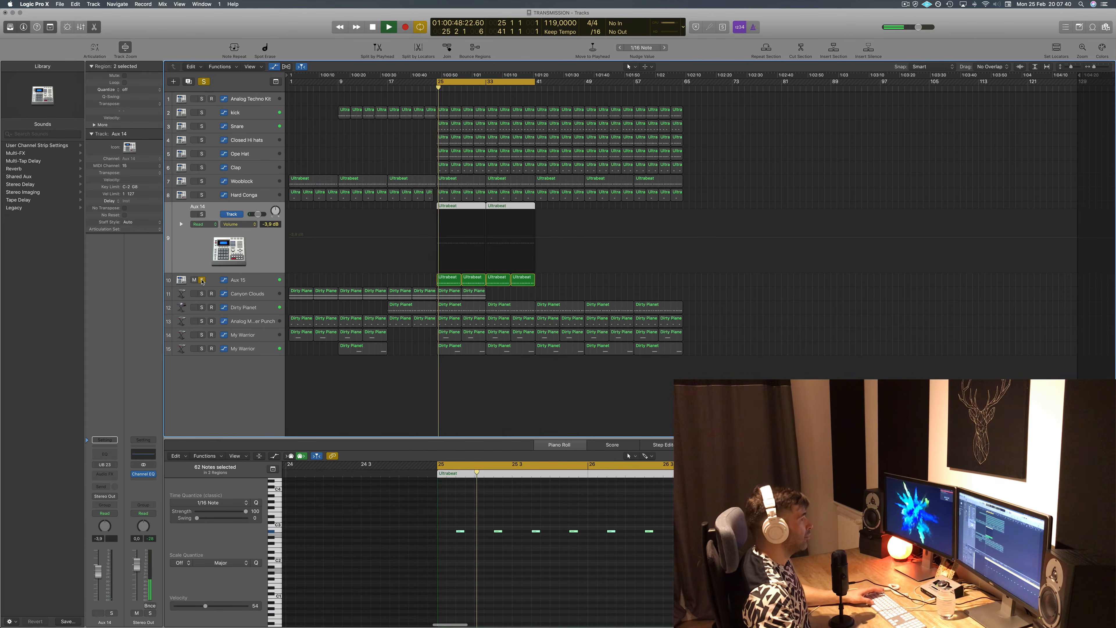
{"action": "left_click", "coordinate": [242, 280]}
{"action": "key", "text": "b"}
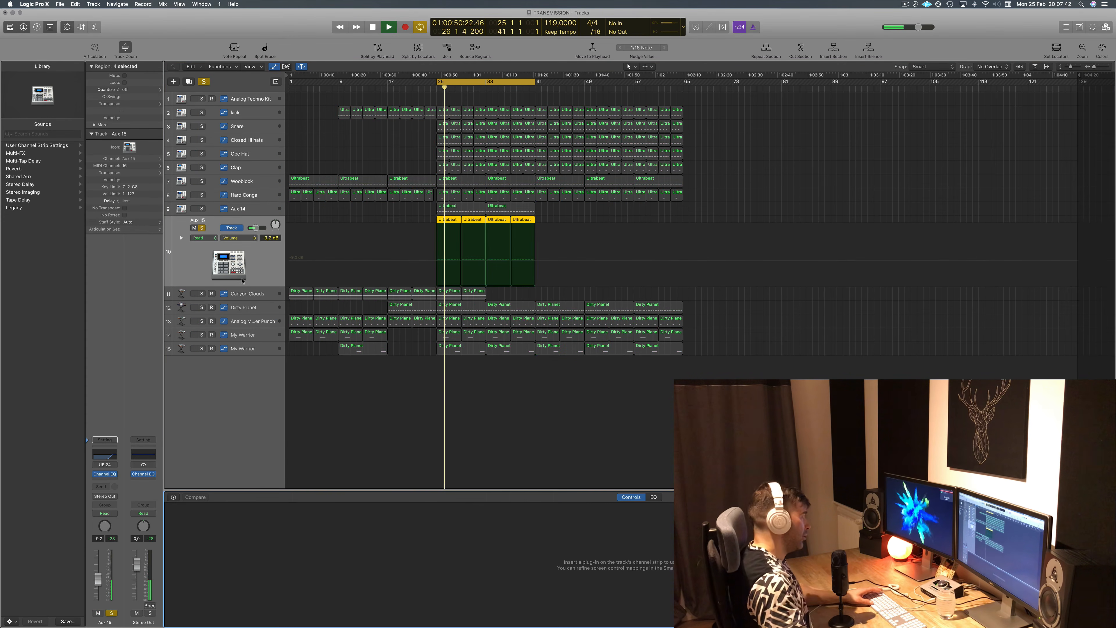
{"action": "double_click", "coordinate": [196, 220]}
{"action": "type", "text": "Rol"}
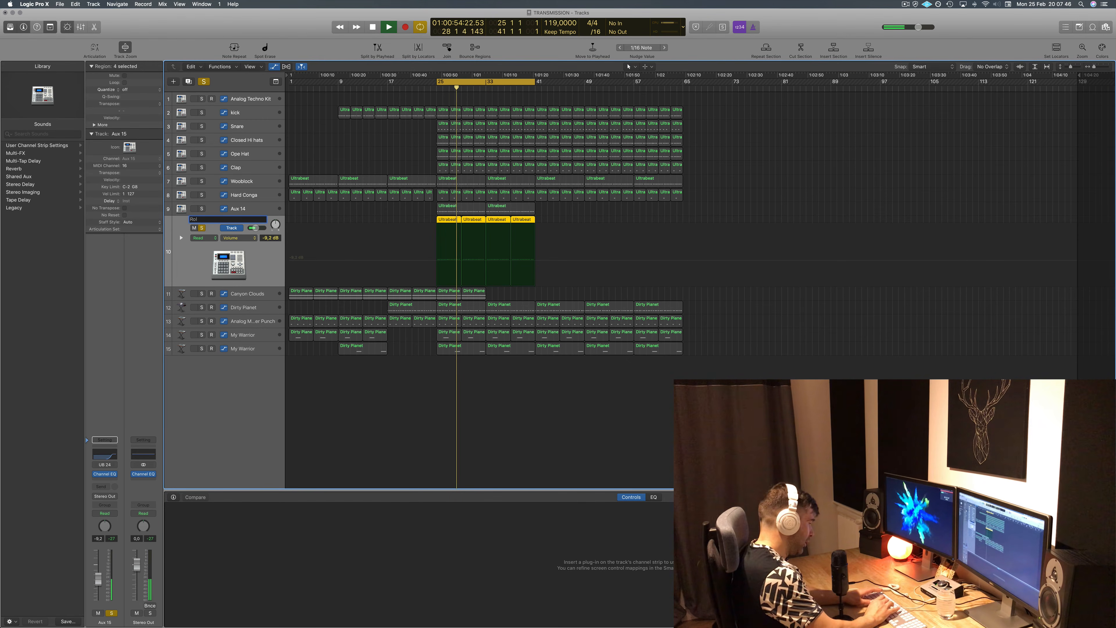
{"action": "type", "text": "ling Hats"}
{"action": "key", "text": "Return"}
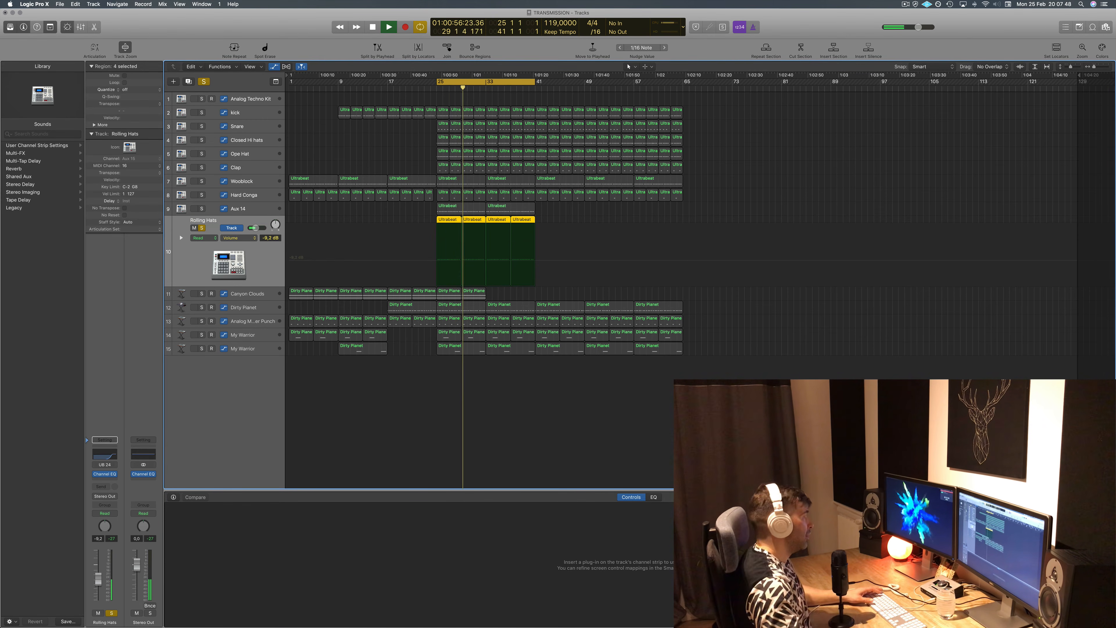
- Solo Aux 14 as well and rename the track OPEN HATS
{"action": "left_click", "coordinate": [211, 209]}
{"action": "left_click", "coordinate": [203, 215]}
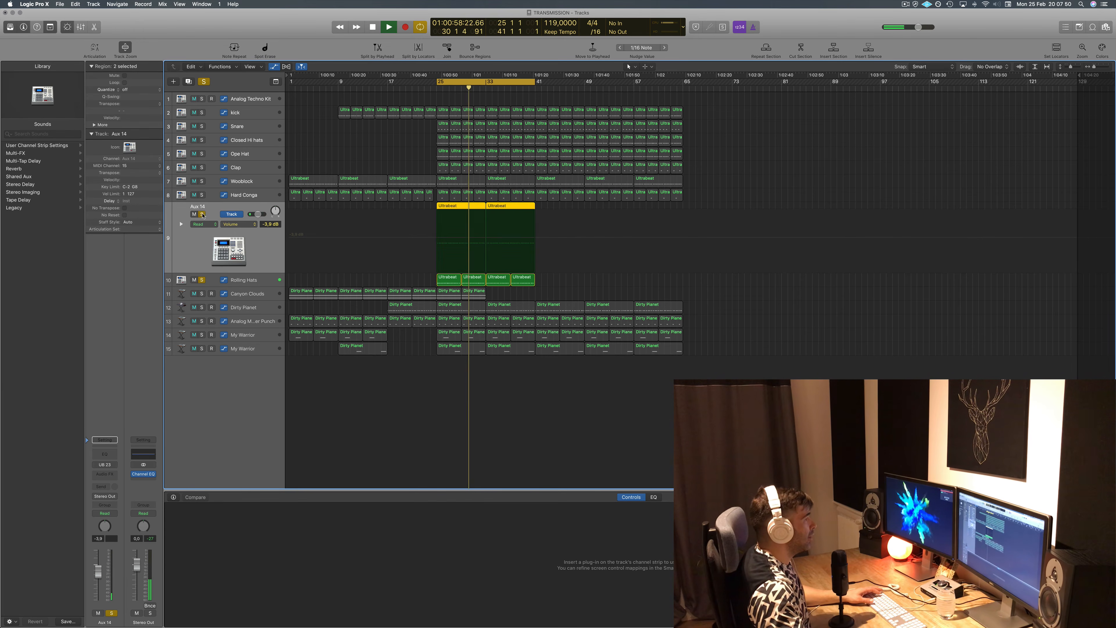
{"action": "double_click", "coordinate": [199, 207]}
{"action": "type", "text": "O"}
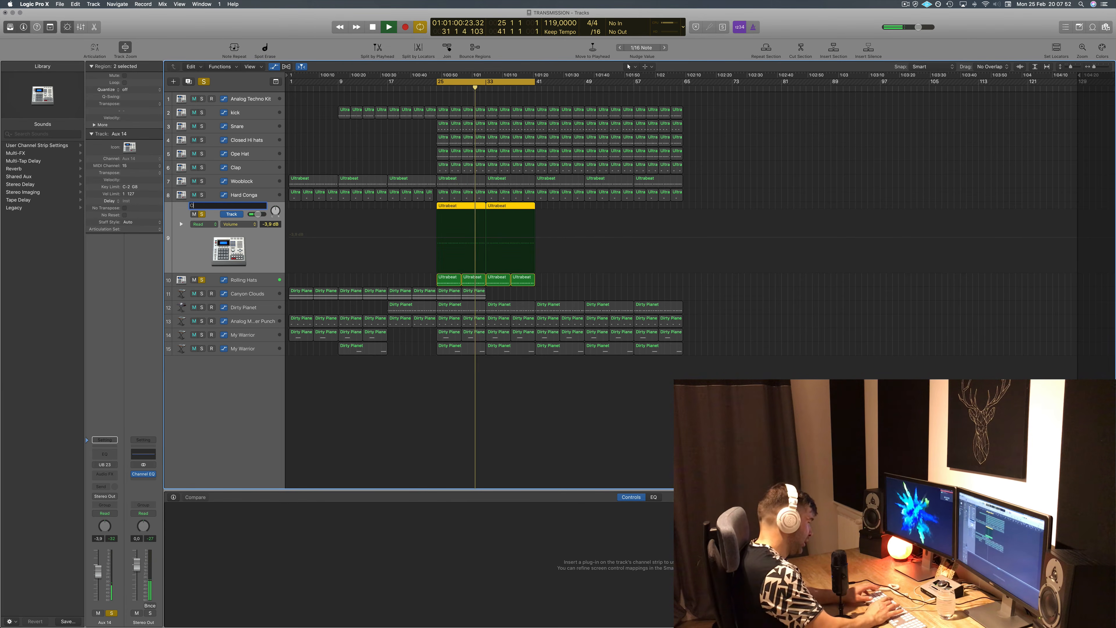
{"action": "type", "text": "PEN HATS"}
{"action": "key", "text": "Return"}
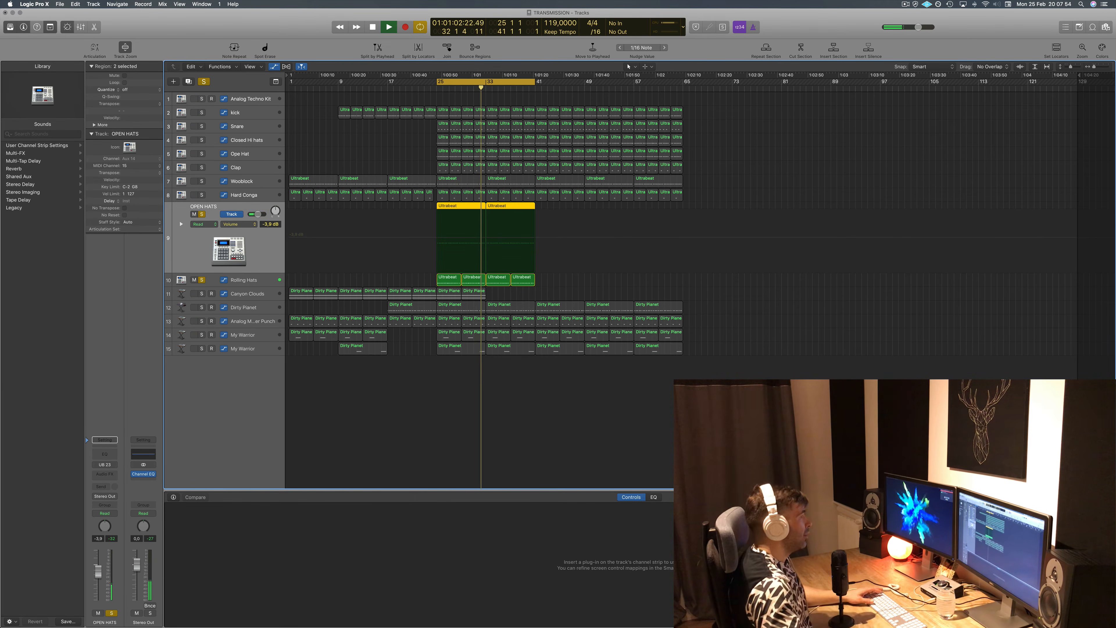
- Clear all track solos and restart playback from bar 25
{"action": "left_click", "coordinate": [205, 81]}
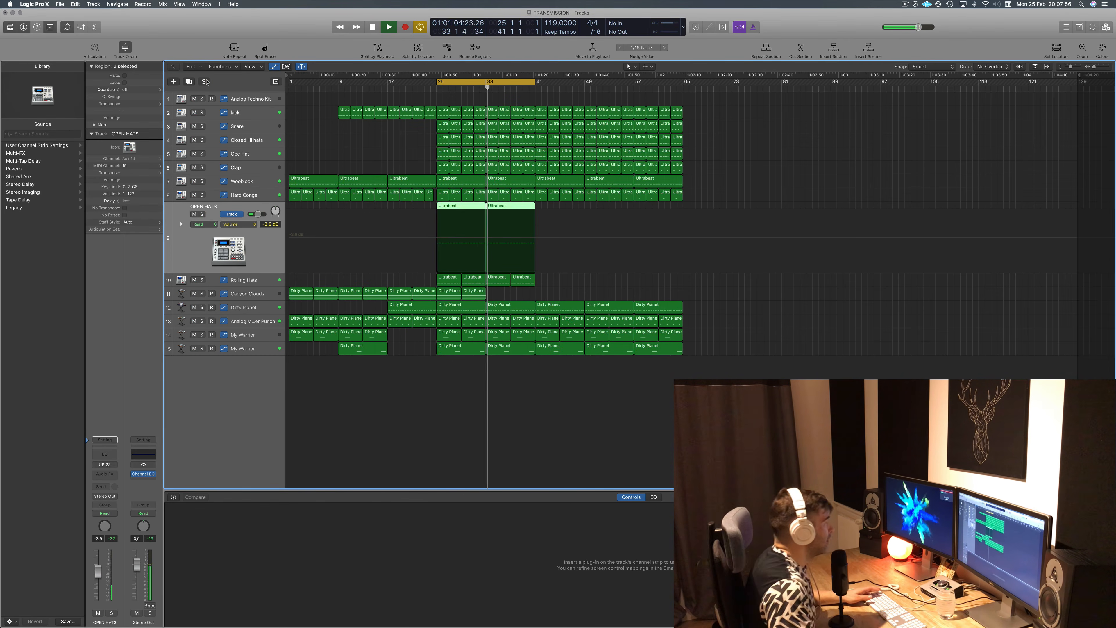
{"action": "key", "text": "space"}
{"action": "key", "text": "space"}
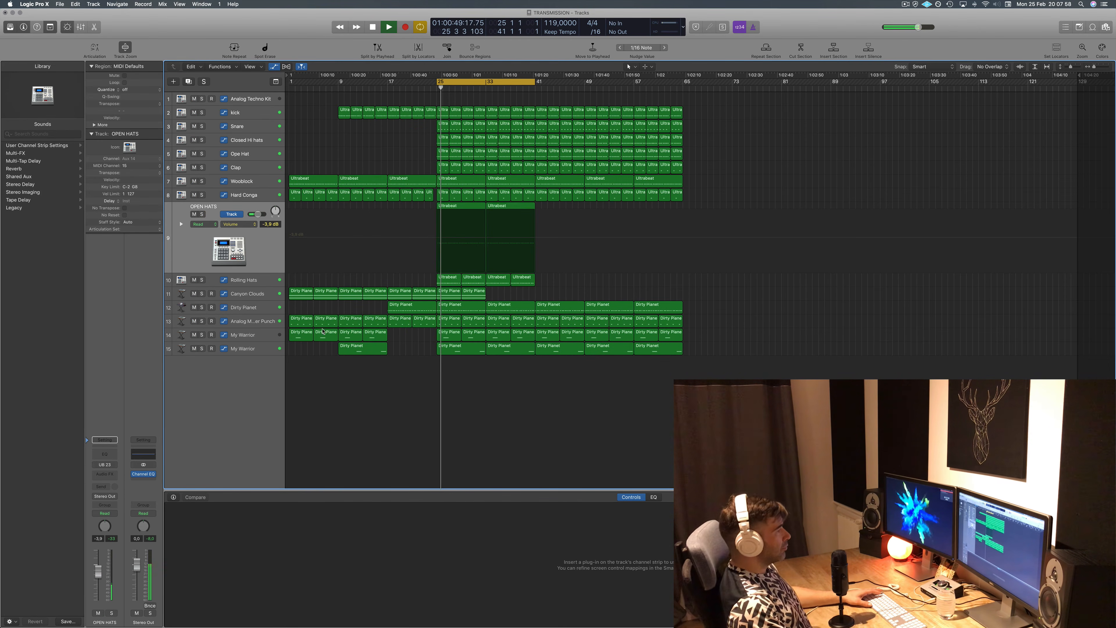
- Lower the Rolling Hats volume to -11.2 dB and the OPEN HATS volume to -7.6 dB
{"action": "left_click", "coordinate": [272, 280]}
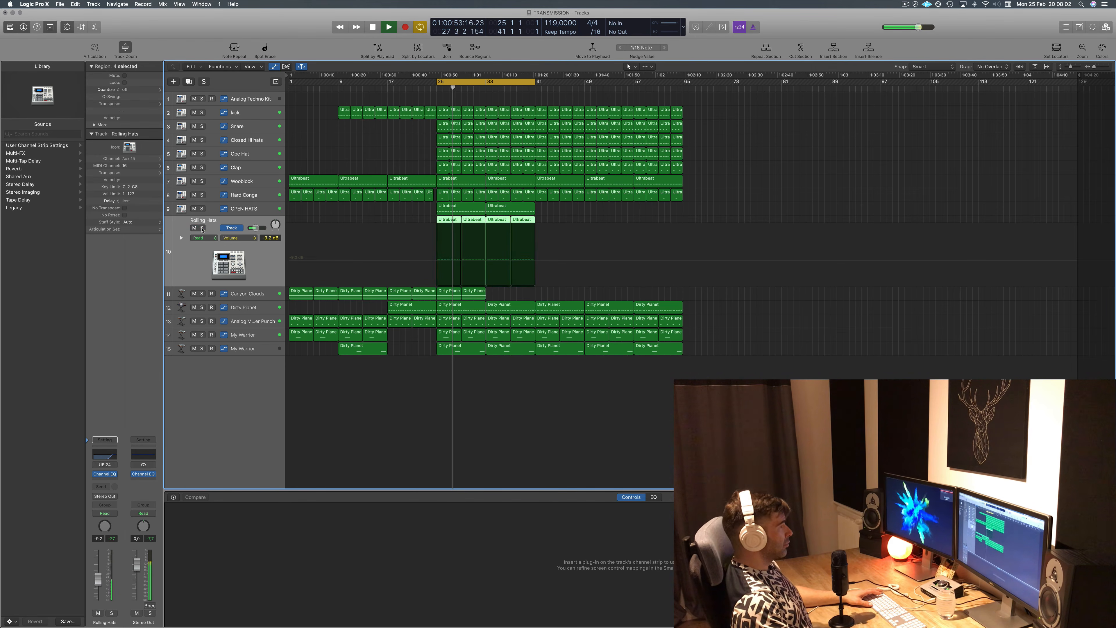
{"action": "left_click", "coordinate": [201, 228]}
{"action": "left_click", "coordinate": [201, 228]}
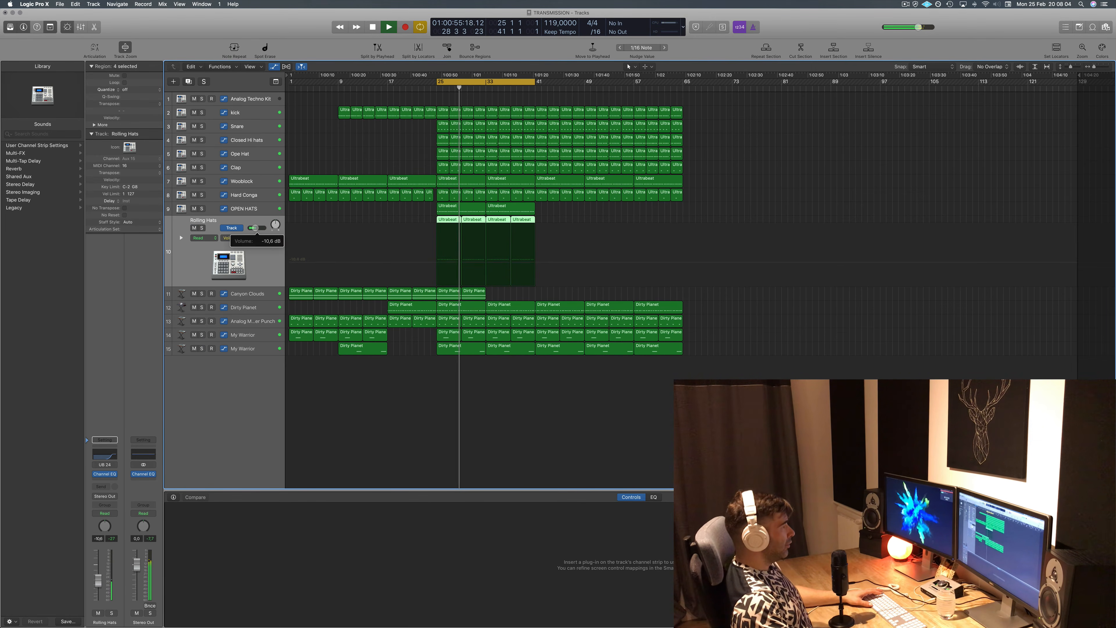
{"action": "key", "text": "Up"}
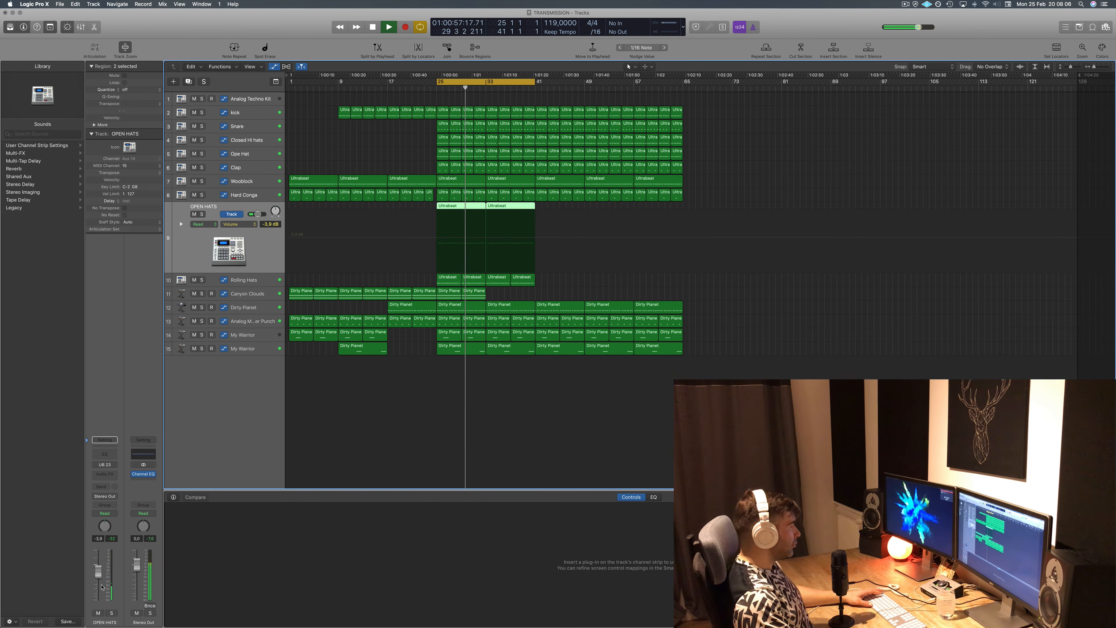
{"action": "left_click_drag", "start_coordinate": [98, 571], "coordinate": [98, 577]}
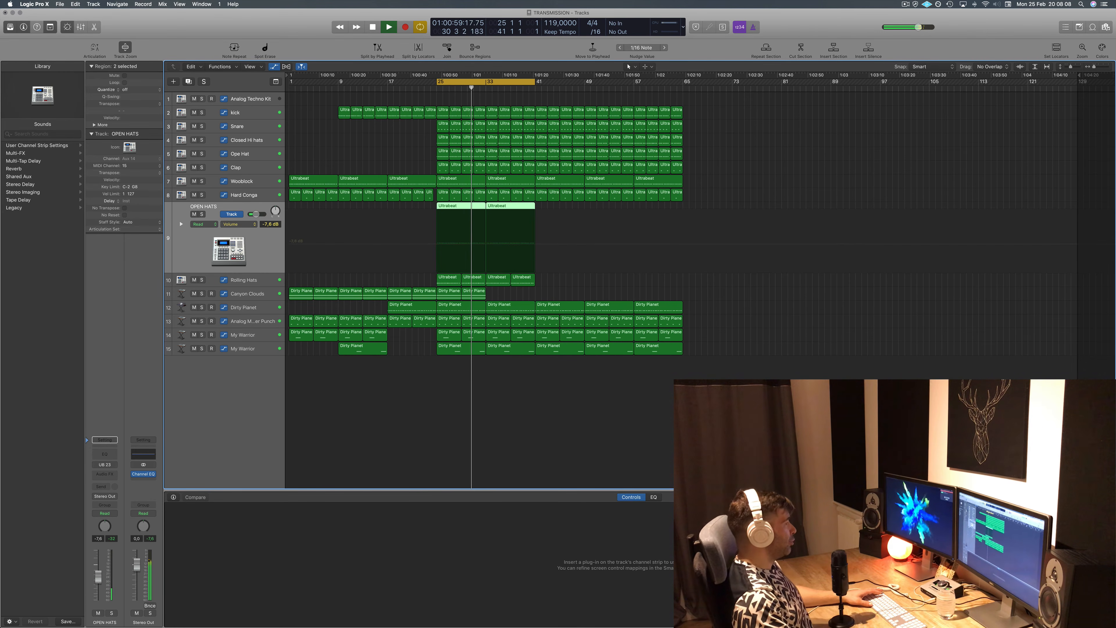
- Insert a Mono->Stereo Stereo Delay after the Channel EQ on the Rolling Hats track
{"action": "left_click", "coordinate": [269, 283]}
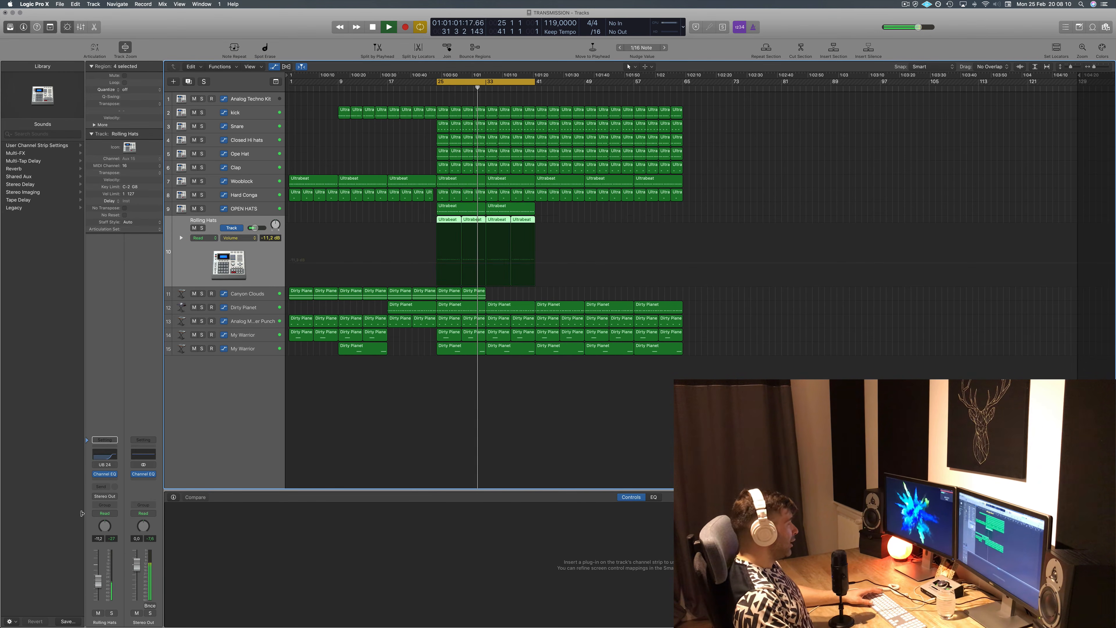
{"action": "left_click", "coordinate": [98, 486]}
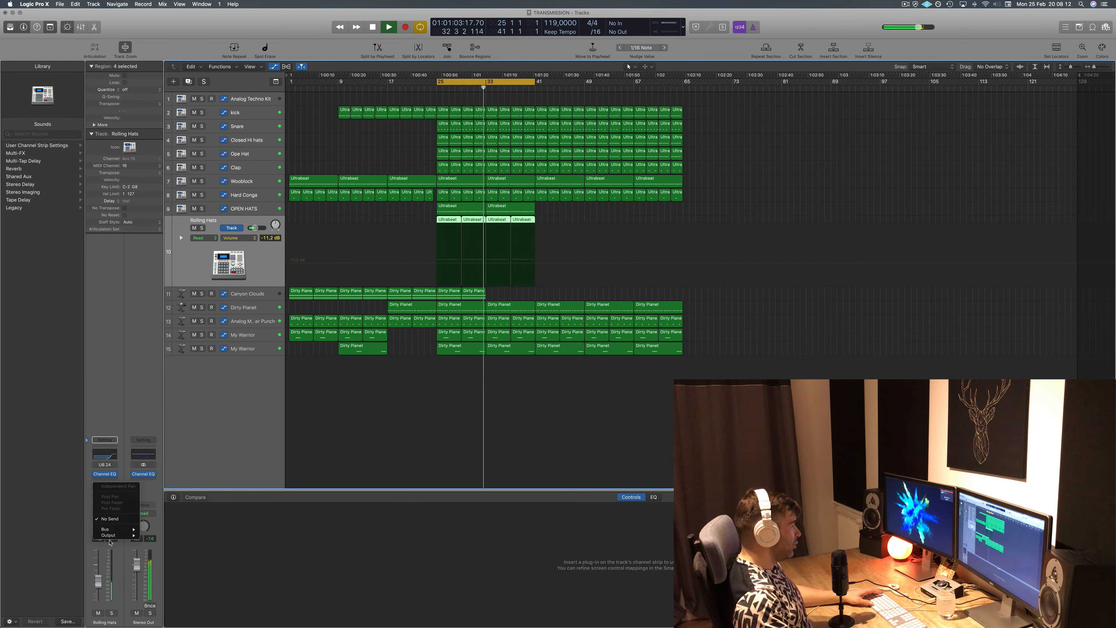
{"action": "left_click", "coordinate": [89, 475]}
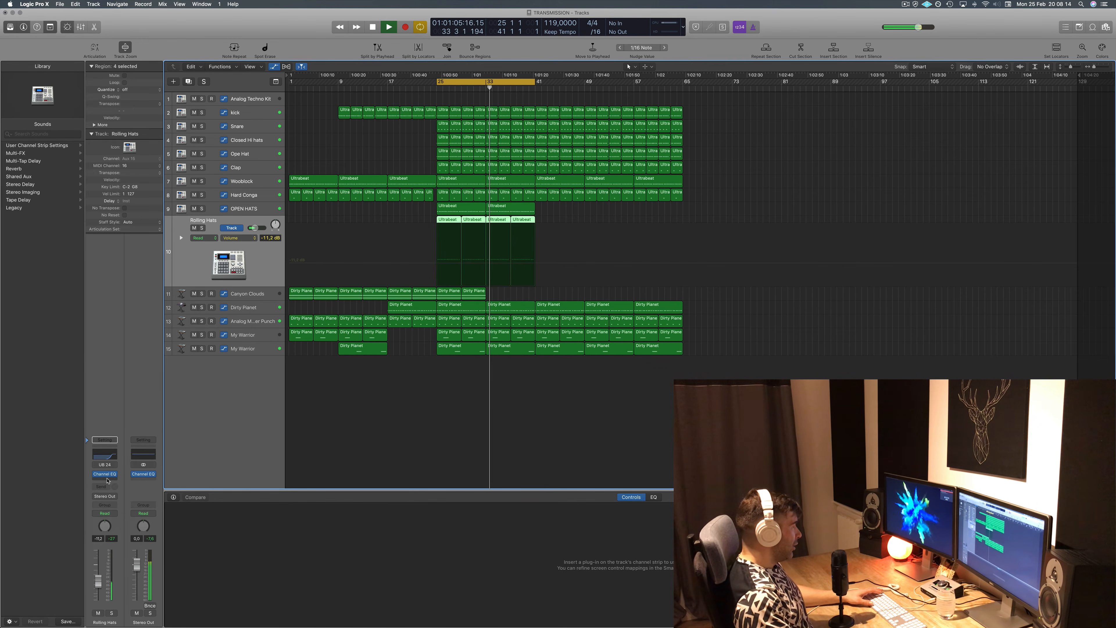
{"action": "left_click", "coordinate": [101, 480]}
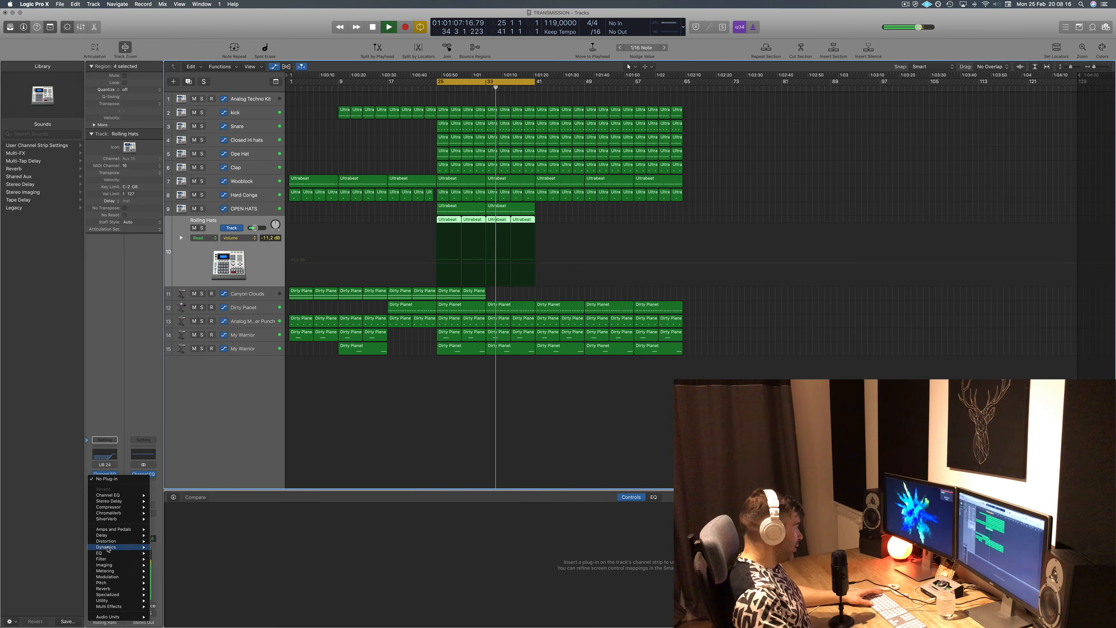
{"action": "mouse_move", "coordinate": [117, 536]}
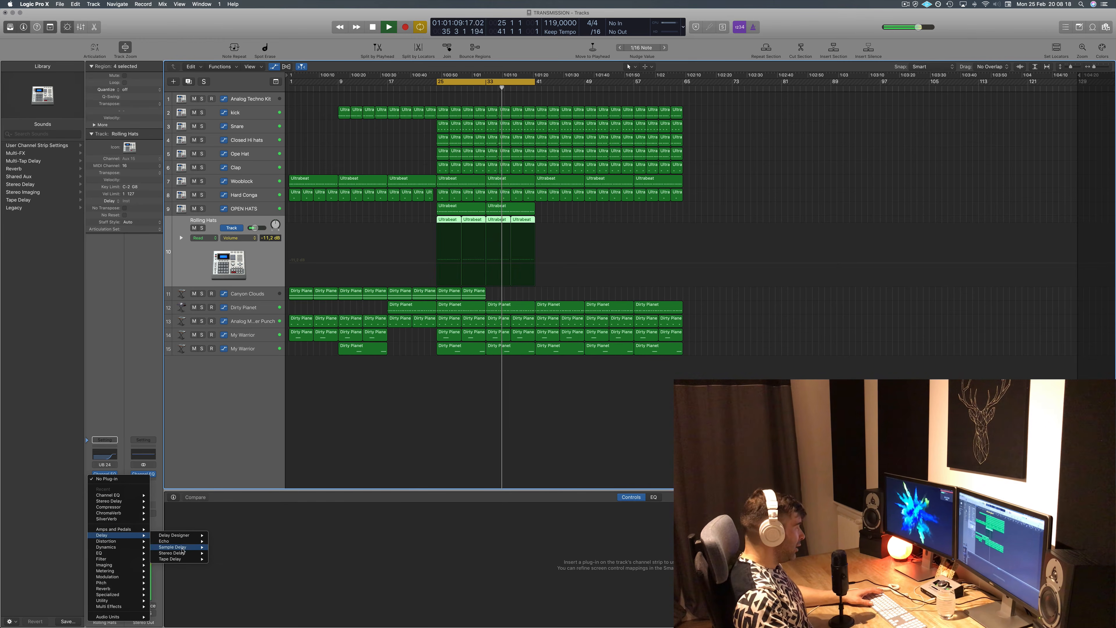
{"action": "mouse_move", "coordinate": [189, 554]}
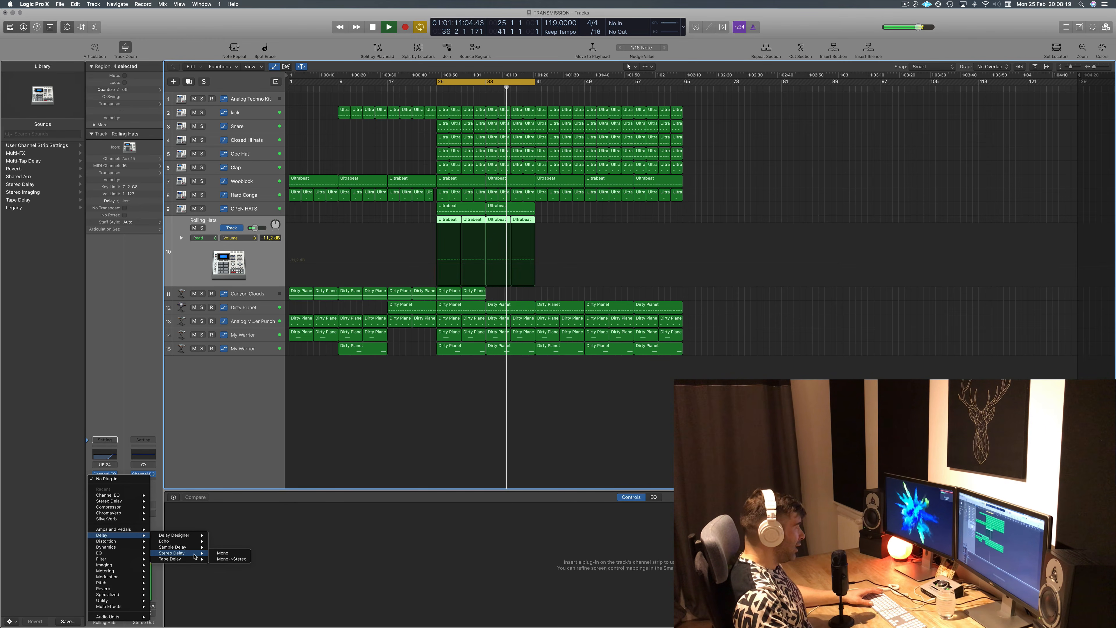
{"action": "left_click", "coordinate": [240, 562]}
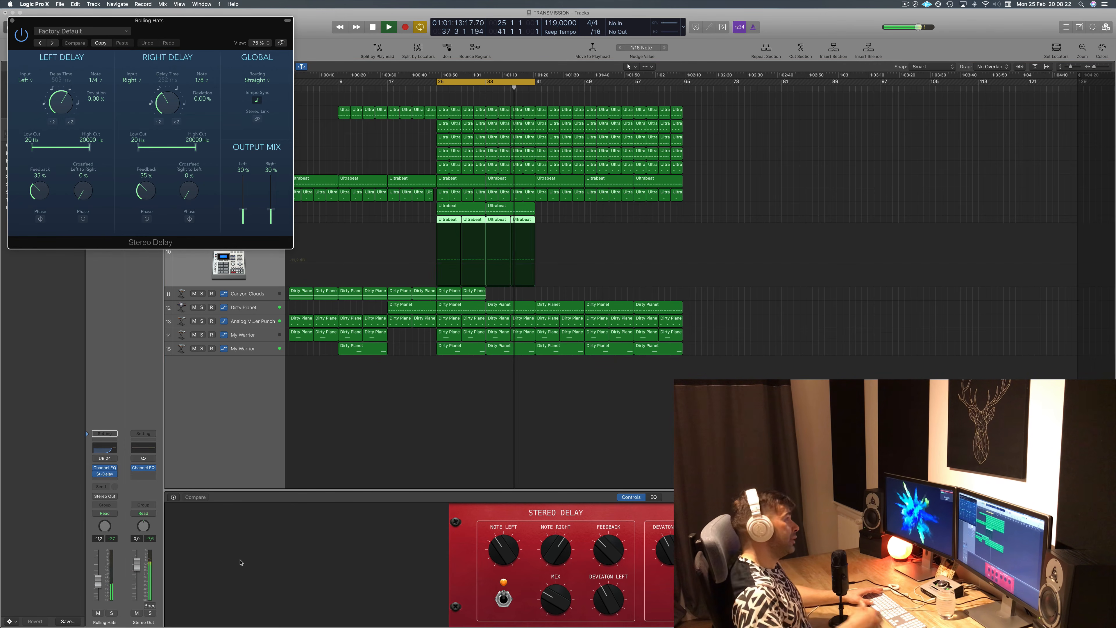
- Load the Dual 1/16 Note Dotted preset in the Rolling Hats Stereo Delay
{"action": "left_click_drag", "start_coordinate": [216, 23], "coordinate": [556, 113]}
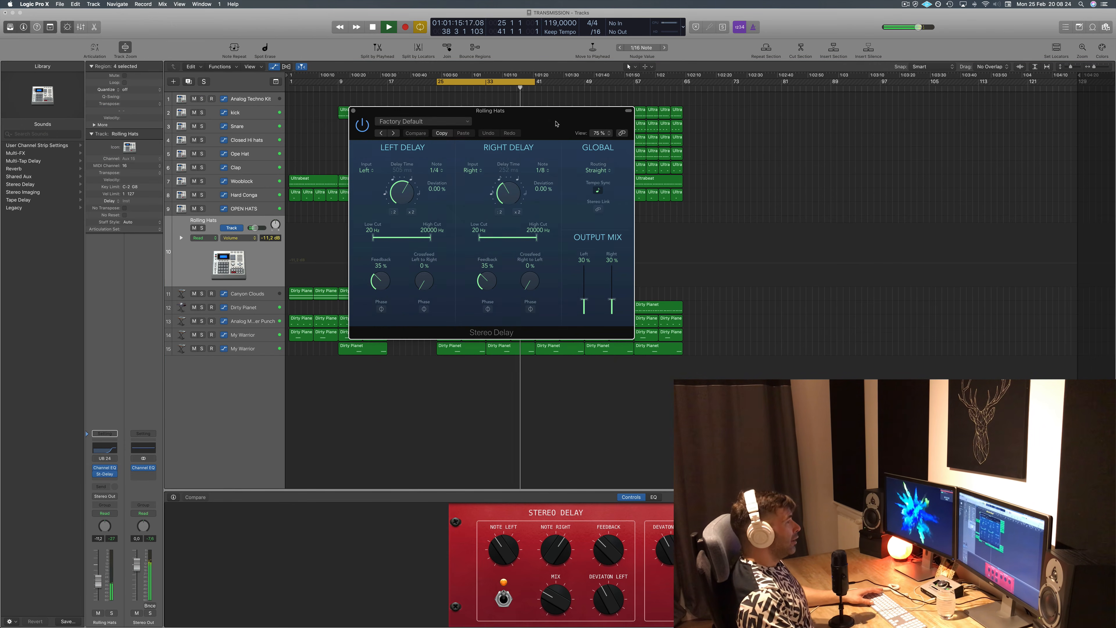
{"action": "left_click", "coordinate": [424, 121]}
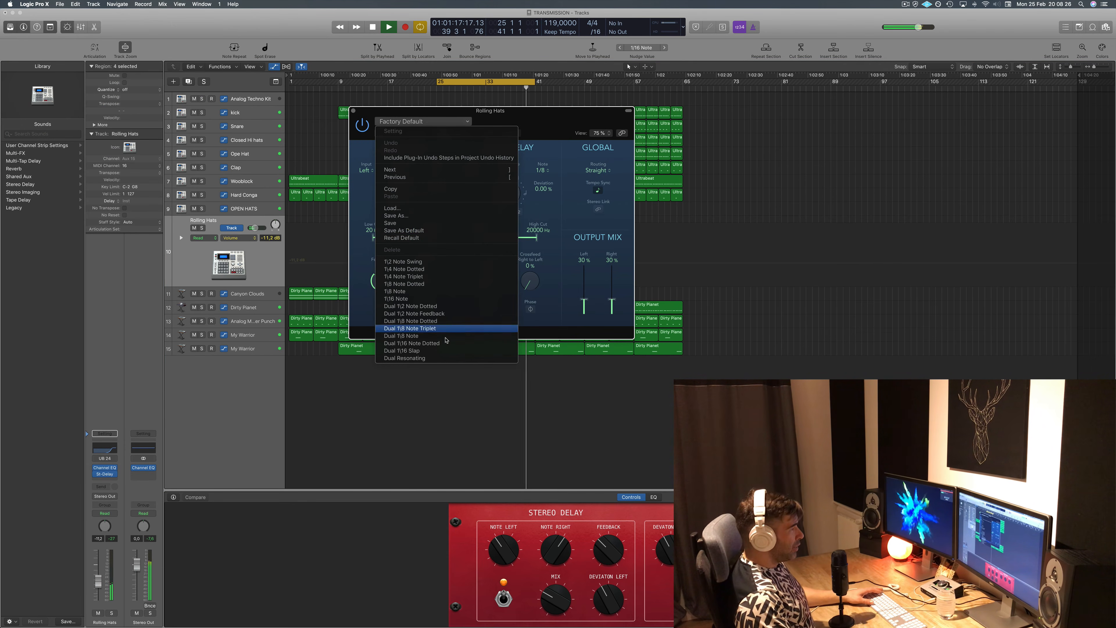
{"action": "left_click", "coordinate": [438, 343]}
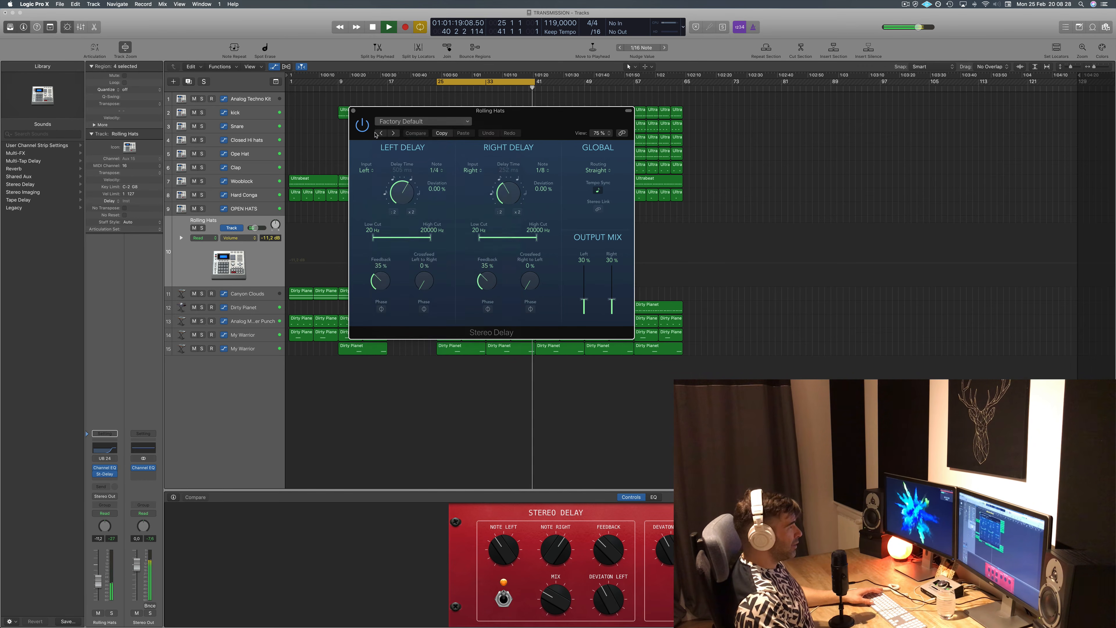
{"action": "left_click_drag", "start_coordinate": [457, 148], "coordinate": [432, 157]}
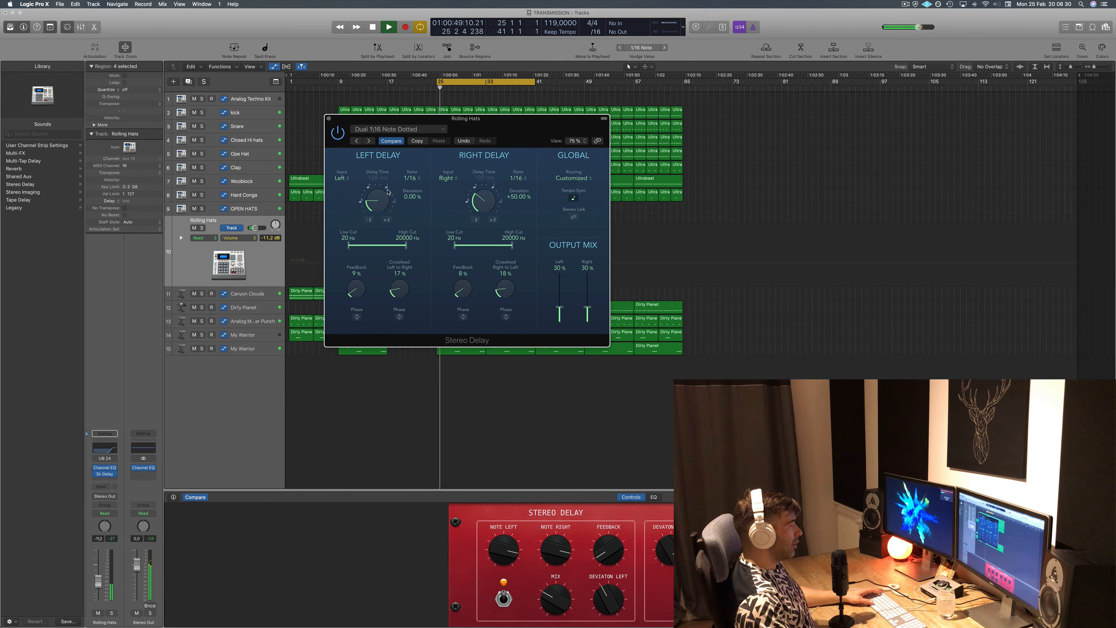
- Set the Rolling Hats Stereo Delay to a 1/8 left note at -1.33% deviation, +15.67% right deviation, and 57% left, 63% right output mix
{"action": "left_click_drag", "start_coordinate": [384, 199], "coordinate": [415, 183]}
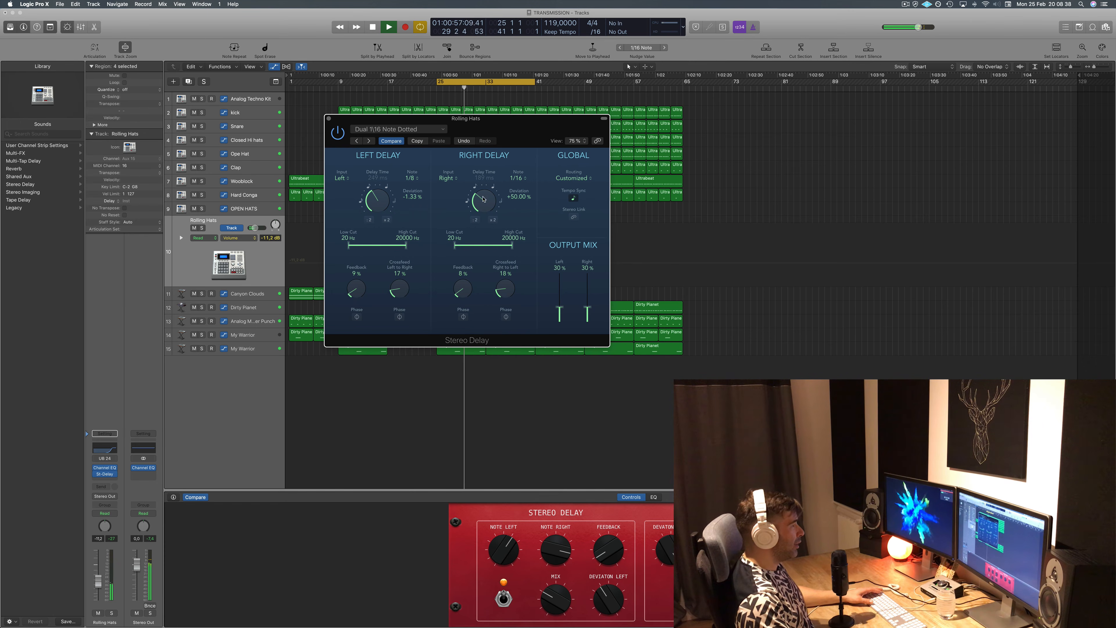
{"action": "left_click_drag", "start_coordinate": [484, 192], "coordinate": [525, 273]}
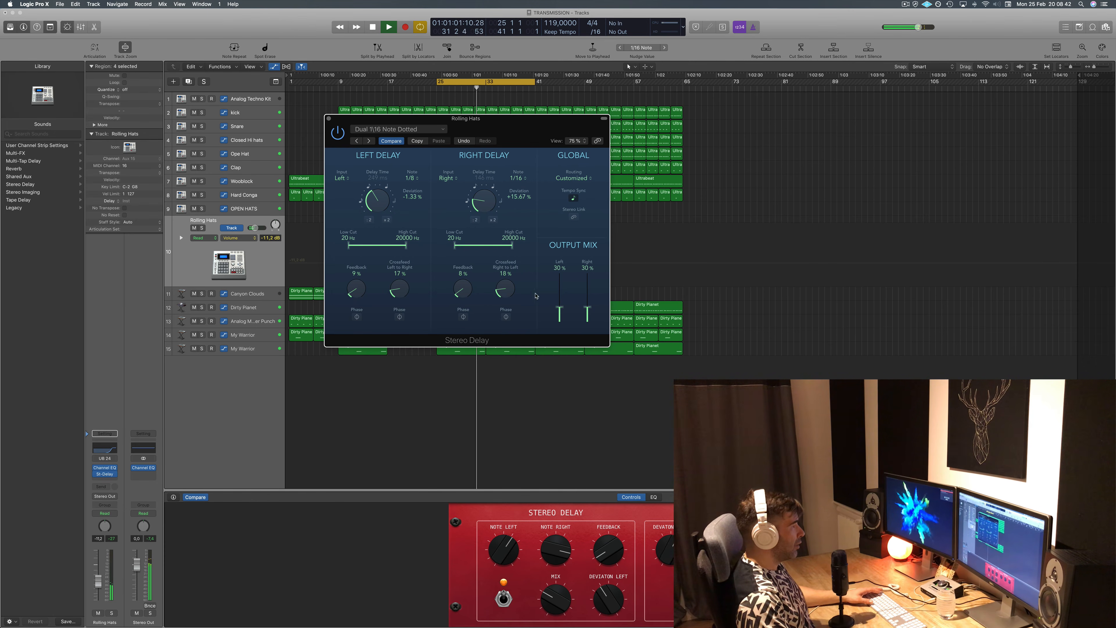
{"action": "left_click_drag", "start_coordinate": [587, 308], "coordinate": [564, 295]}
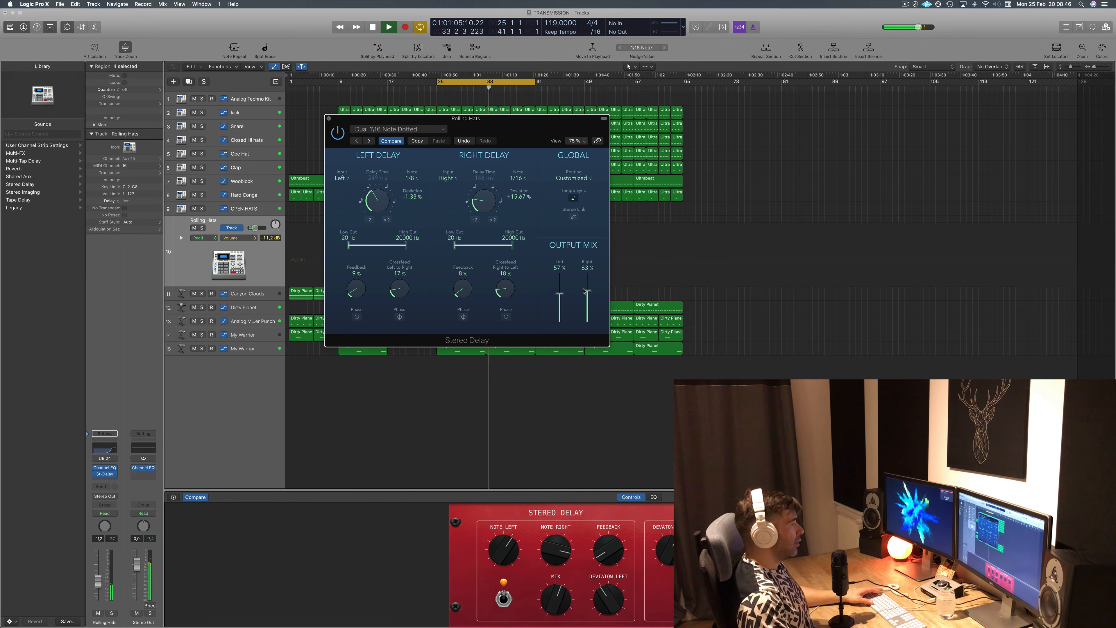
{"action": "left_click_drag", "start_coordinate": [558, 129], "coordinate": [694, 124]}
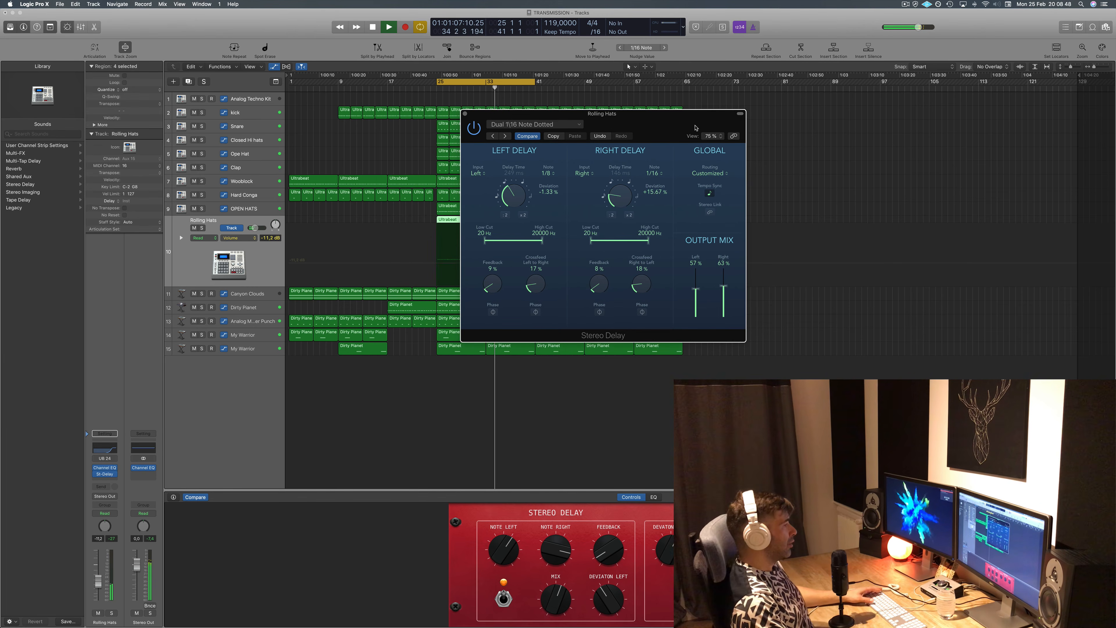
{"action": "left_click", "coordinate": [265, 266]}
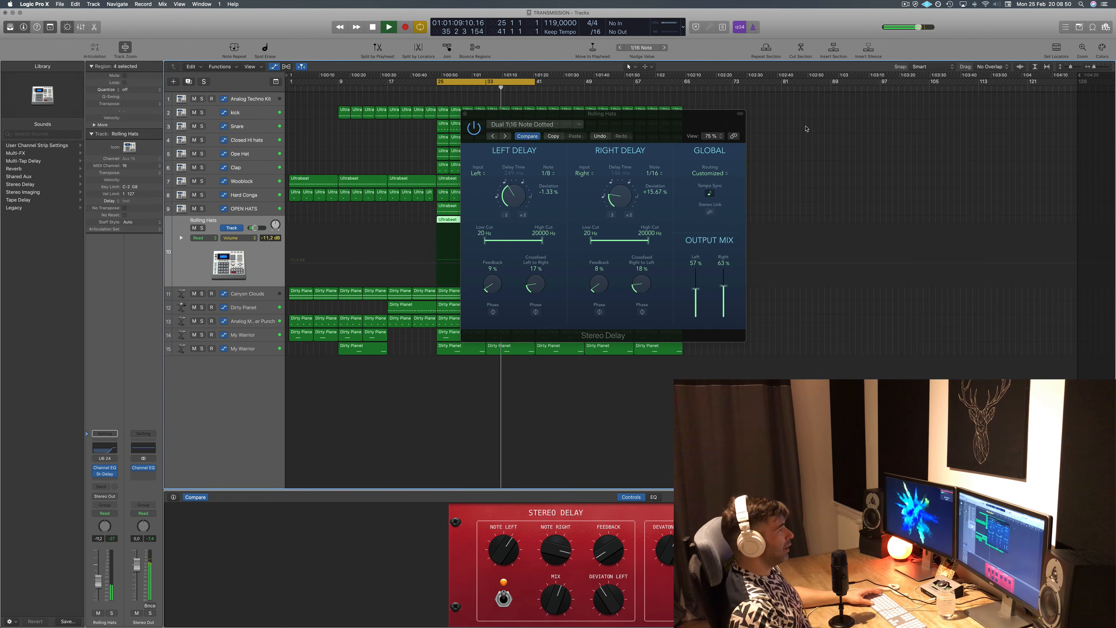
{"action": "left_click_drag", "start_coordinate": [506, 110], "coordinate": [547, 106]}
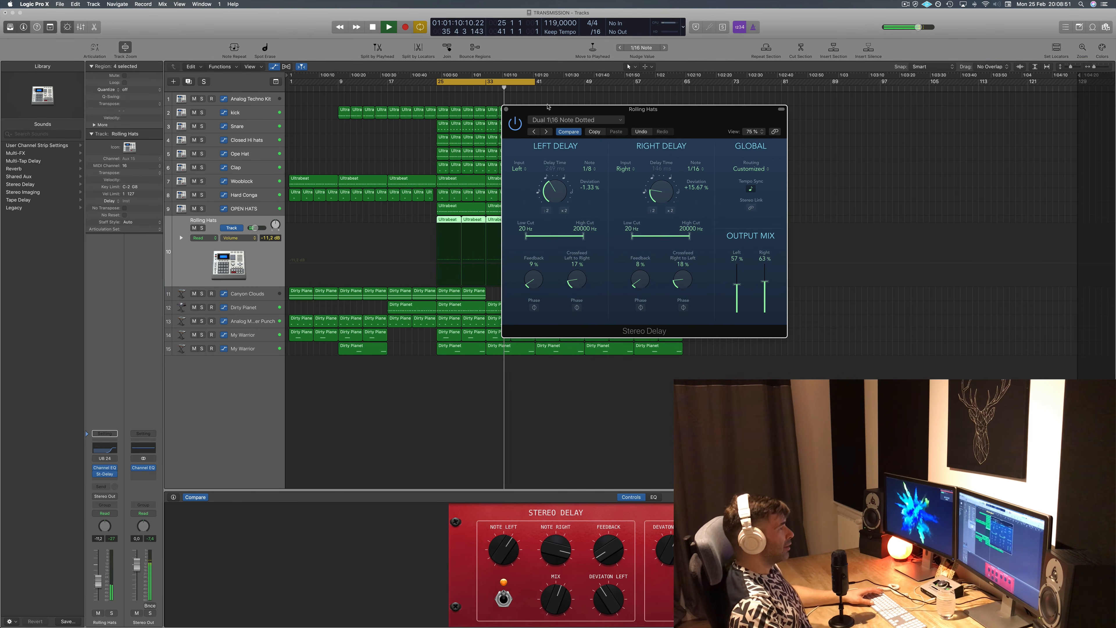
{"action": "left_click", "coordinate": [505, 109]}
{"action": "left_click", "coordinate": [367, 140]}
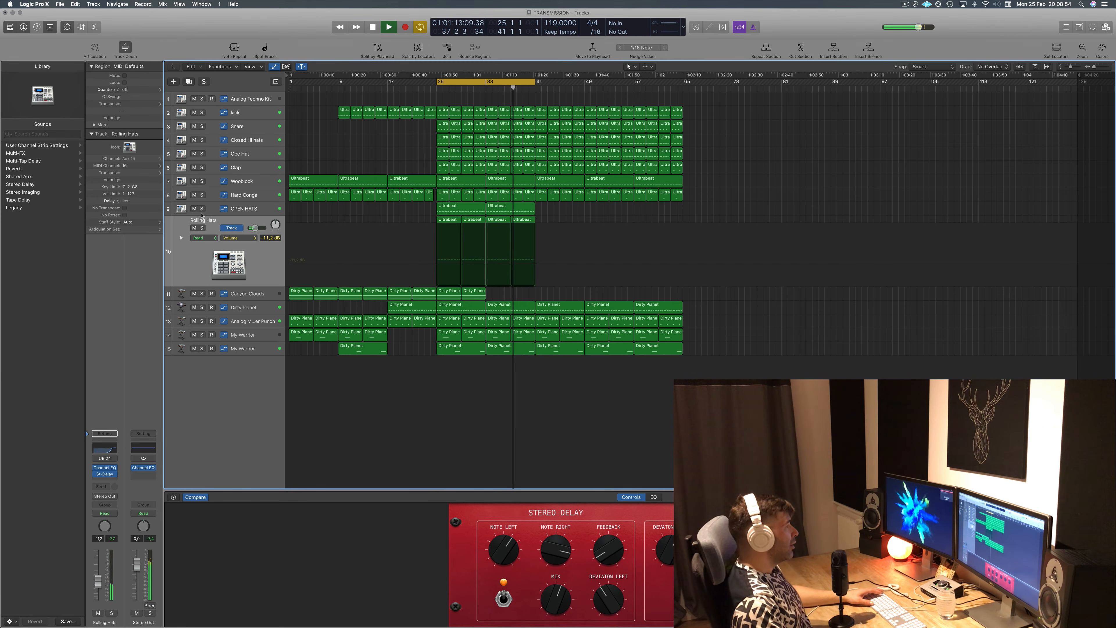
- Raise the OPEN HATS track volume to -5.2 dB and insert a Compressor on its channel strip
{"action": "left_click", "coordinate": [252, 210]}
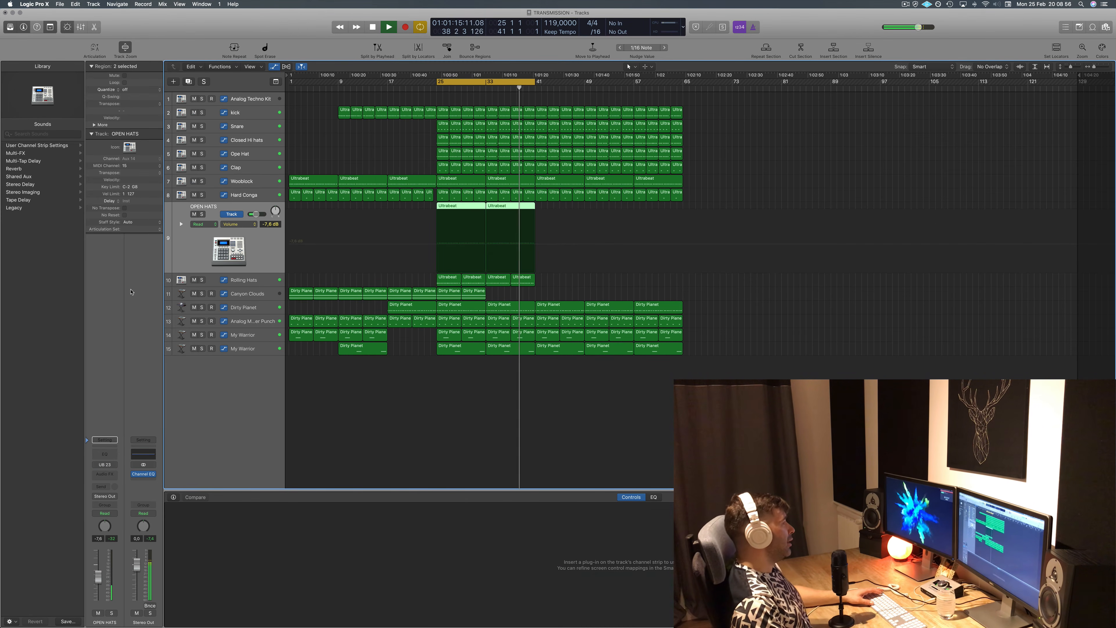
{"action": "left_click_drag", "start_coordinate": [98, 582], "coordinate": [98, 579]}
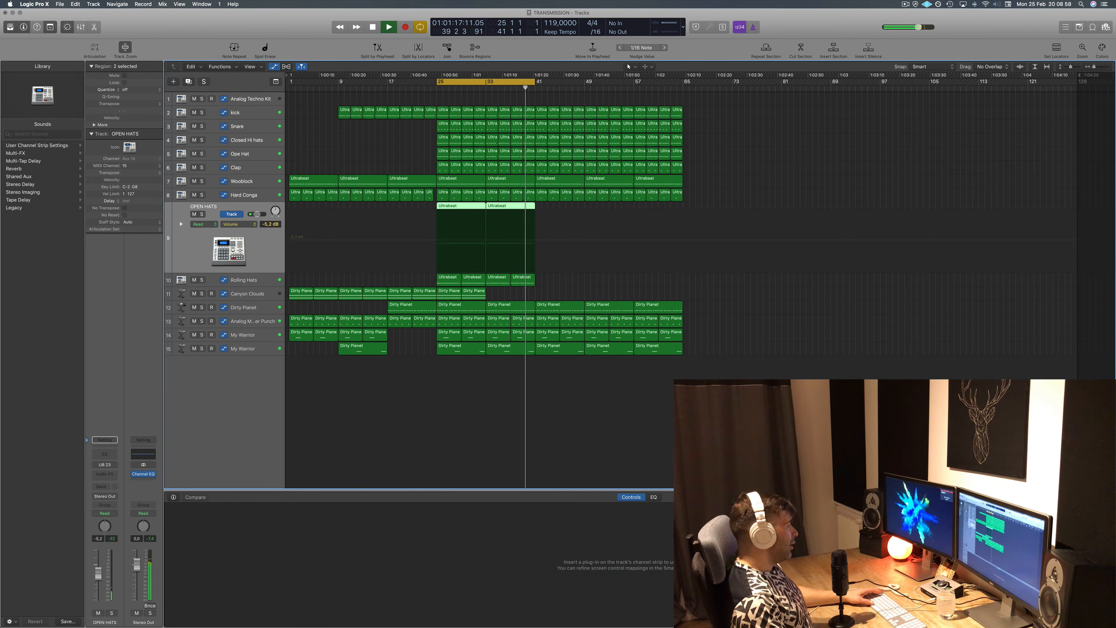
{"action": "left_click", "coordinate": [105, 474]}
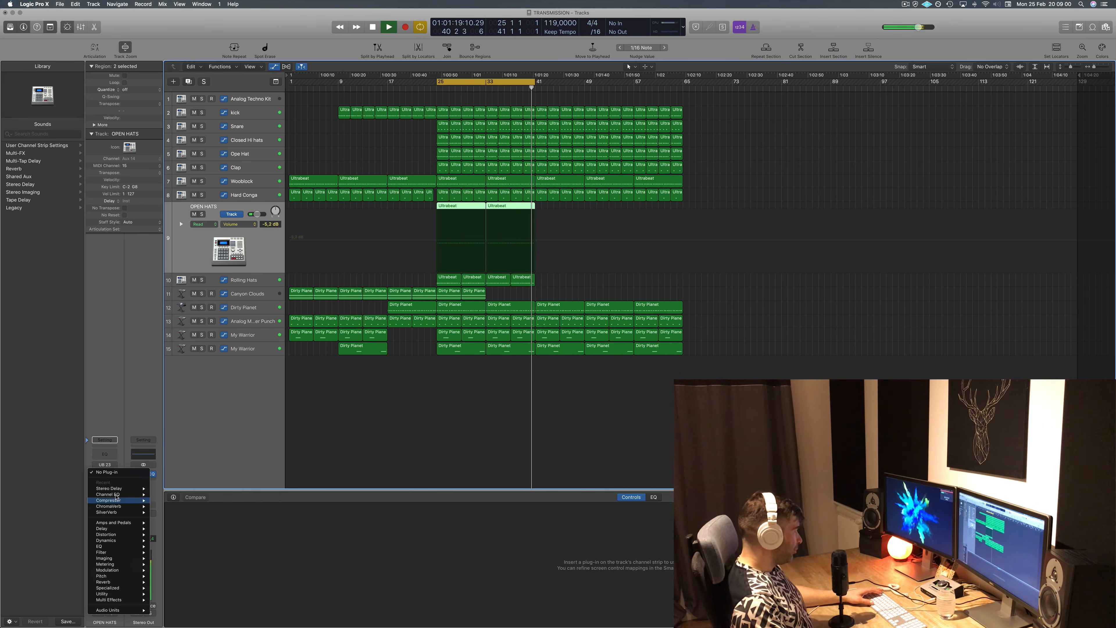
{"action": "mouse_move", "coordinate": [119, 535]}
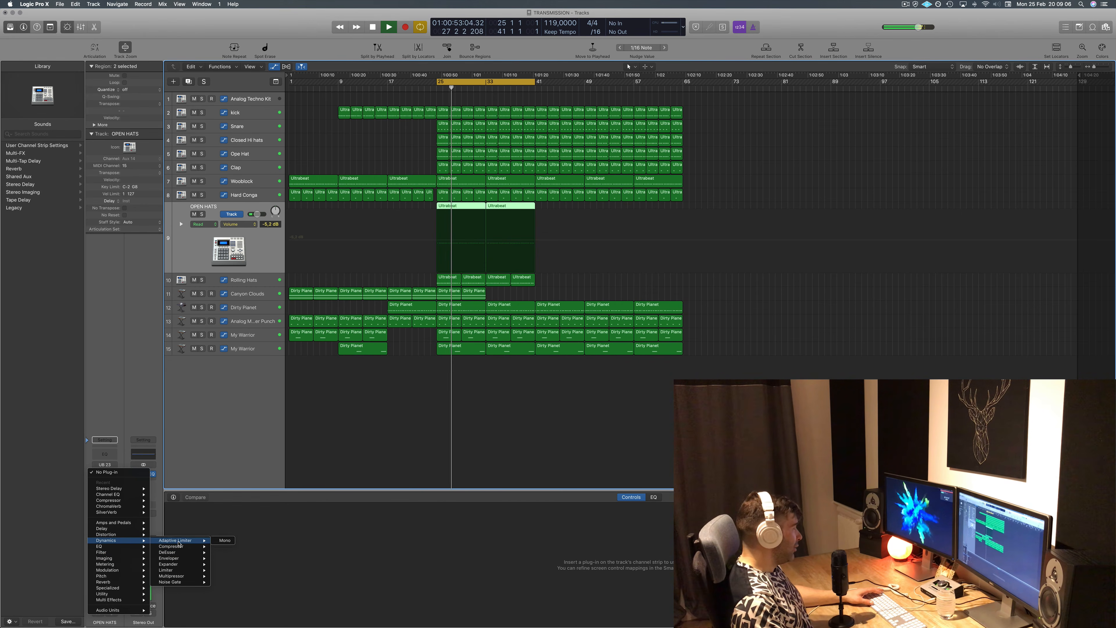
{"action": "mouse_move", "coordinate": [180, 546]}
{"action": "left_click", "coordinate": [226, 546]}
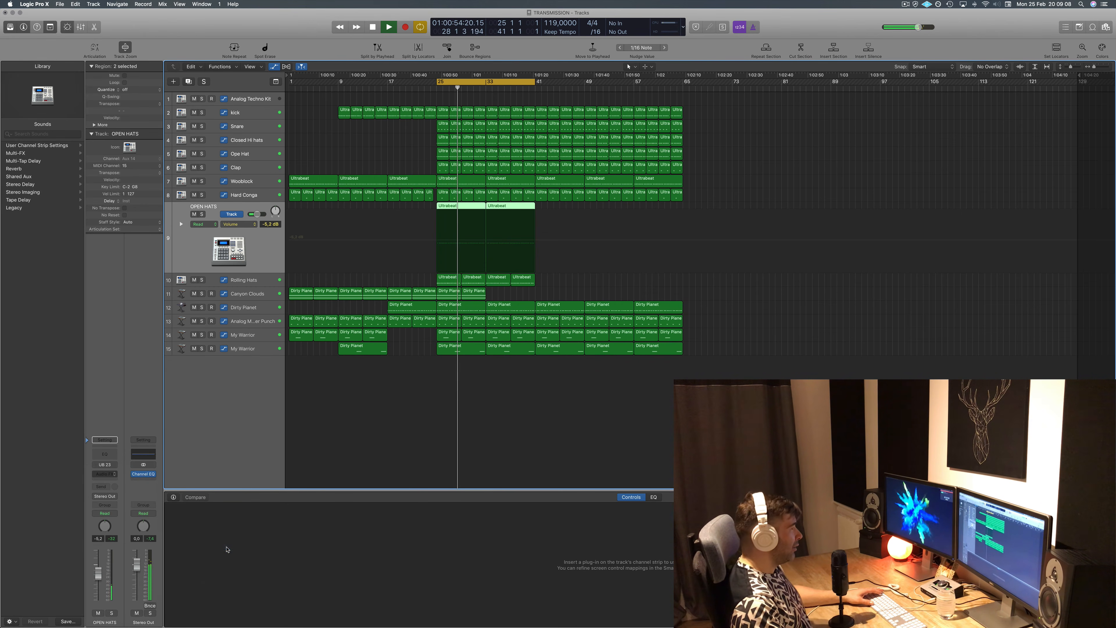
- Adjust the OPEN HATS Compressor's threshold and ratio, set -14 dB output gain and 6 ms release, and raise the track volume to -3.8 dB
{"action": "left_click_drag", "start_coordinate": [291, 258], "coordinate": [300, 278]}
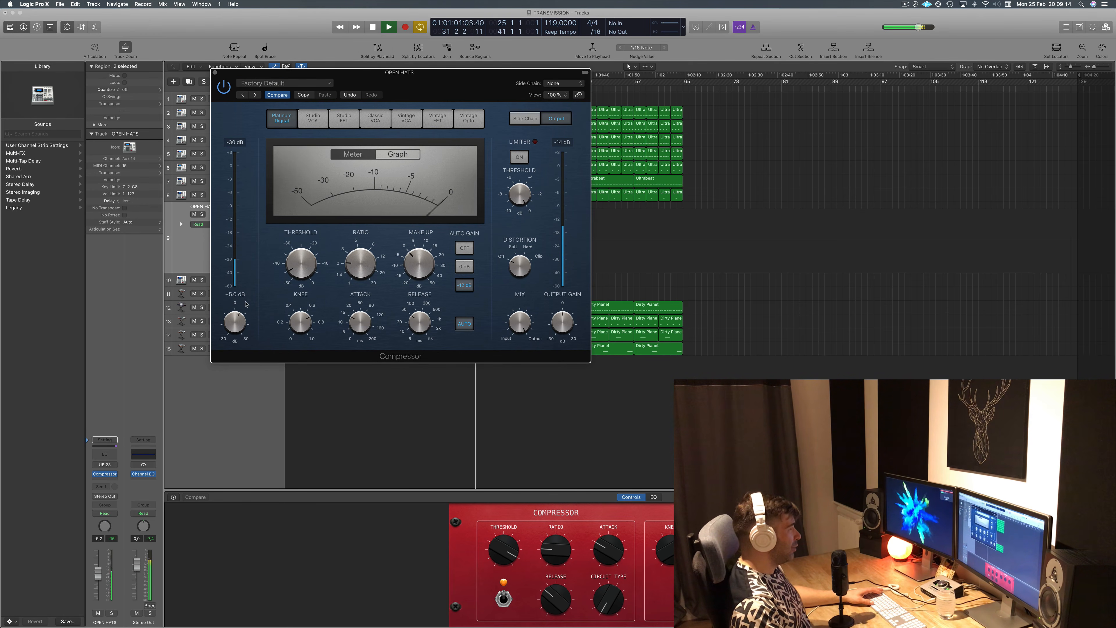
{"action": "left_click_drag", "start_coordinate": [566, 333], "coordinate": [565, 338]}
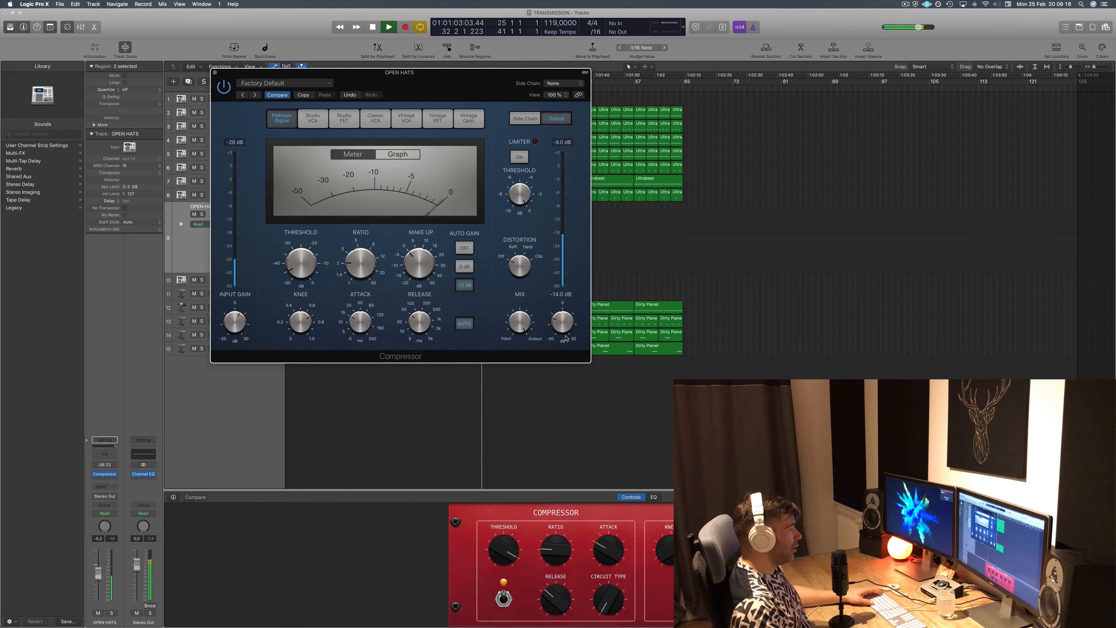
{"action": "left_click_drag", "start_coordinate": [365, 266], "coordinate": [366, 246]}
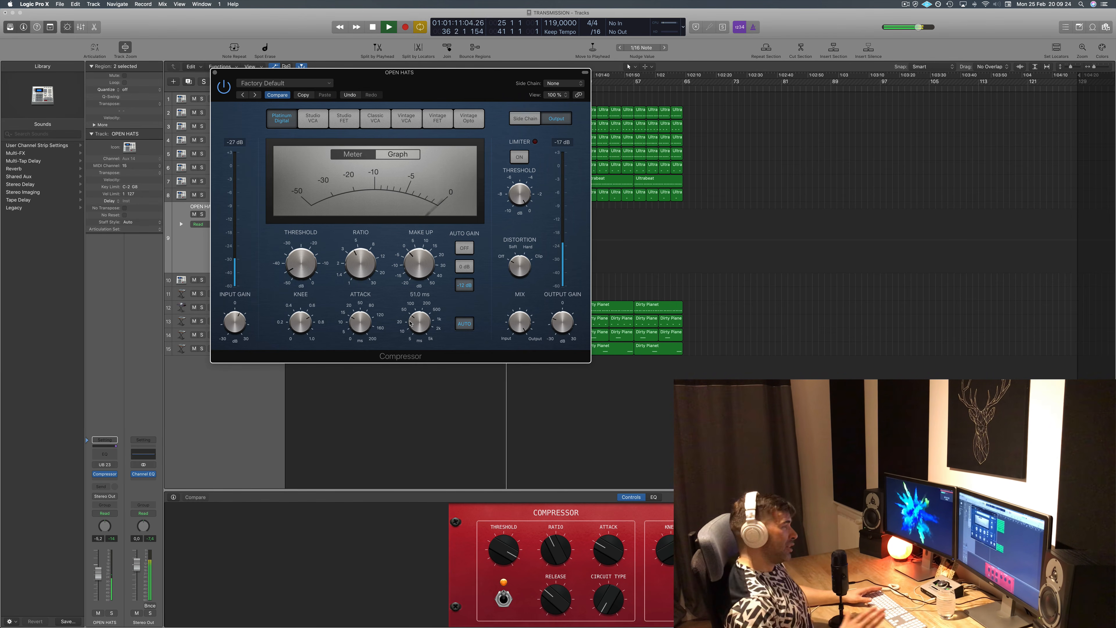
{"action": "left_click_drag", "start_coordinate": [412, 332], "coordinate": [413, 345]}
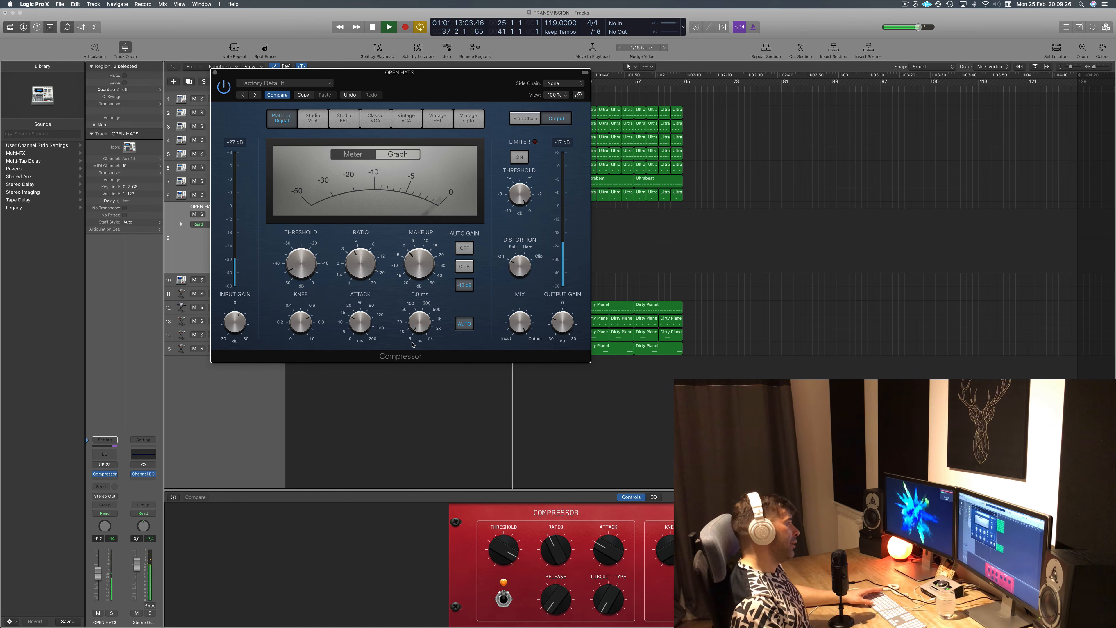
{"action": "left_click_drag", "start_coordinate": [102, 571], "coordinate": [103, 570]}
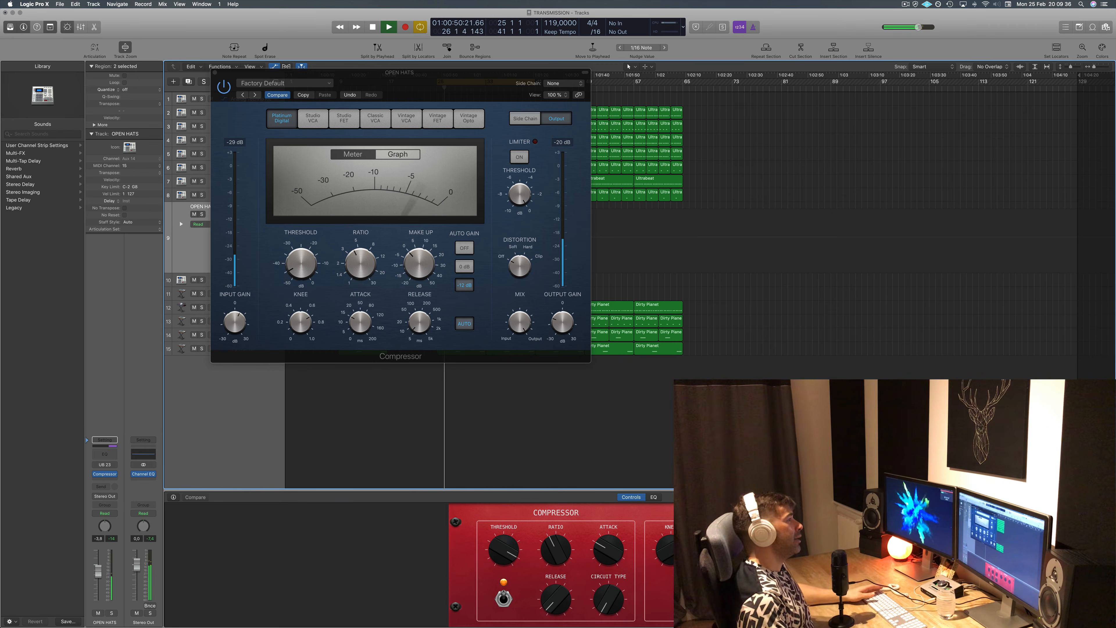
{"action": "left_click", "coordinate": [214, 73]}
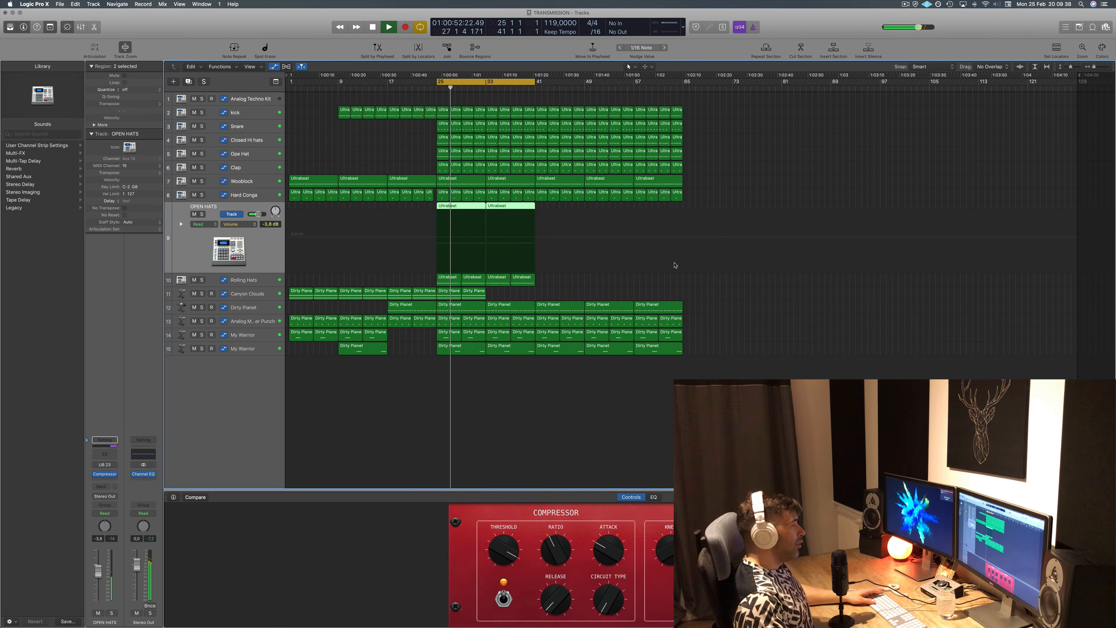
- Examine the notes of the OPEN HATS region starting at bar 25 in the Piano Roll, and resume playback
{"action": "left_click", "coordinate": [567, 211]}
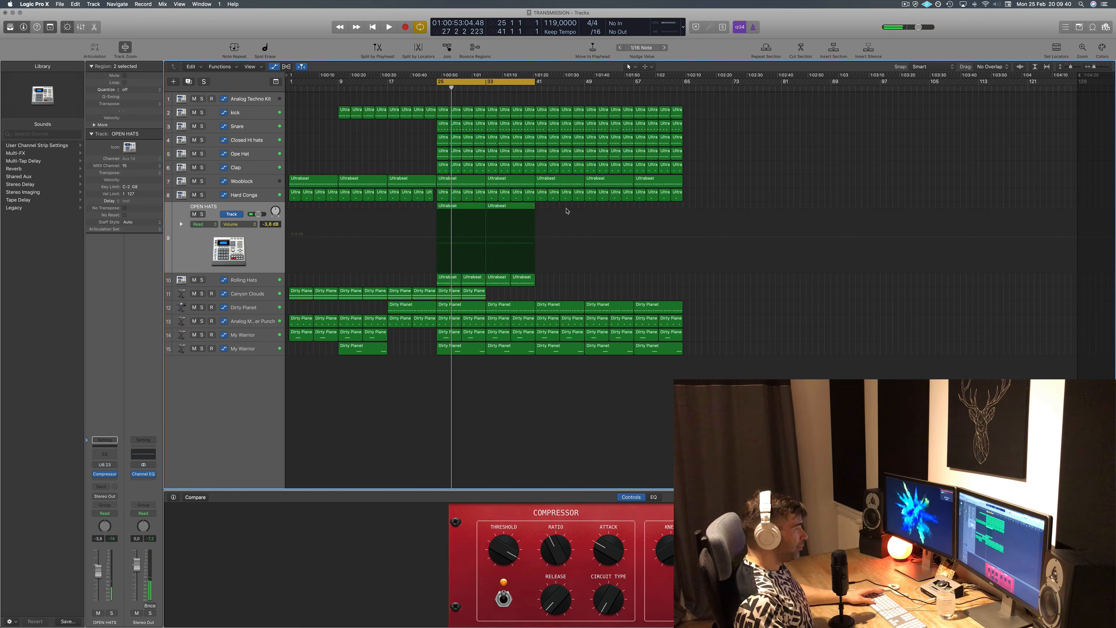
{"action": "double_click", "coordinate": [467, 208]}
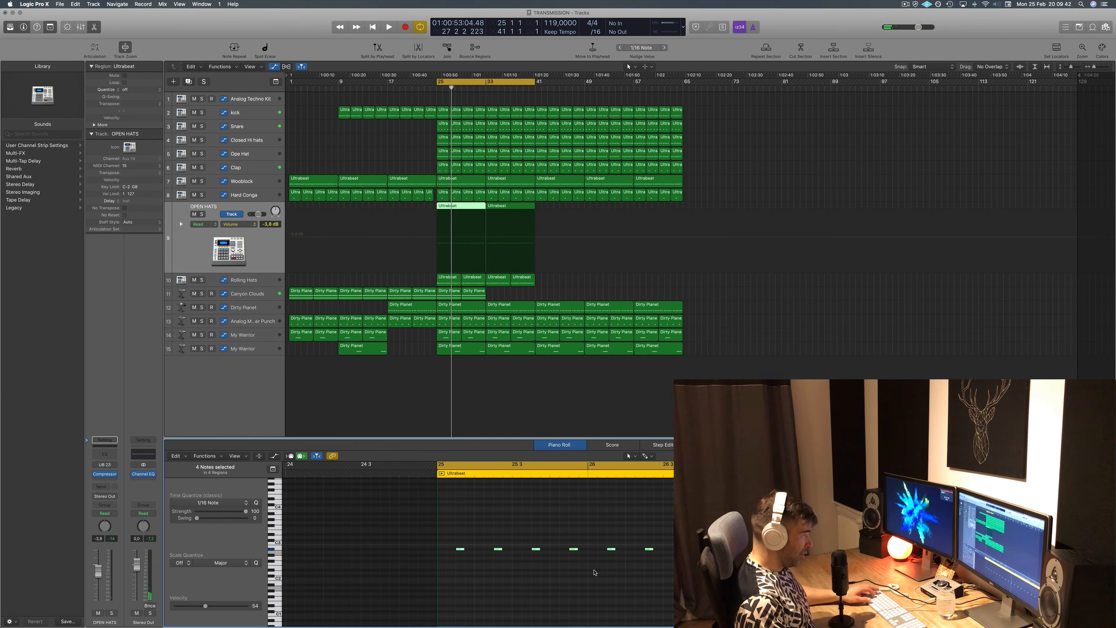
{"action": "key", "text": "super+Left"}
{"action": "key", "text": "super+Left"}
{"action": "scroll", "coordinate": [595, 573], "scroll_direction": "right", "scroll_amount": 5}
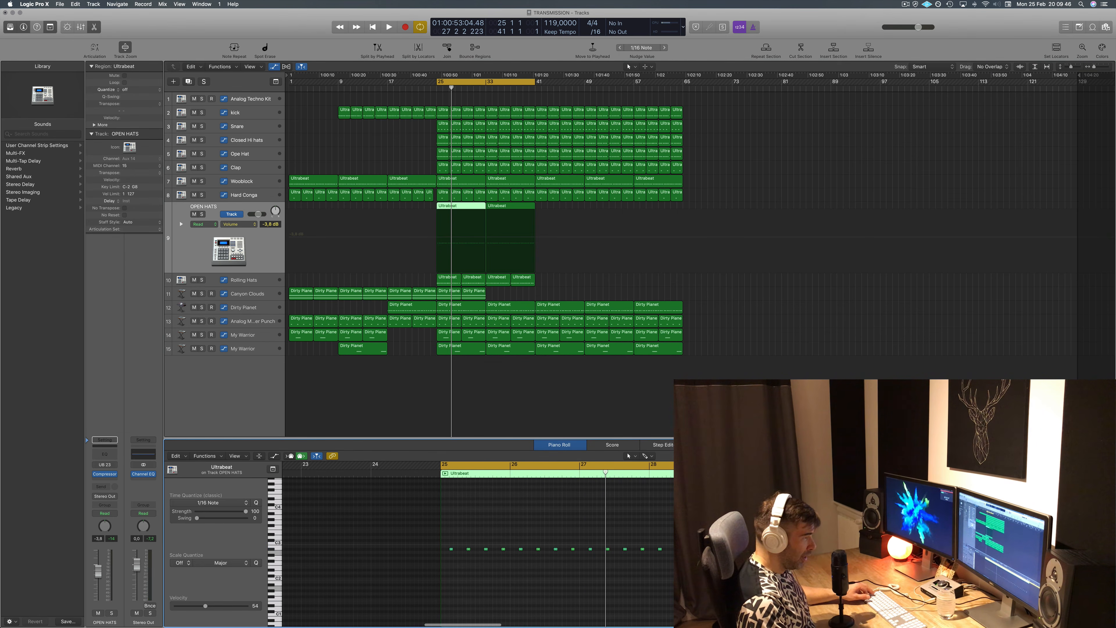
{"action": "left_click", "coordinate": [981, 549]}
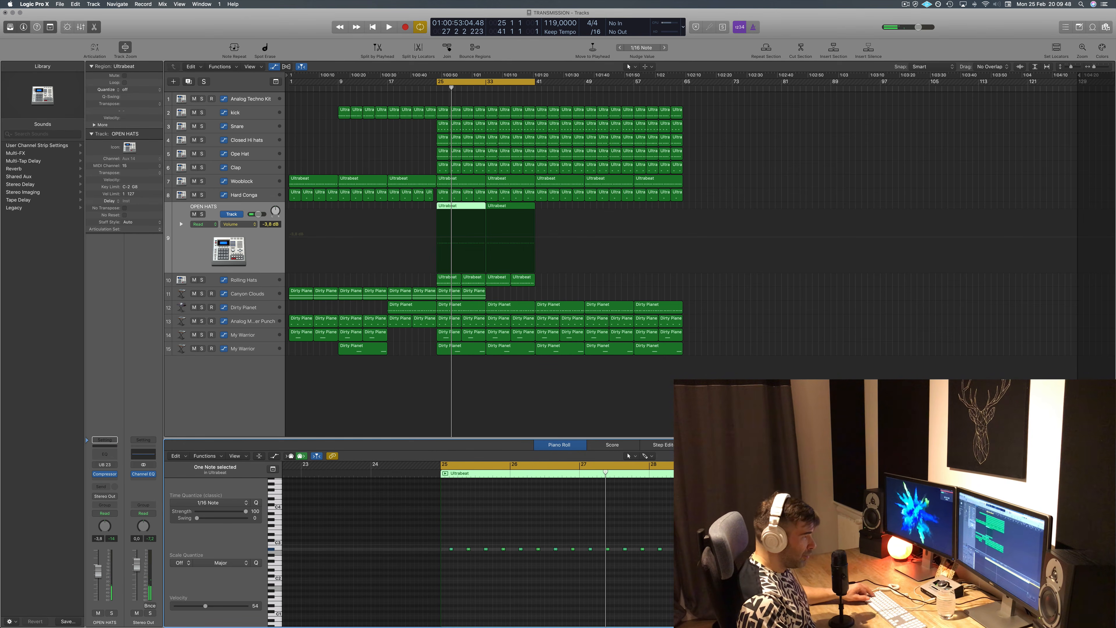
{"action": "key", "text": "space"}
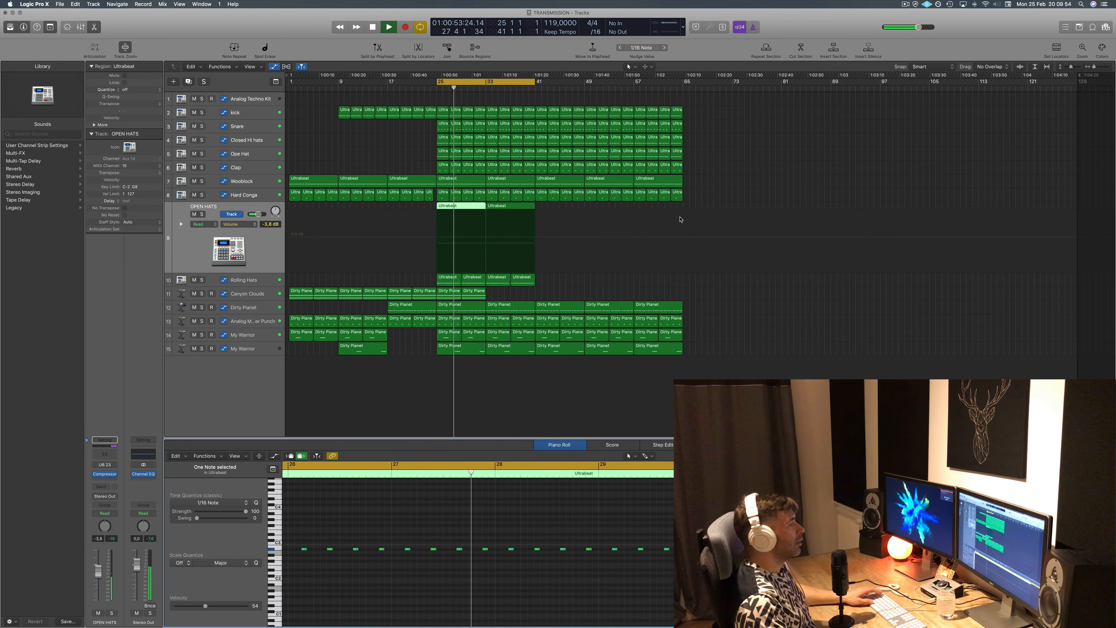
{"action": "left_click", "coordinate": [367, 143]}
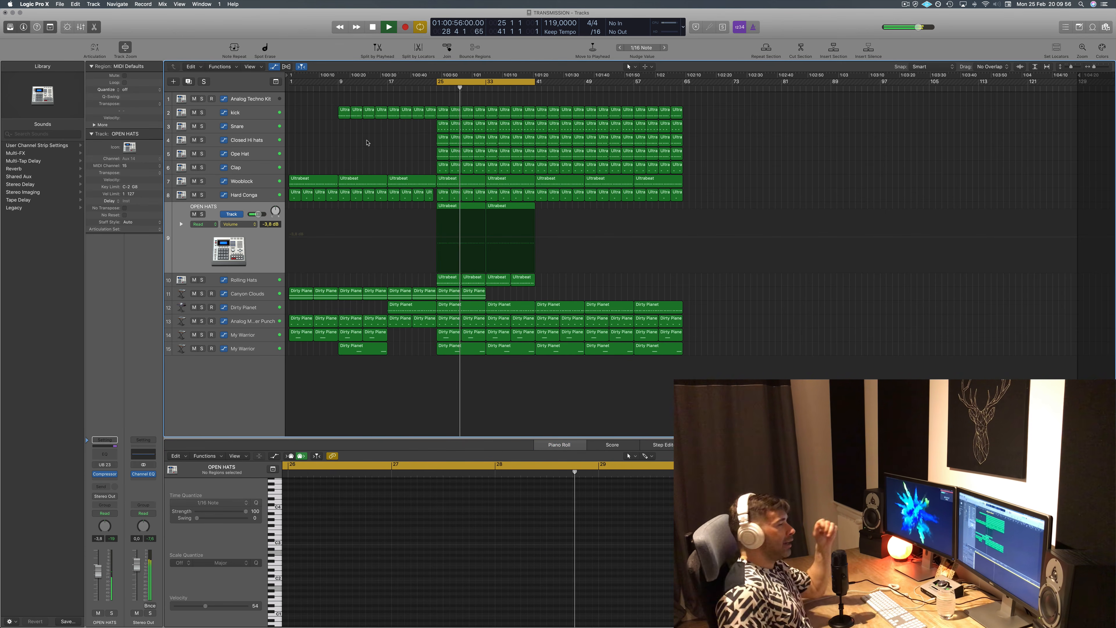